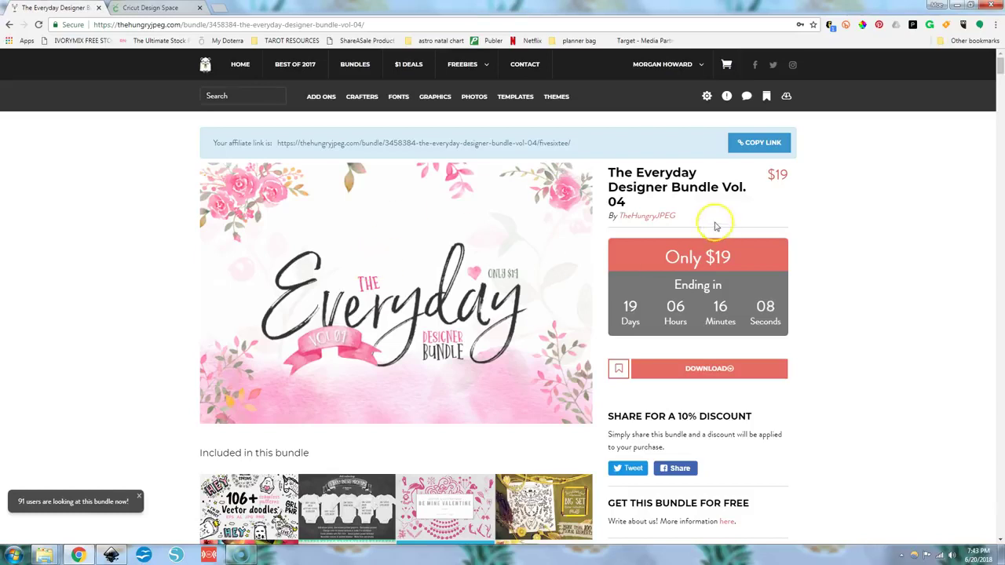
Step: Look over the preview thumbnails of the products included in the bundle and show its list of download parts
scroll(443, 423, "down", 5)
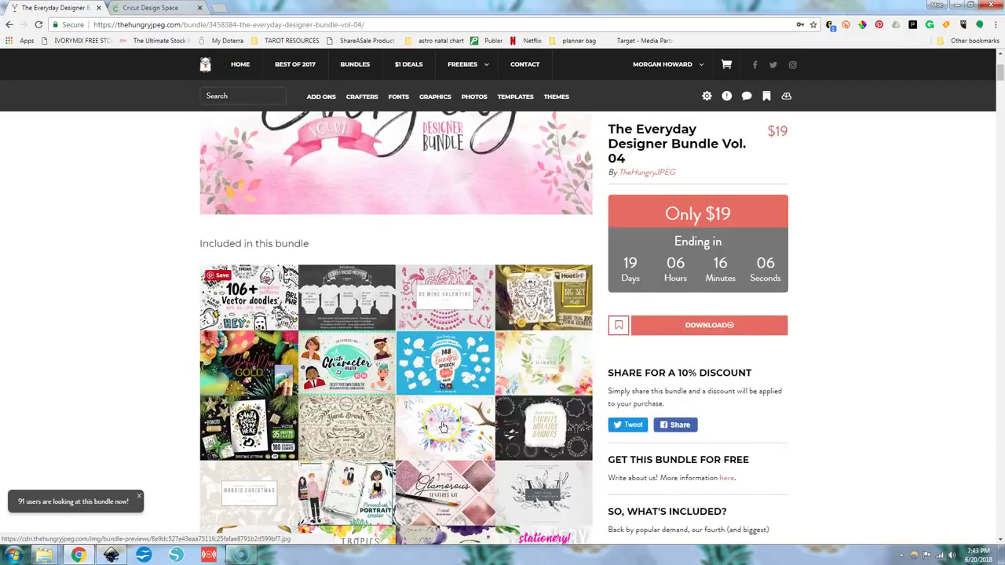
scroll(442, 425, "up", 1)
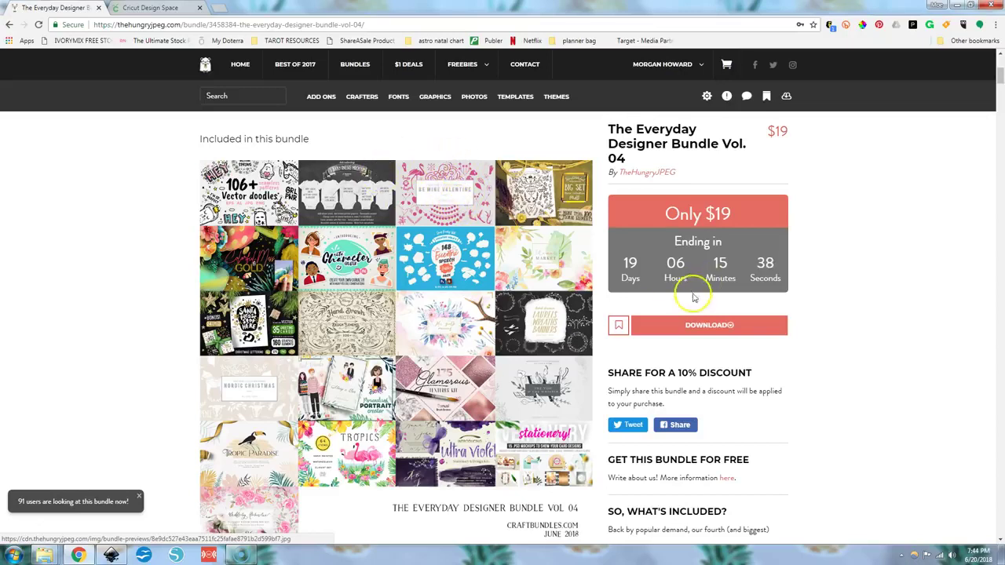
left_click(700, 326)
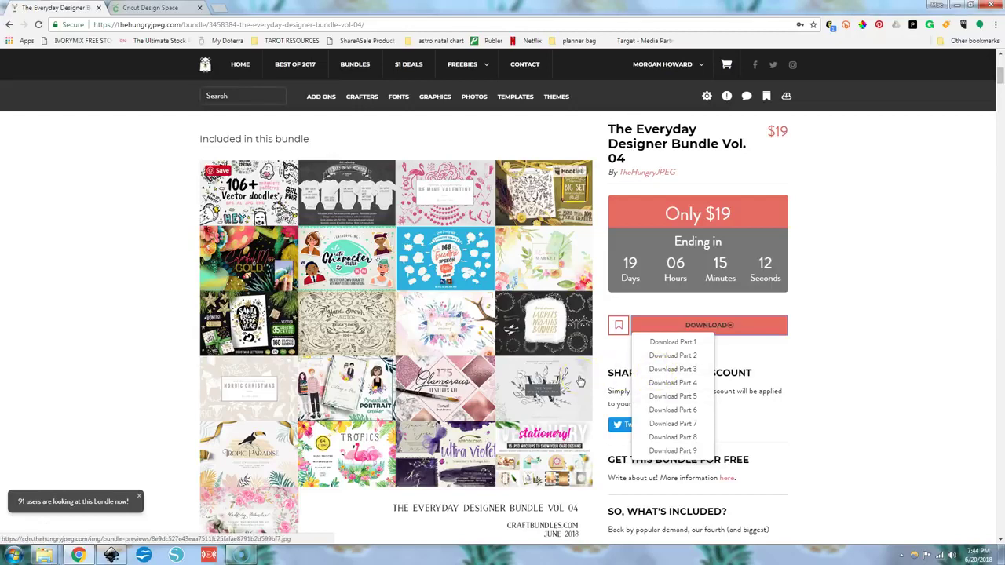
Step: Read the Portrait Creator's list of included items and highlight the AI format in the Girl Faces entry
scroll(463, 428, "down", 6)
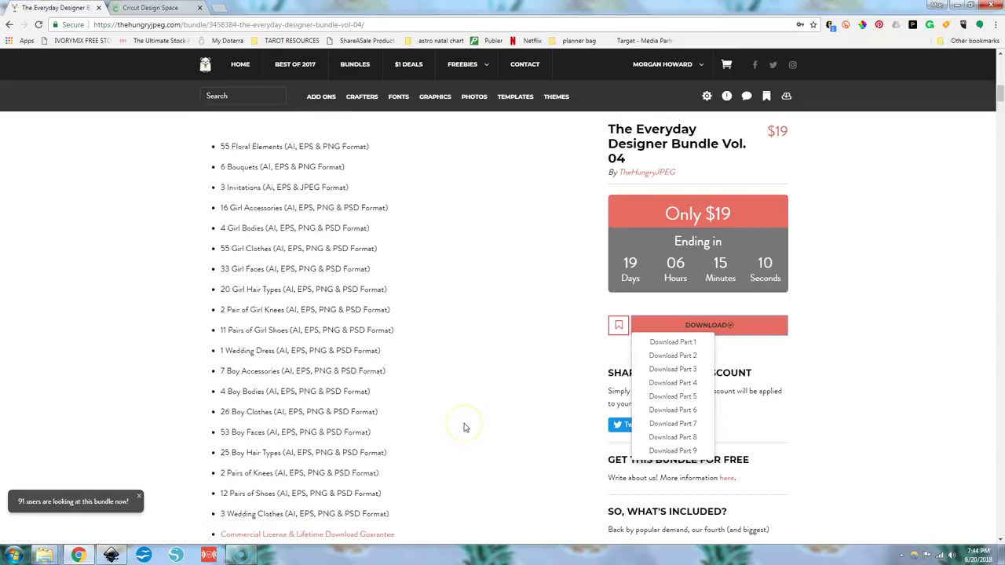
scroll(451, 406, "up", 2)
scroll(452, 406, "down", 1)
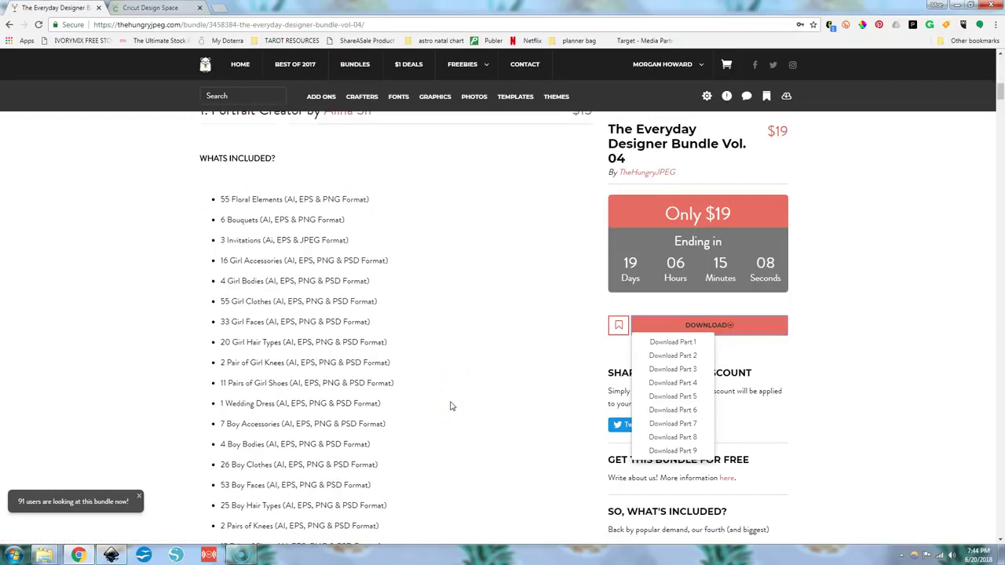
left_click_drag(267, 322, 278, 322)
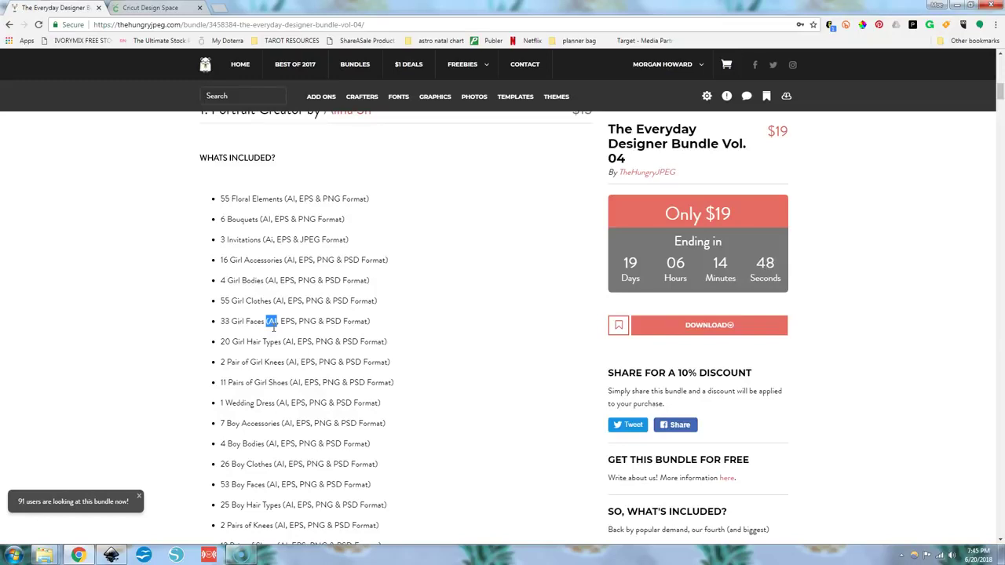
scroll(311, 343, "down", 2)
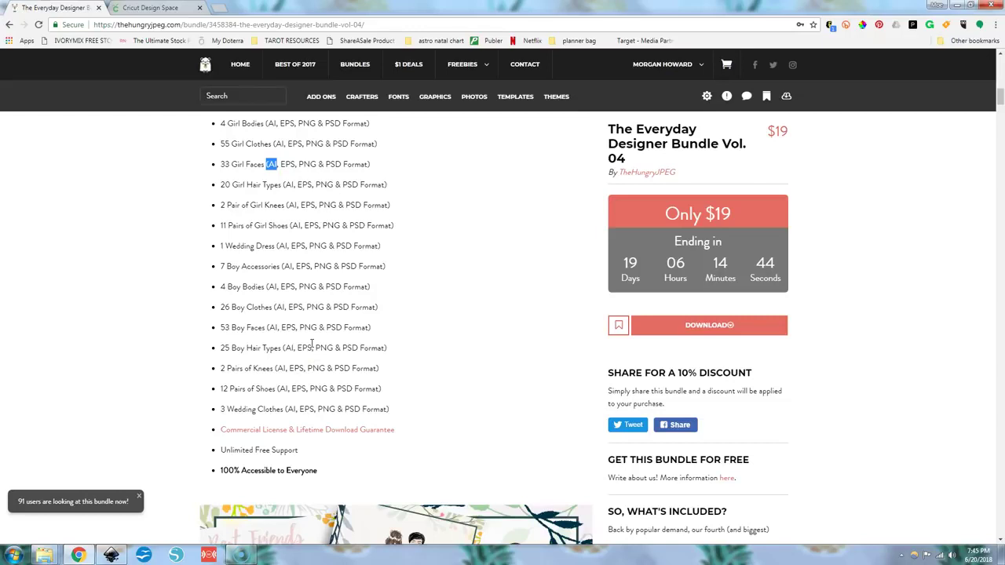
Step: Examine the Portrait Creator's preview images of clothes, shoes, hairstyles and premade invitations
scroll(314, 359, "down", 7)
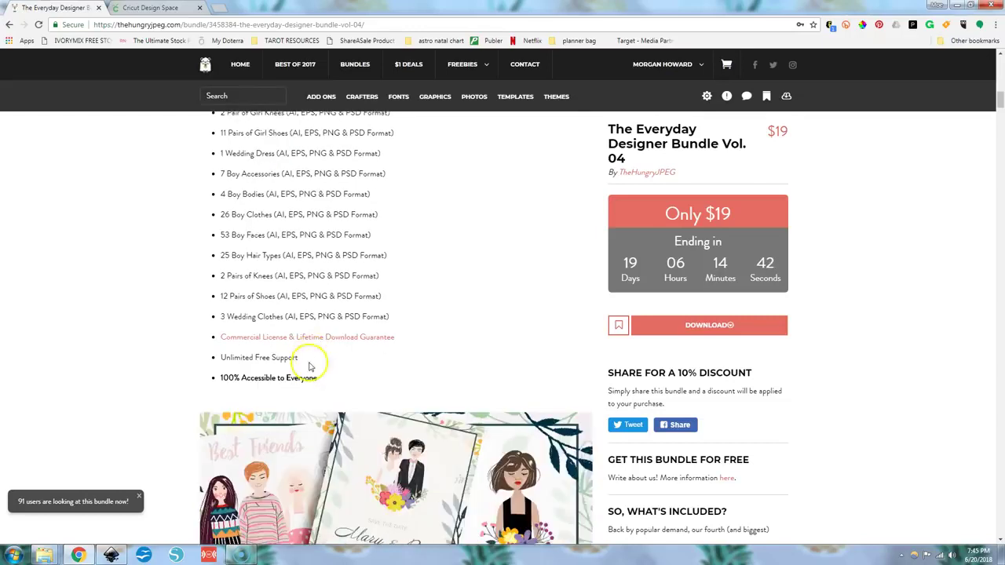
scroll(398, 340, "down", 2)
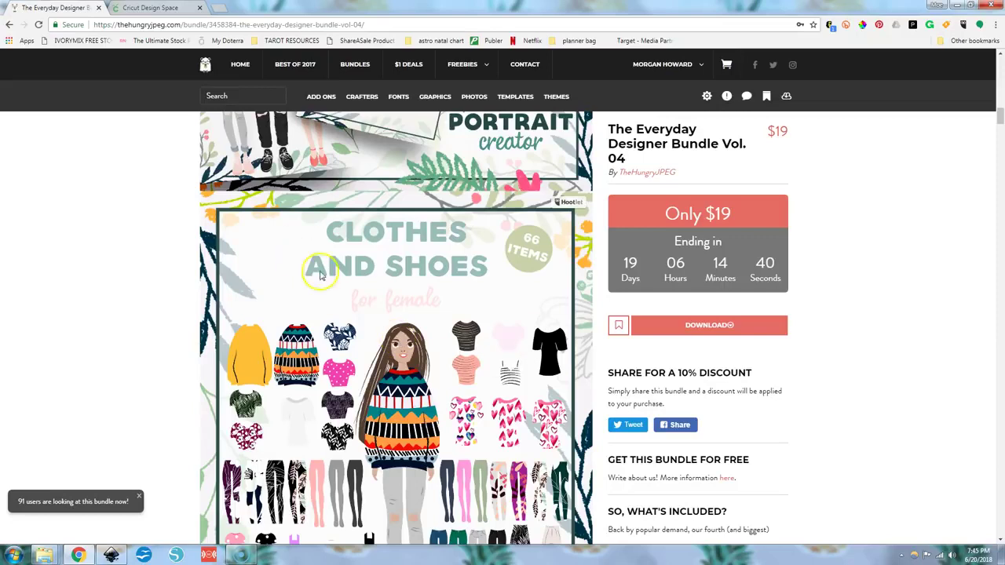
scroll(321, 274, "down", 3)
scroll(394, 266, "down", 5)
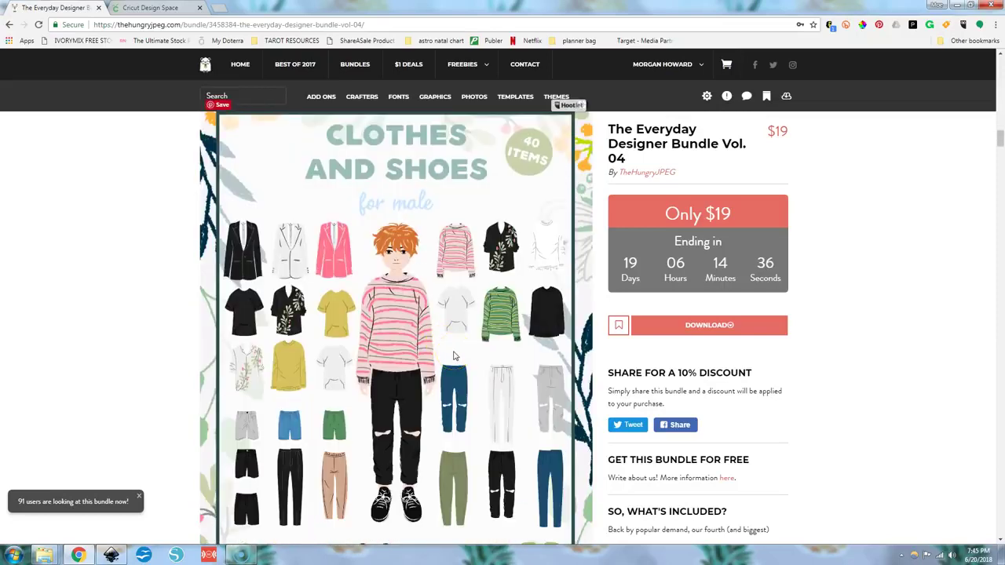
scroll(453, 357, "down", 15)
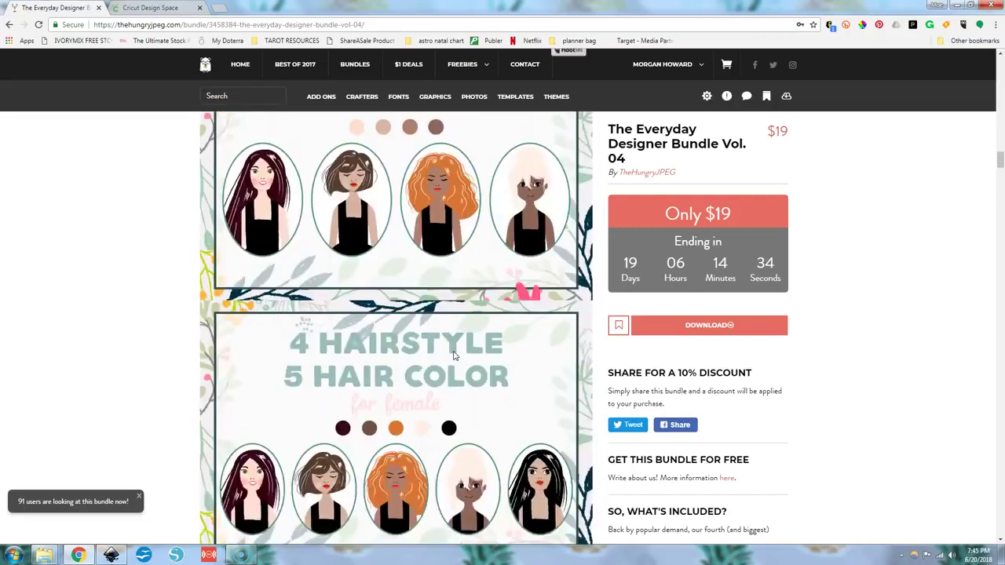
scroll(453, 356, "down", 20)
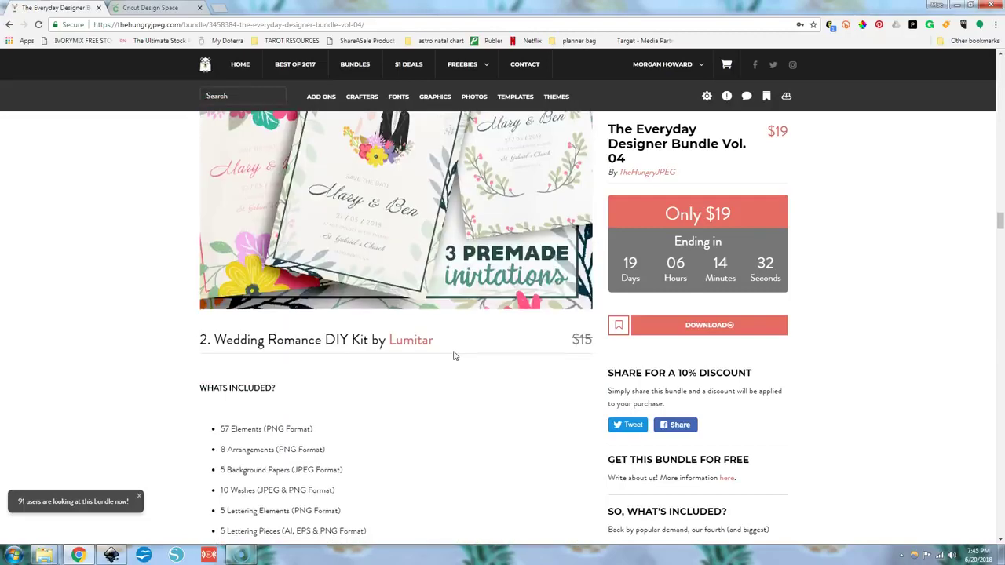
Step: Examine the Wedding Romance DIY Kit's previews of watercolor washes, arrangements and seamless backgrounds
scroll(453, 356, "down", 20)
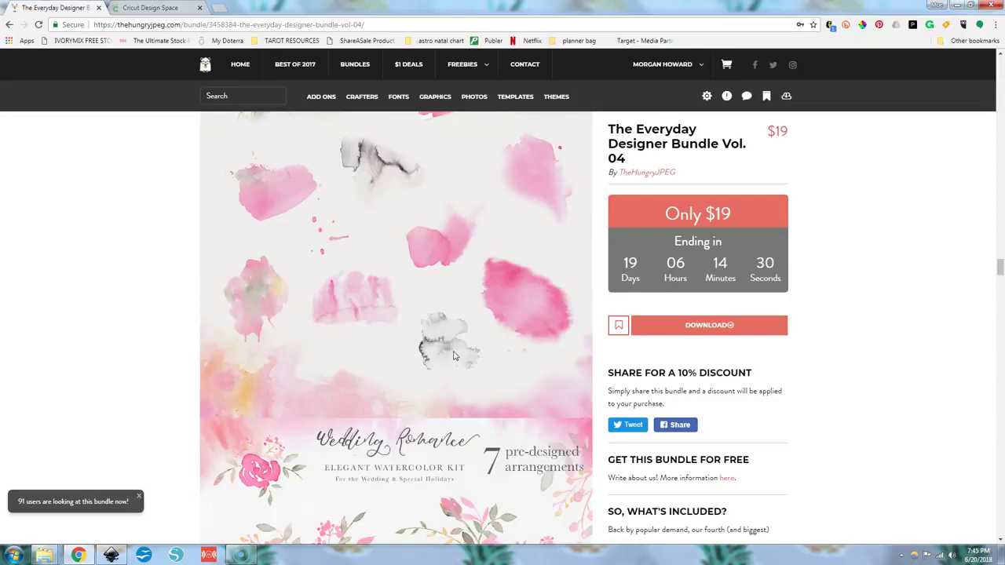
scroll(453, 356, "down", 15)
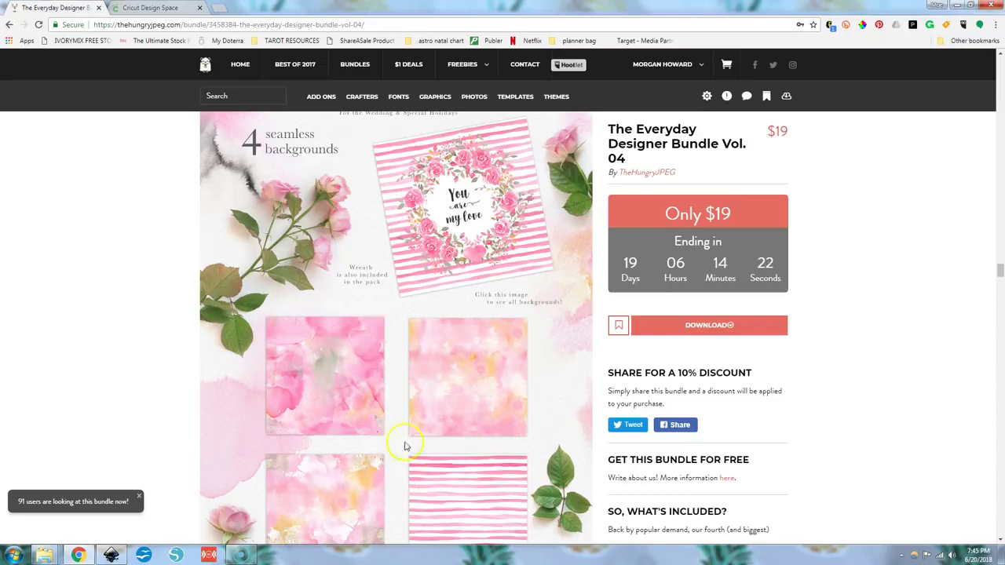
scroll(416, 448, "down", 3)
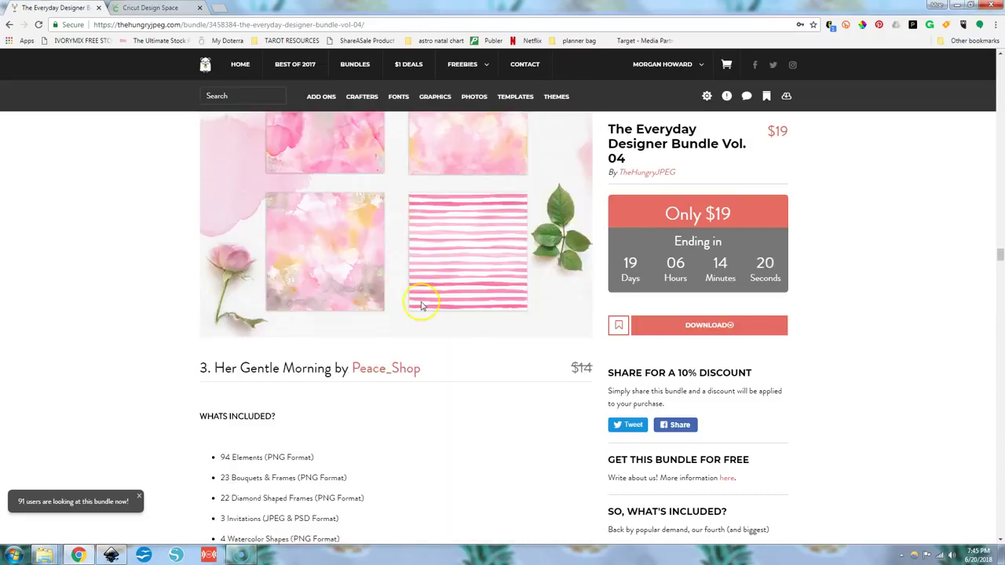
scroll(420, 298, "up", 2)
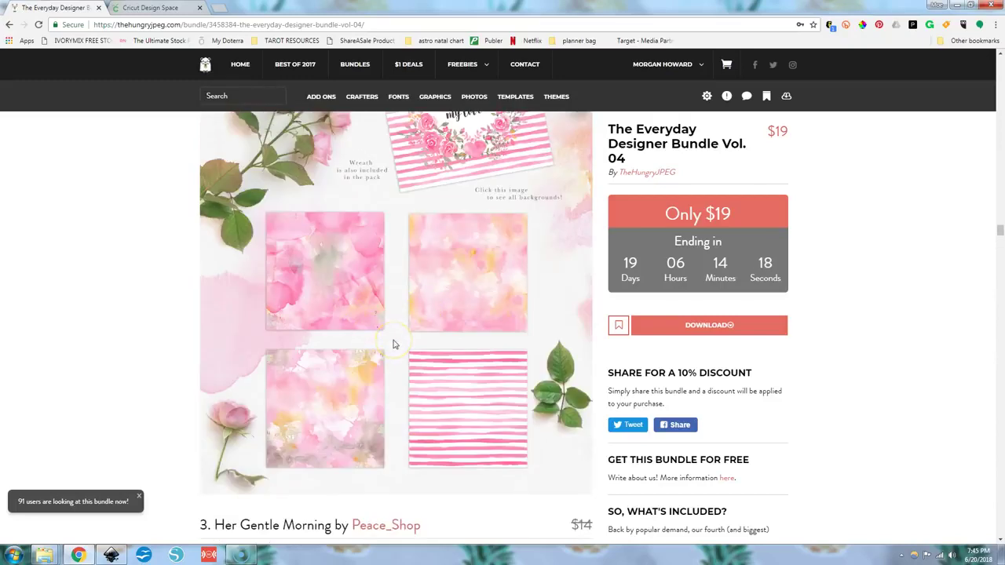
Step: Examine the Her Gentle Morning floral and watercolor previews and the character creator's clothes, hairstyles and headgear
scroll(397, 334, "down", 15)
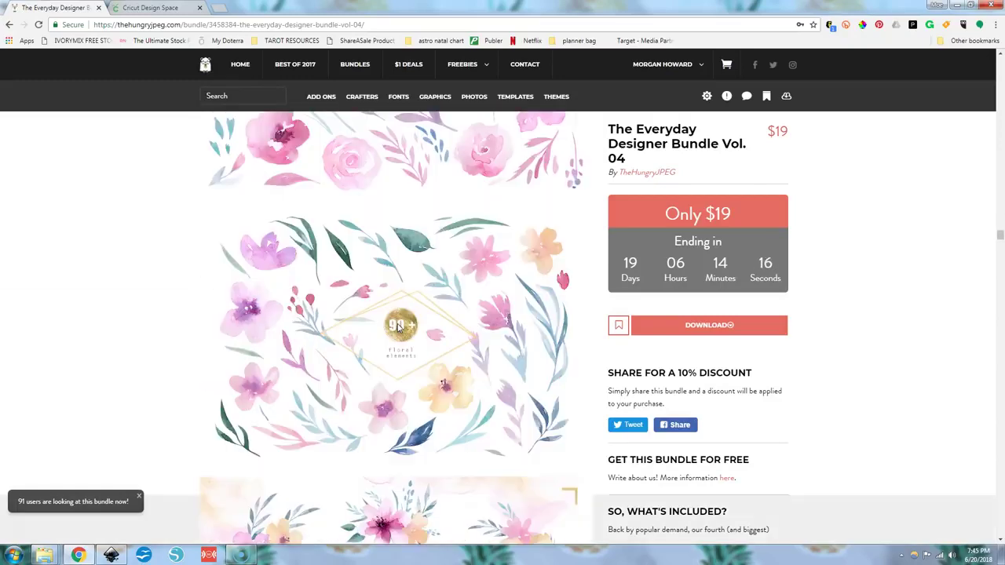
scroll(398, 328, "down", 15)
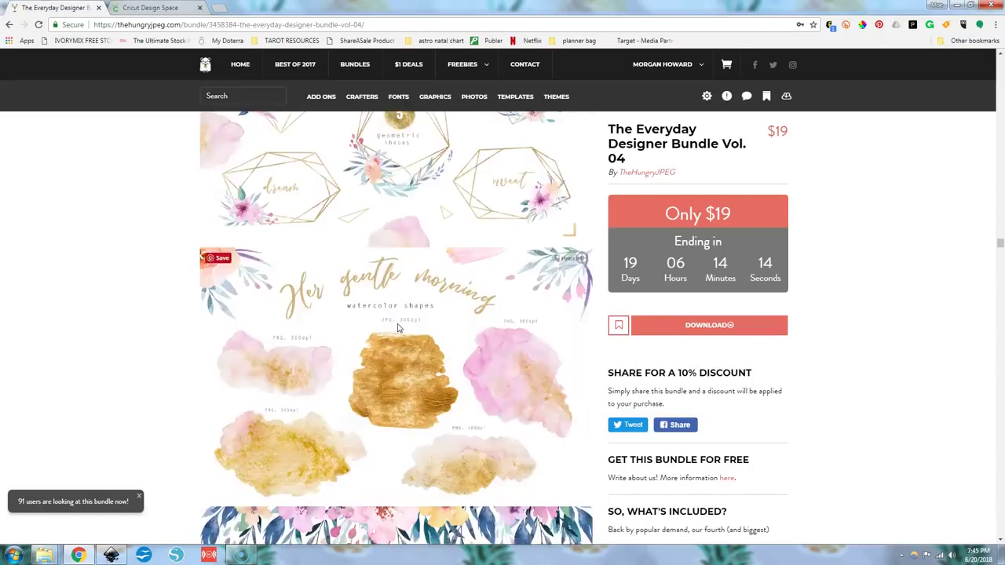
scroll(398, 328, "down", 15)
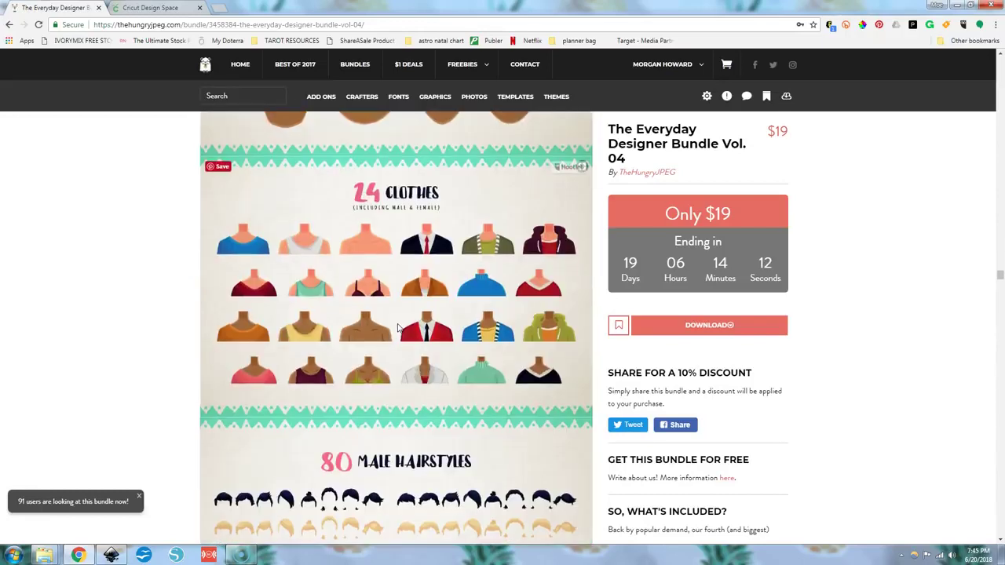
scroll(398, 329, "down", 15)
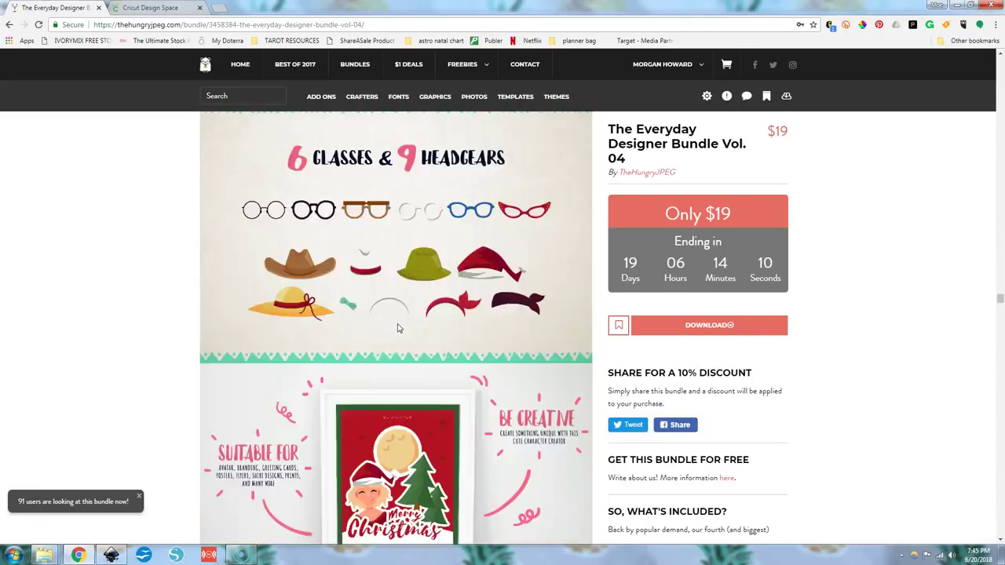
Step: Examine the Flower Market watercolor collection's floral alphabet, frames, individual leaves, repeating borders and product mockups
scroll(398, 328, "down", 15)
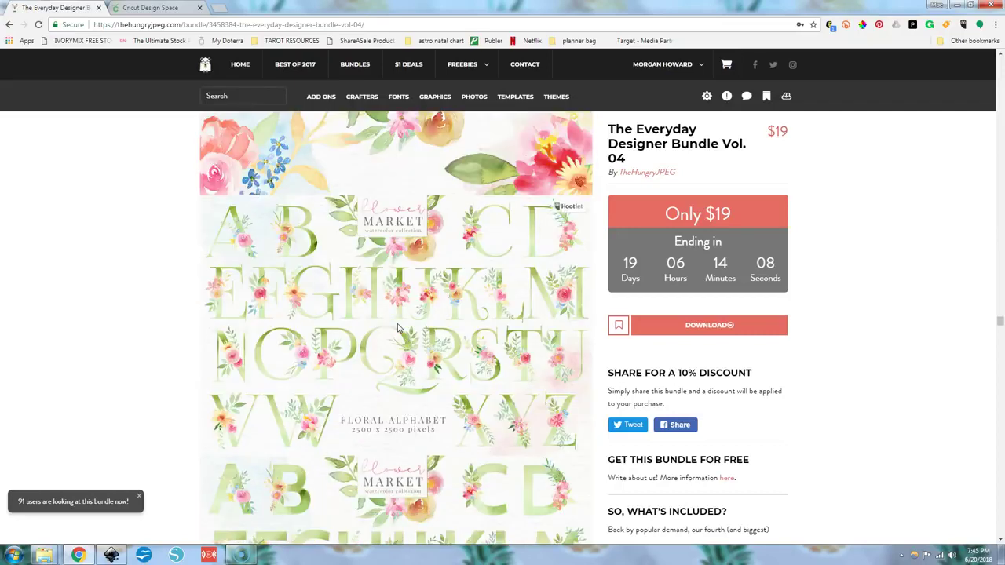
scroll(398, 328, "down", 15)
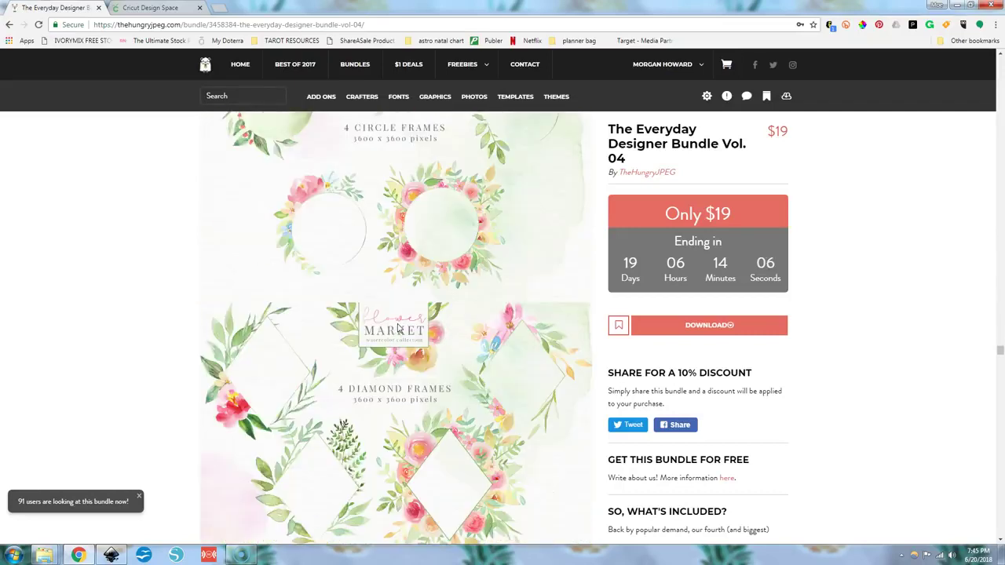
scroll(398, 328, "down", 15)
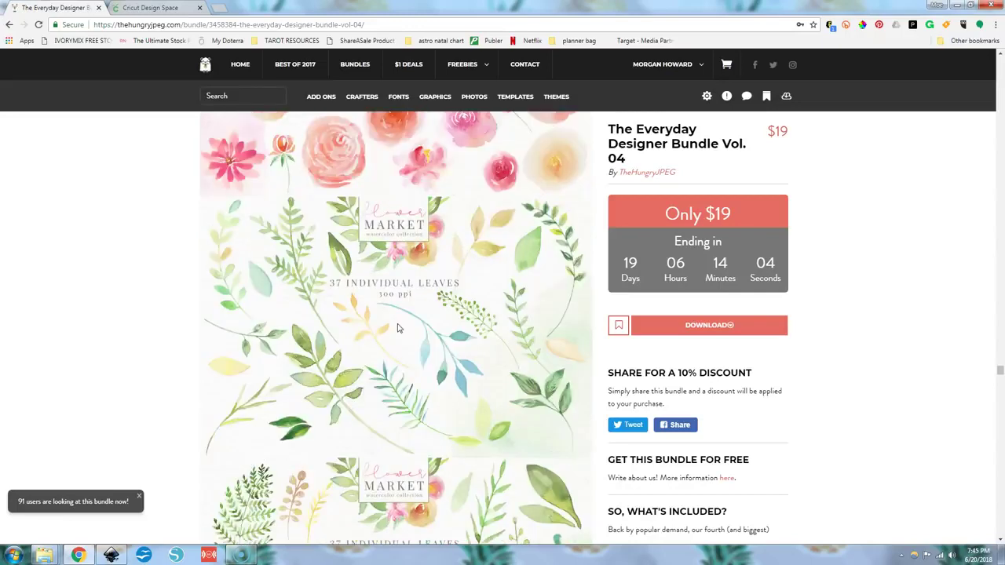
scroll(398, 328, "down", 8)
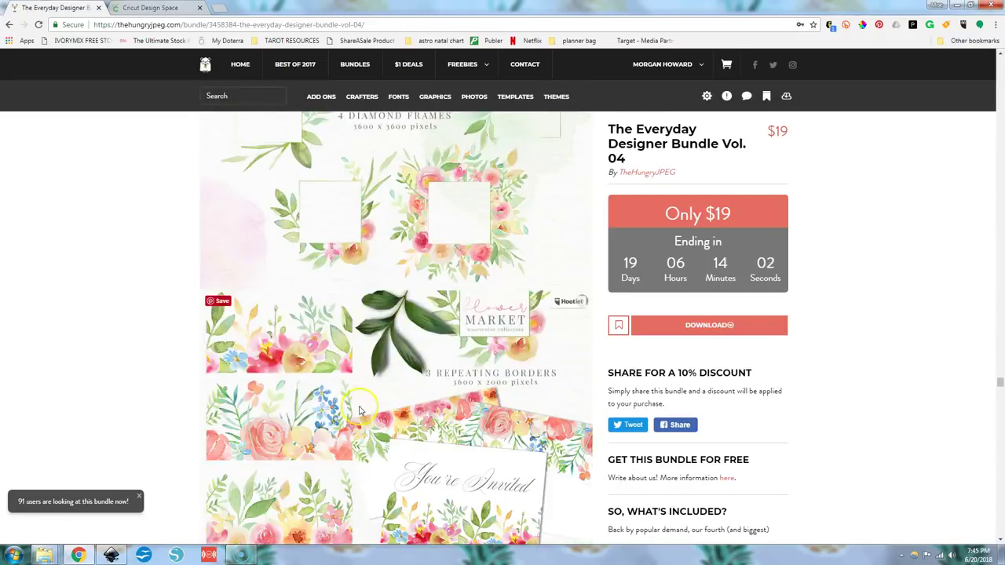
scroll(359, 410, "up", 6)
left_click(359, 411)
scroll(359, 410, "up", 2)
scroll(422, 351, "down", 15)
scroll(428, 319, "down", 15)
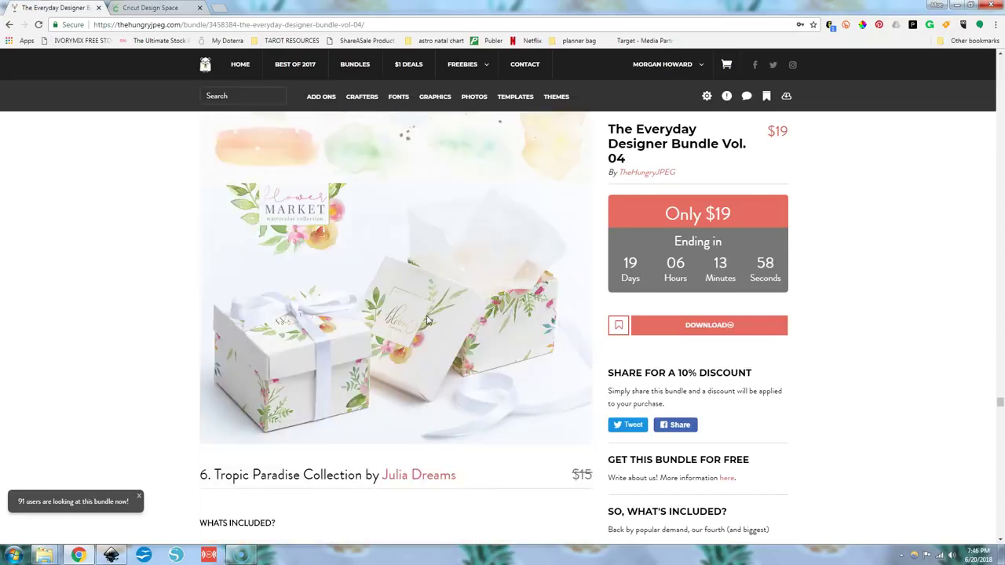
Step: Examine the Tropic Paradise Collection's tropical birds, leaves, flowers and seamless patterns
scroll(428, 320, "down", 12)
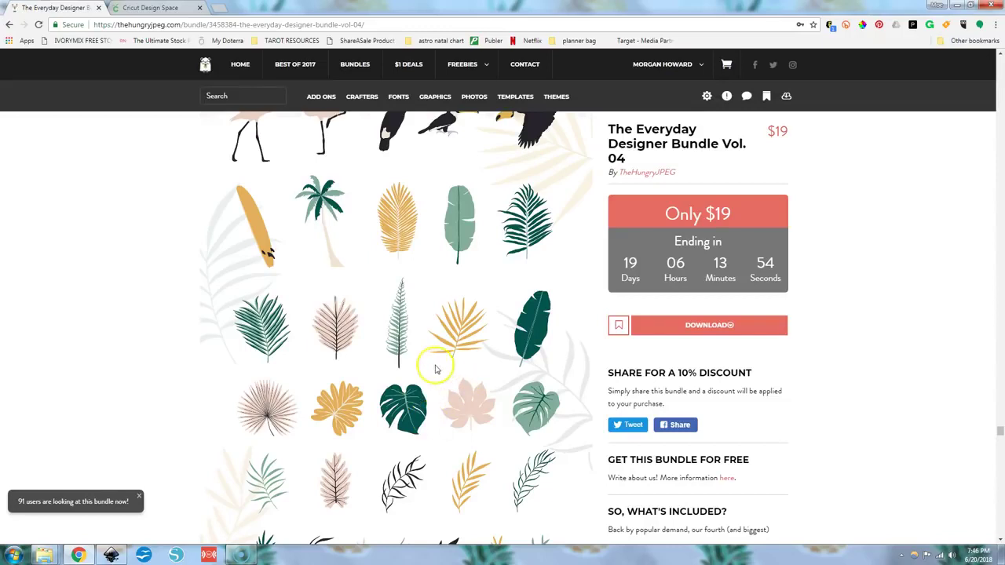
scroll(404, 353, "down", 3)
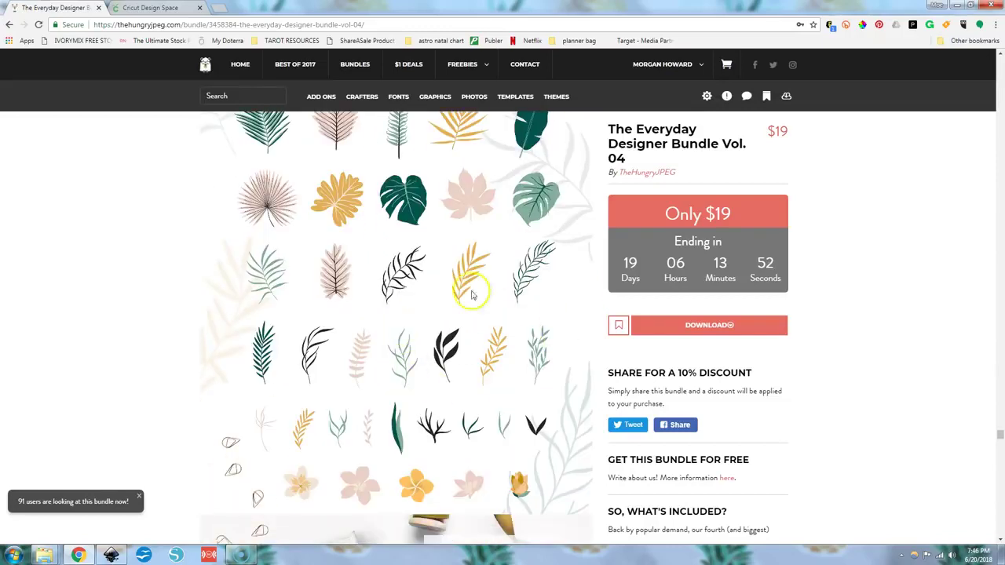
scroll(486, 436, "down", 5)
scroll(475, 431, "down", 6)
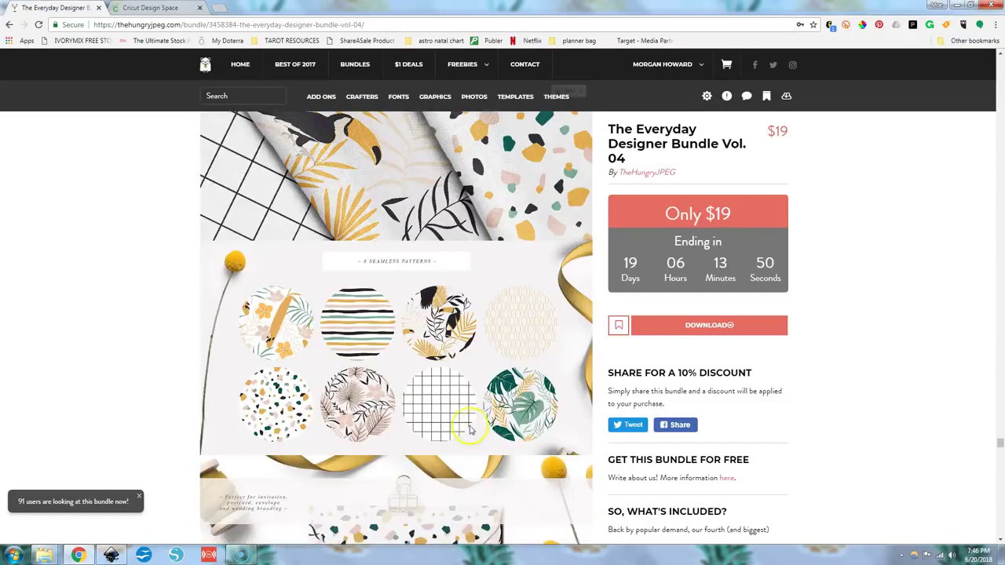
scroll(432, 318, "down", 10)
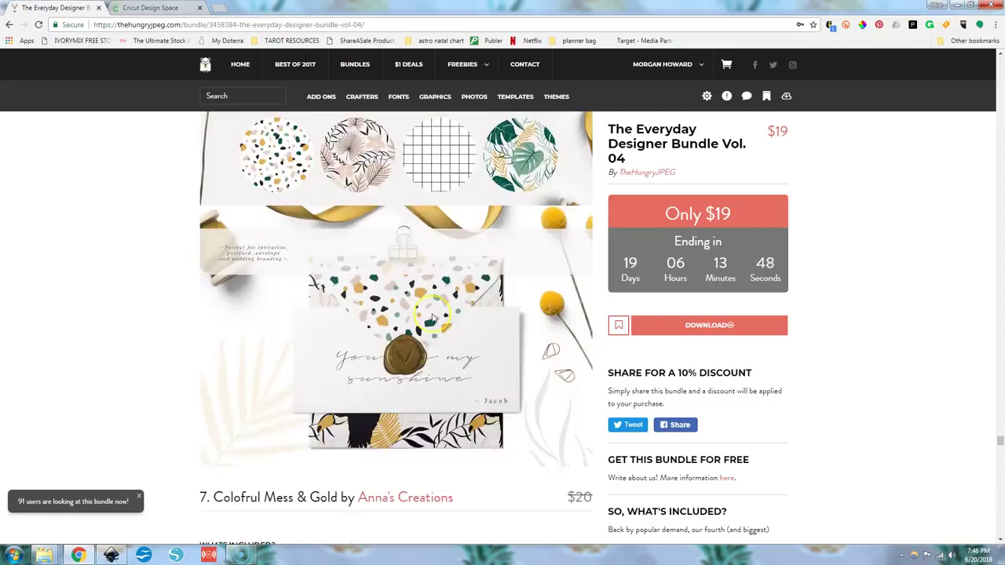
Step: Examine the Colorful Mess & Gold digital papers and backgrounds and the Whisper fine art illustrations
scroll(432, 317, "down", 15)
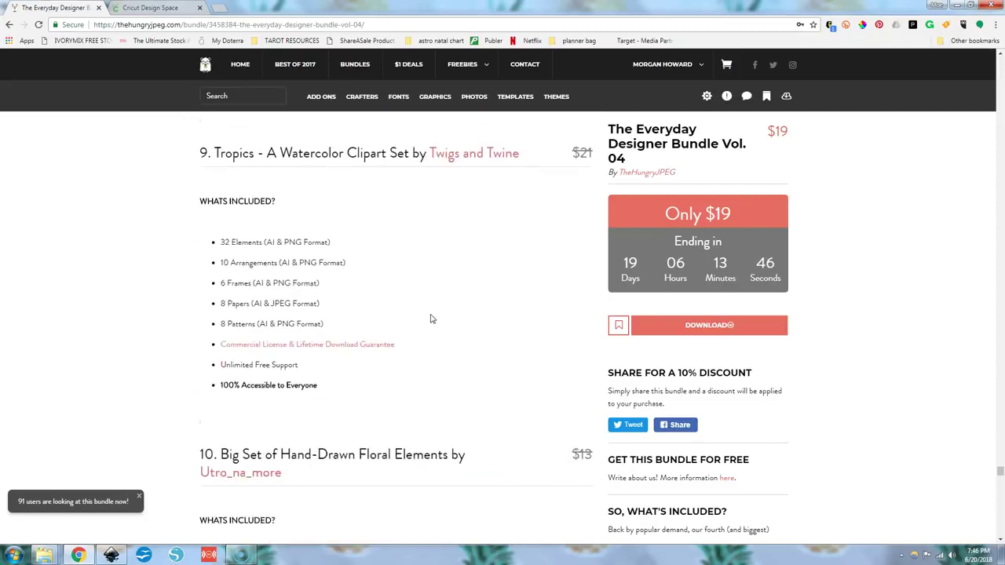
scroll(430, 319, "up", 10)
scroll(430, 319, "up", 10)
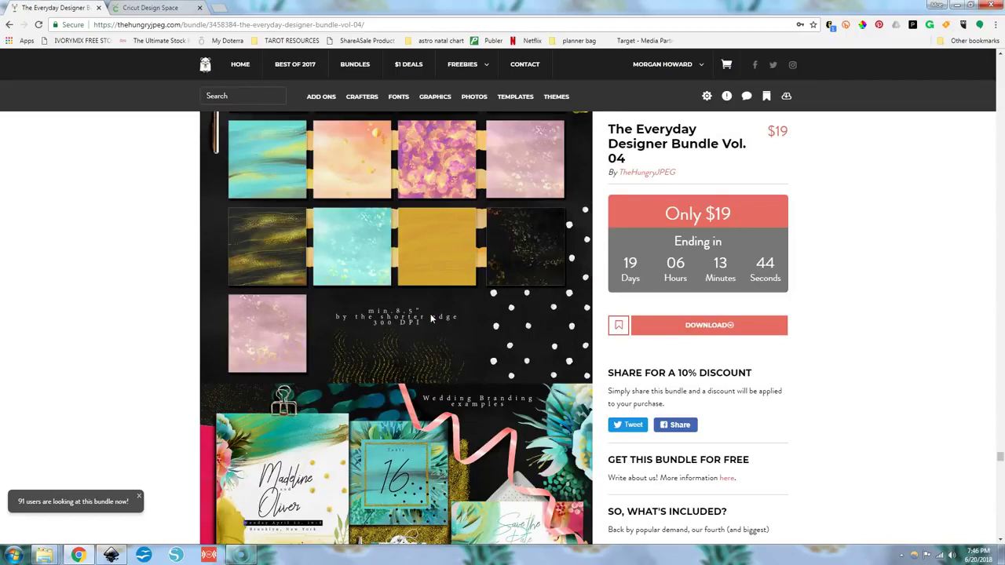
left_click(294, 253)
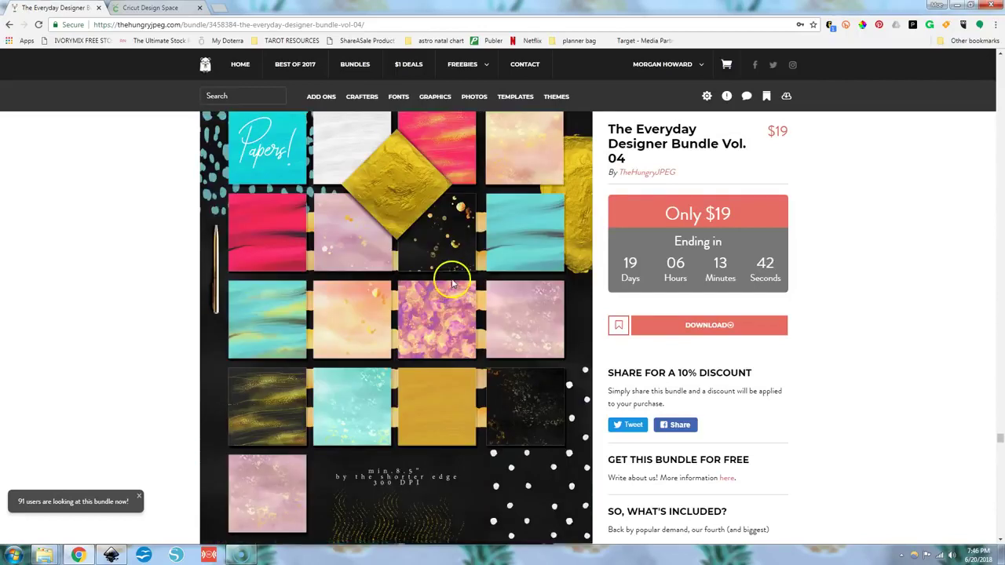
scroll(471, 278, "up", 1)
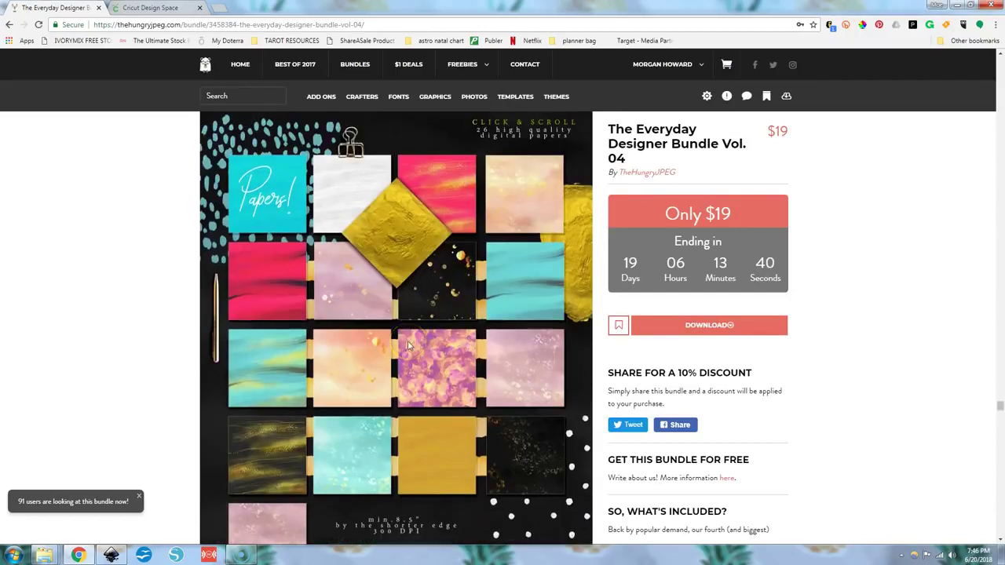
scroll(407, 345, "down", 8)
scroll(407, 346, "down", 10)
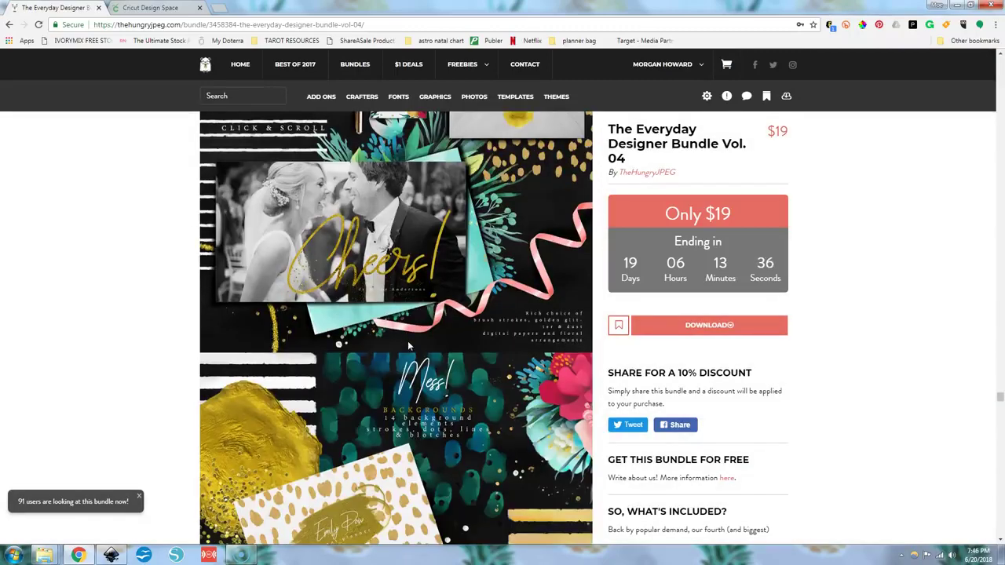
scroll(407, 341, "down", 3)
scroll(407, 346, "down", 7)
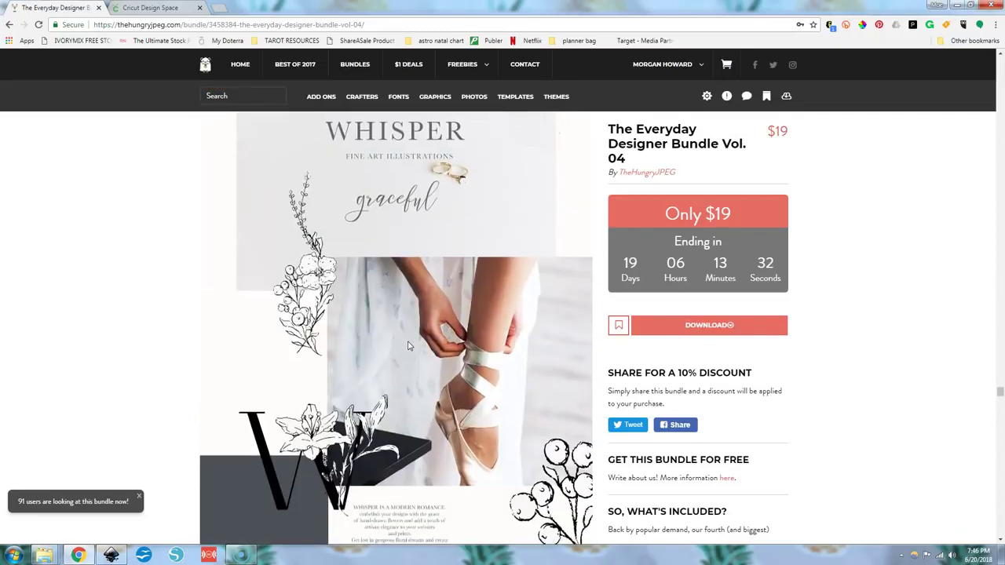
Step: Examine the Whisper illustrations' monogram mockups, embellished floral clip-art letters and single flower drawings
scroll(408, 342, "down", 7)
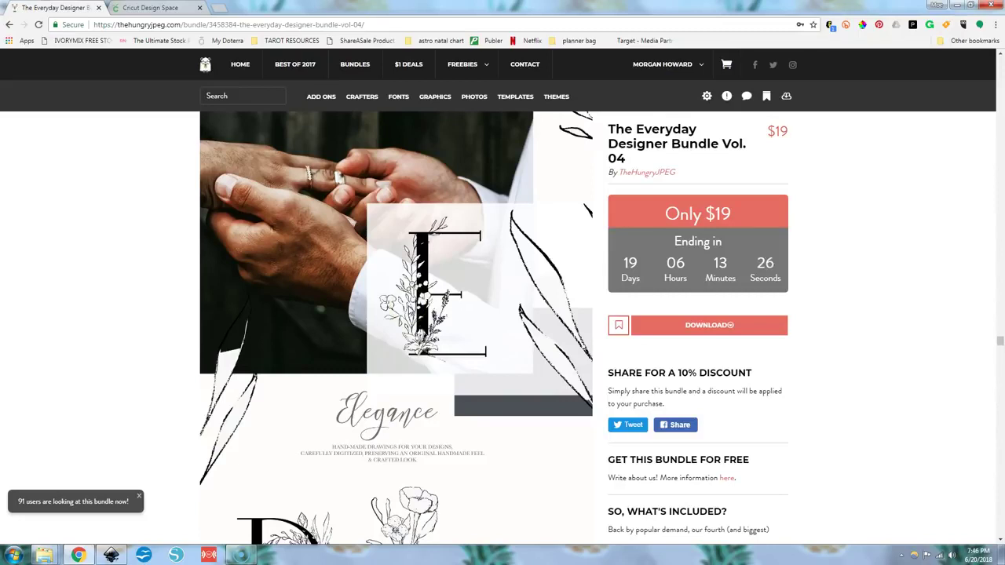
scroll(407, 311, "down", 3)
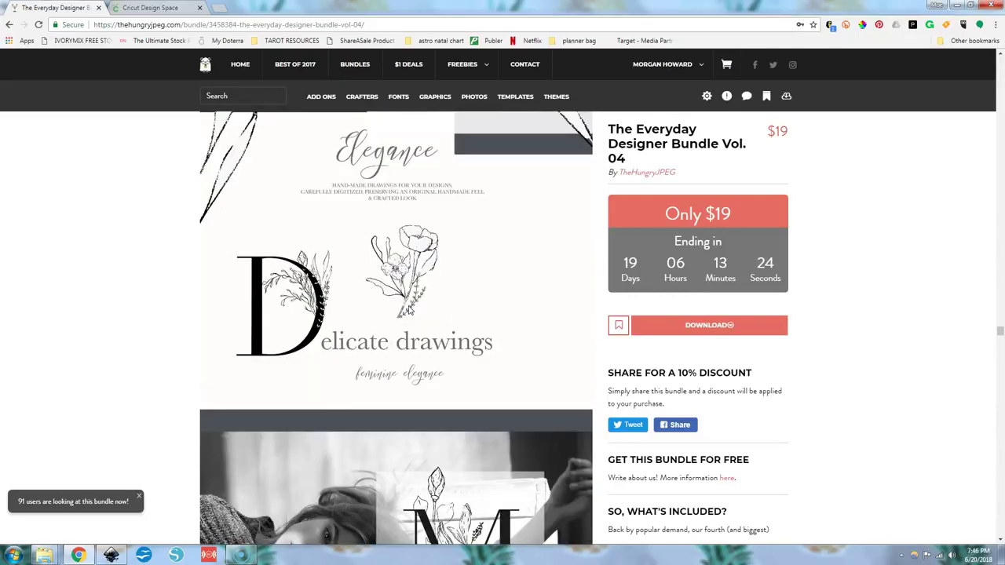
scroll(408, 311, "down", 7)
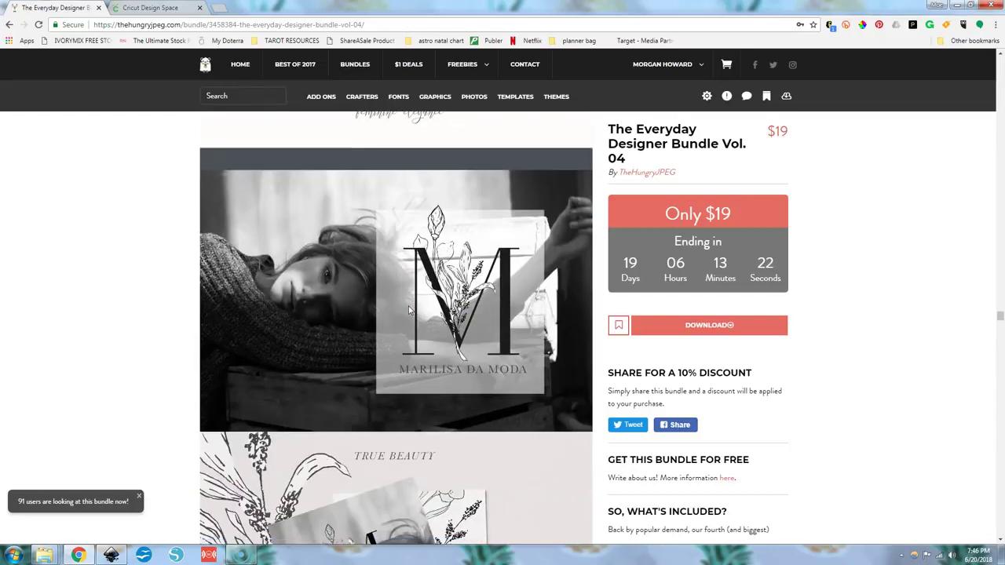
scroll(407, 310, "down", 7)
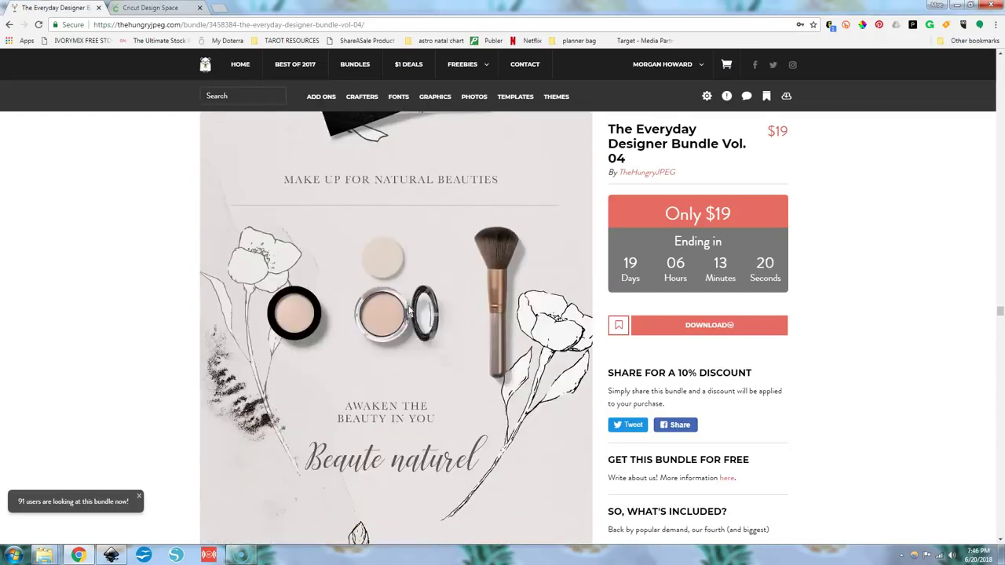
scroll(407, 310, "down", 10)
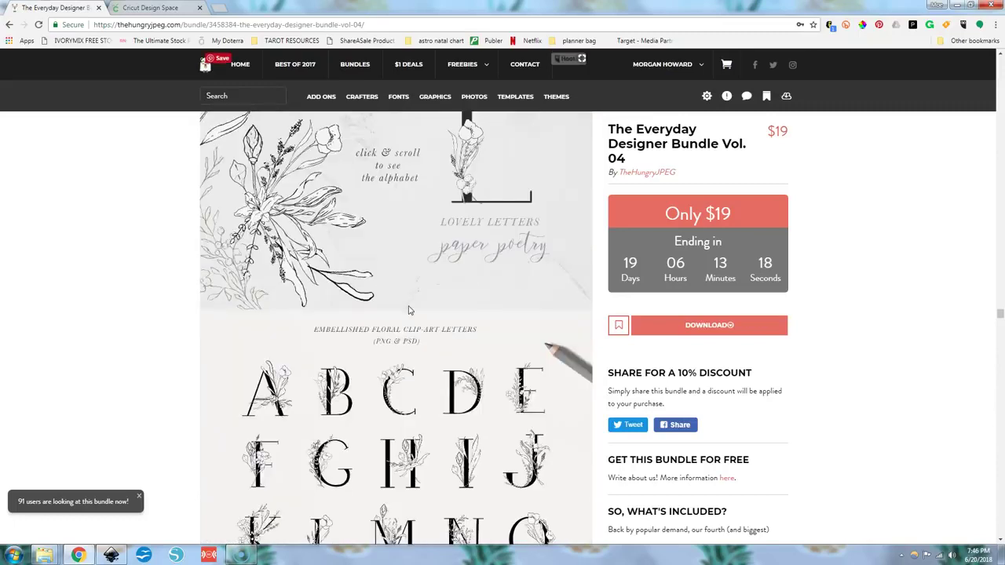
scroll(408, 311, "down", 7)
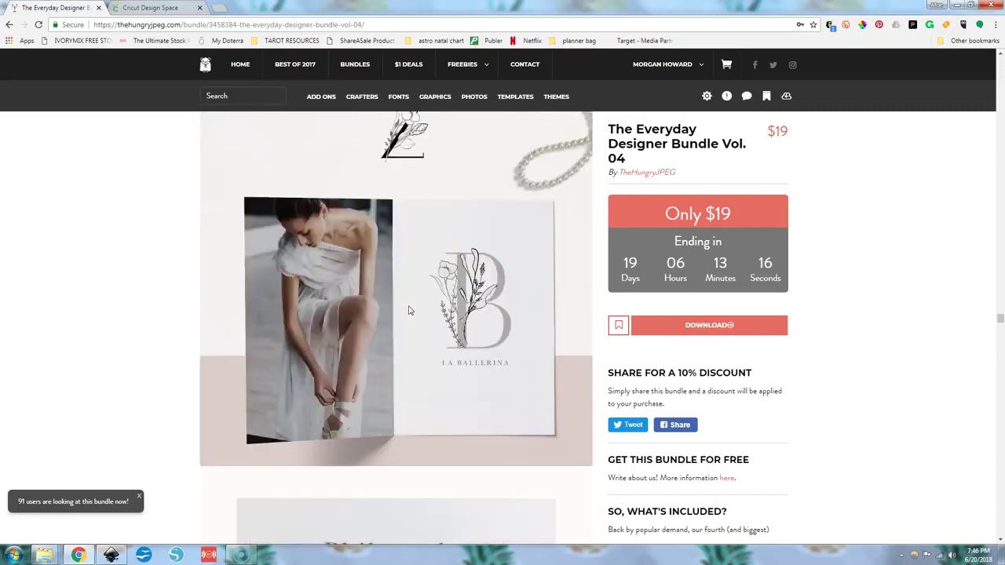
scroll(408, 310, "down", 8)
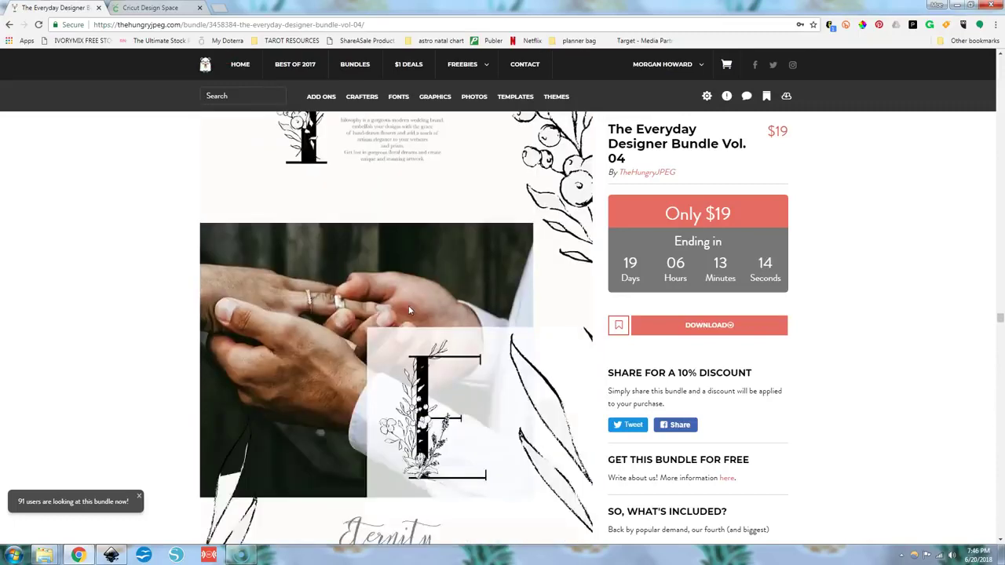
scroll(408, 310, "down", 10)
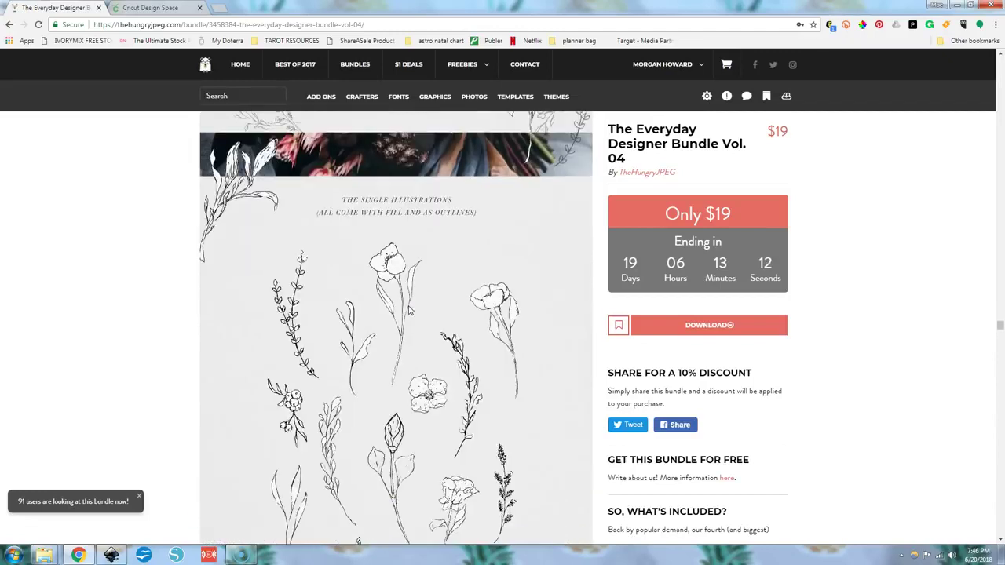
scroll(408, 310, "down", 10)
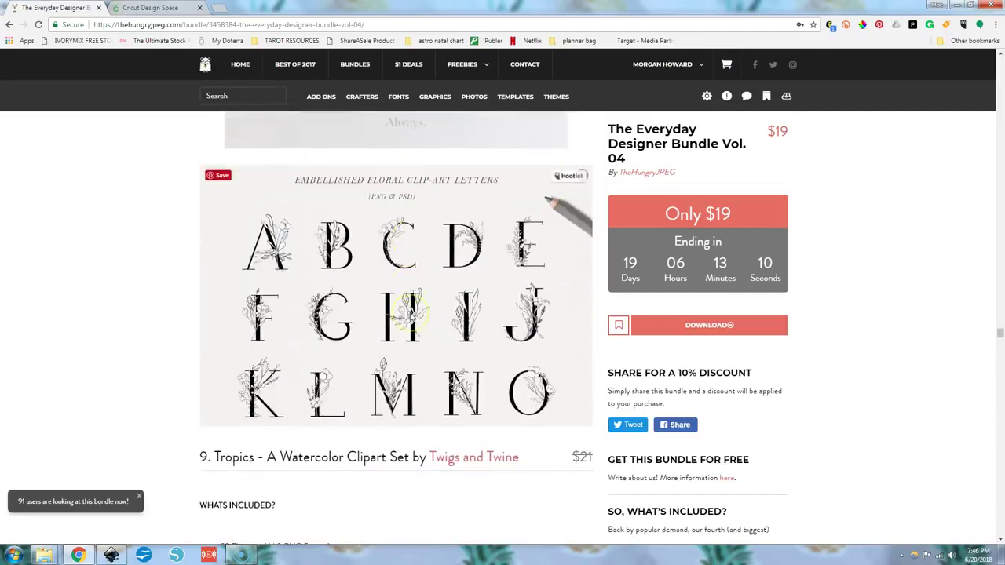
Step: Examine the Tropics watercolor cliparts and pattern tiles, the bonus textures, and the watercolor ombre papers with Photoshop styles
scroll(410, 316, "down", 10)
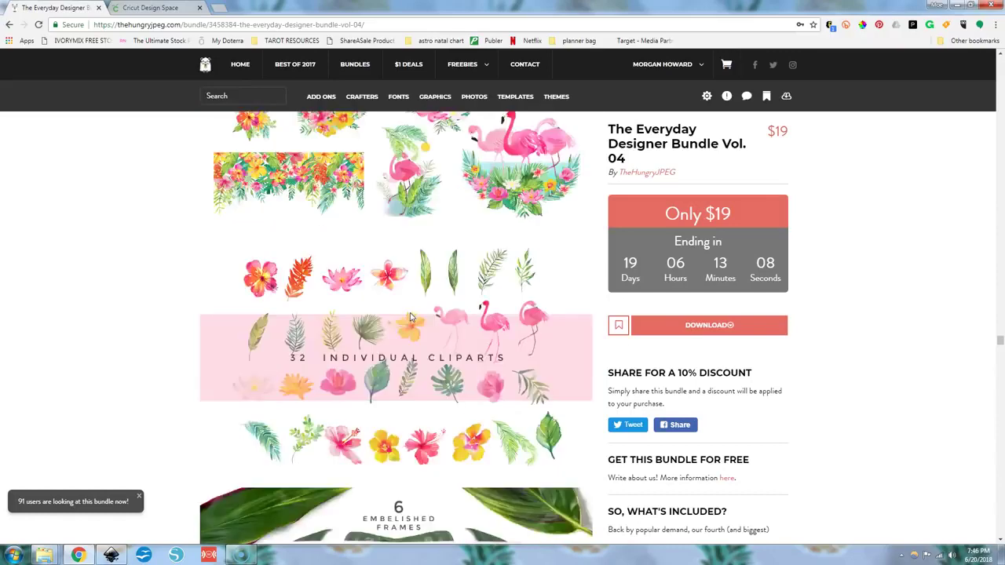
scroll(409, 317, "down", 2)
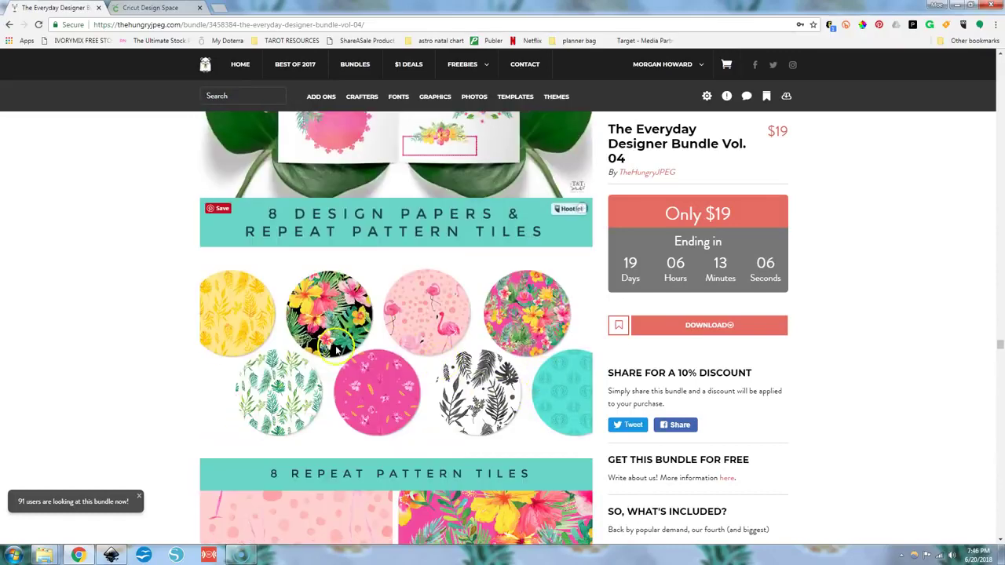
left_click_drag(997, 347, 980, 445)
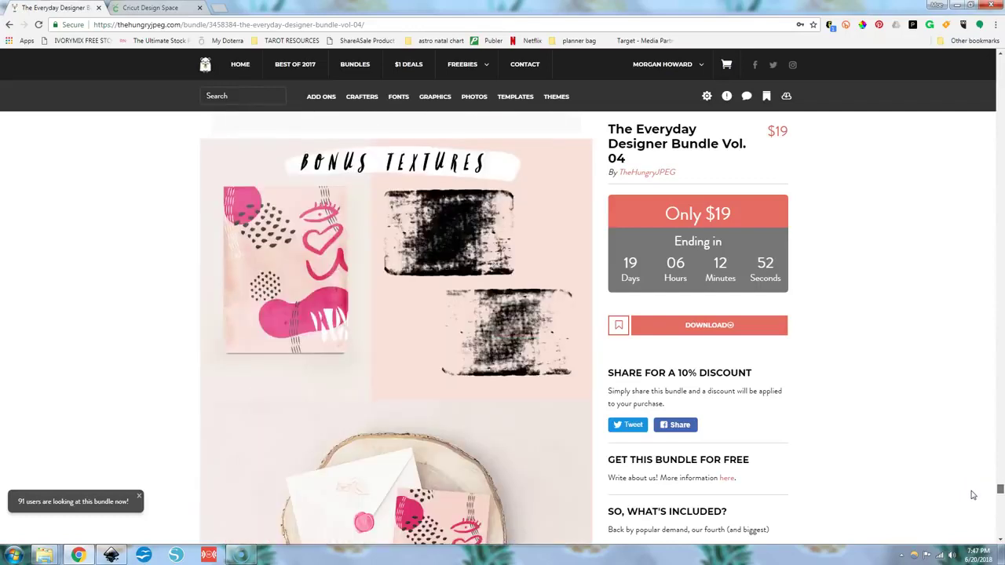
scroll(969, 509, "down", 10)
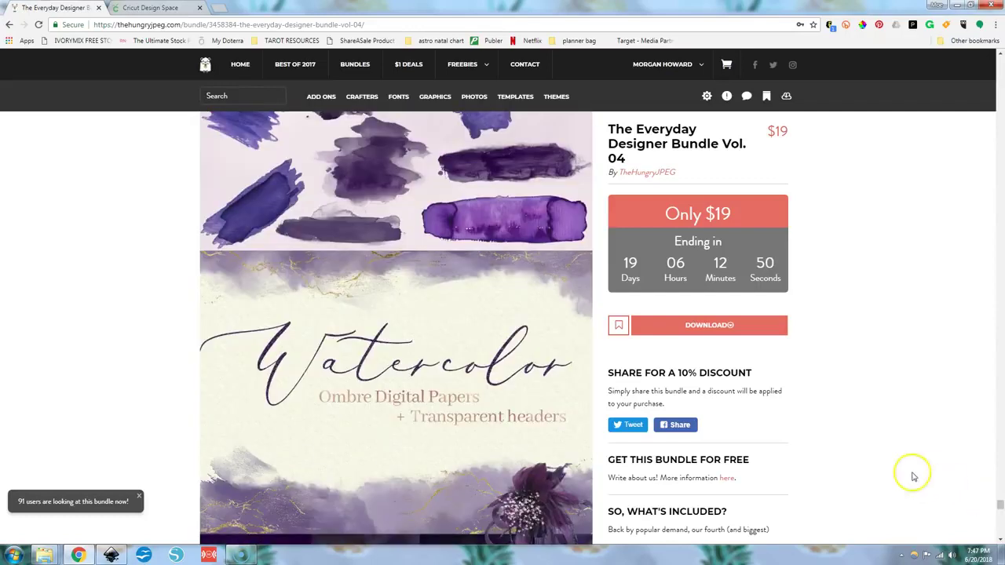
scroll(582, 422, "down", 15)
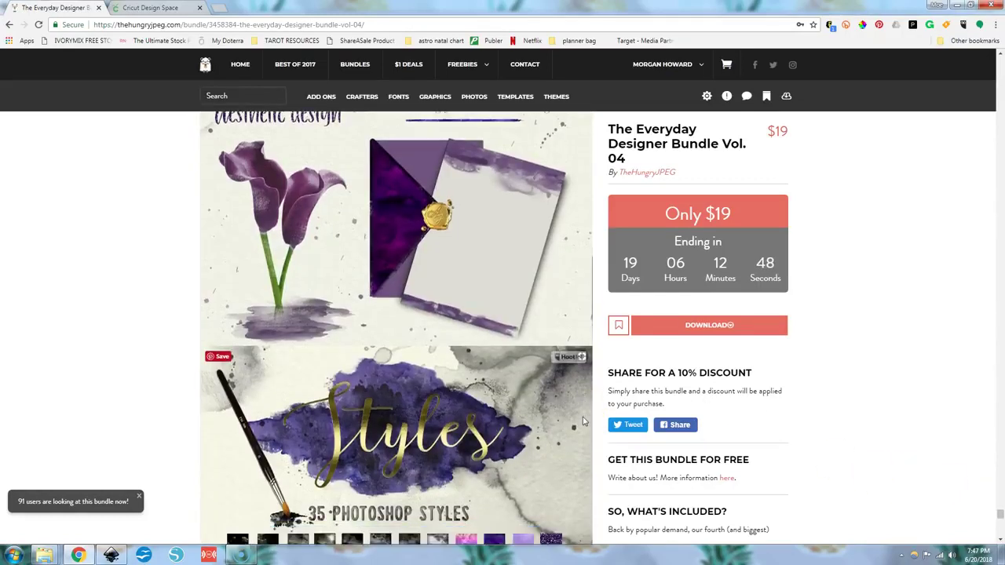
Step: Examine the Glamorous textures' format list and its marble, rose gold, glitter, sequin, unicorn, gold, agate and brushstroke previews
scroll(582, 421, "down", 4)
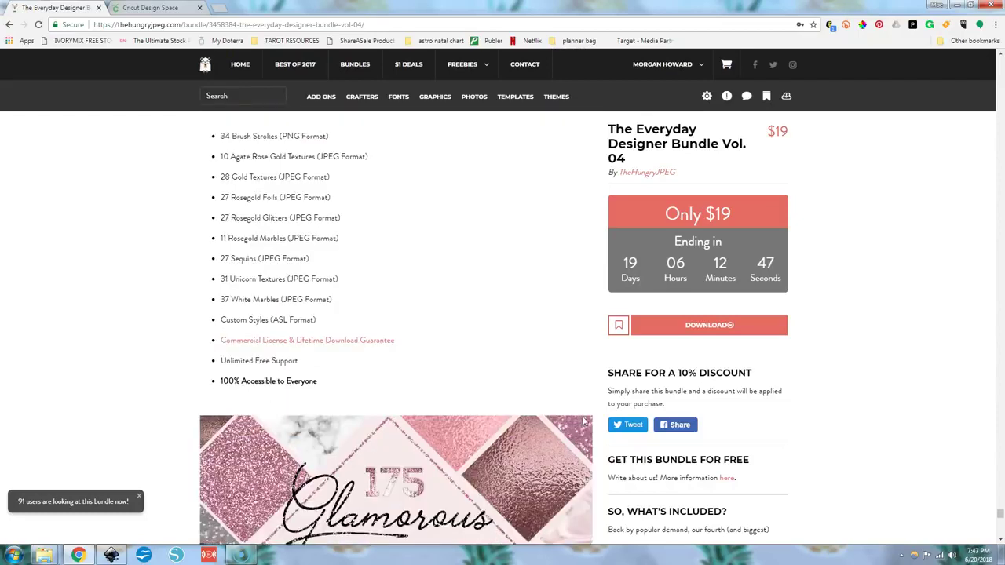
scroll(582, 422, "down", 5)
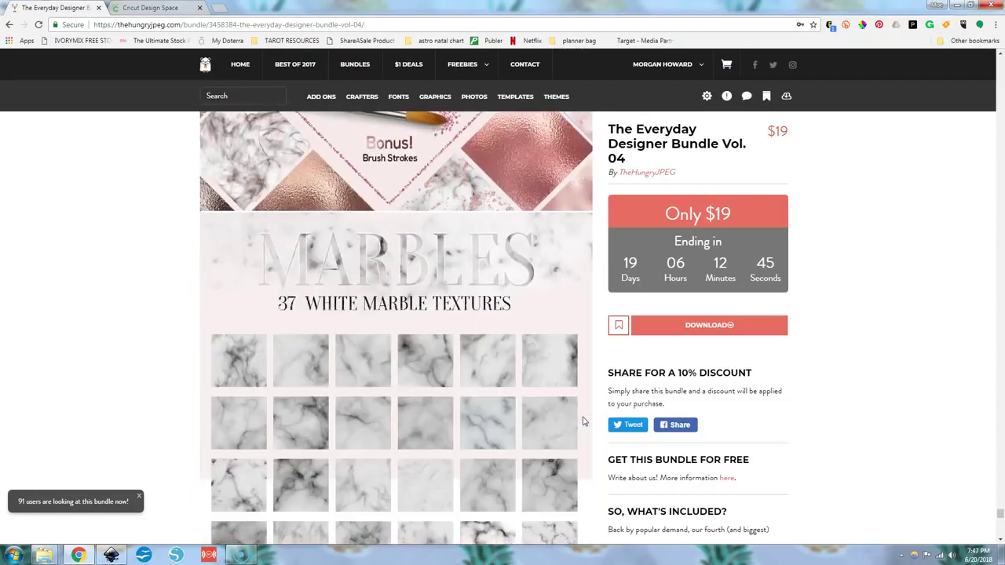
scroll(398, 236, "up", 1)
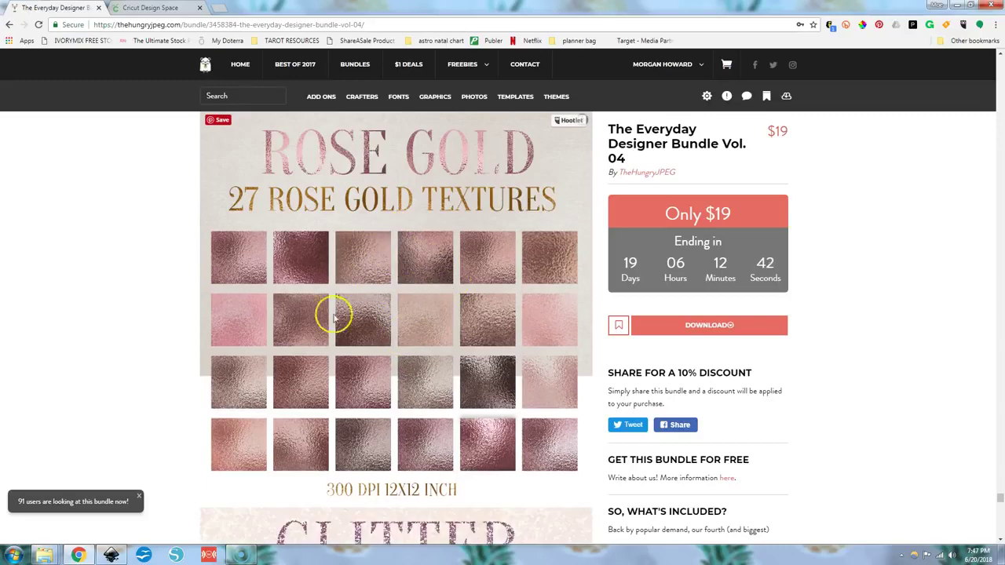
scroll(404, 361, "down", 5)
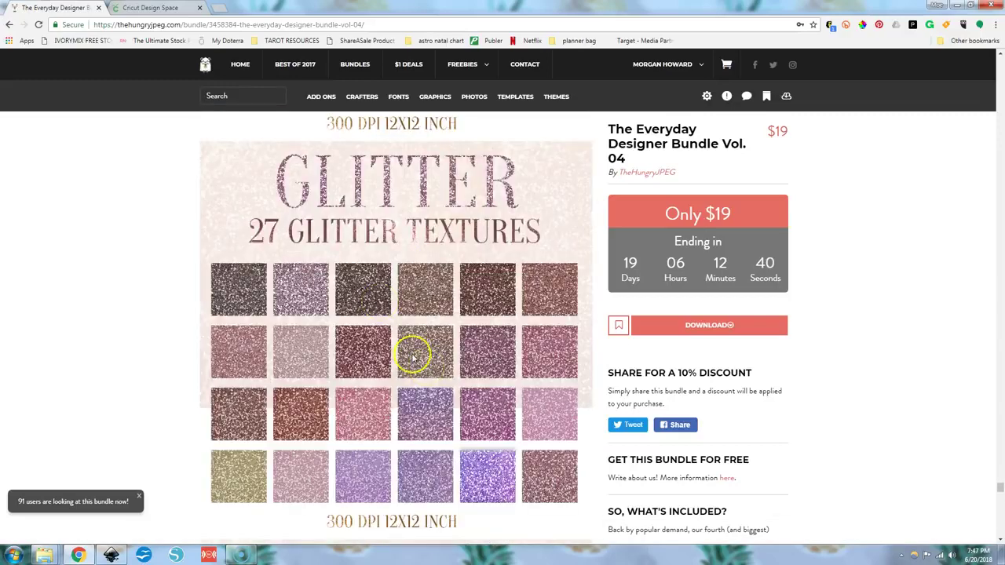
scroll(414, 357, "down", 5)
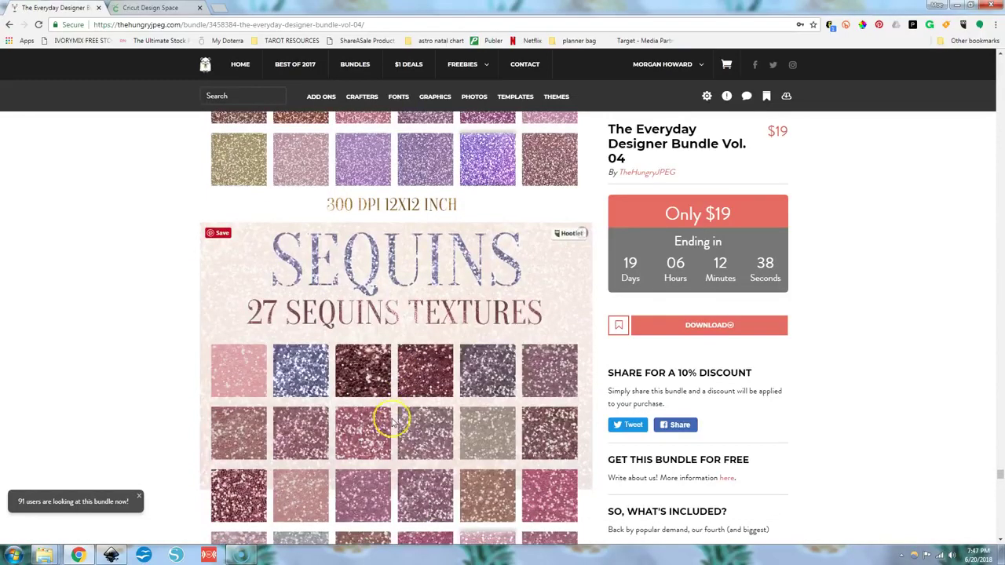
scroll(392, 422, "down", 5)
scroll(392, 422, "down", 8)
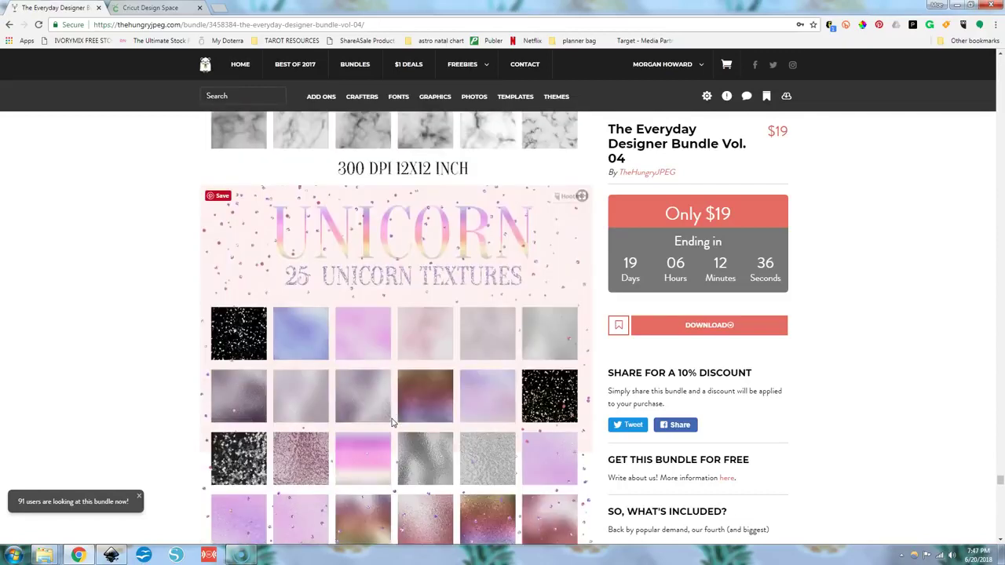
scroll(428, 420, "down", 4)
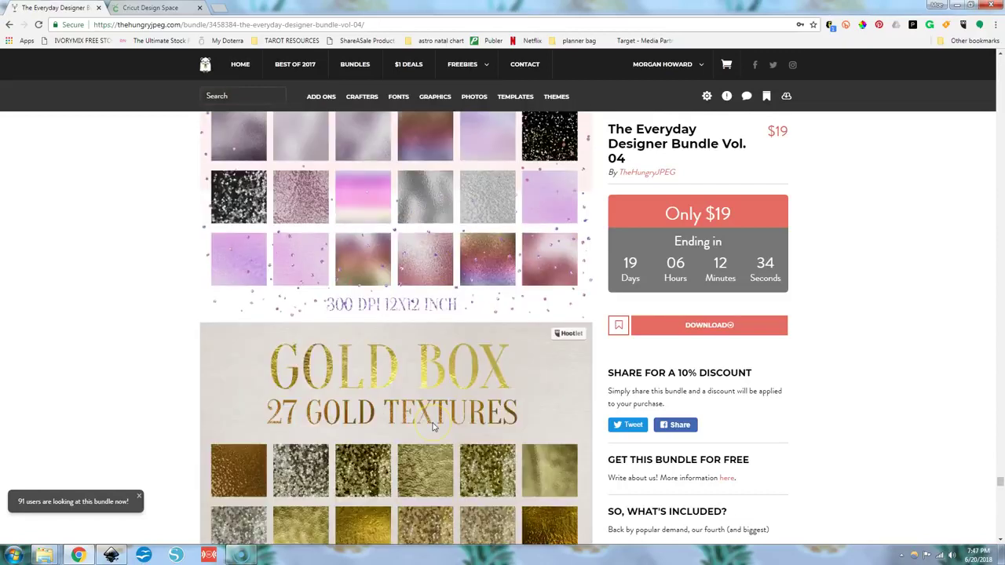
scroll(432, 423, "down", 5)
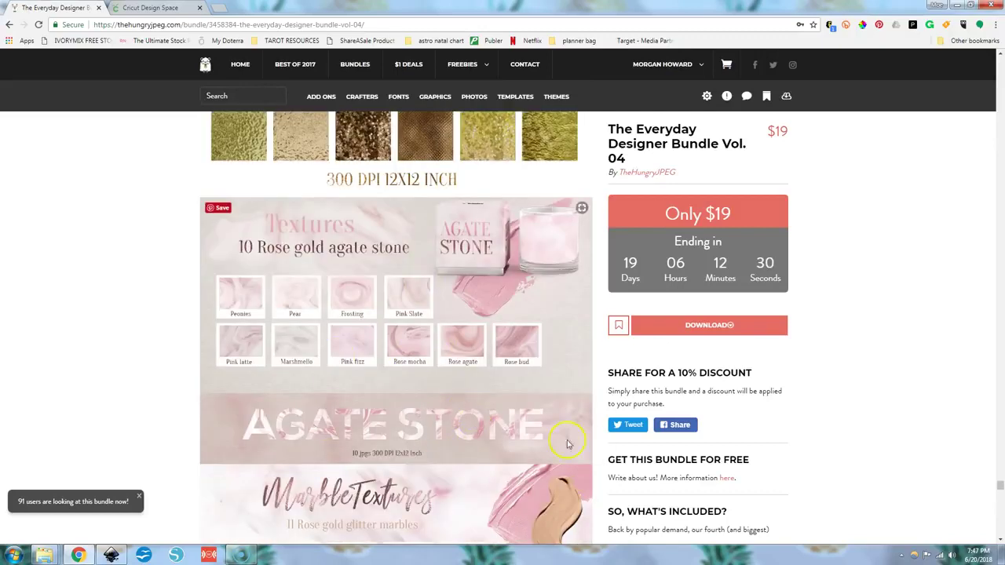
scroll(459, 416, "down", 4)
scroll(524, 449, "down", 5)
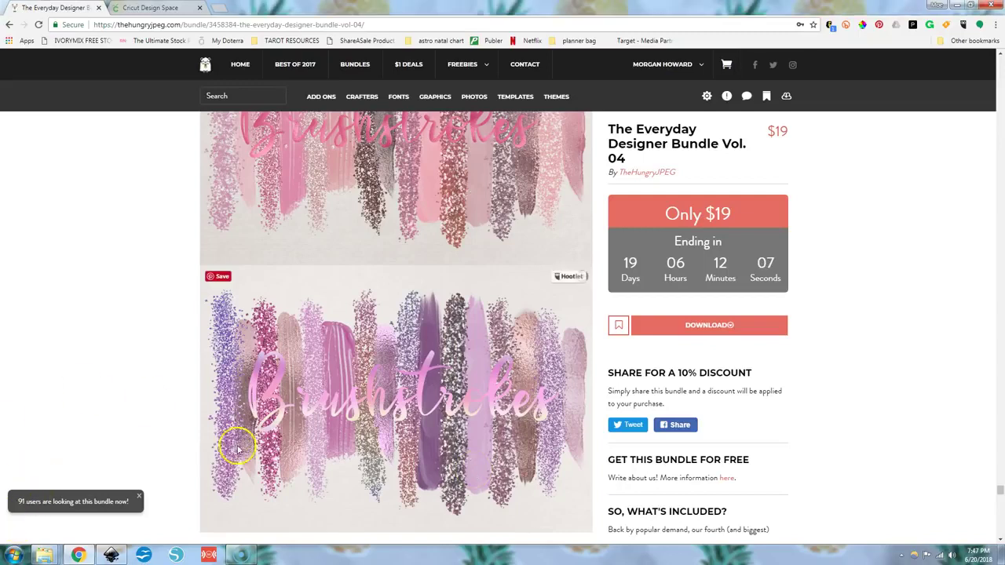
Step: Switch to File Explorer's AI Format window and go up to the the-everyday-designer-bundle-5 folder
mouse_move(44, 553)
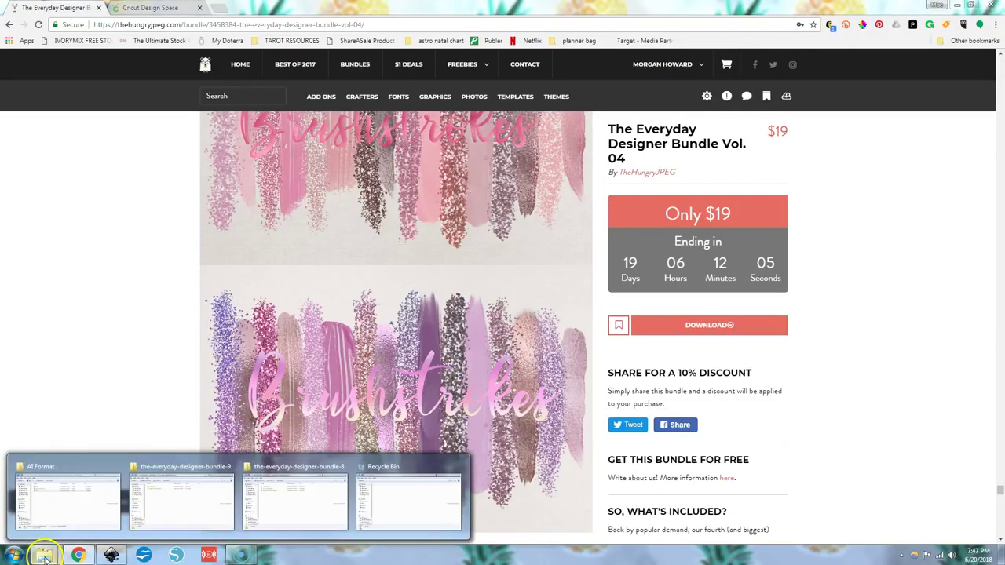
left_click(75, 500)
left_click(188, 235)
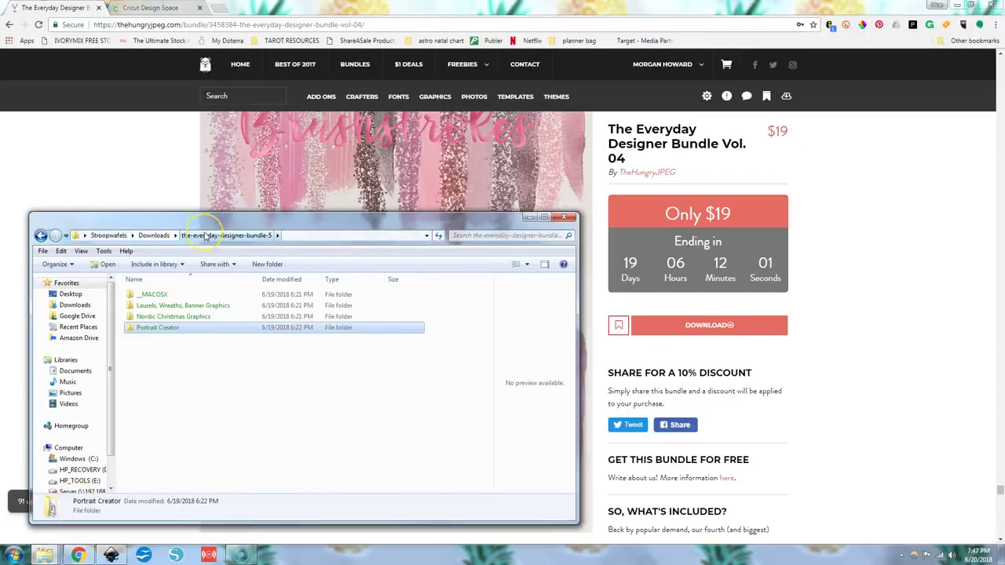
Step: Bring the the-everyday-designer-bundle-9 folder window forward and place it over the bundle-5 window to view its contents
left_click(713, 326)
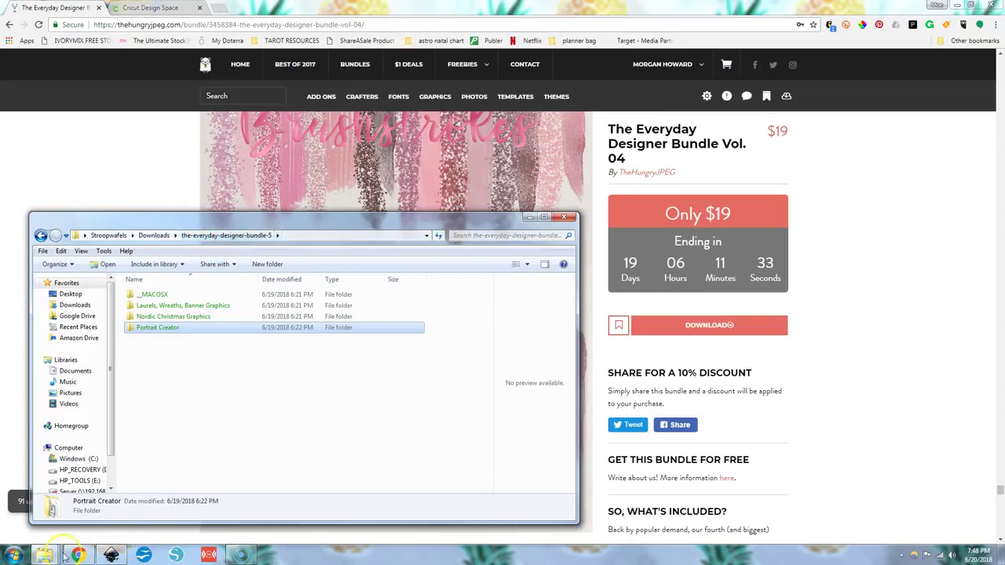
left_click(241, 555)
left_click(202, 502)
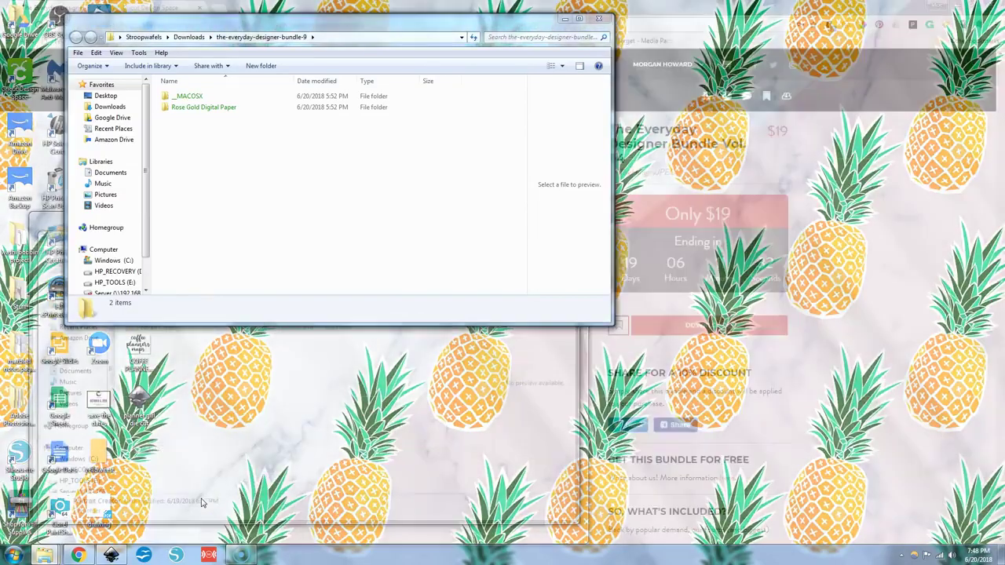
left_click_drag(340, 16, 300, 222)
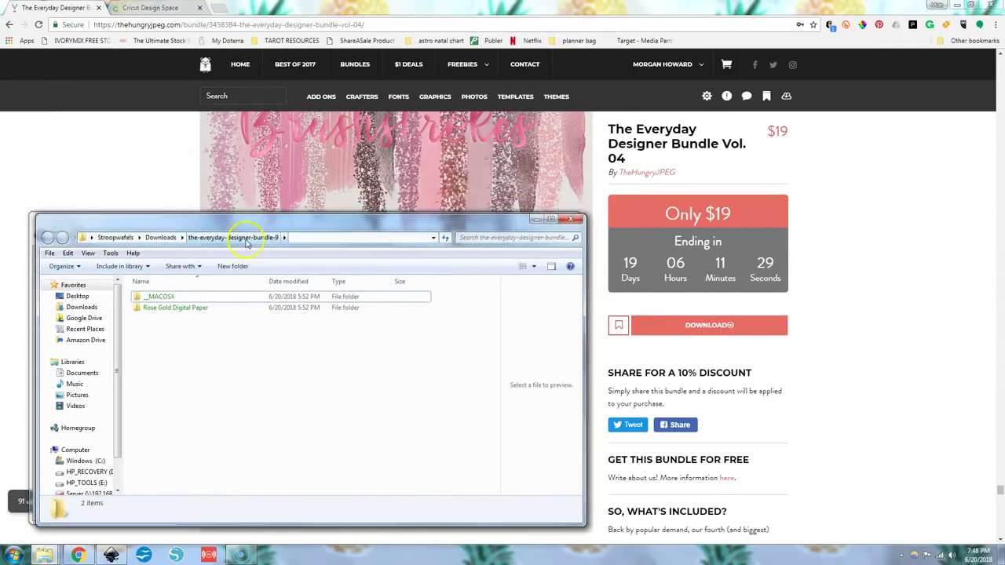
Step: Bring the the-everyday-designer-bundle-8 folder window forward and move it over the other folder windows to view its contents
mouse_move(47, 554)
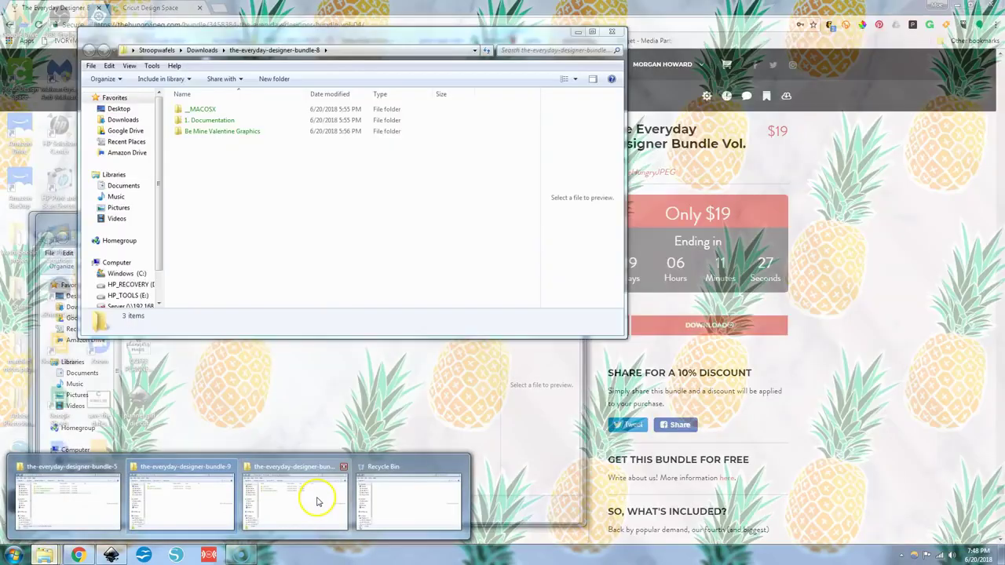
left_click(314, 497)
left_click_drag(325, 32, 307, 214)
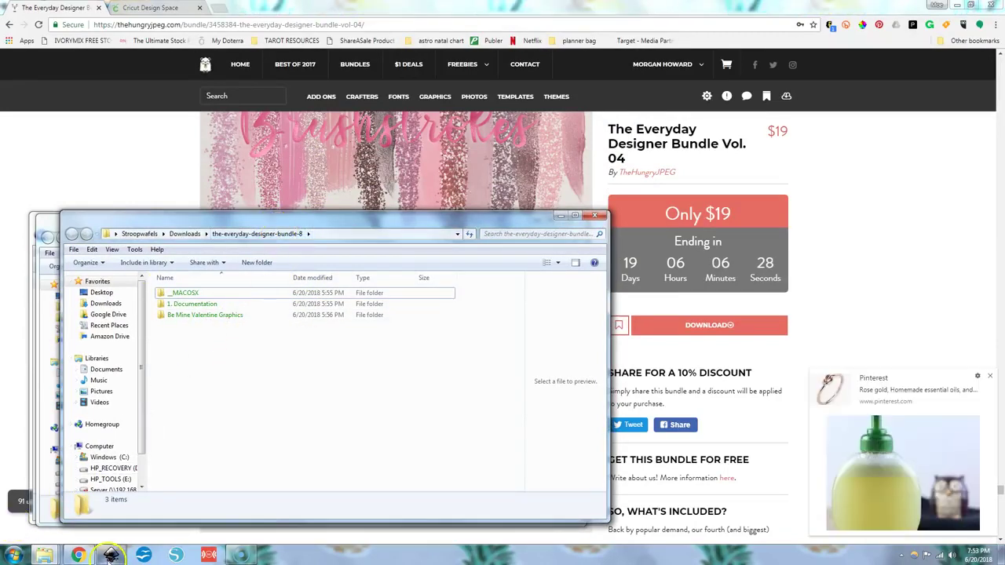
Step: Close the bundle-8 and bundle-9 folder windows, leaving the the-everyday-designer-bundle-5 folder in front
mouse_move(110, 555)
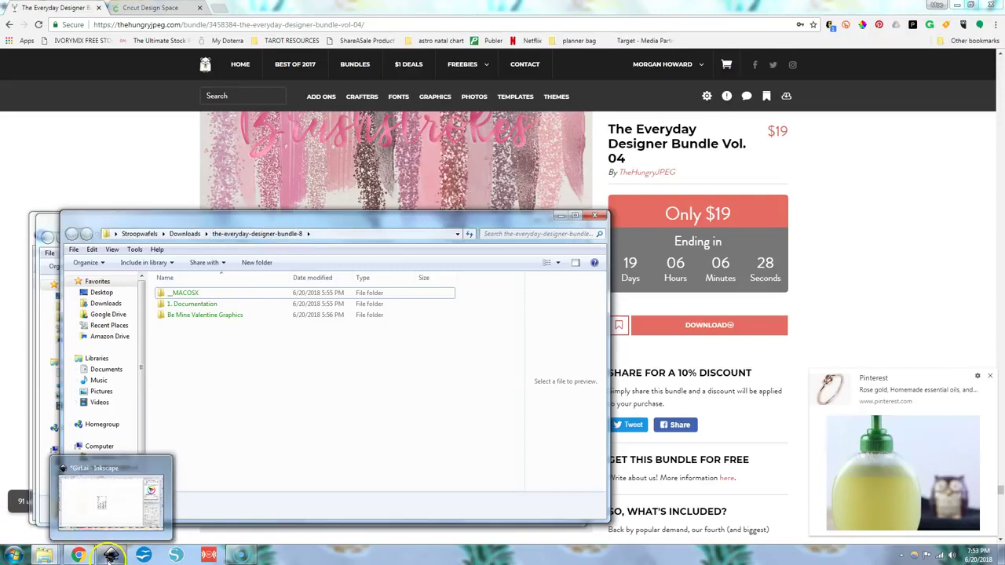
left_click(44, 226)
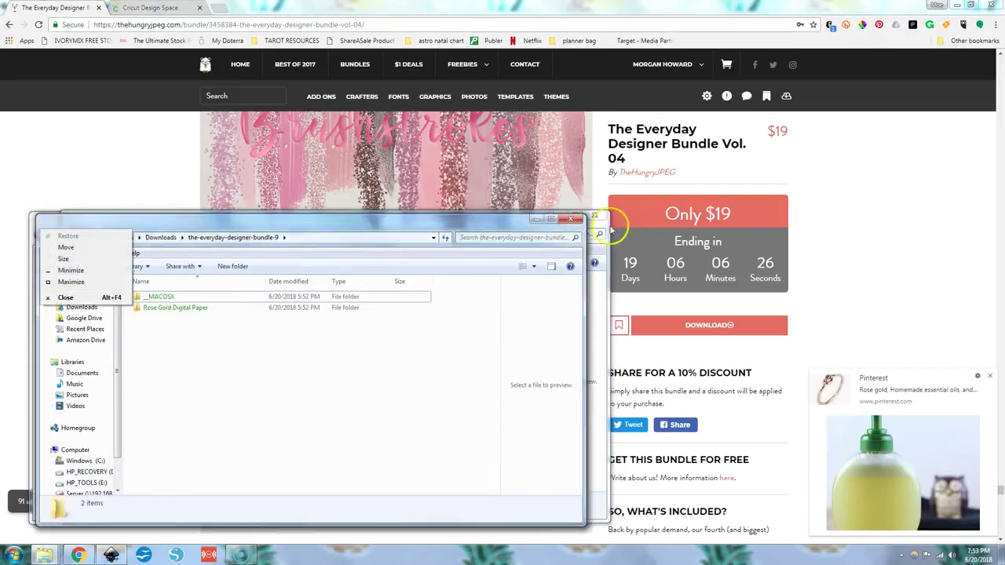
left_click(571, 218)
Step: Open the Portrait Creator folder in the-everyday-designer-bundle-5 and its Portrait Creator subfolder containing the file format folders
left_click(169, 327)
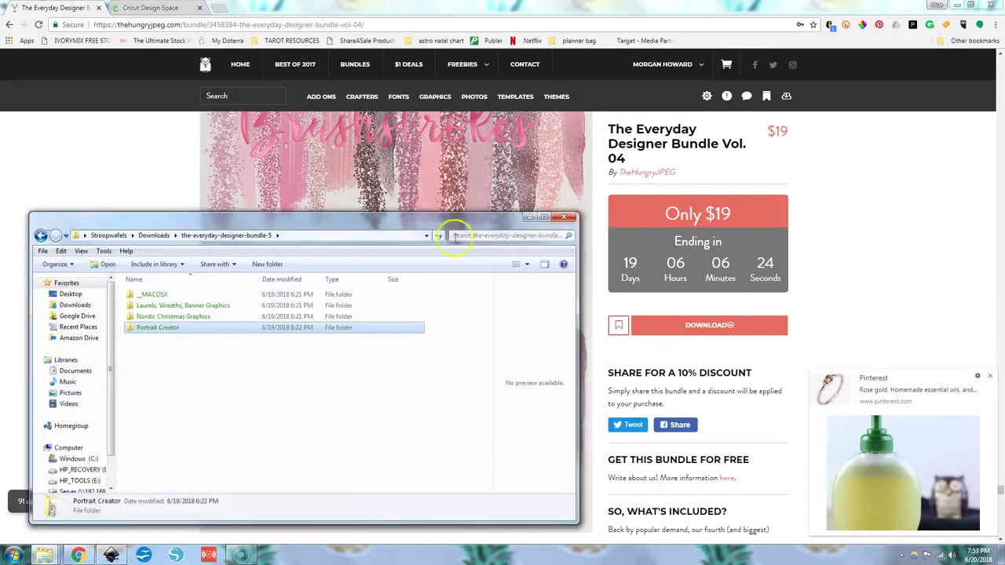
double_click(181, 328)
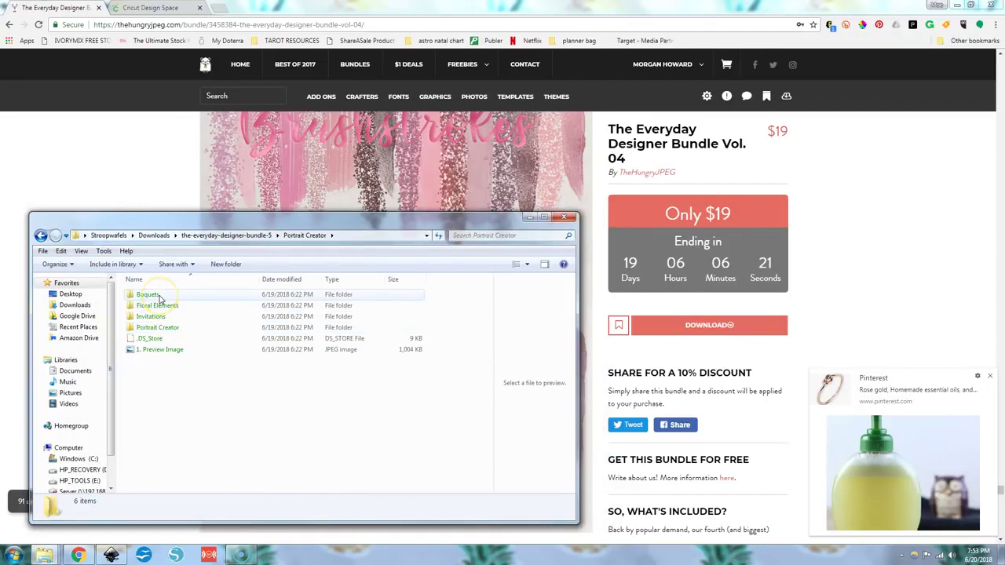
double_click(163, 328)
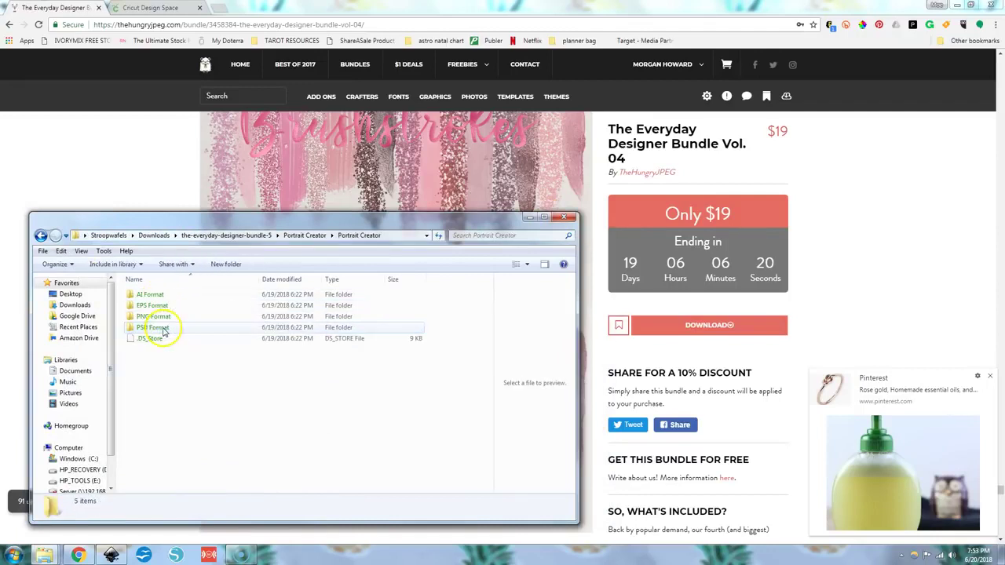
Step: Open the AI Format folder, select the Girl file and switch to Inkscape, where Girl.ai is open
double_click(154, 295)
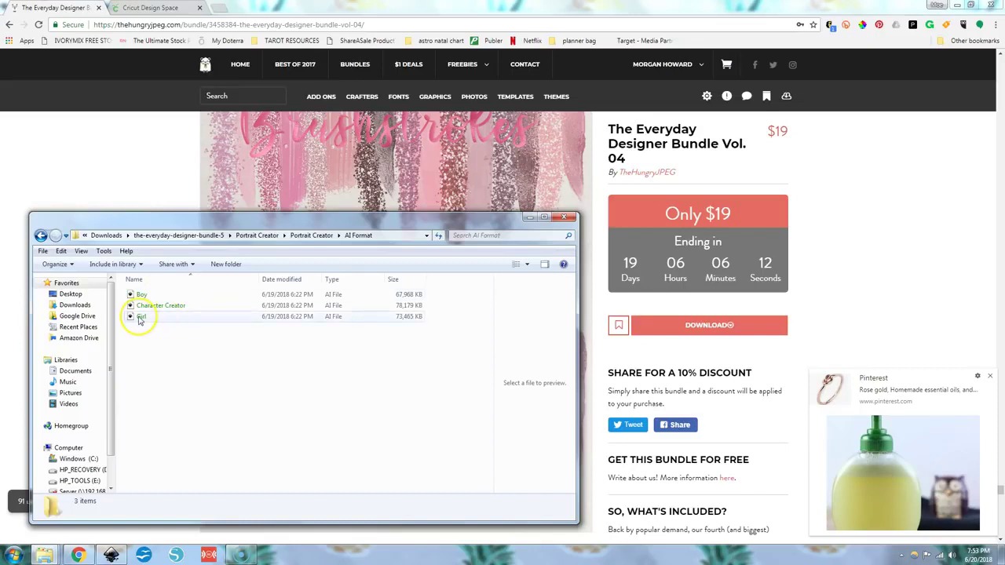
left_click(140, 318)
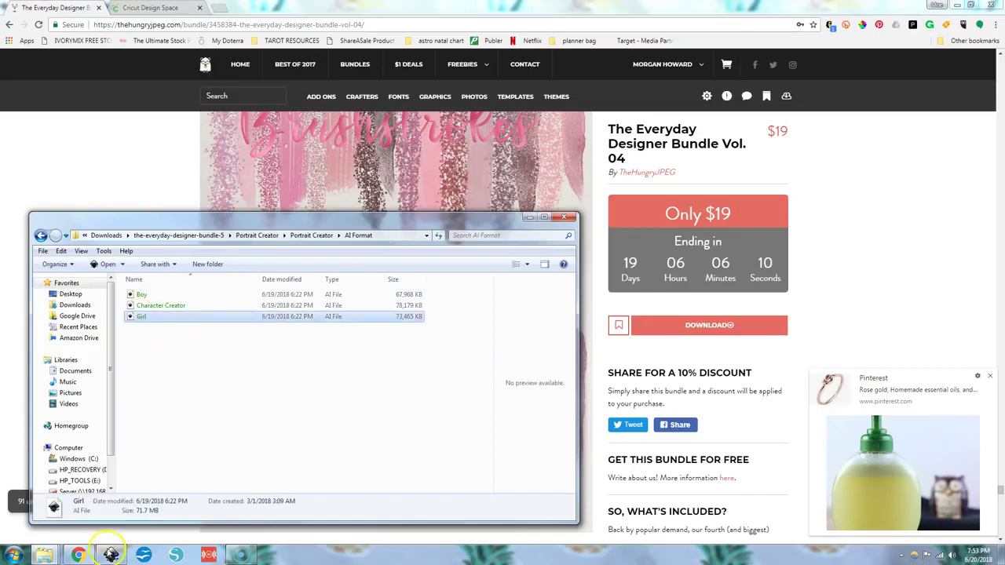
left_click(111, 554)
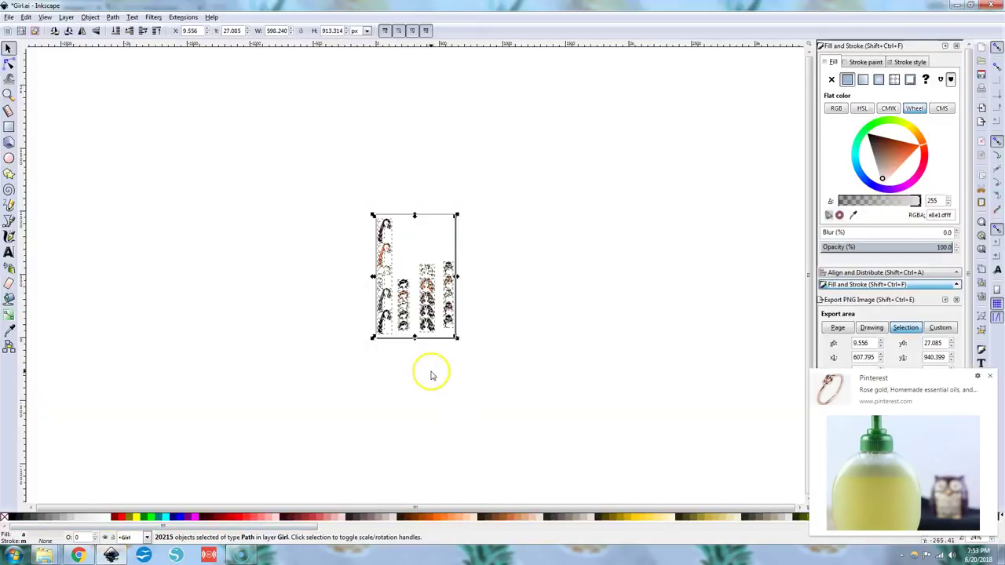
Step: Dismiss the Pinterest notification and deselect all the hair artwork in the Girl drawing
scroll(443, 348, "up", 1)
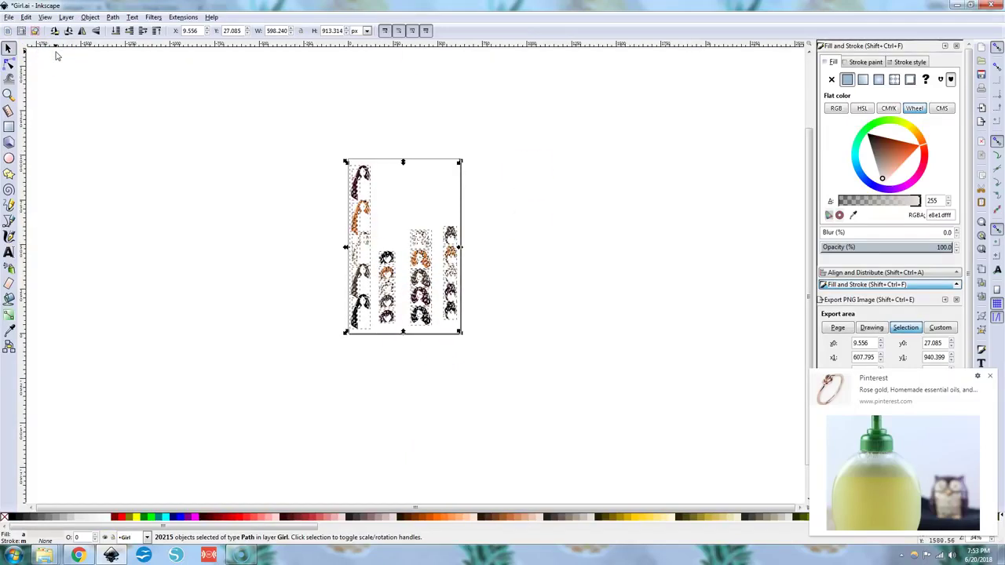
left_click(991, 378)
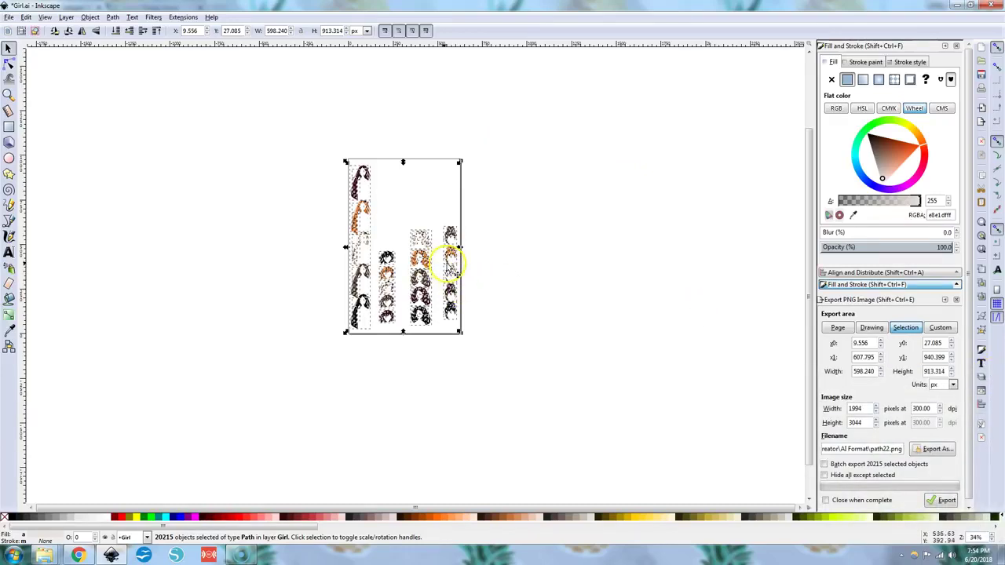
scroll(450, 267, "up", 1, "ctrl")
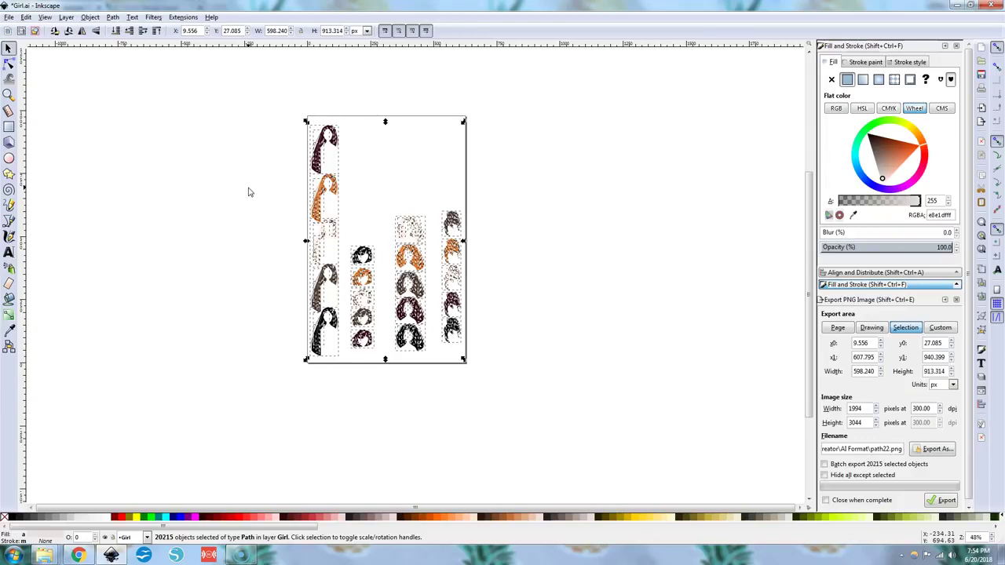
left_click(261, 182)
left_click(269, 200)
left_click(217, 136)
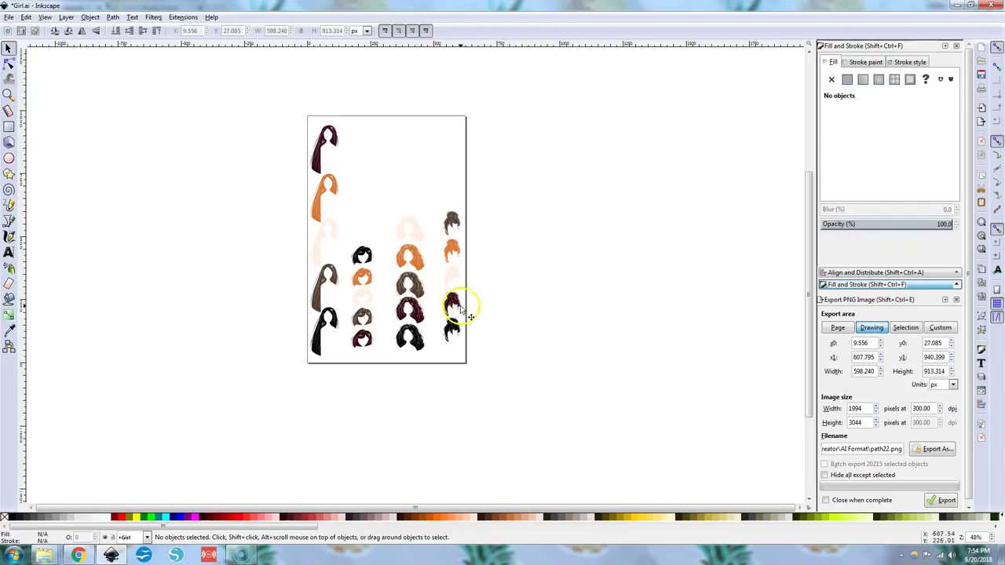
Step: Select the burgundy bun hairstyle as a single path, apart from its small white highlight pieces
scroll(462, 310, "up", 1, "ctrl")
scroll(464, 311, "up", 3, "ctrl")
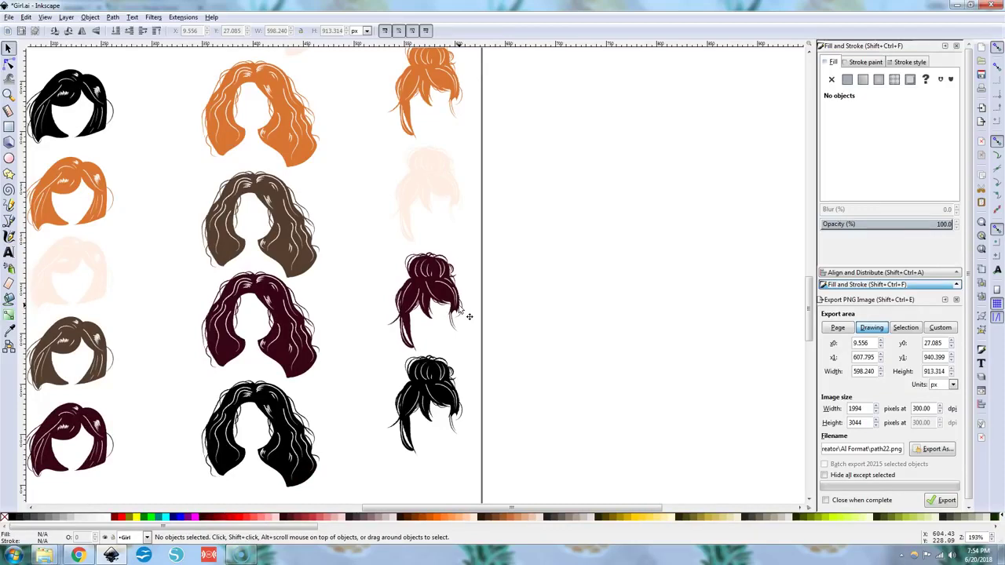
left_click(440, 294)
left_click(275, 348)
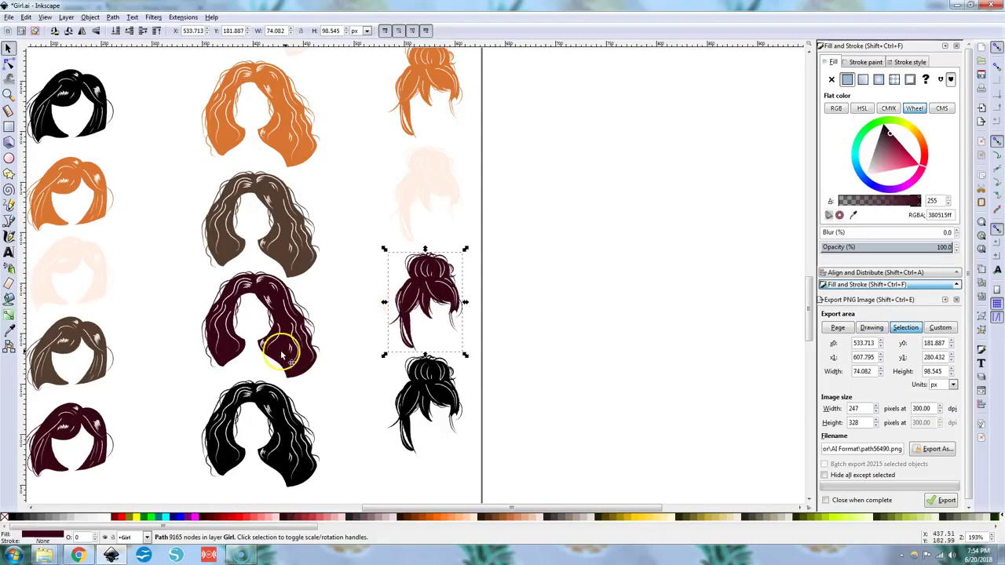
left_click(428, 316)
left_click(430, 303)
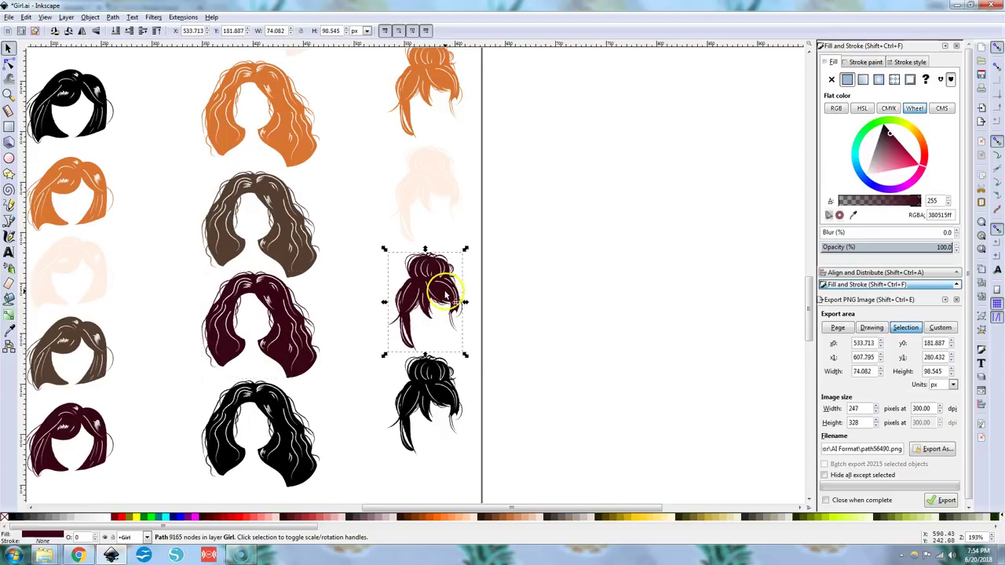
left_click(531, 288)
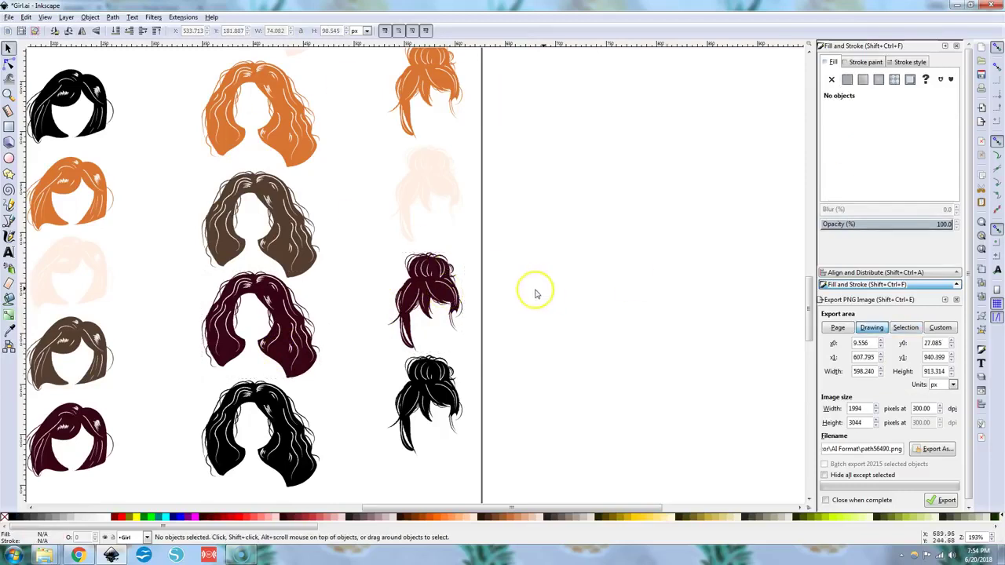
left_click(422, 294)
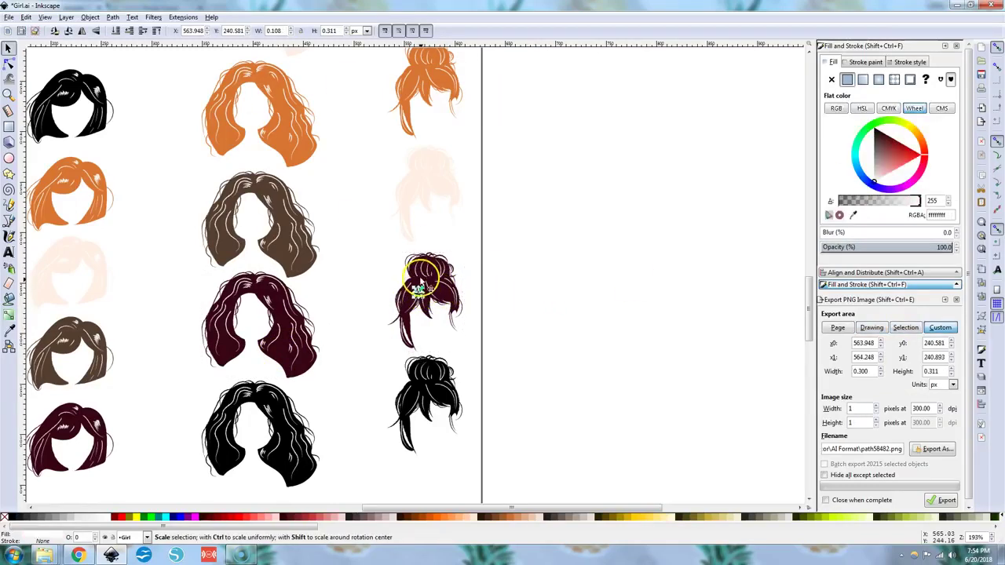
left_click(443, 296)
left_click(445, 298)
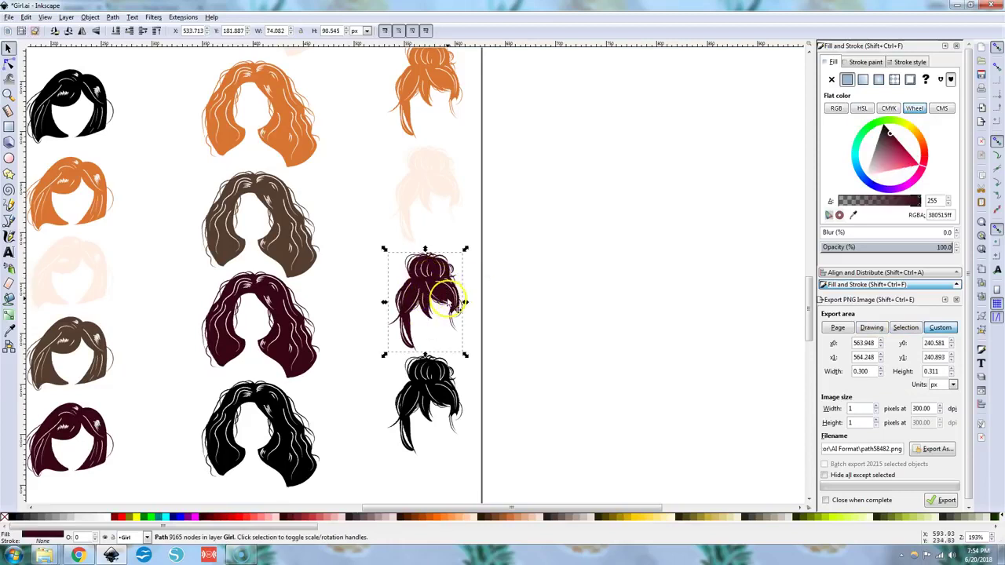
left_click(451, 308)
left_click(427, 288)
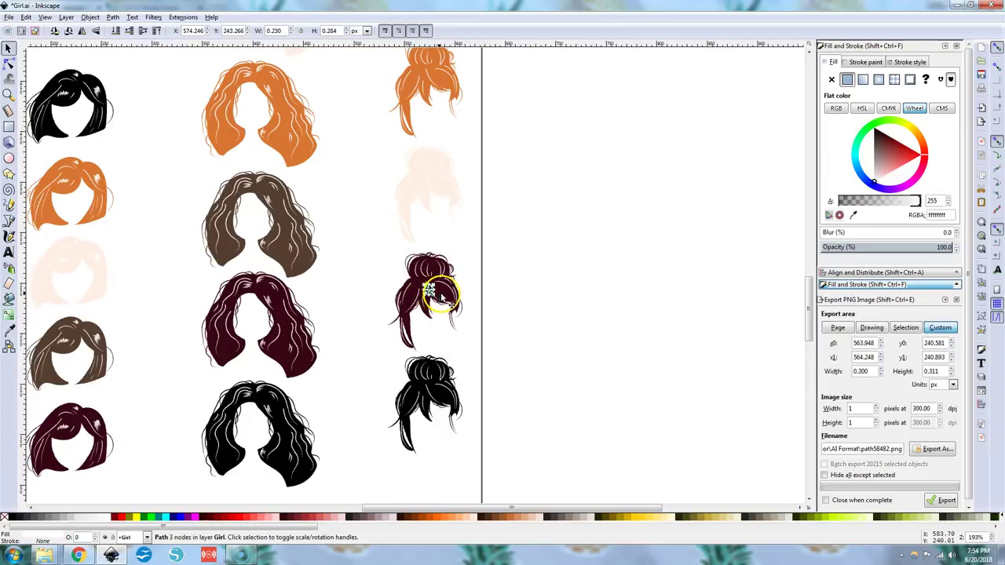
left_click(442, 296)
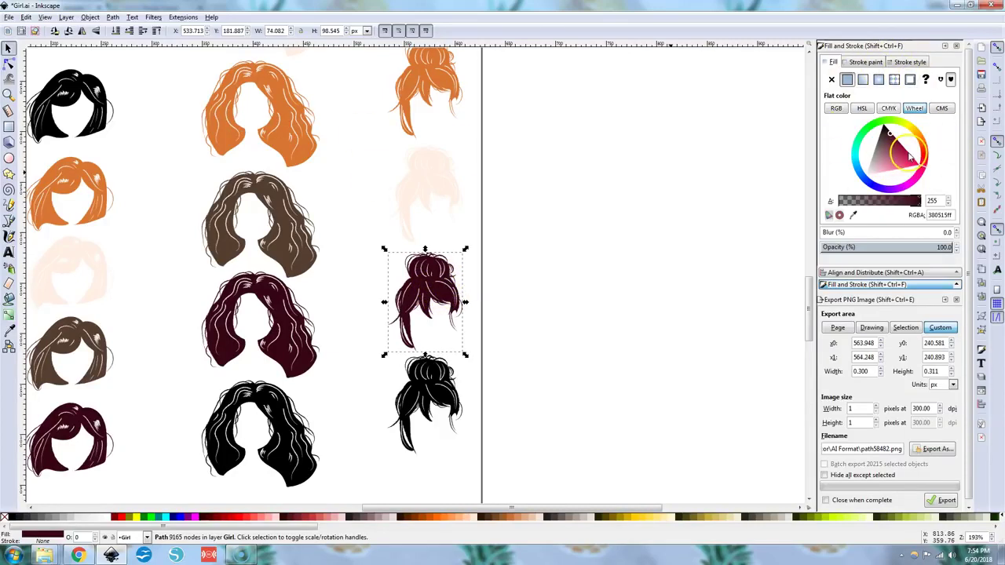
Step: Lighten the selected bun hairstyle's flat fill to muted pink a2586eff in Fill and Stroke
left_click(89, 17)
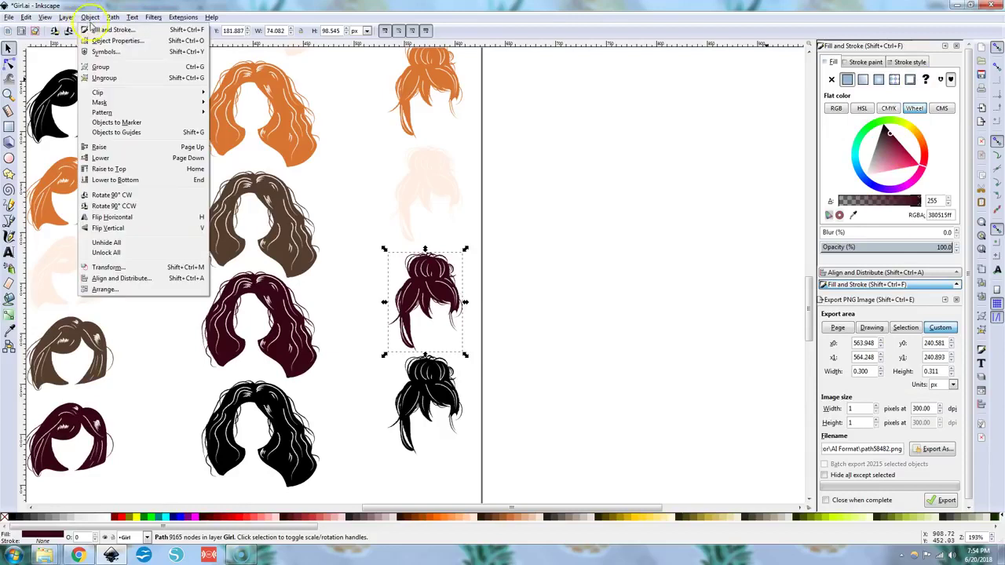
left_click(93, 29)
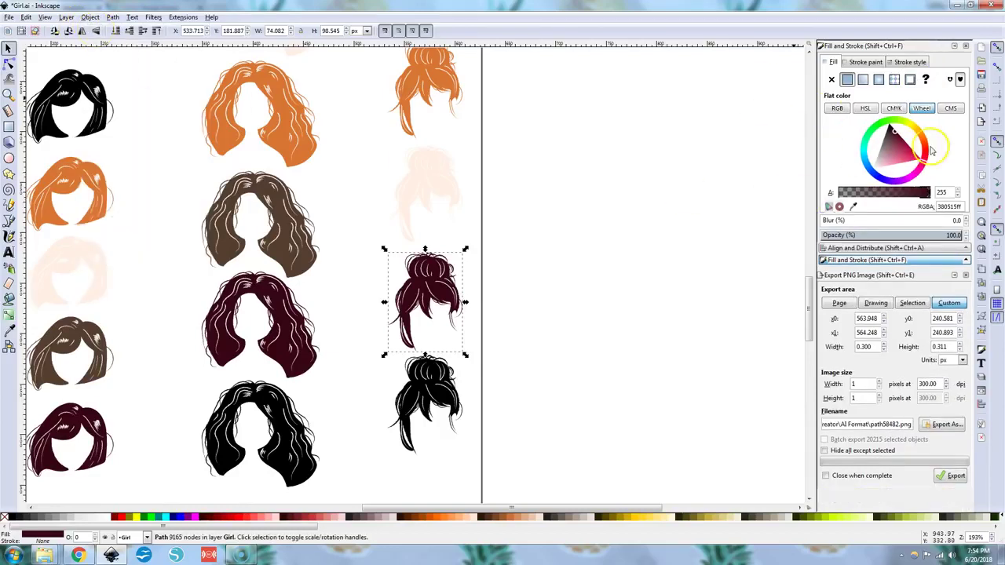
left_click(894, 156)
mouse_move(904, 159)
left_mouse_down()
mouse_move(914, 154)
mouse_move(892, 147)
left_mouse_up()
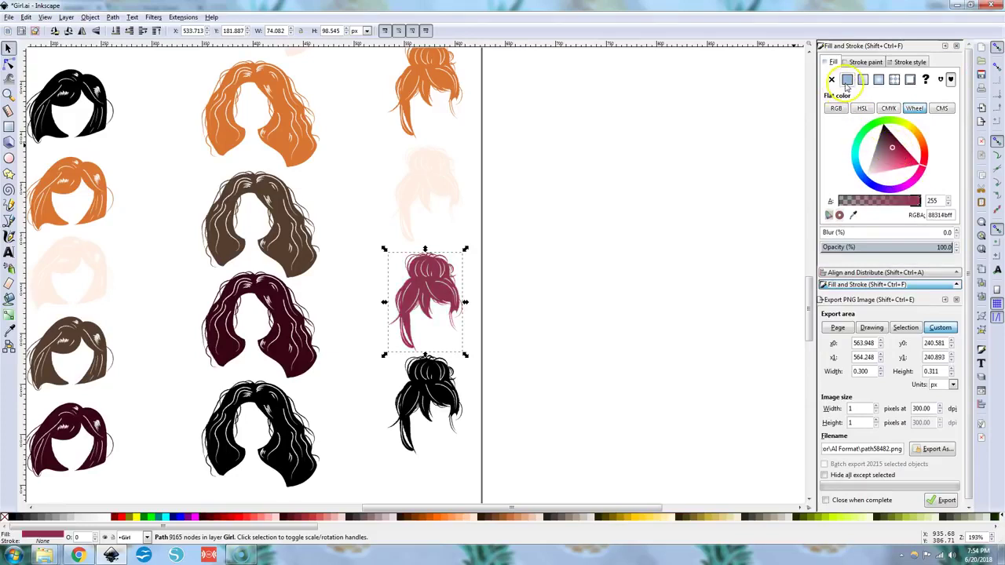
left_click(887, 153)
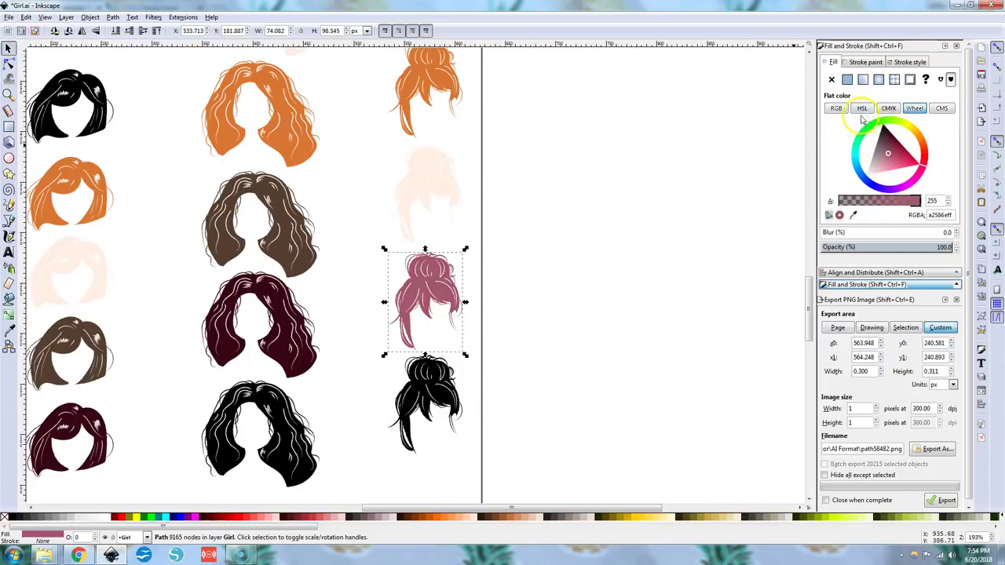
Step: Set the bun hairstyle's flat fill to purple 851887ff with the colour wheel, and deselect it
left_click(894, 185)
left_click_drag(894, 185, 892, 163)
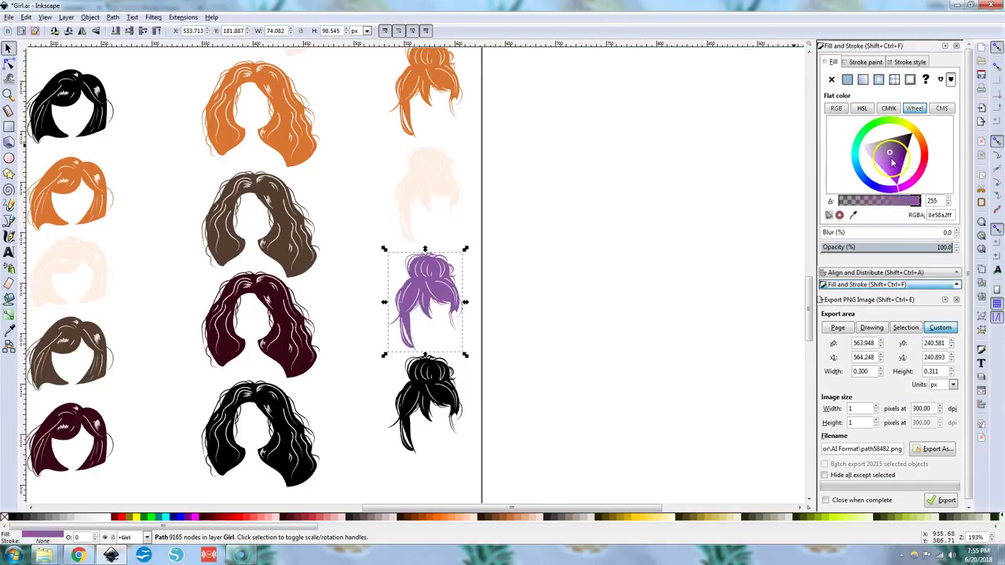
left_click(892, 162)
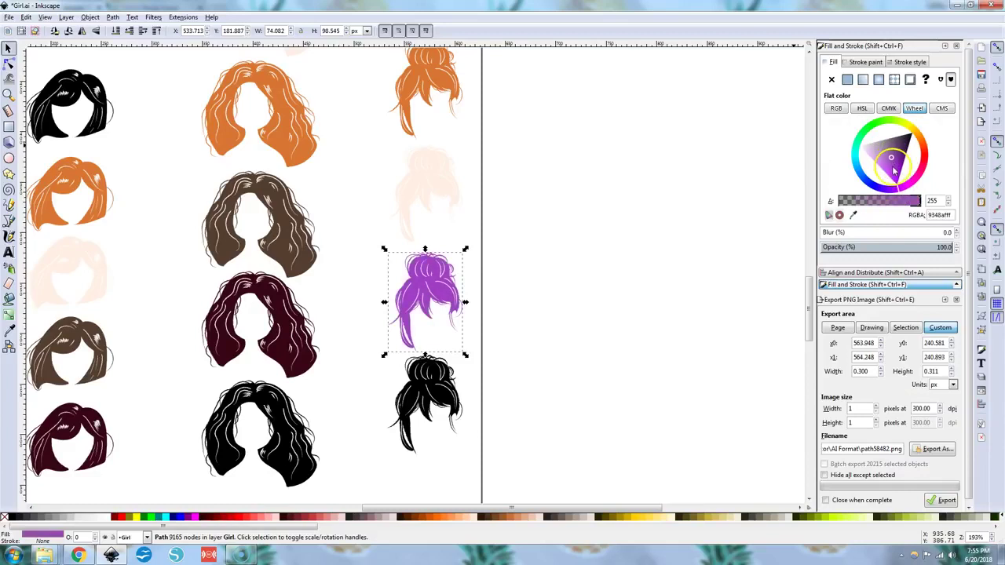
left_click_drag(893, 162, 901, 156)
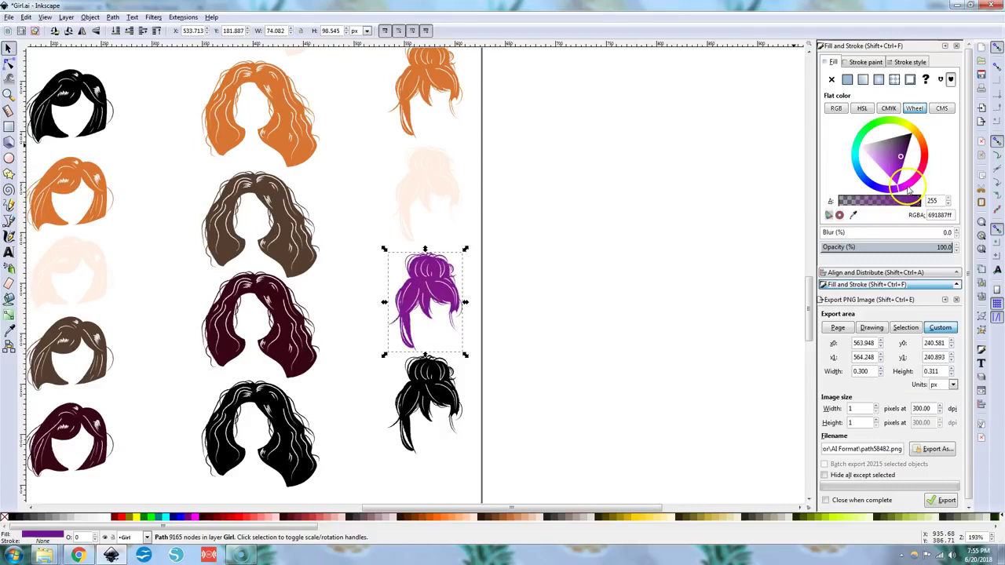
left_click(908, 188)
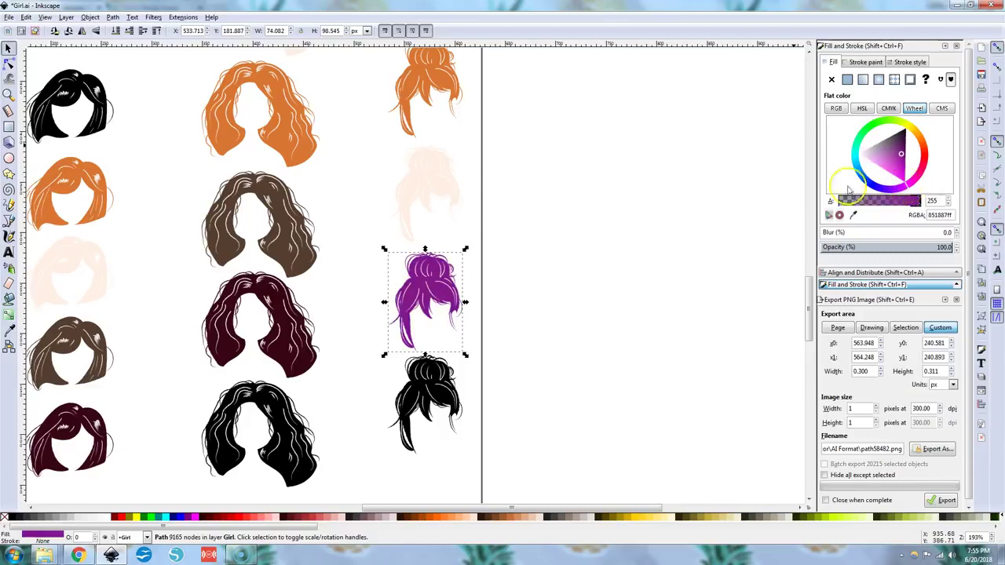
left_click(600, 194)
Step: Recolour the burgundy wavy hairstyle by sampling the bun's purple 851887 with the Dropper
left_click(266, 351)
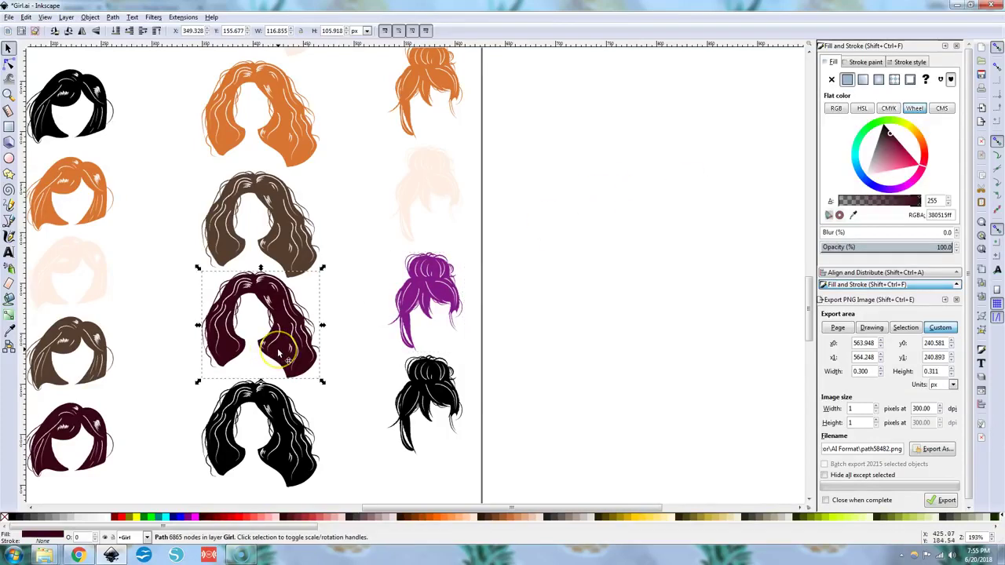
left_click(273, 358)
key("F7")
left_click_drag(274, 357, 416, 299)
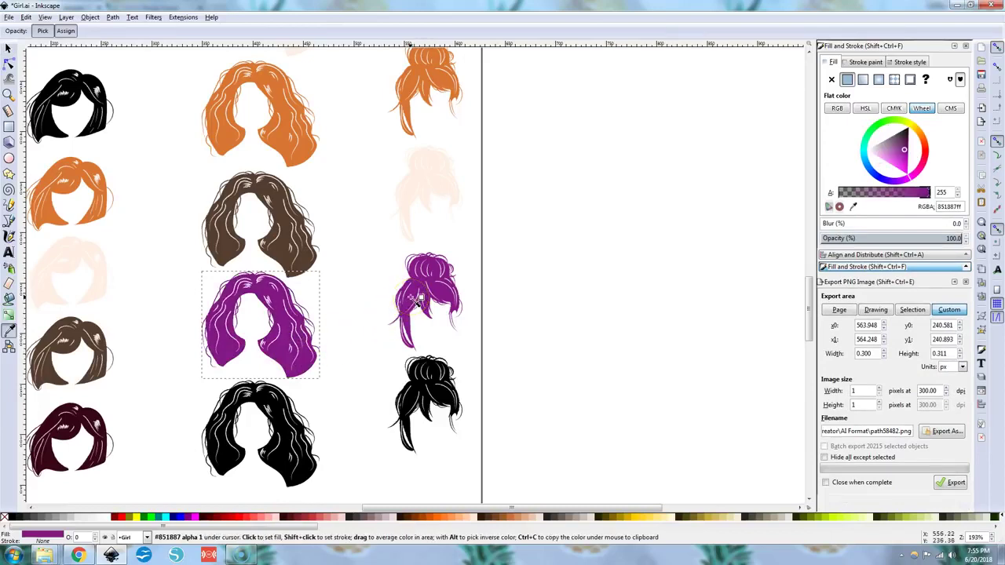
key("F1")
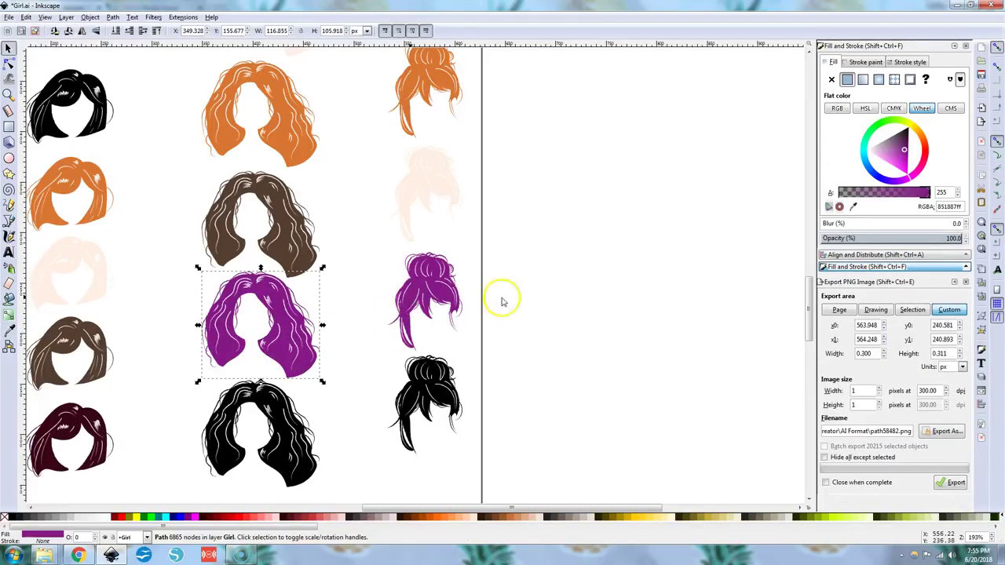
Step: Sample the brown wavy hairstyle for the selected hair's fill, and restore its purple by sampling the bun
left_click(854, 207)
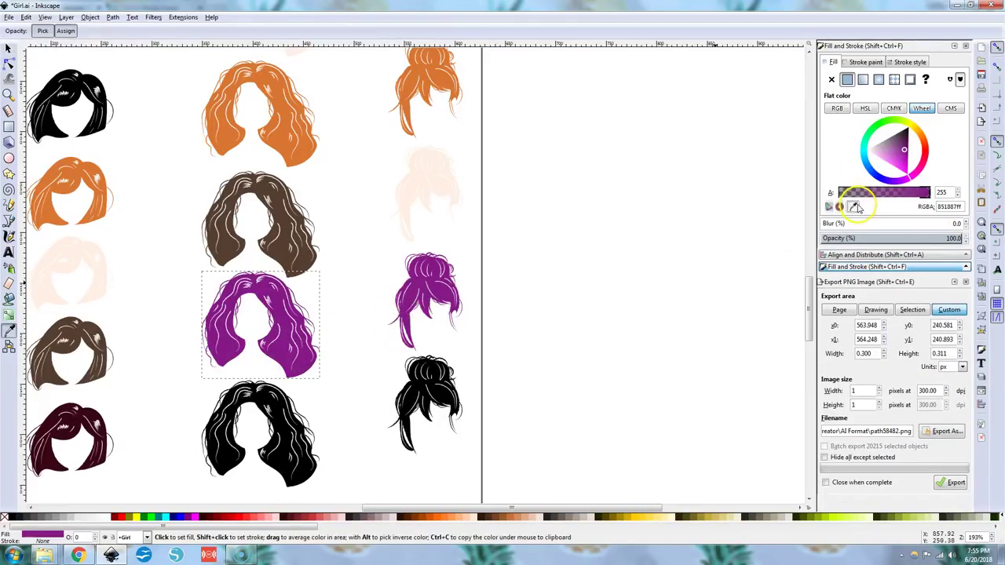
left_click(287, 250)
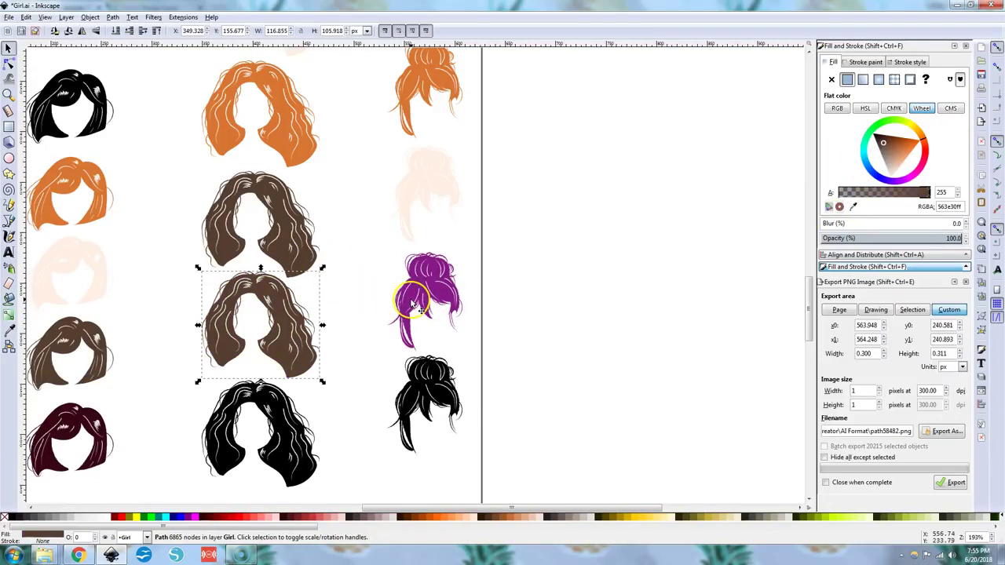
left_click(853, 206)
left_click(426, 287)
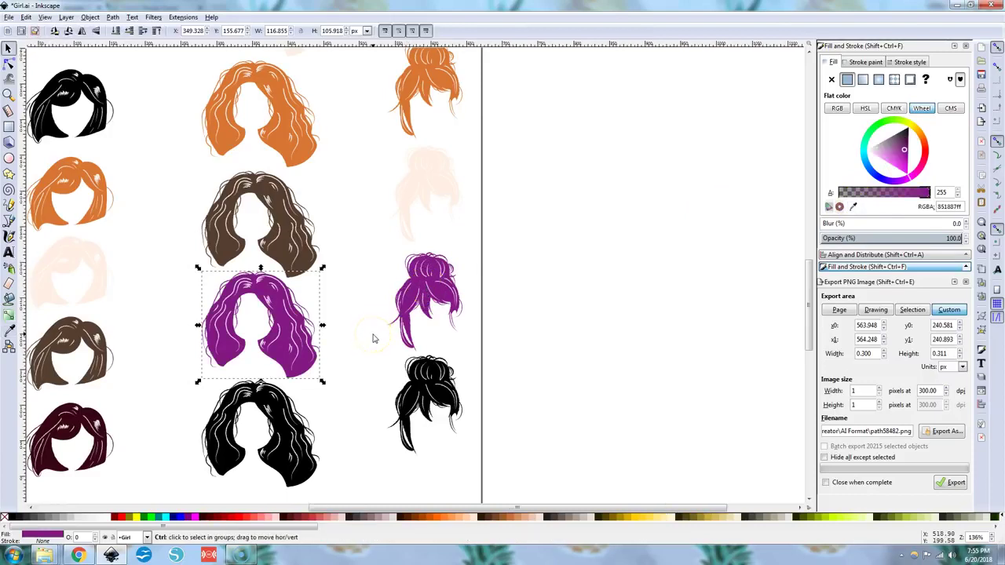
Step: Start saving the drawing under a new name and browse through Google Drive and iphone videos to the thj planner girl video folder
key("minus")
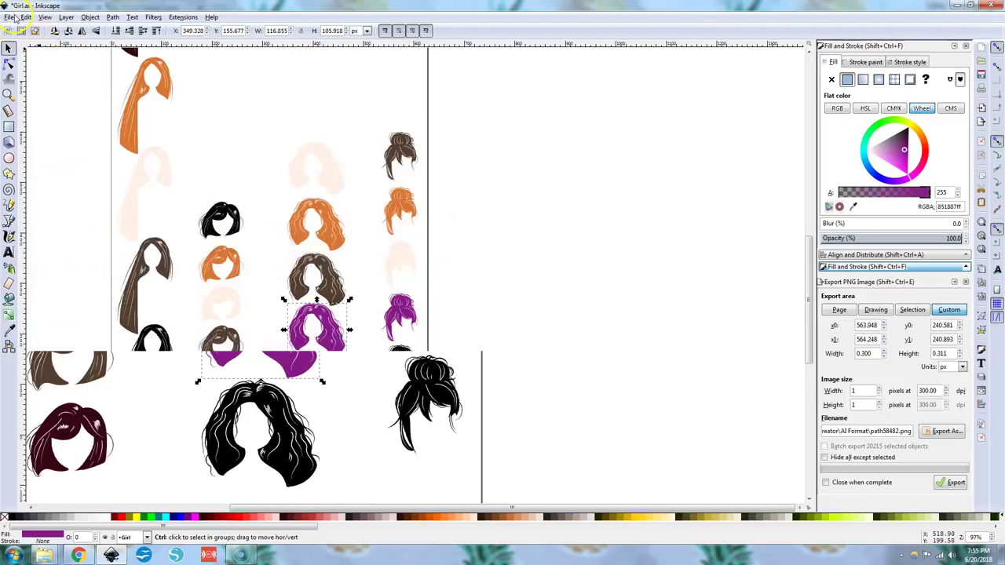
left_click(8, 18)
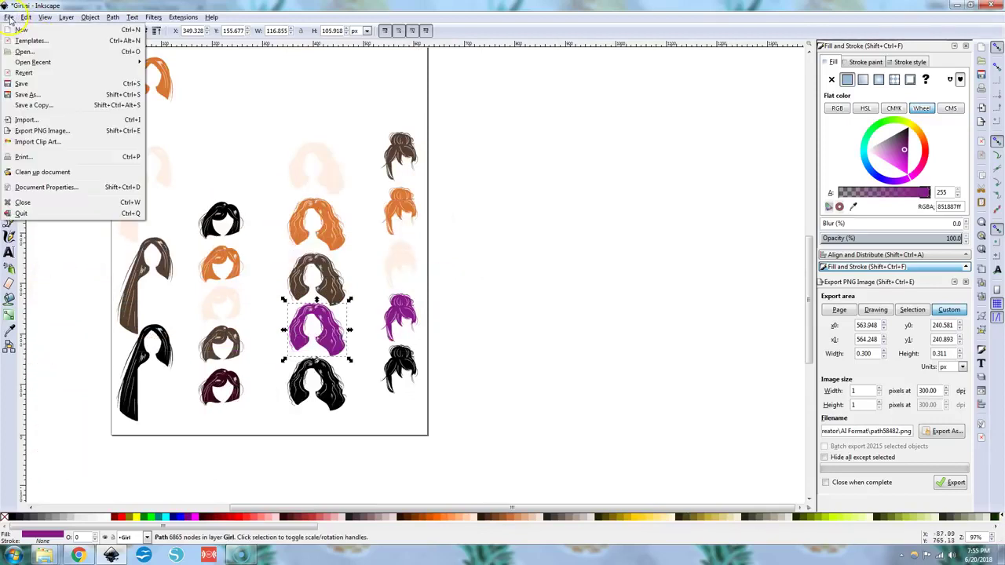
left_click(31, 94)
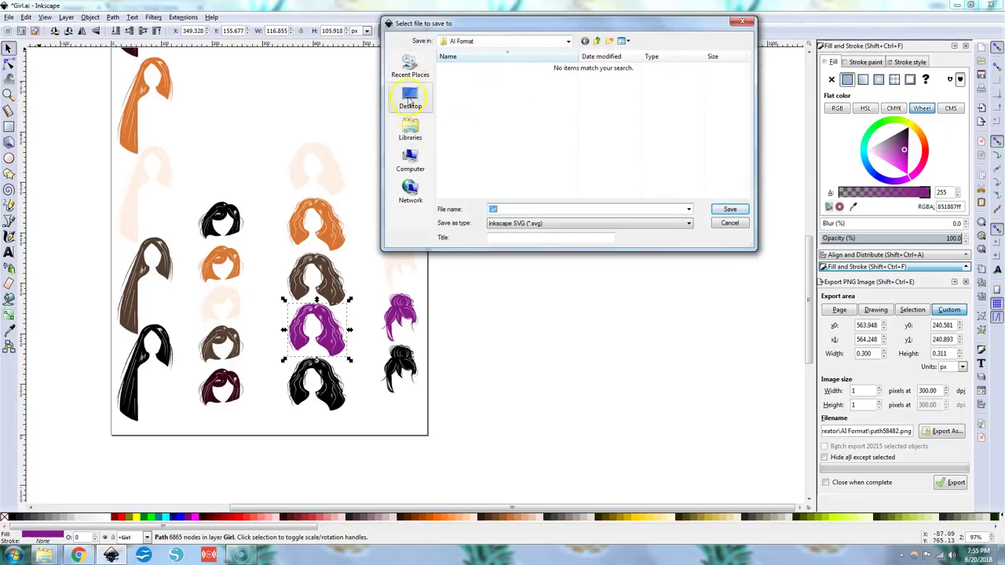
left_click(410, 98)
scroll(481, 161, "down", 2)
double_click(481, 161)
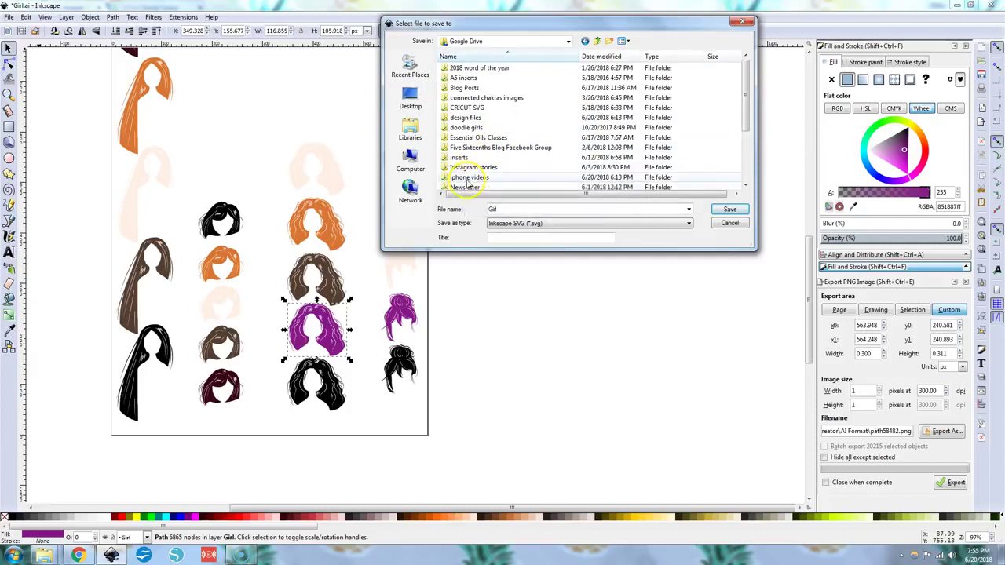
double_click(463, 177)
double_click(464, 135)
Step: Name the file "planner girl die cut" and save it as an Inkscape SVG
double_click(526, 208)
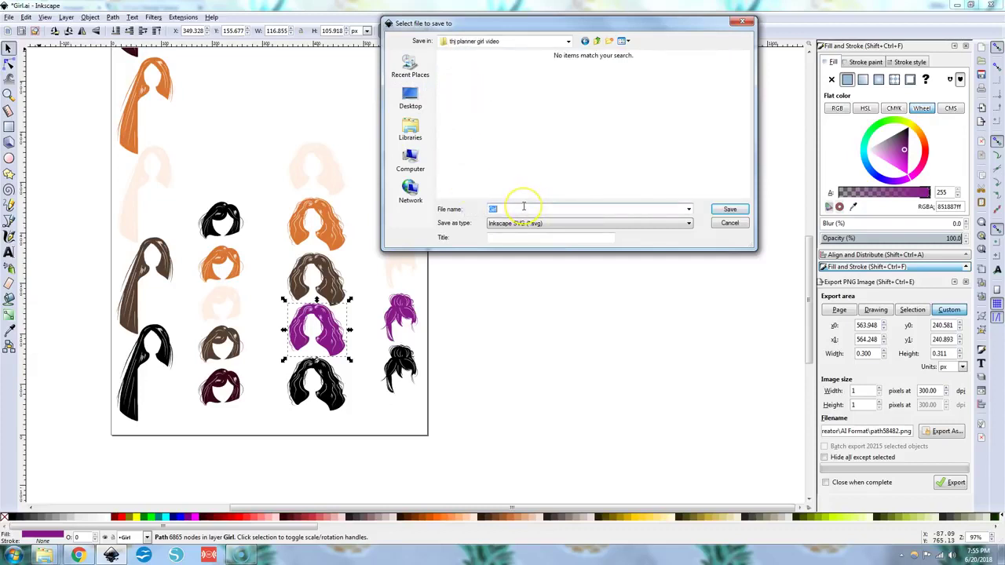
type("h")
key("BackSpace")
type("planner girl die cut")
left_click(734, 212)
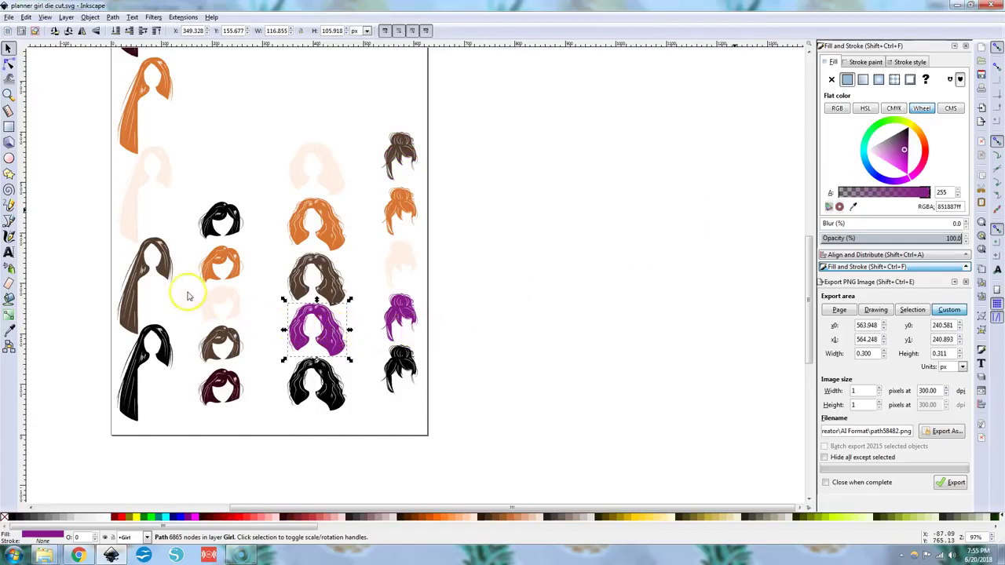
Step: Delete all the non-purple hairstyles from the drawing, keeping the purple wavy hair and the purple bun
left_click(149, 250)
scroll(150, 252, "up", 2)
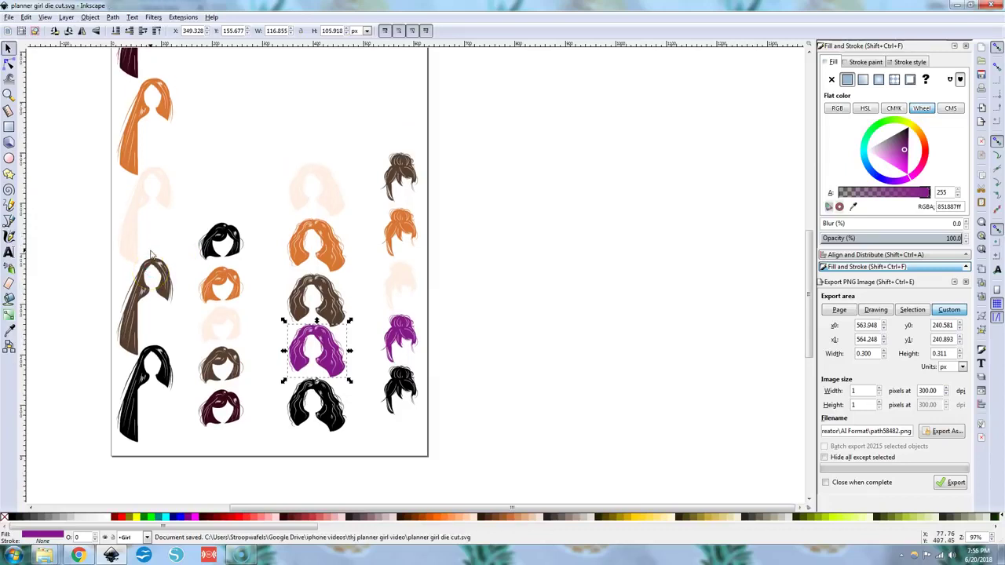
scroll(151, 254, "down", 1)
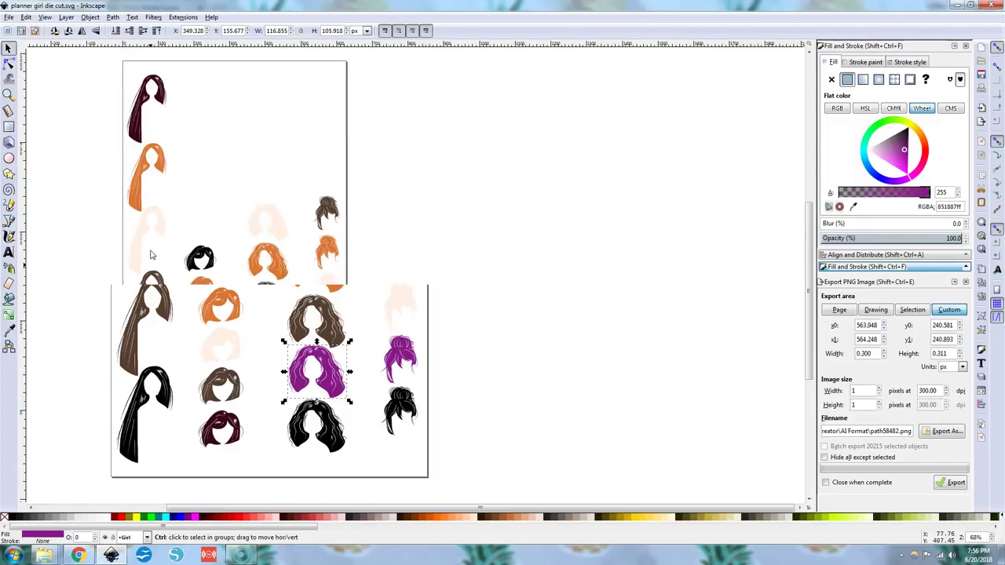
left_click_drag(108, 56, 230, 429)
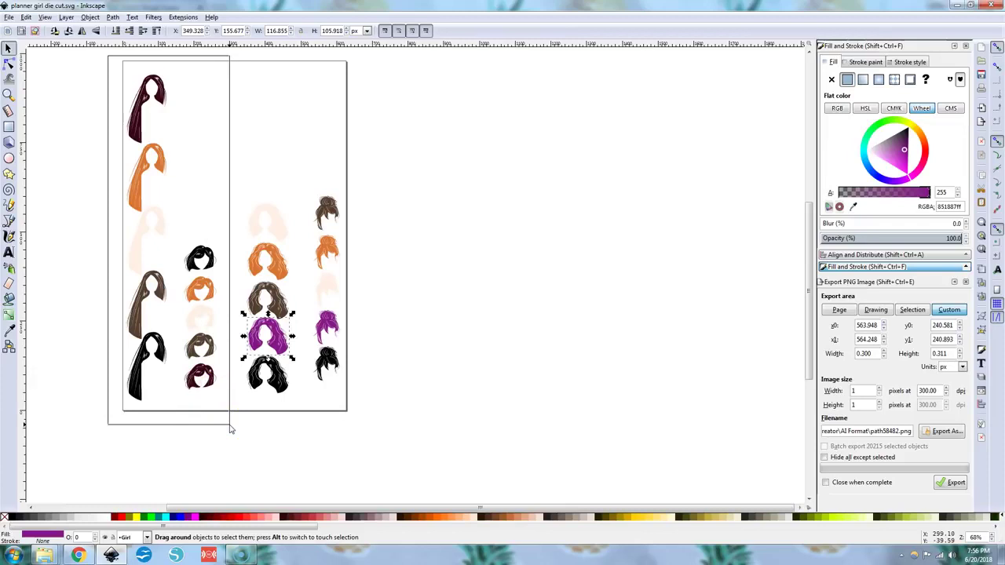
left_click_drag(230, 429, 229, 429)
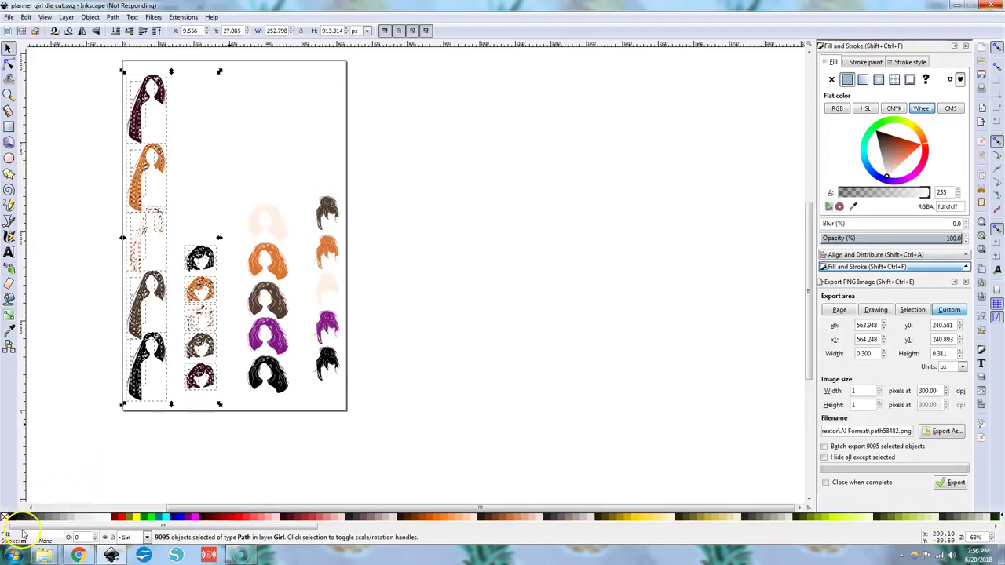
left_click(234, 306)
Step: Select all pieces of the purple wavy hair and group them
left_click_drag(224, 298, 300, 396)
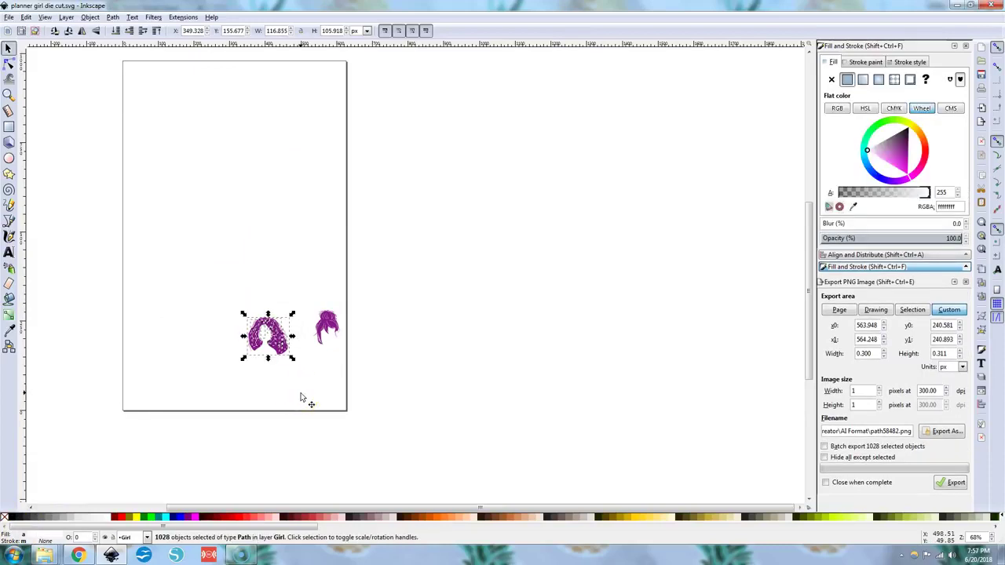
key("ctrl")
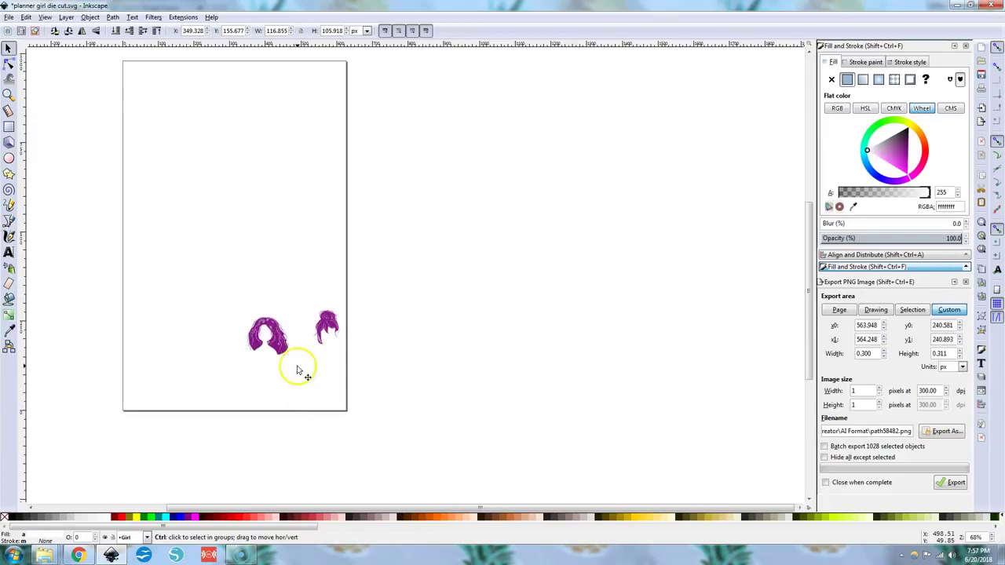
key("ctrl+g")
Step: Enlarge the wavy hair group proportionally to about 297 by 269 px and move it to the upper part of the page
left_click(302, 31)
left_click_drag(292, 359, 321, 393)
left_click_drag(197, 183, 196, 179)
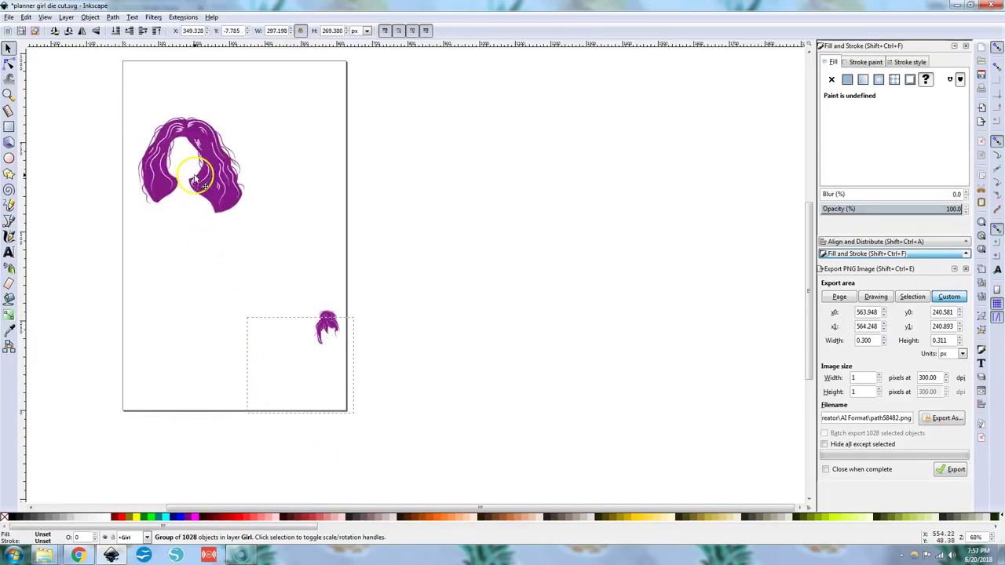
Step: Select all pieces of the purple bun hairstyle and group them
left_click(325, 323)
left_click_drag(279, 287, 382, 399)
key("ctrl")
left_click(291, 272, "ctrl")
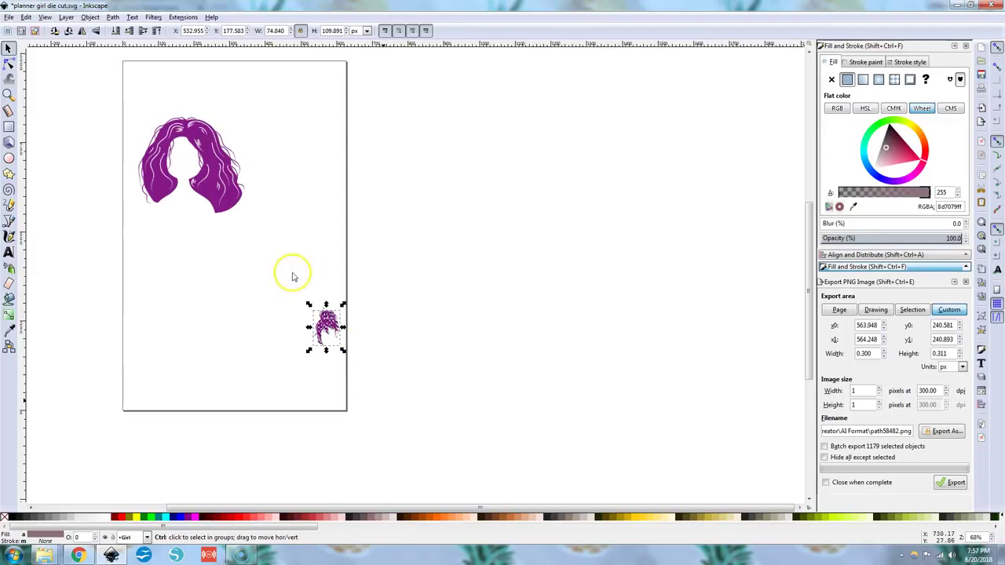
left_click(330, 323, "ctrl")
Step: Enlarge the bun group proportionally to about 299 by 438 px and move it across the page's left edge, below the wavy hair
mouse_move(347, 348)
left_mouse_down()
mouse_move(431, 466)
mouse_move(408, 432)
left_mouse_up()
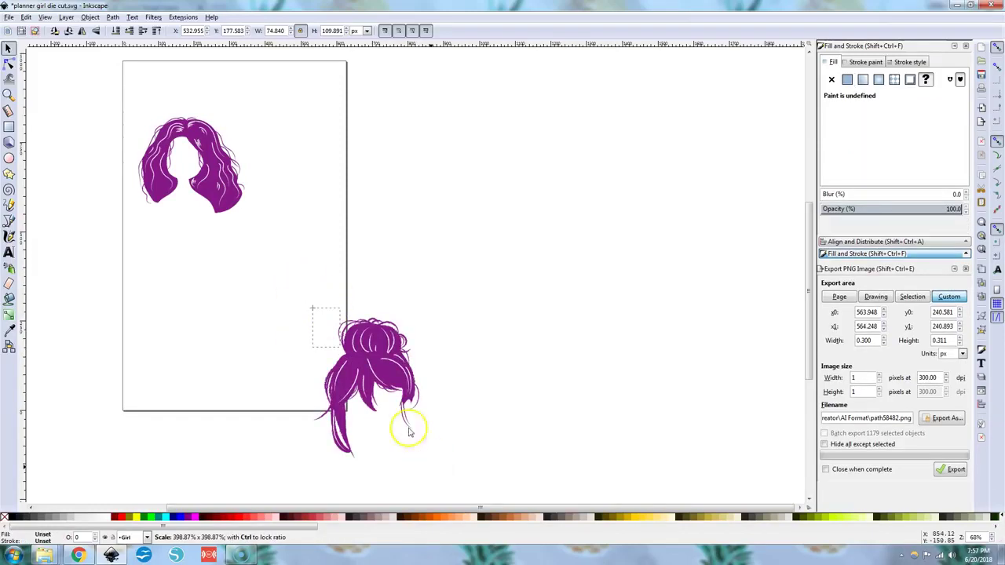
left_click(173, 276)
left_click_drag(371, 367, 114, 262)
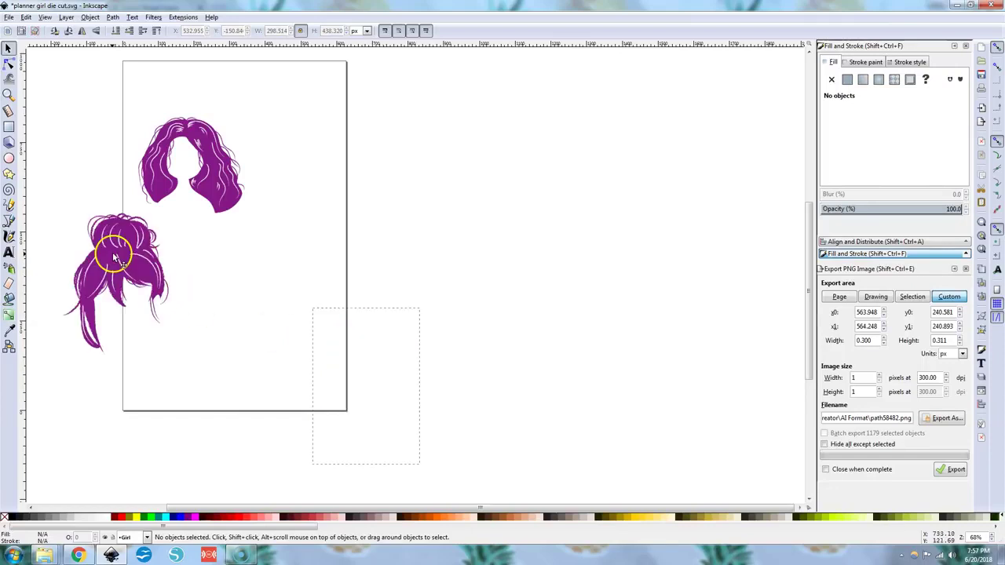
Step: Switch to the AI Format folder window in Windows Explorer and browse to Portrait Creator's PNG Format > Girls folder
mouse_move(45, 555)
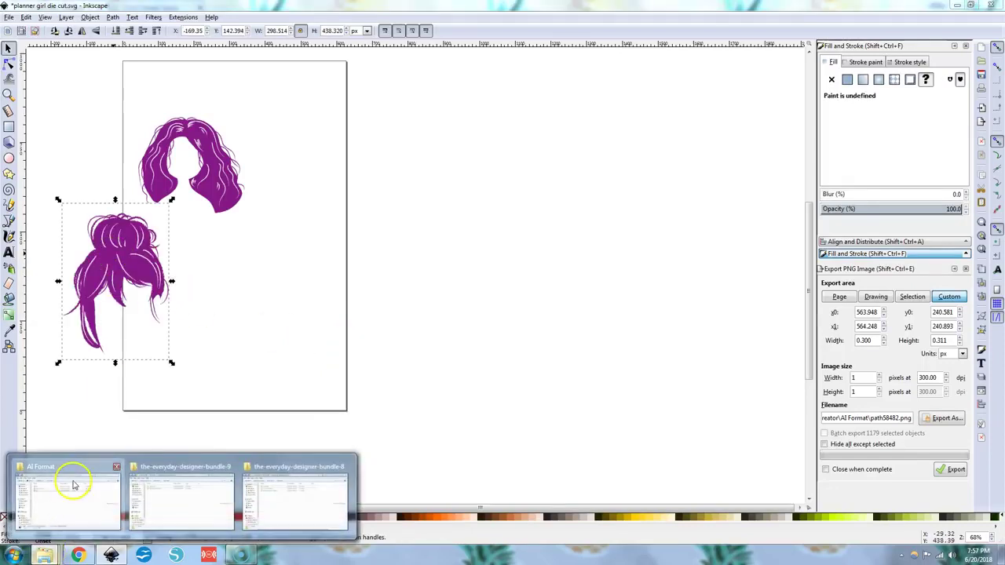
left_click(68, 478)
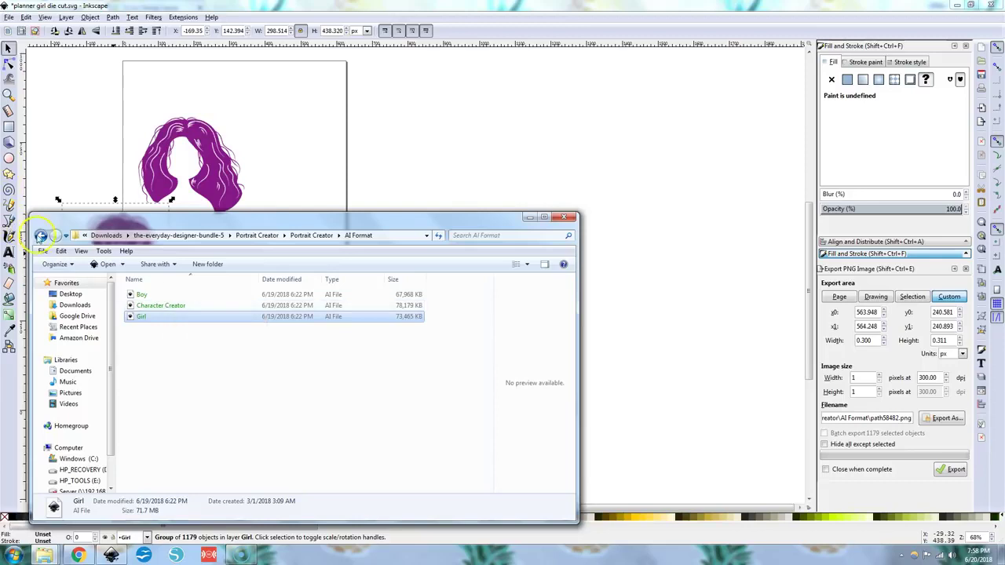
left_click(40, 235)
double_click(149, 316)
left_click(154, 305)
double_click(155, 305)
Step: Look through the images in the Clothes folder
double_click(161, 316)
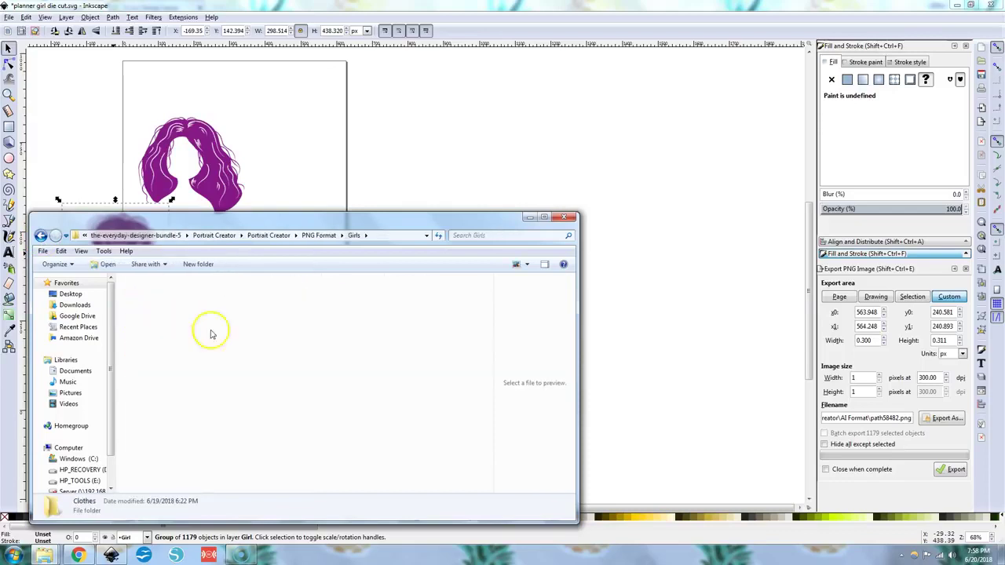
scroll(321, 372, "down", 5)
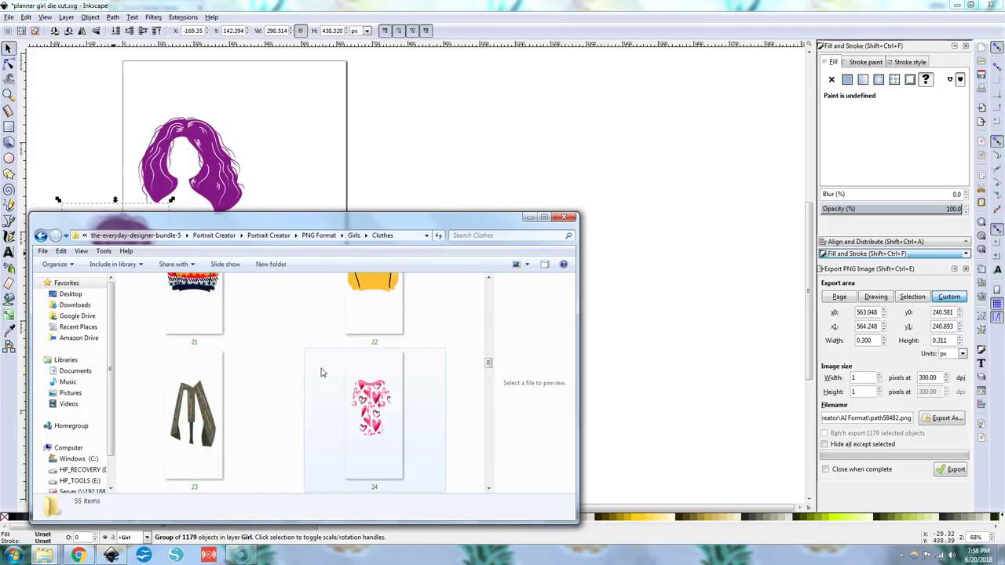
scroll(321, 372, "up", 5)
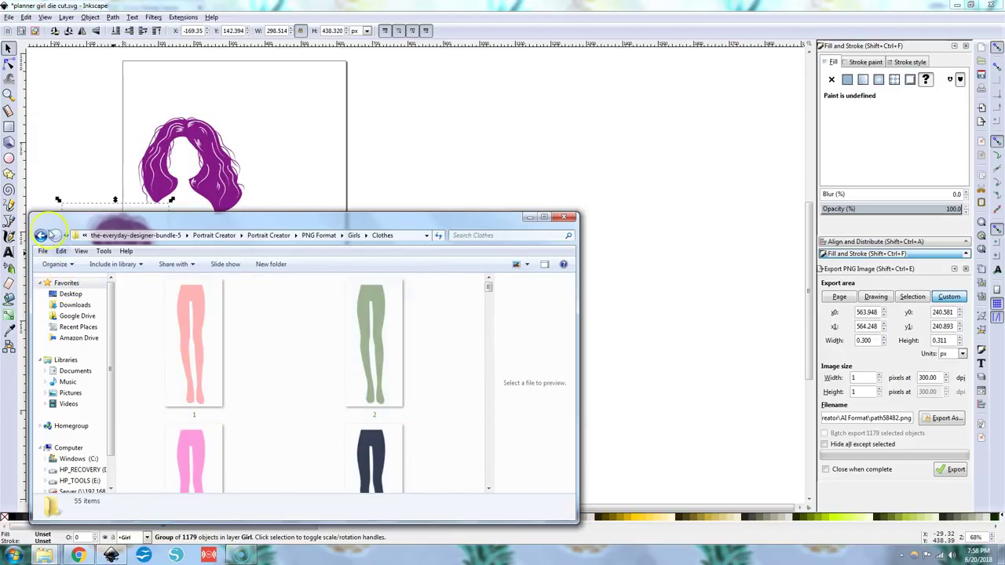
Step: Return to the Girls folder and open its Body folder
left_click(40, 236)
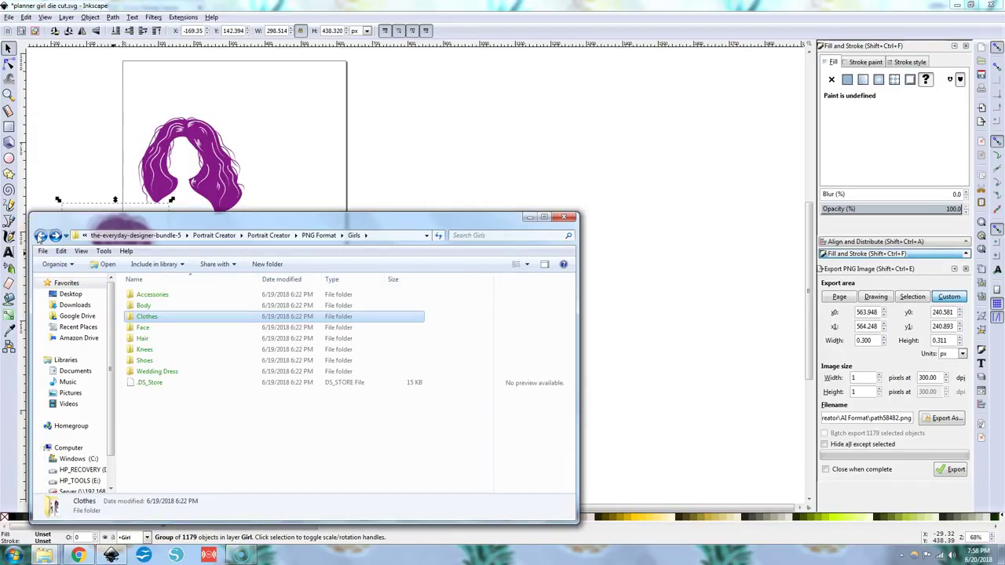
left_click(144, 308)
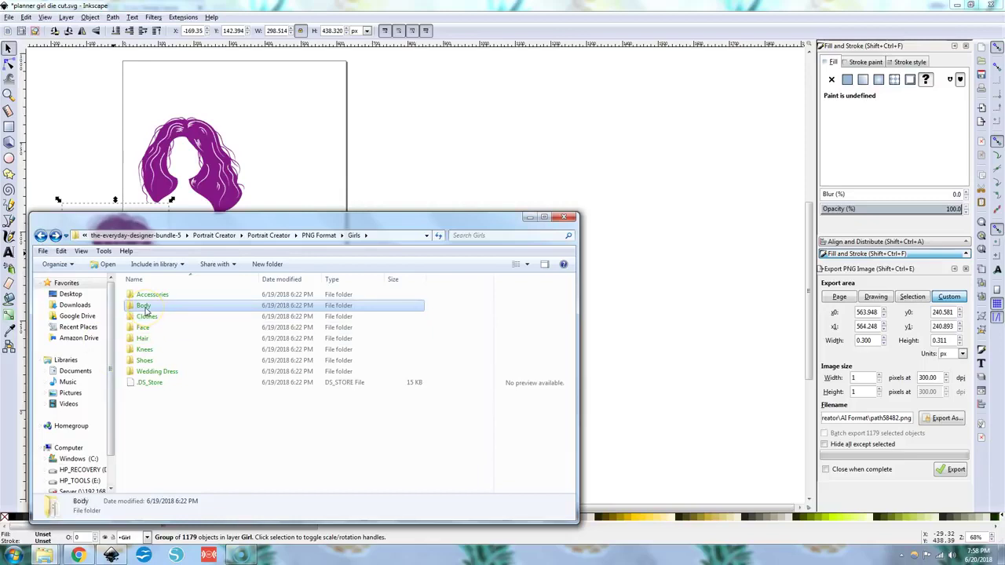
double_click(144, 308)
left_click_drag(273, 306, 642, 327)
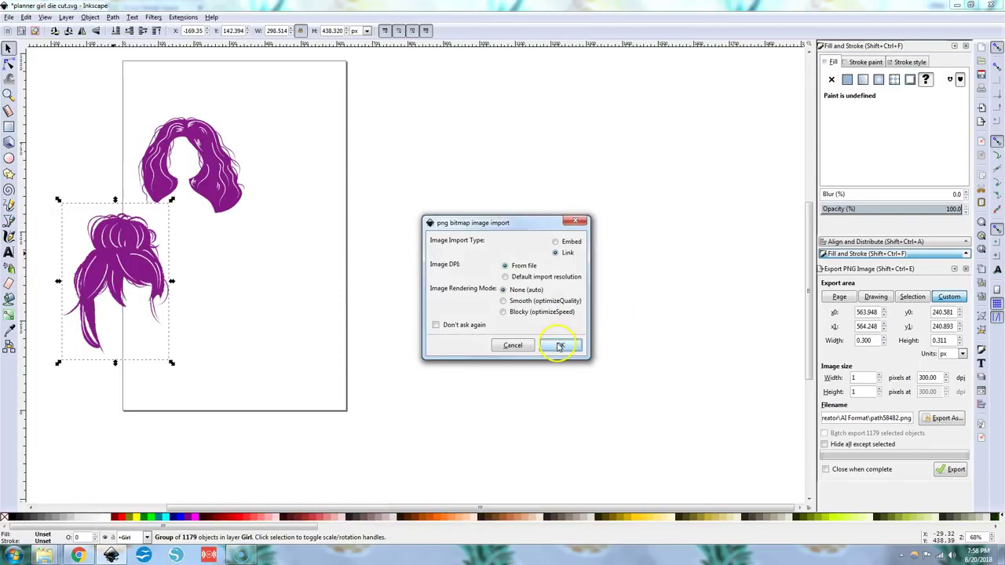
left_click(572, 346)
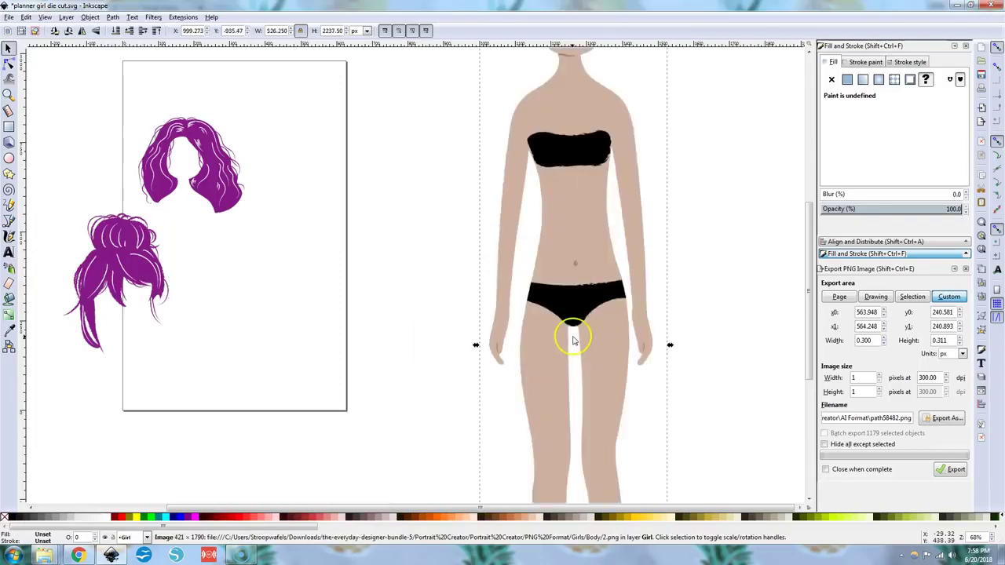
key("Delete")
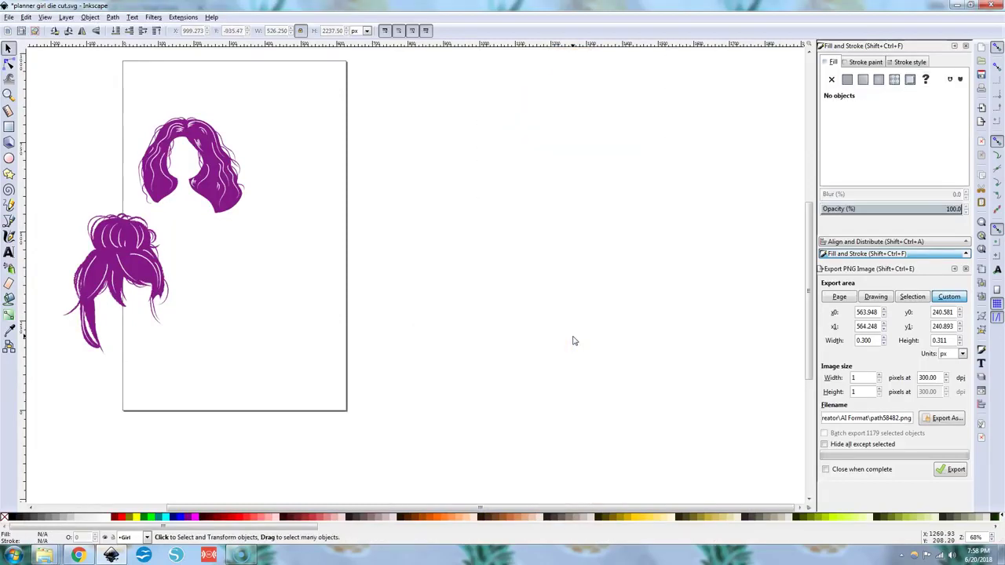
Step: Import body image 2 from the Body folder into the Inkscape drawing as a linked PNG, with DPI from file and automatic rendering
left_click(46, 555)
left_click(67, 510)
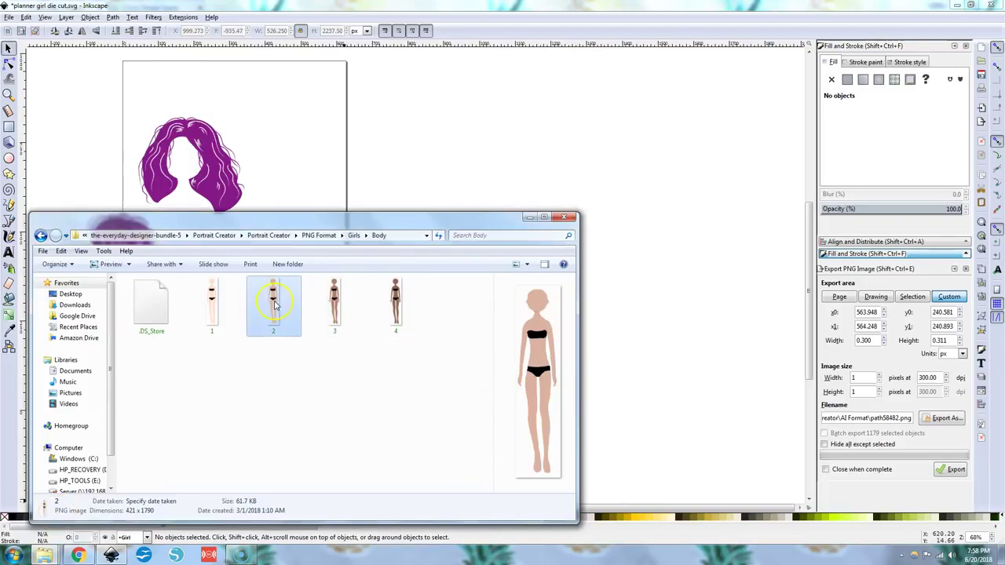
left_click_drag(273, 306, 706, 292)
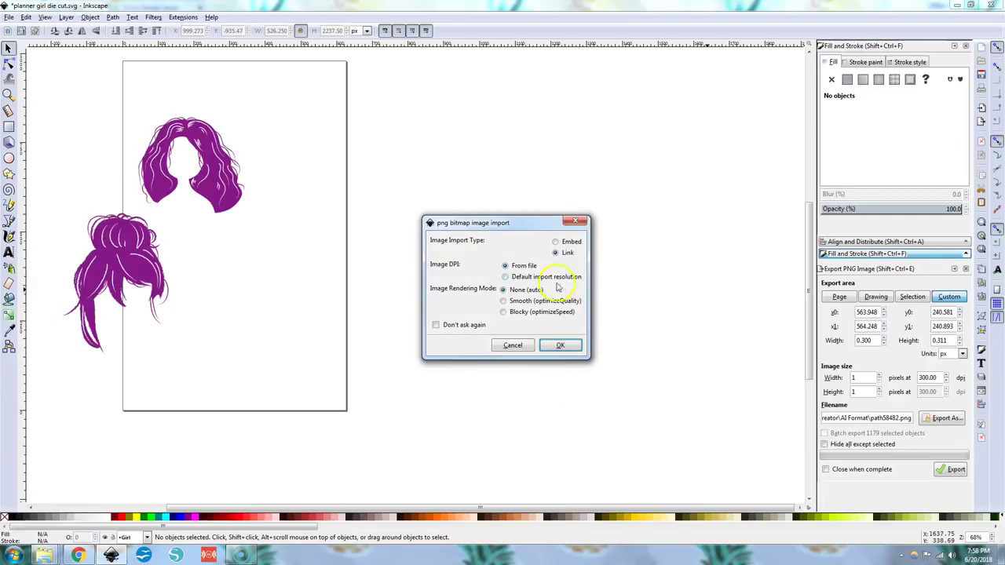
left_click(562, 347)
scroll(564, 350, "down", 3)
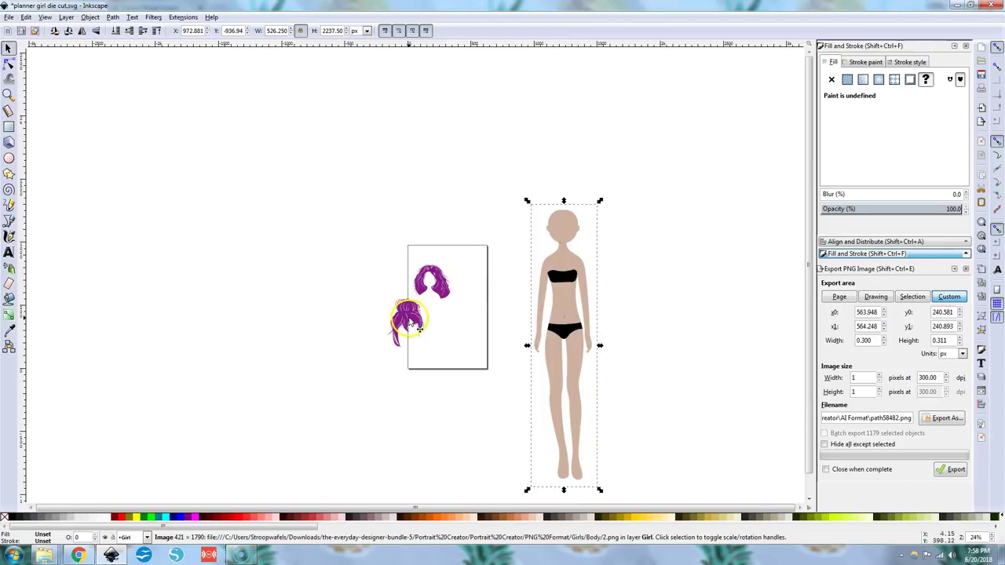
Step: Select the body image and change the selection's size units to inches
left_click(408, 310)
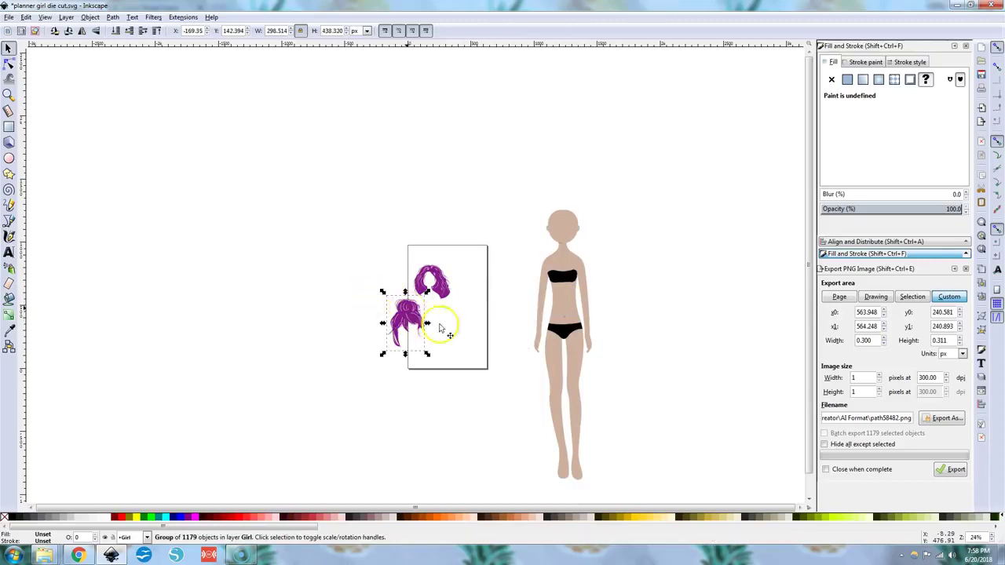
key("Escape")
left_click(573, 313)
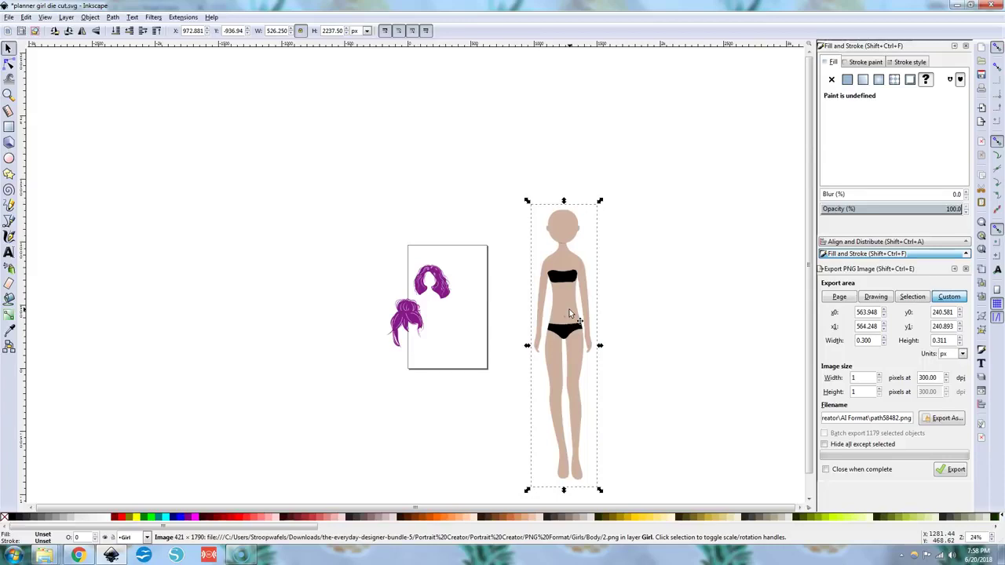
left_click(587, 248)
left_click(366, 30)
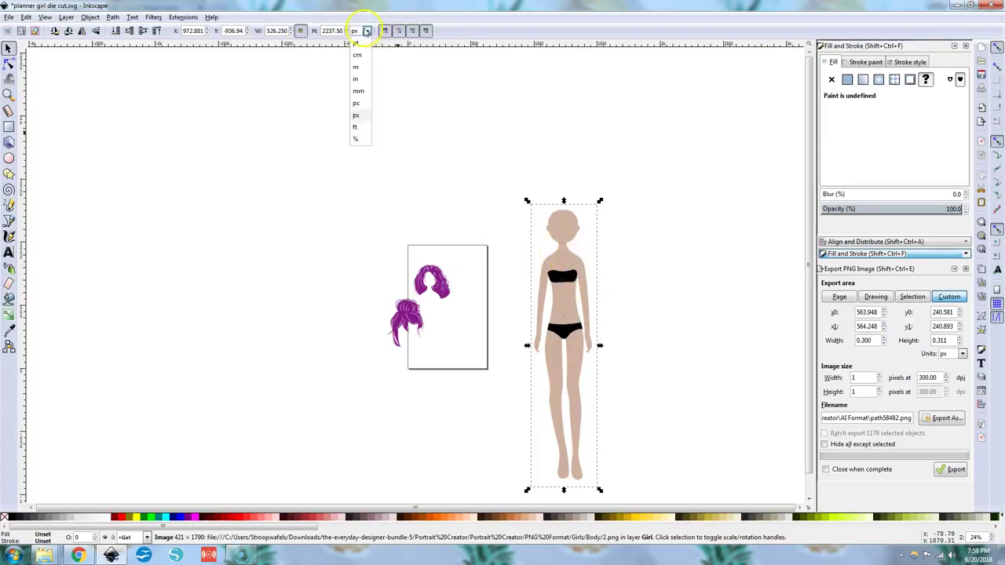
left_click(360, 79)
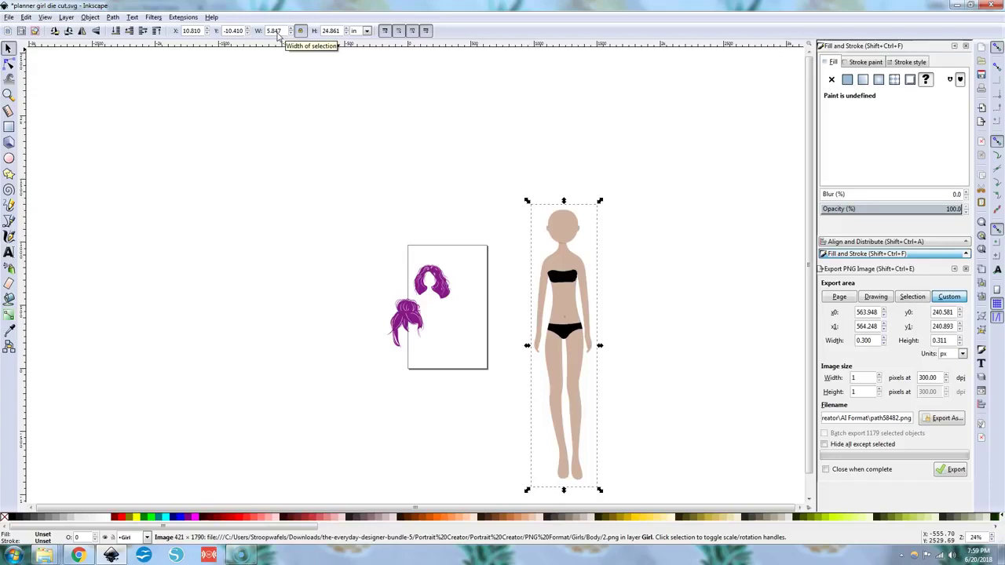
Step: Enlarge the bun hair group proportionally to about 7.1 by 10.4 in
left_click(413, 325)
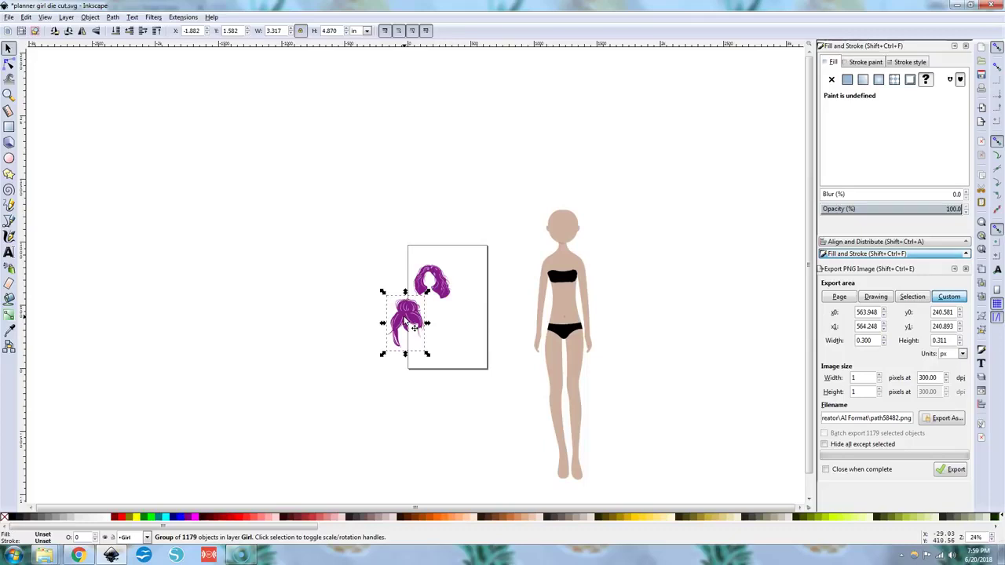
left_click(388, 308)
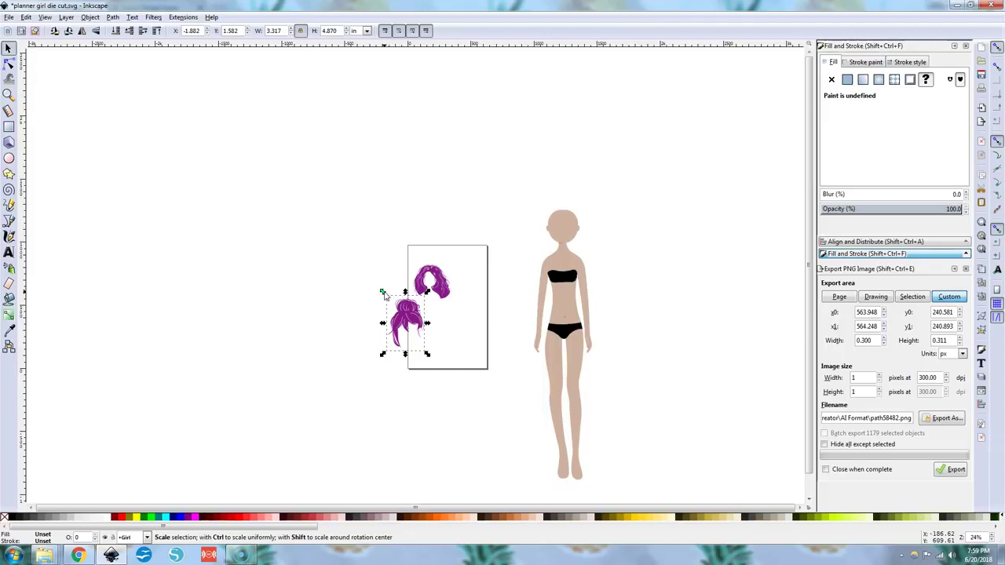
left_click_drag(377, 283, 340, 222)
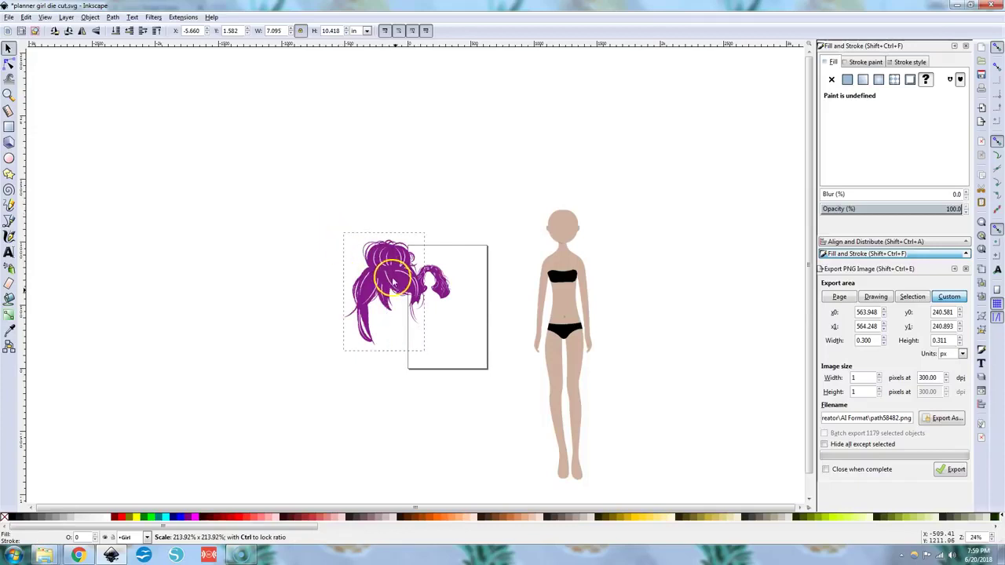
Step: Paste a copy of the body image and place it to the left of the bun hair
left_click(563, 308)
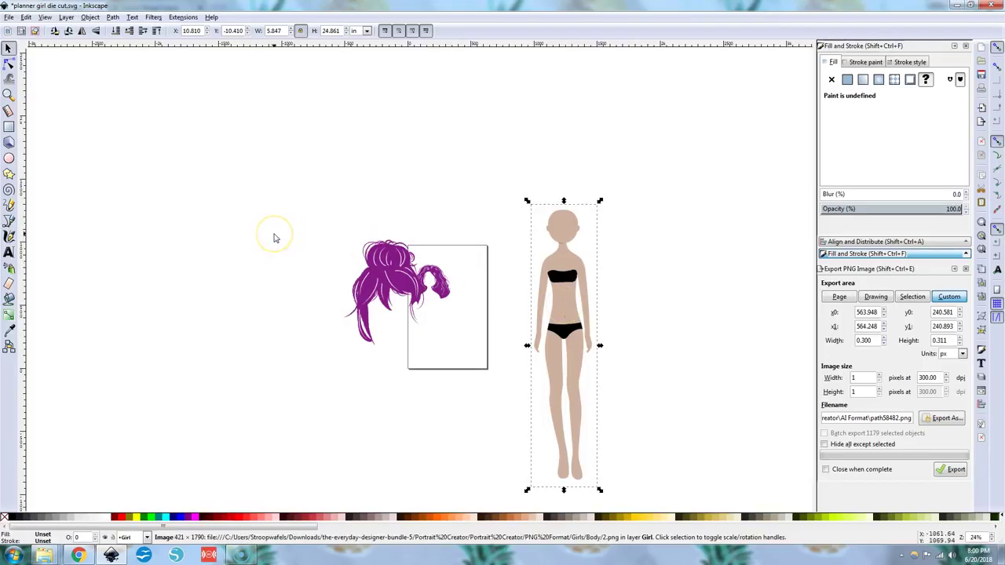
key("ctrl+v")
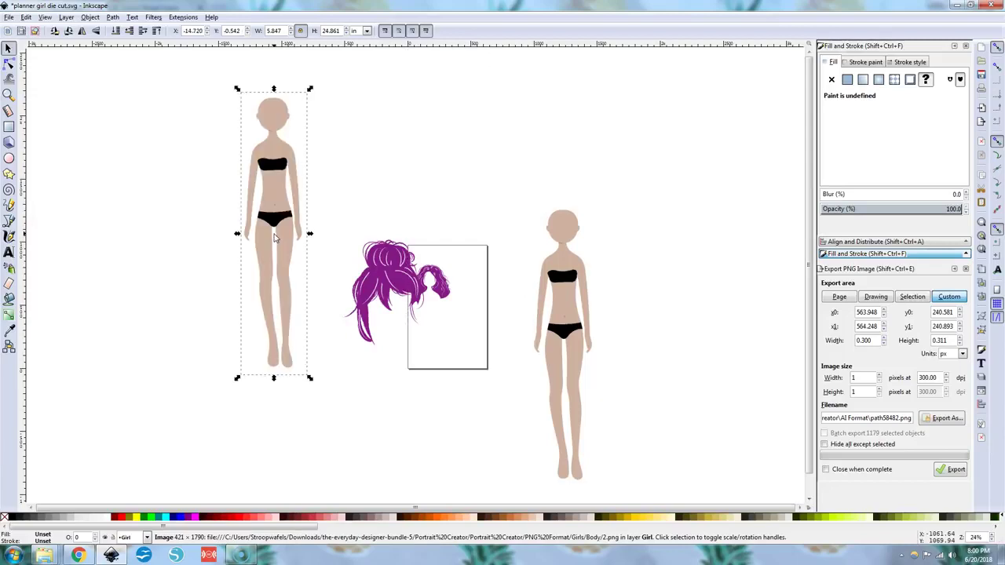
left_click_drag(281, 237, 311, 326)
Step: Move the bun hair onto the copied body's head and raise it to the top of the stacking order
left_click_drag(379, 264, 305, 191)
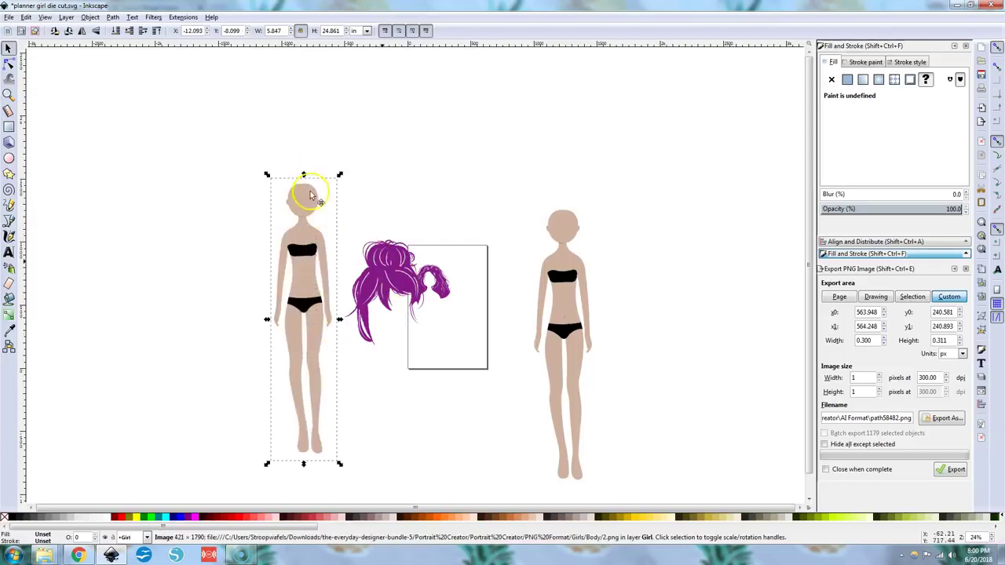
left_click(156, 32)
Step: Enlarge the wavy hair group proportionally to about 7.0 by 6.4 in
left_click(438, 285)
mouse_move(455, 303)
left_mouse_down()
mouse_move(478, 334)
mouse_move(443, 291)
mouse_move(494, 340)
mouse_move(461, 322)
mouse_move(467, 317)
left_mouse_up()
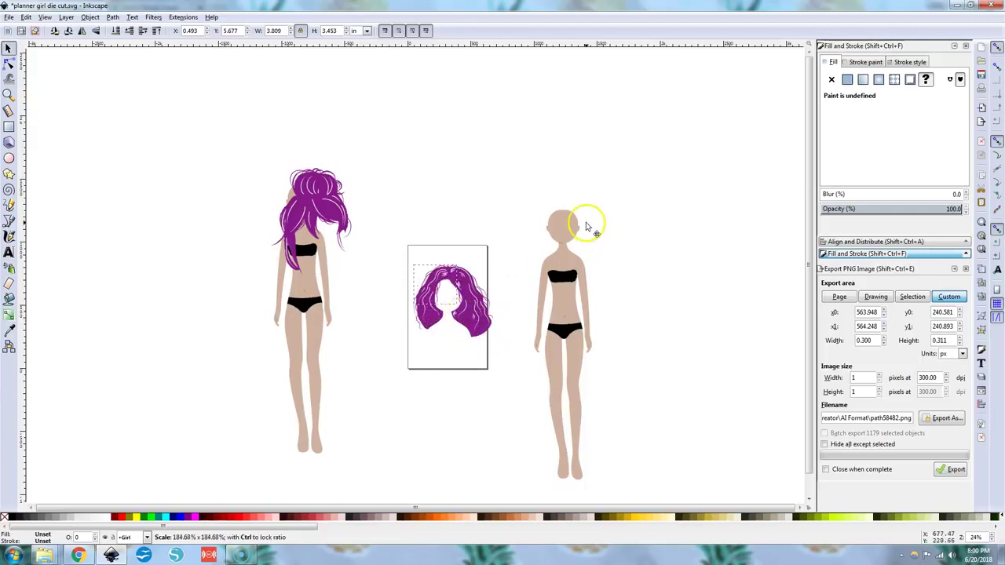
left_click(590, 216)
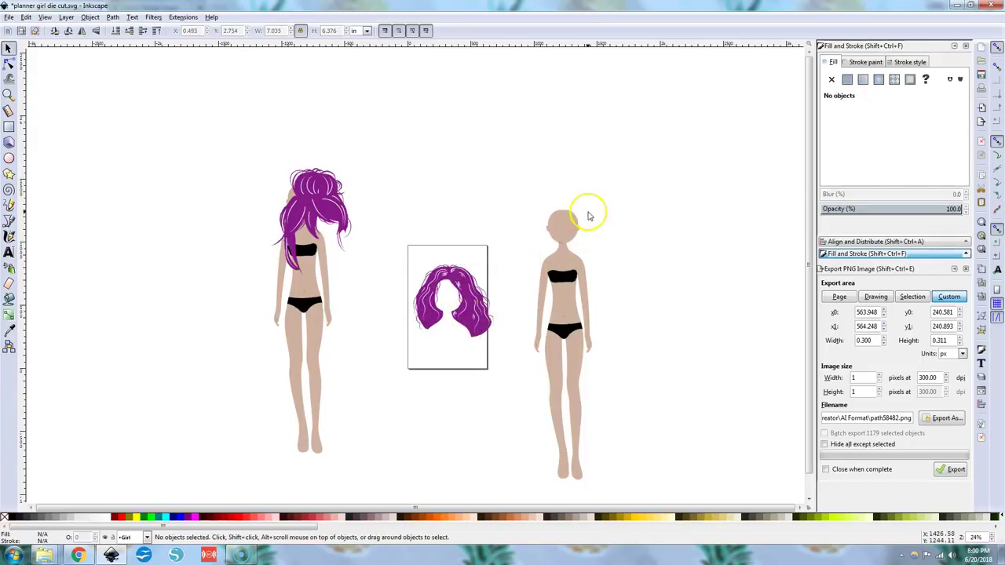
Step: Clear the selection of the wavy hair group and save the document
left_click(471, 326)
left_click(408, 229)
left_click_drag(393, 241, 521, 391)
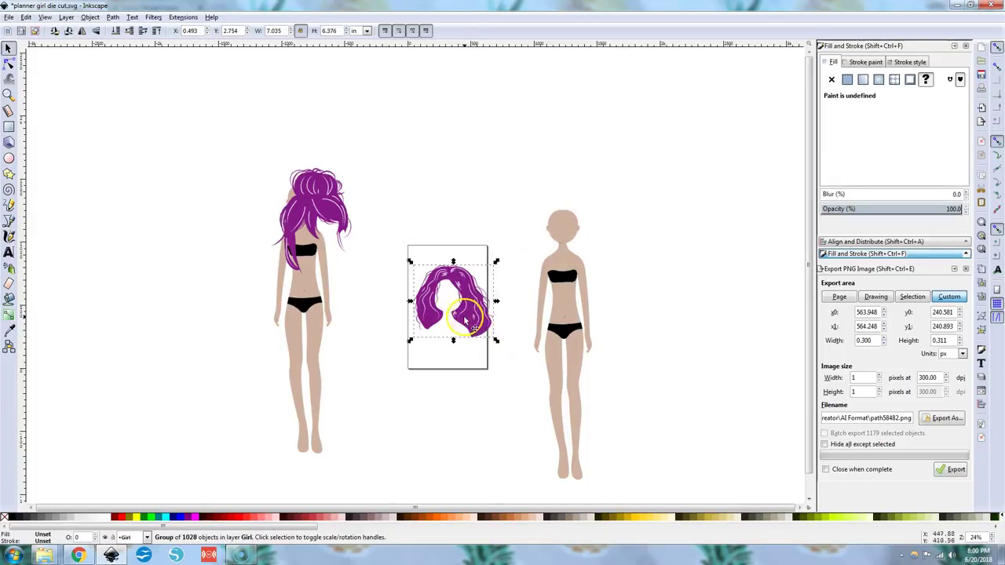
key("Escape")
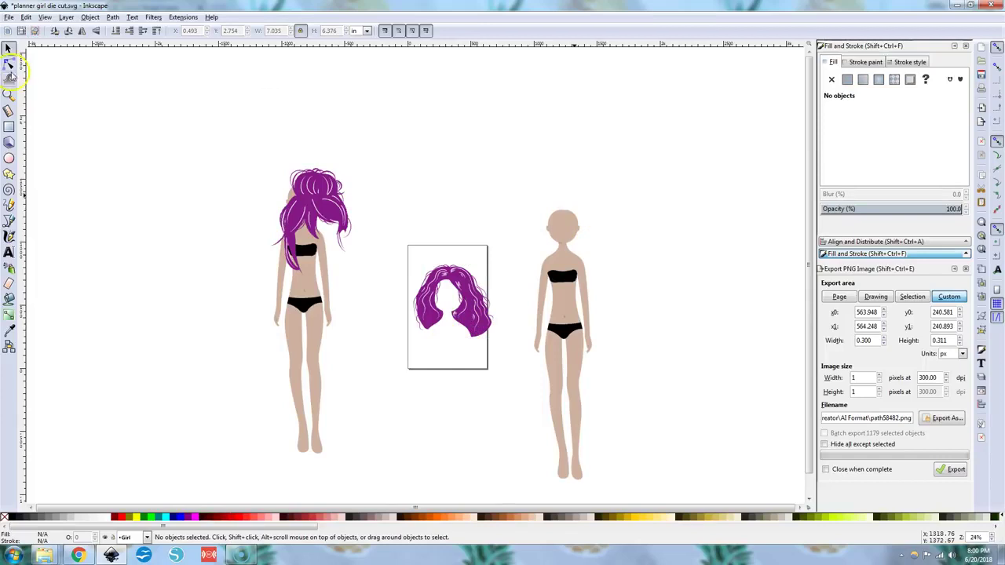
left_click(11, 18)
left_click(27, 84)
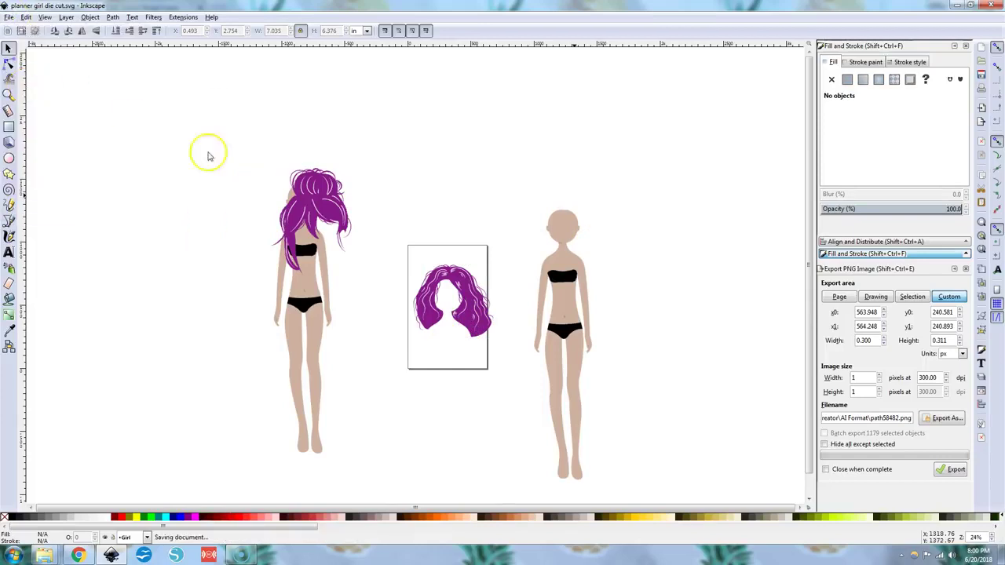
Step: Shrink the bun hair group proportionally to about 421 by 618 px to suit the head of the body beneath it
left_click(317, 206)
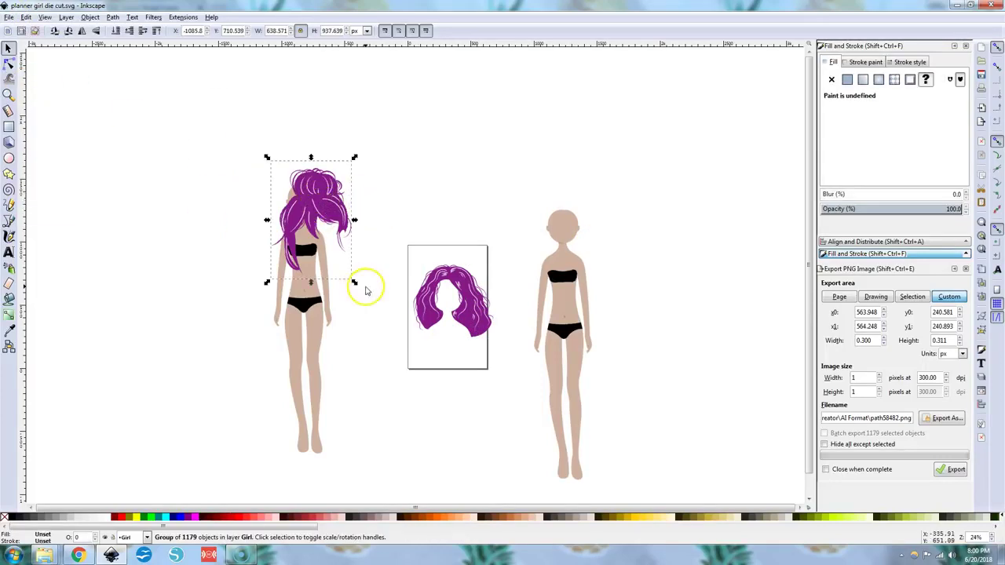
left_click_drag(354, 284, 331, 244)
scroll(294, 204, "up", 5)
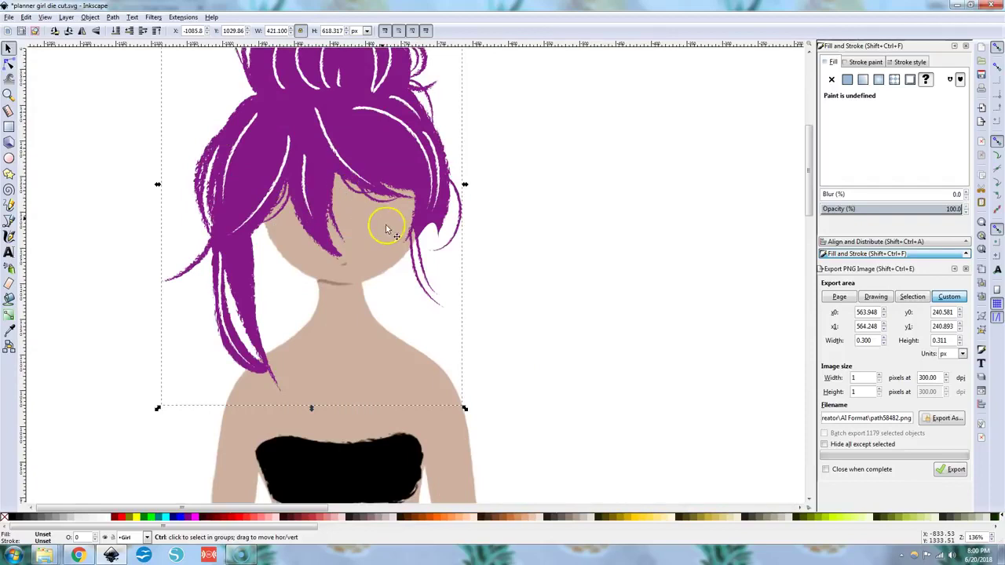
scroll(387, 240, "up", 3)
scroll(388, 245, "up", 2)
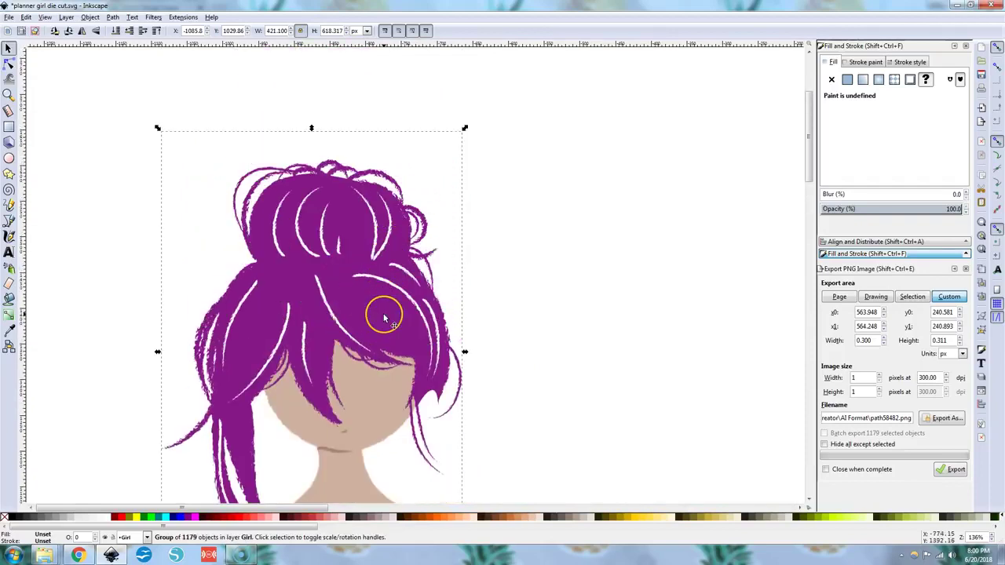
scroll(384, 317, "down", 3)
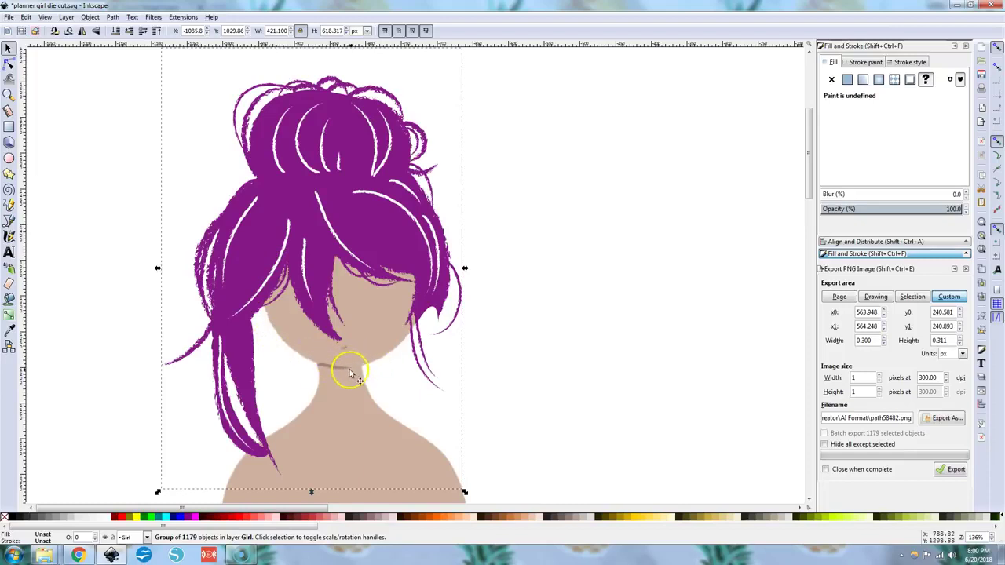
scroll(339, 178, "down", 1)
Step: Raise the bun hair group about 54 px on the head and fine-tune its horizontal alignment with the face
left_click_drag(339, 179, 321, 188)
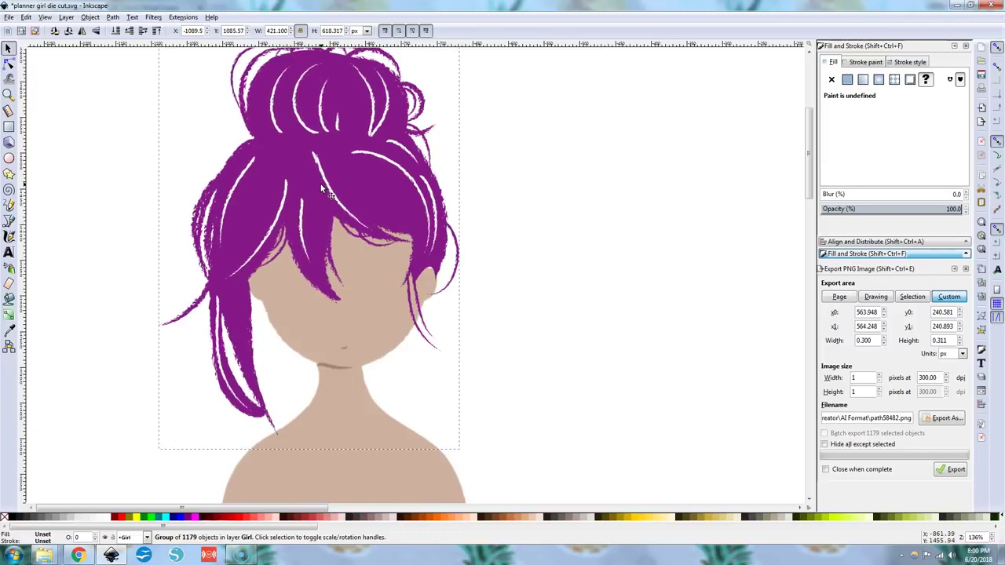
key("Right")
key("Right")
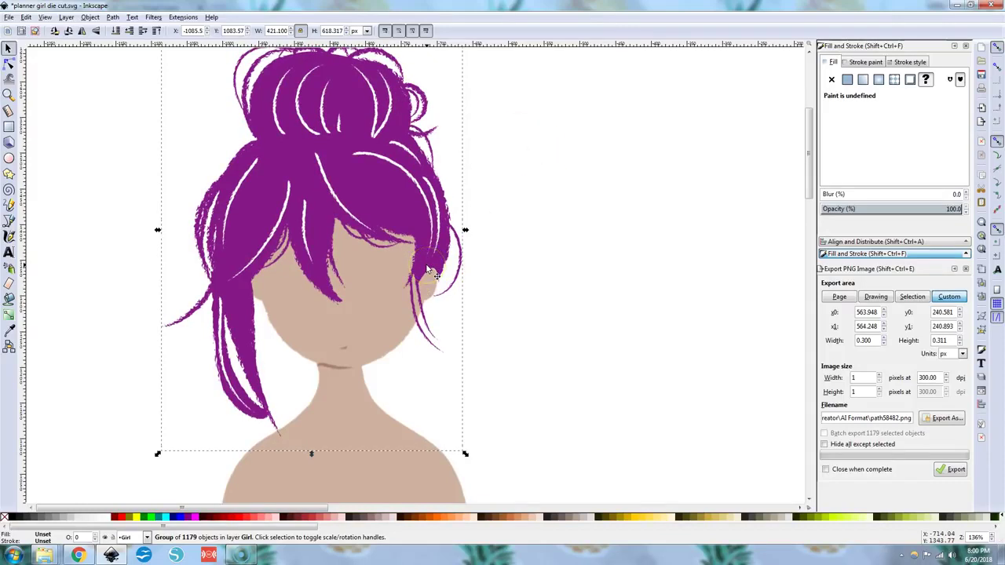
key("Left")
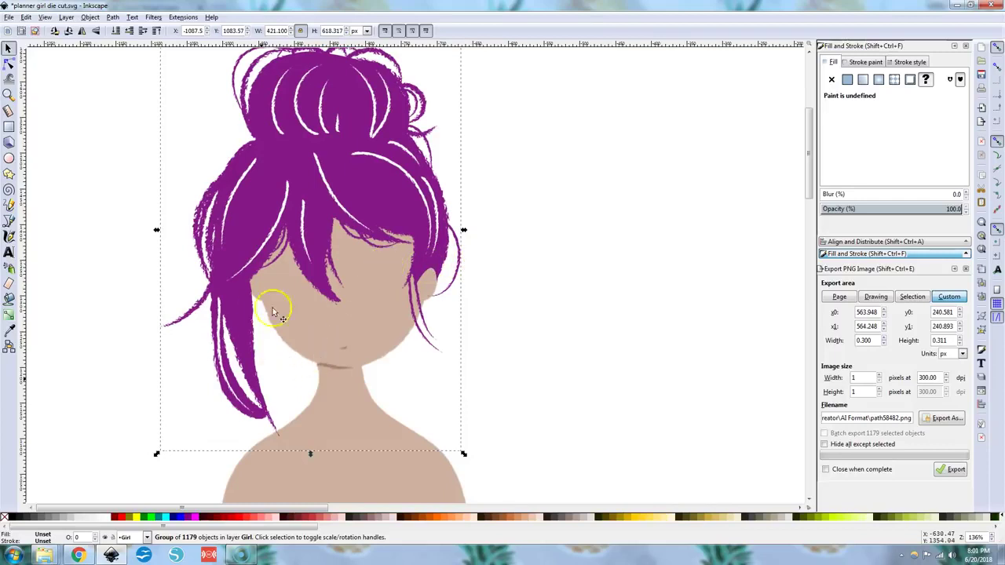
Step: Shrink the bun hair group proportionally to about 402 by 590 px and nudge it up 14 px
scroll(251, 259, "up", 3)
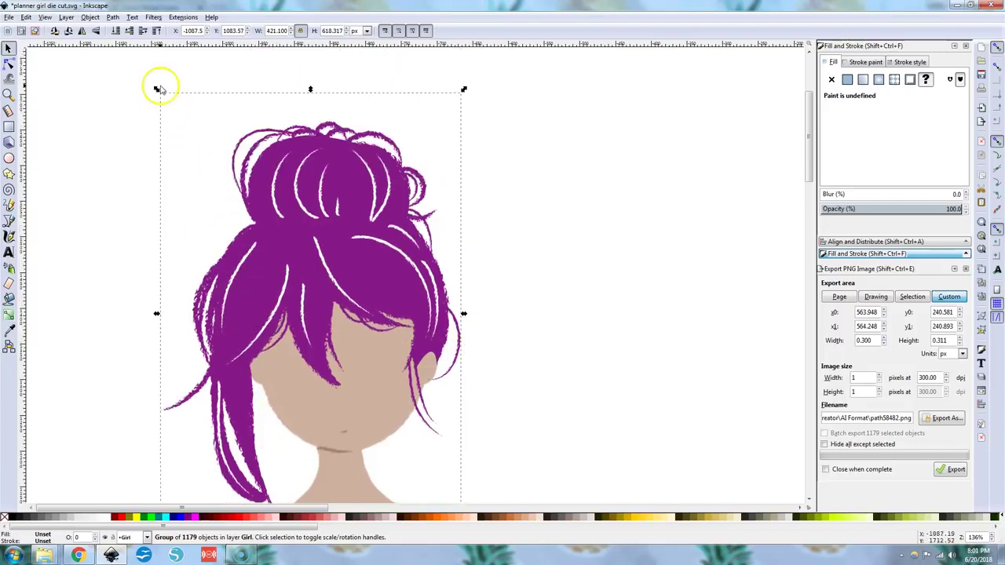
left_click_drag(171, 101, 178, 111)
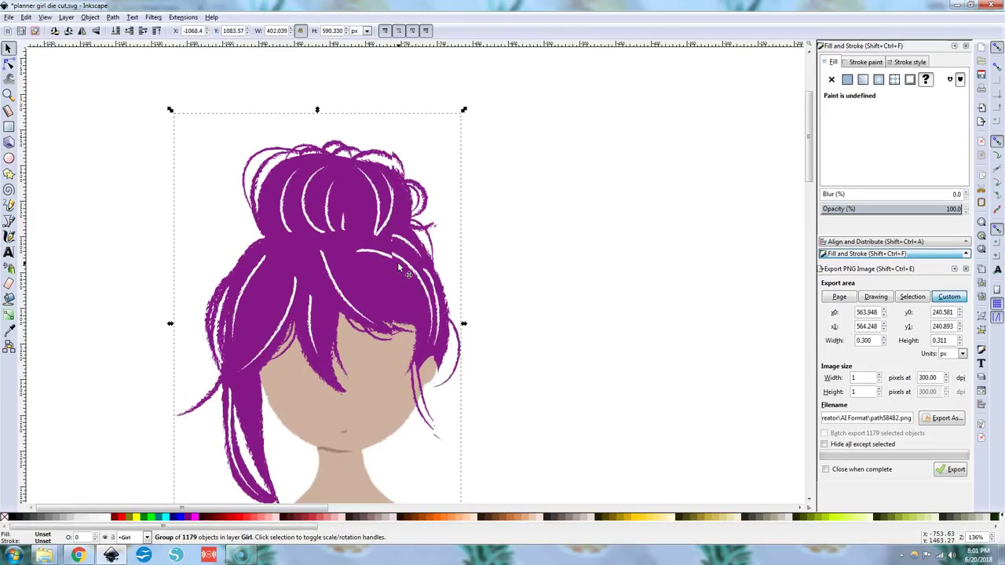
key("Up")
key("Up")
key("Up")
key("Up")
key("Up")
key("Up")
key("Up")
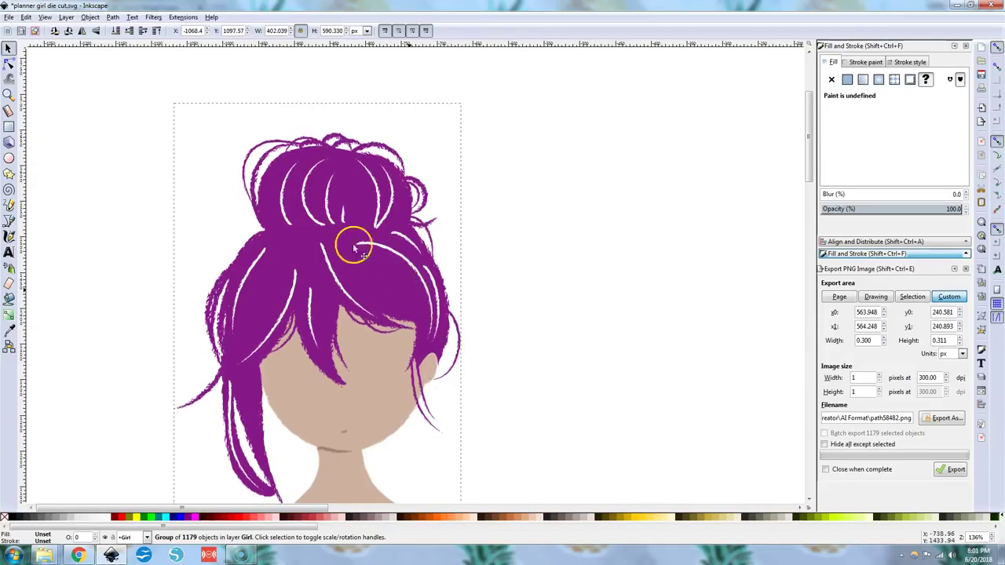
Step: Shrink the bun hair group proportionally to about 384 by 563 px and nudge it into line with the head
left_click_drag(170, 103, 363, 288)
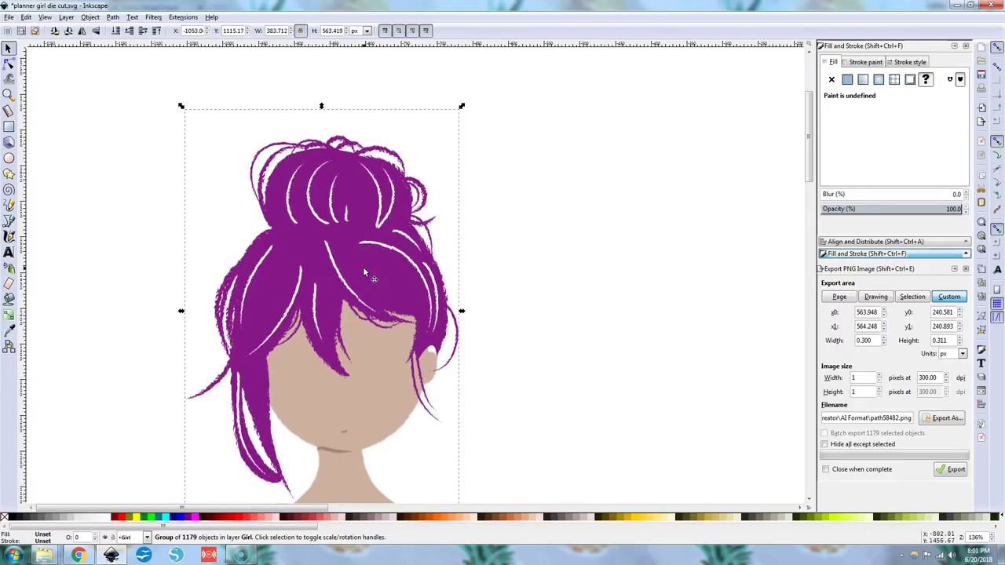
key("Down")
key("Down")
key("Down")
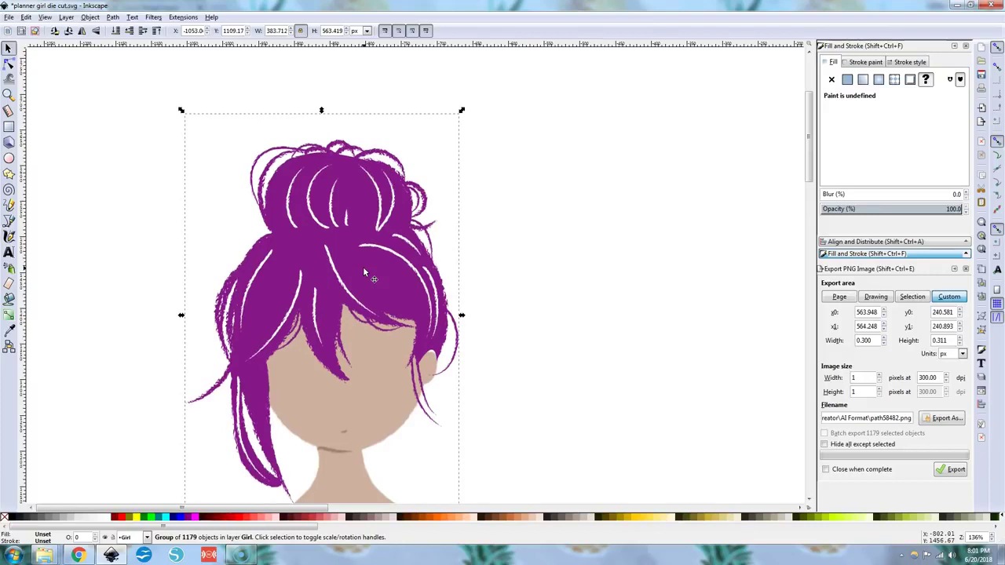
key("Right")
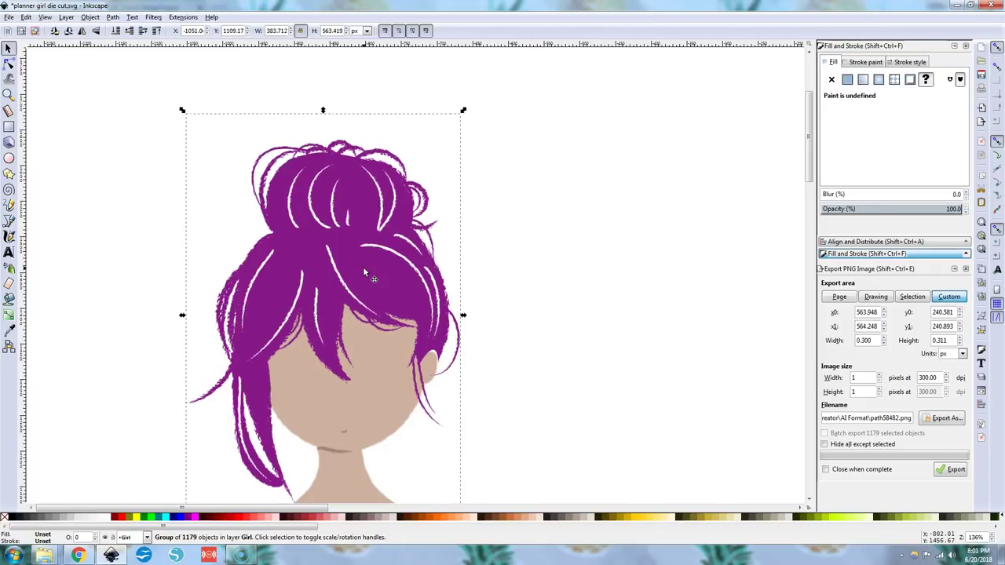
key("Down")
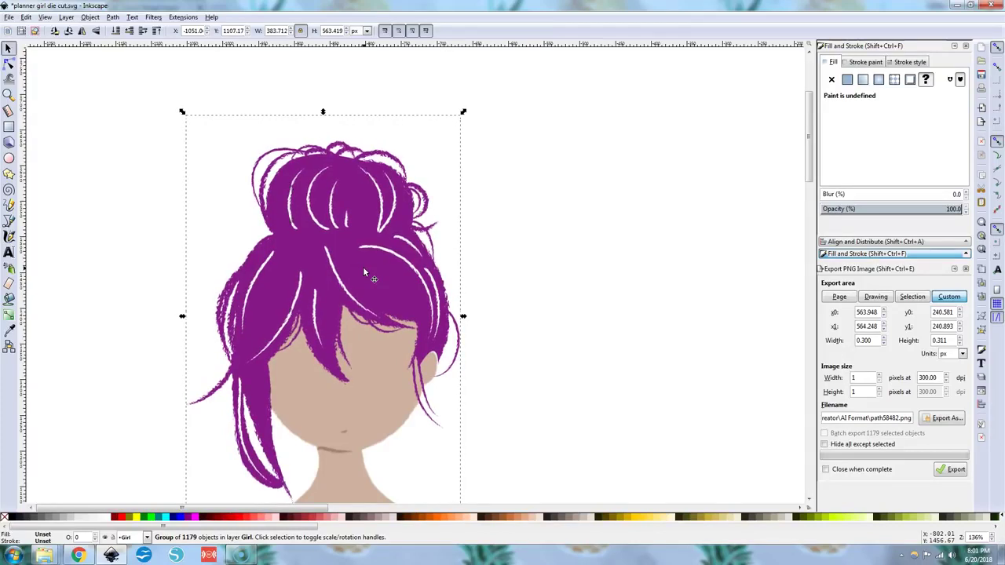
key("Left")
Step: Move the wavy hair group off the page to just above the bald body's head
scroll(461, 305, "down", 4)
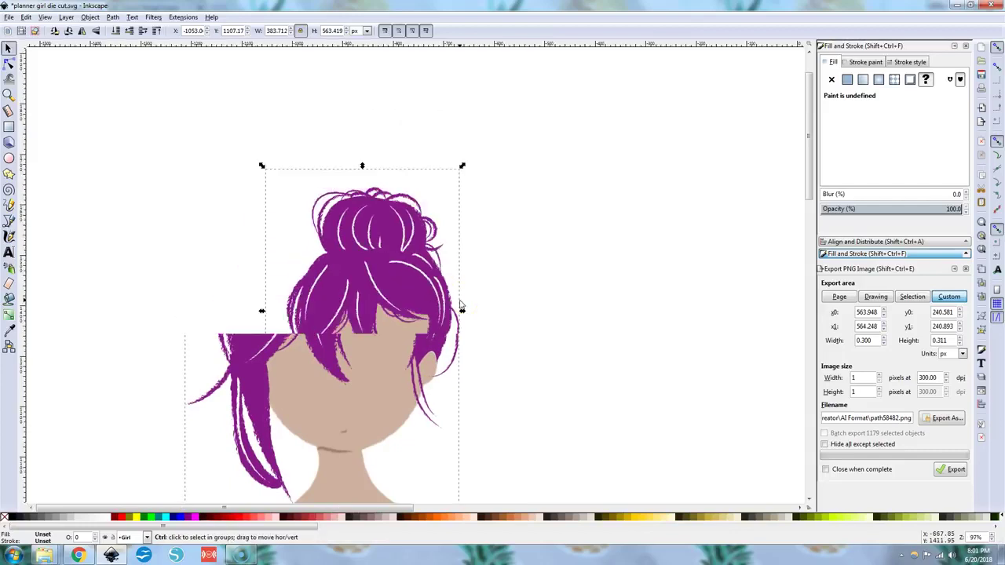
left_click(667, 459)
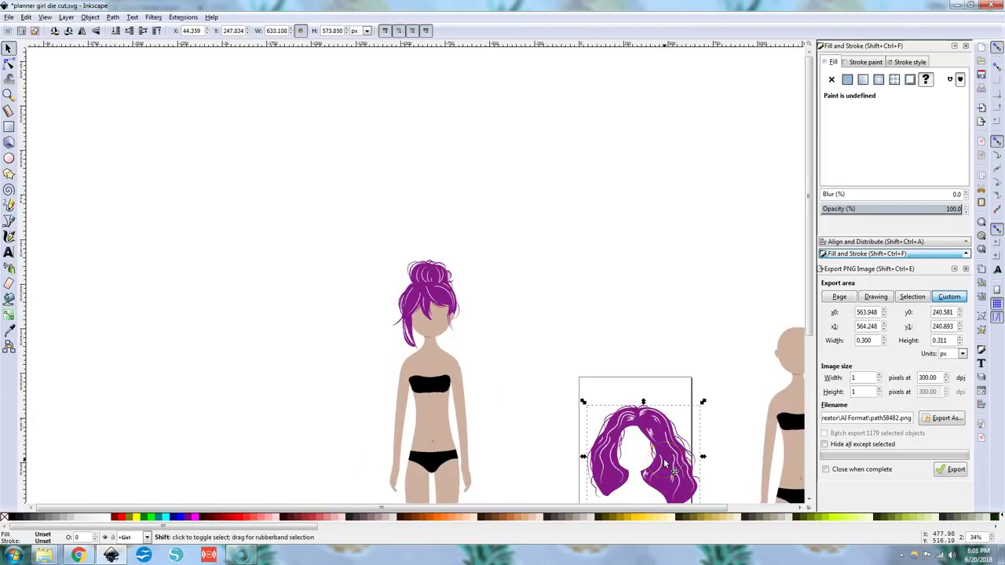
key("shift+Right")
key("shift+Right")
key("shift+Right")
key("shift+Right")
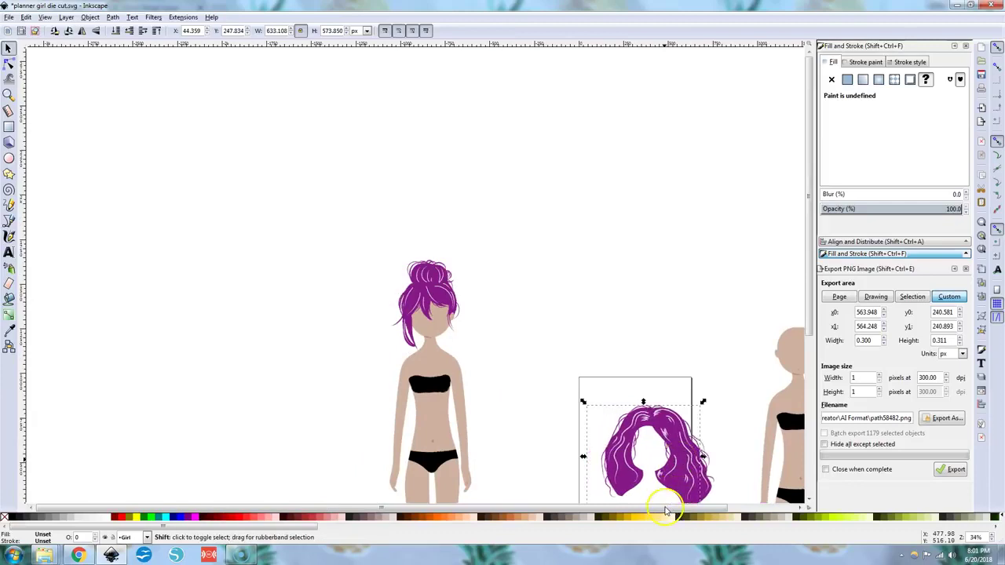
left_click_drag(675, 508, 740, 509)
left_click_drag(597, 472, 747, 350)
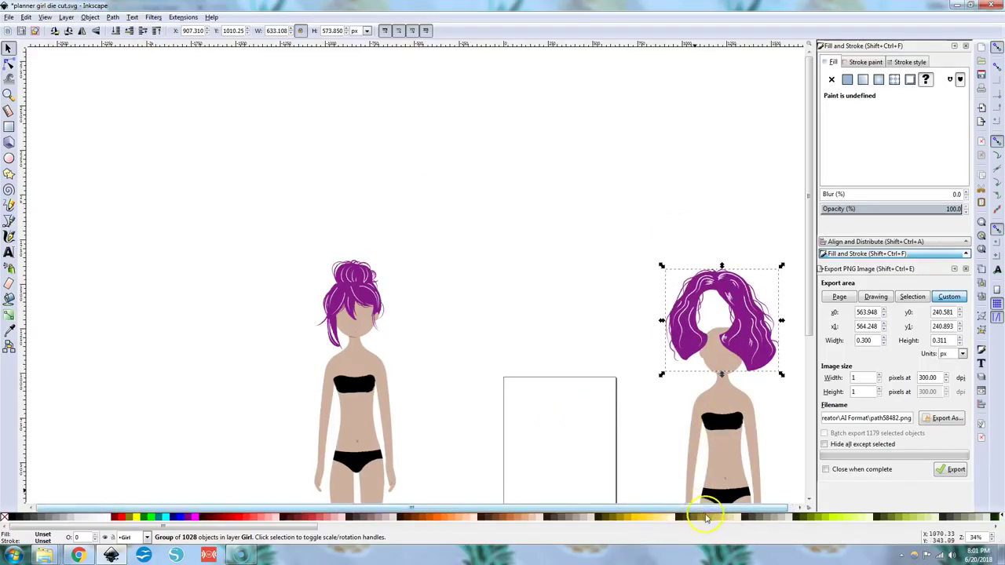
Step: Lower the wavy hair group onto the body's head so its opening frames the face
left_click_drag(702, 509, 751, 507)
scroll(774, 380, "left", 2)
scroll(775, 367, "right", 3)
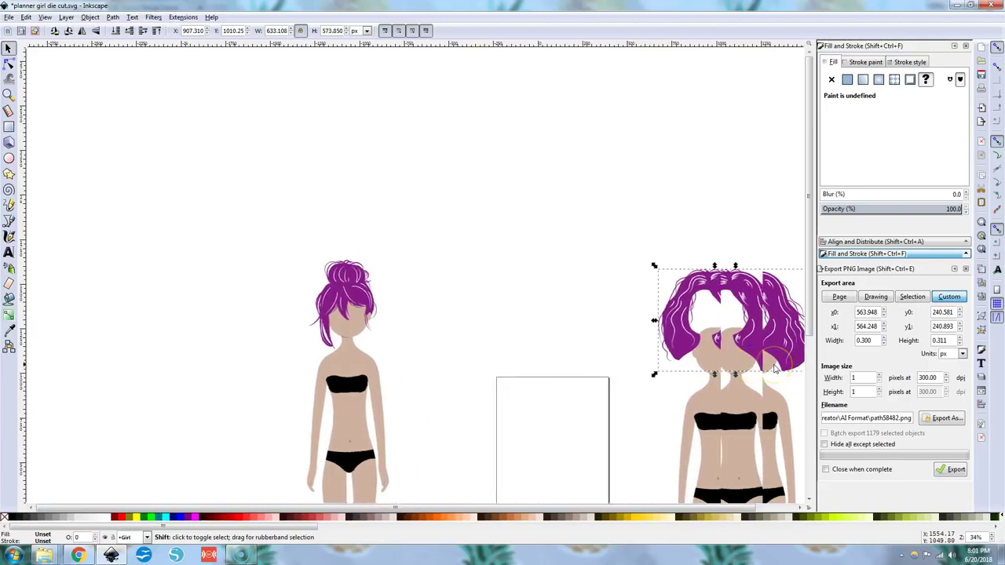
scroll(775, 369, "up", 2)
left_click_drag(651, 321, 674, 403)
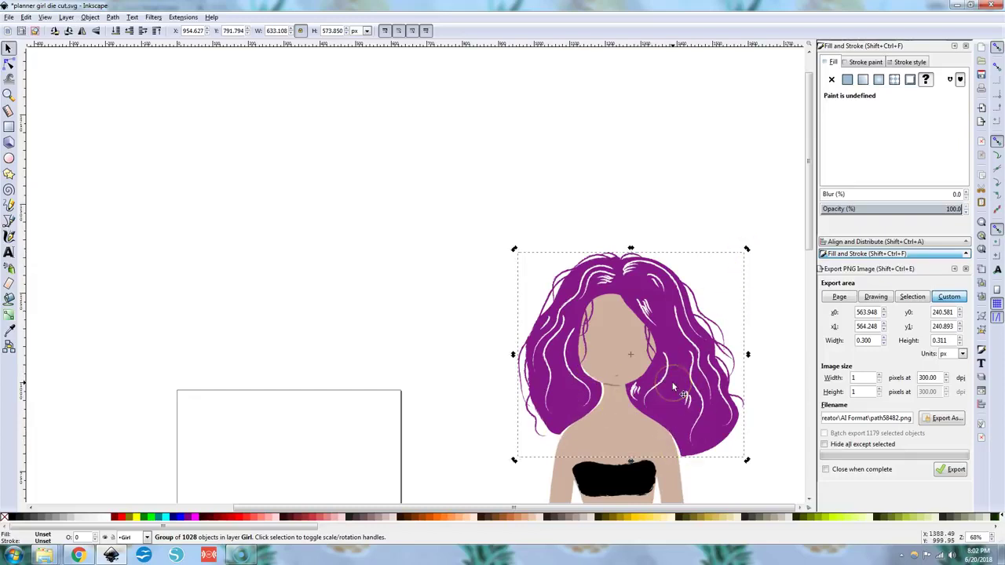
key("Right")
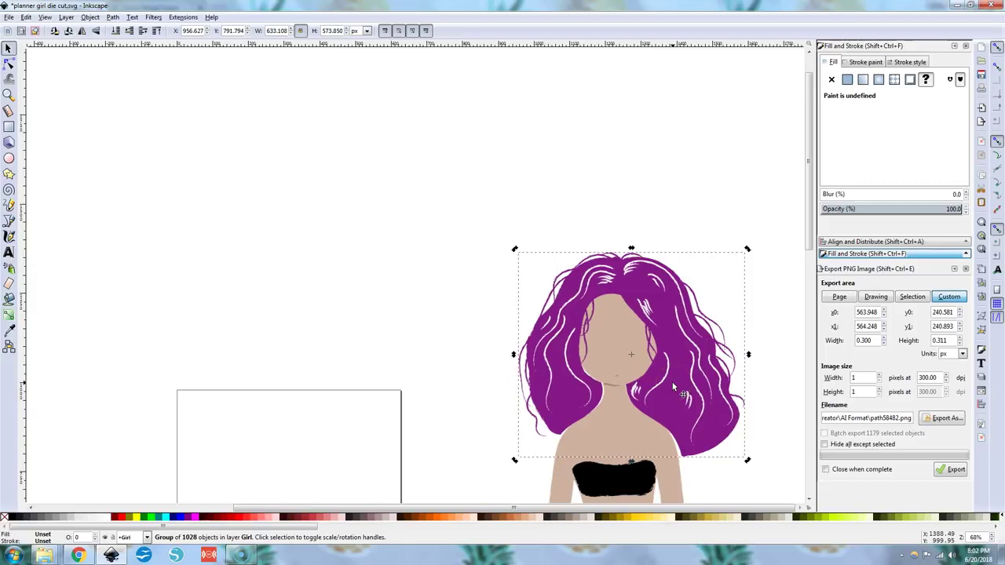
Step: Switch to the Windows Explorer Body folder window and open the Portrait Creator's PNG Format > Girls > Clothes folder
scroll(668, 398, "down", 3)
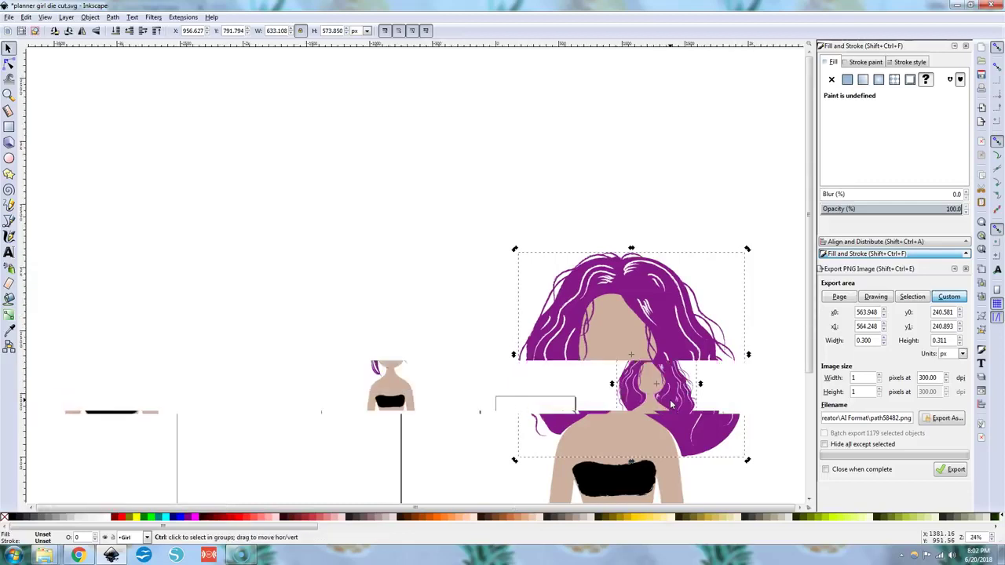
scroll(538, 385, "down", 1)
scroll(538, 385, "down", 4)
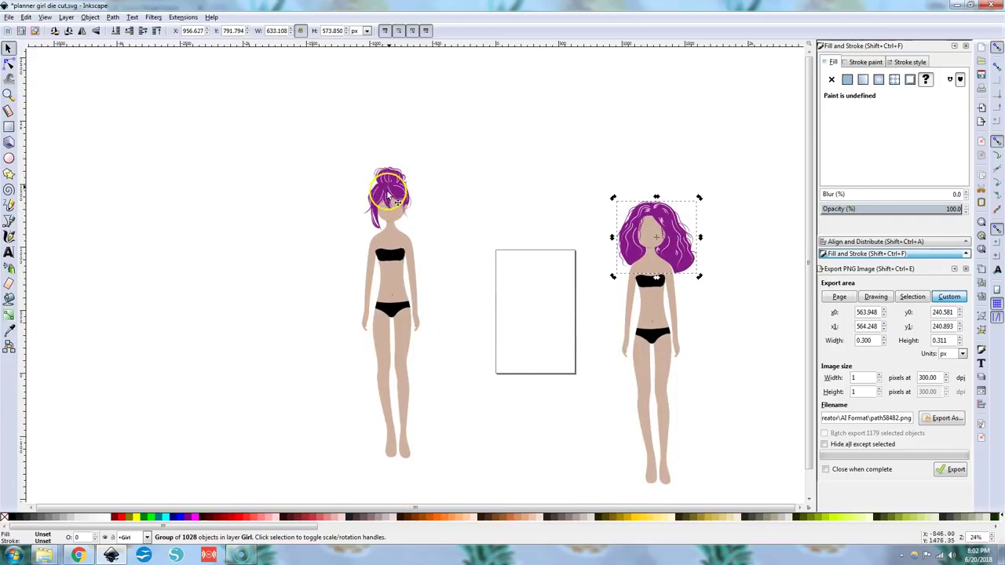
mouse_move(44, 555)
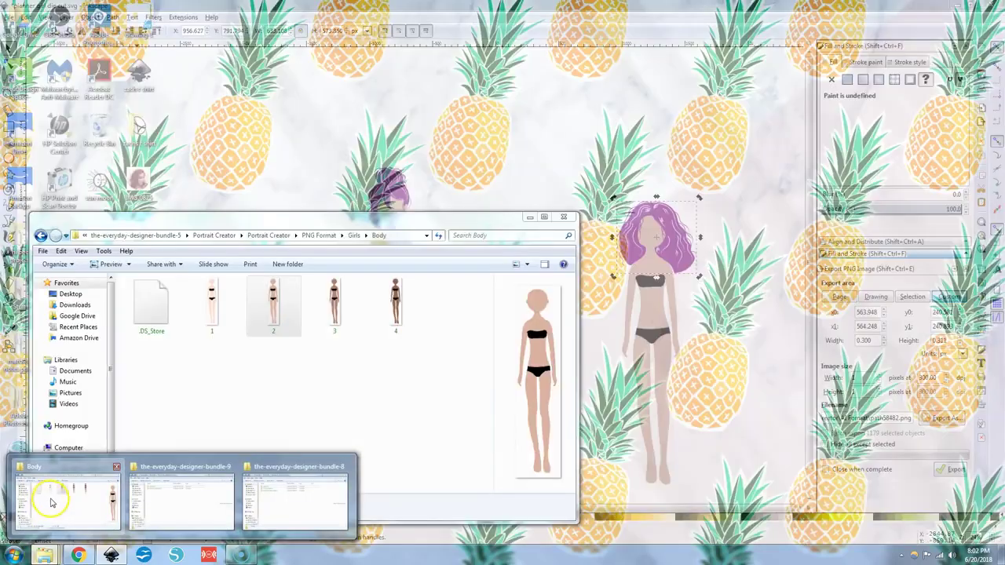
left_click(52, 502)
left_click(260, 237)
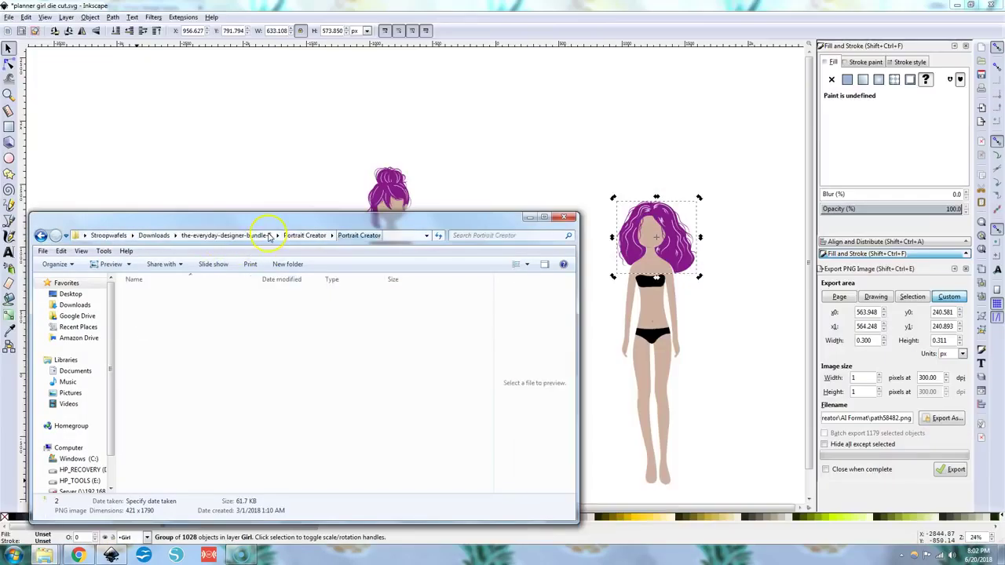
double_click(157, 317)
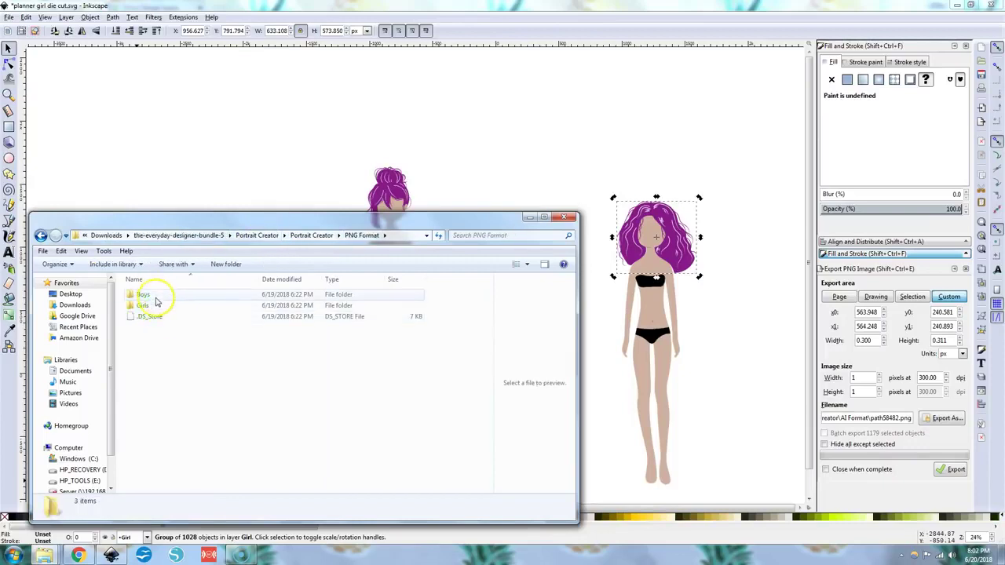
double_click(153, 305)
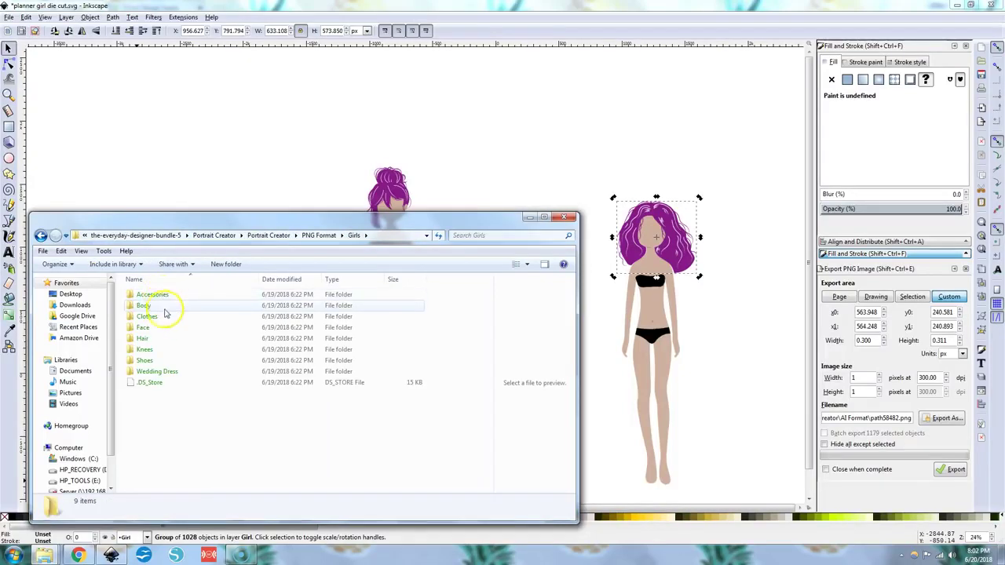
double_click(162, 317)
Step: Import the pale wide-leg trousers 16.png into Inkscape as a linked image and place them over the wavy-haired girl's legs
scroll(351, 407, "down", 6)
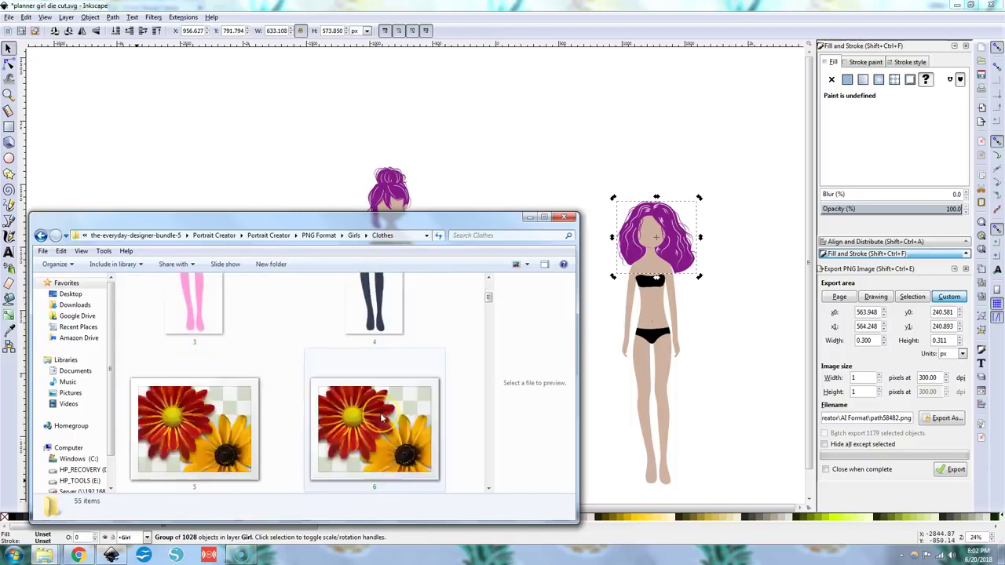
scroll(382, 418, "down", 3)
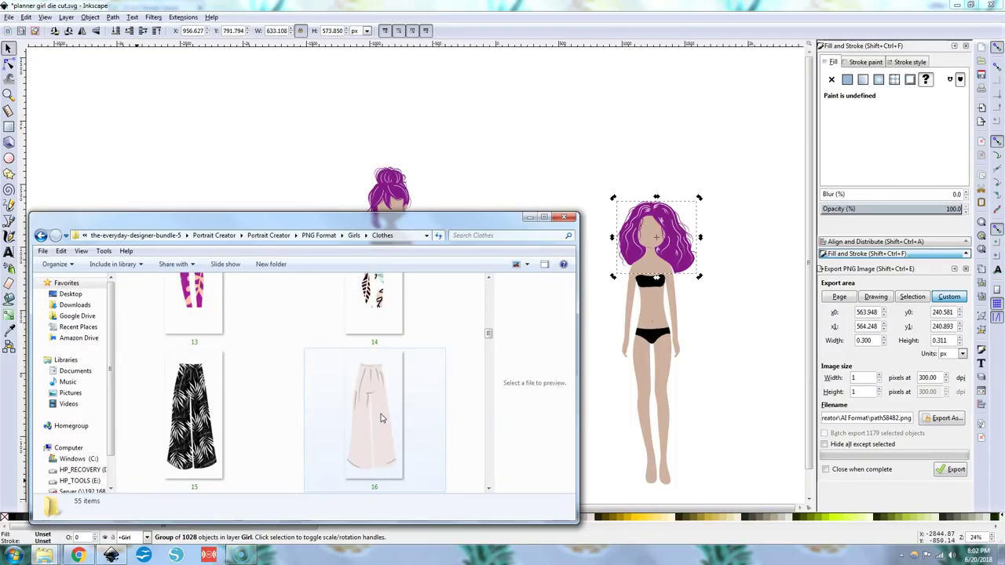
left_click_drag(380, 418, 713, 366)
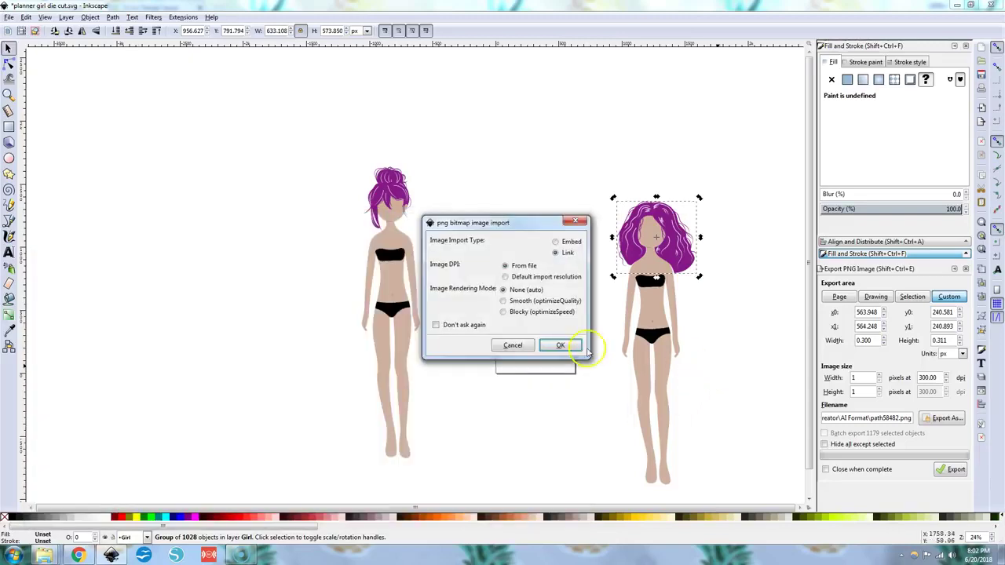
left_click(559, 346)
left_click_drag(549, 356, 673, 403)
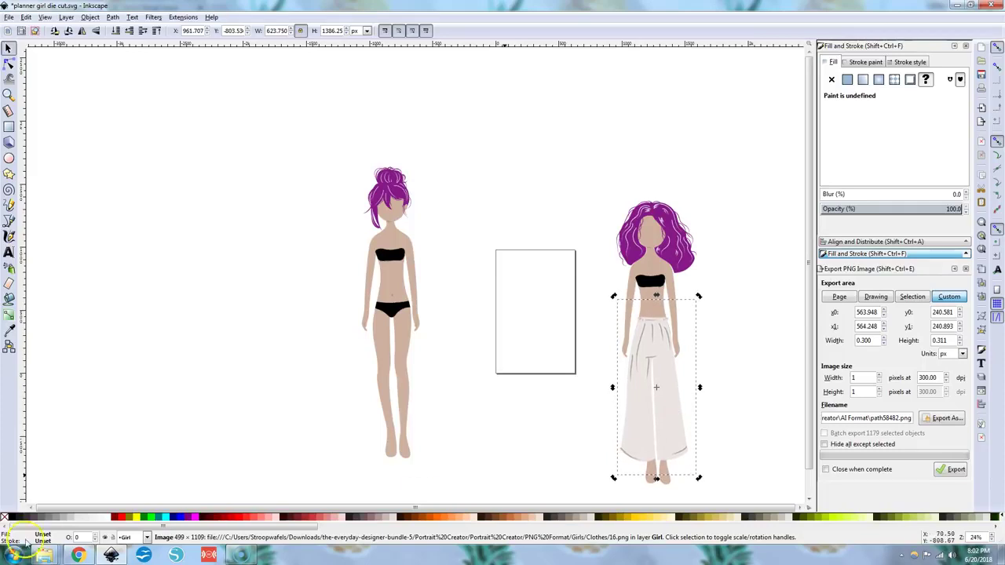
Step: Find the black-and-white striped strappy top 47.png in the Explorer Clothes folder and import it into Inkscape as a linked image
mouse_move(44, 555)
left_click(61, 502)
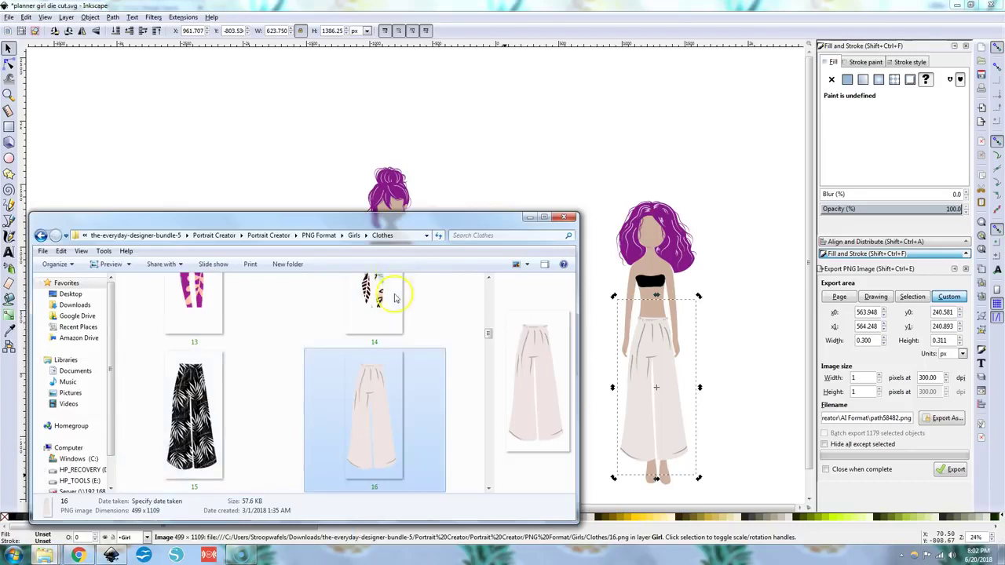
scroll(382, 379, "up", 2)
scroll(381, 377, "down", 2)
scroll(236, 369, "up", 4)
scroll(196, 384, "down", 1)
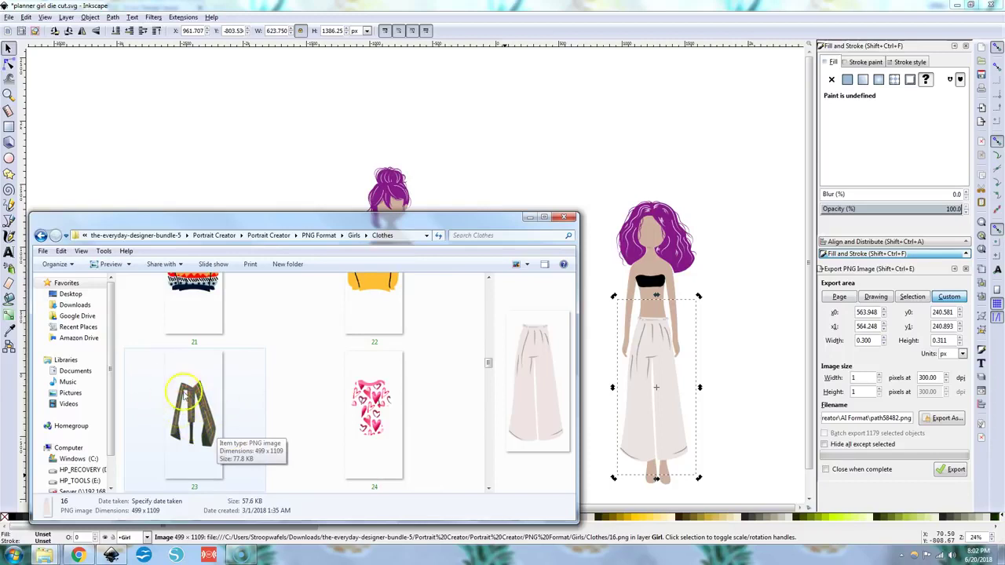
scroll(328, 405, "down", 4)
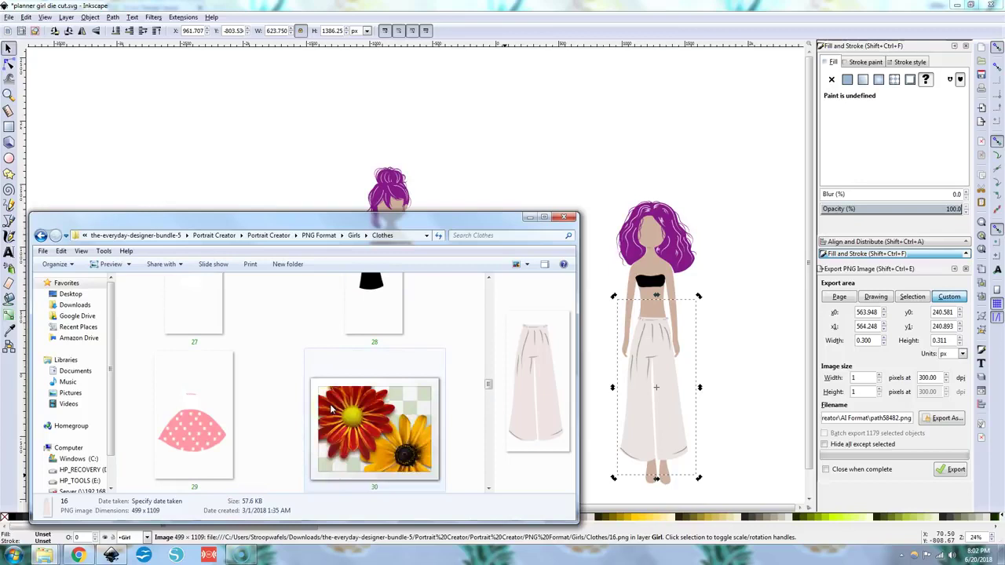
scroll(331, 408, "down", 3)
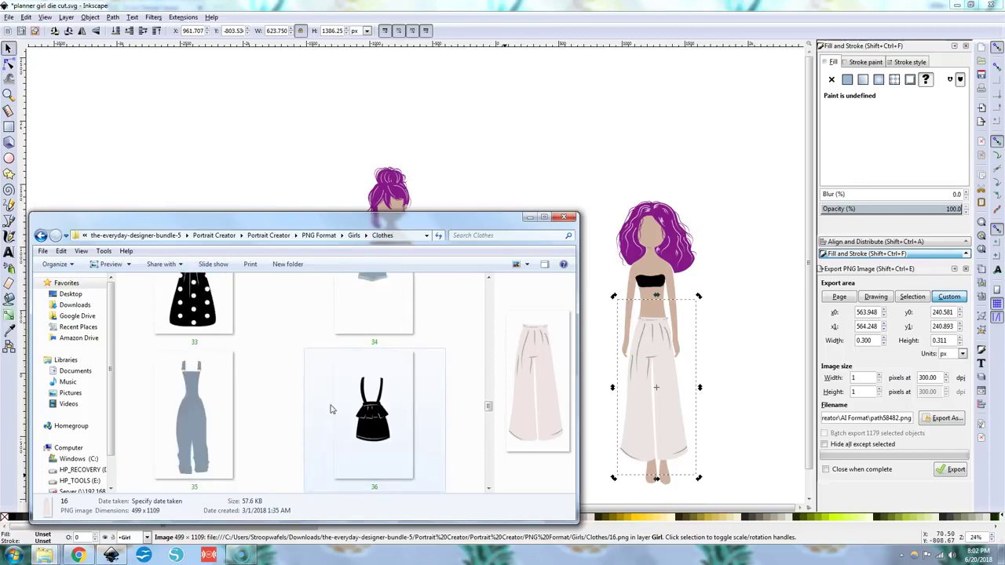
scroll(331, 408, "down", 2)
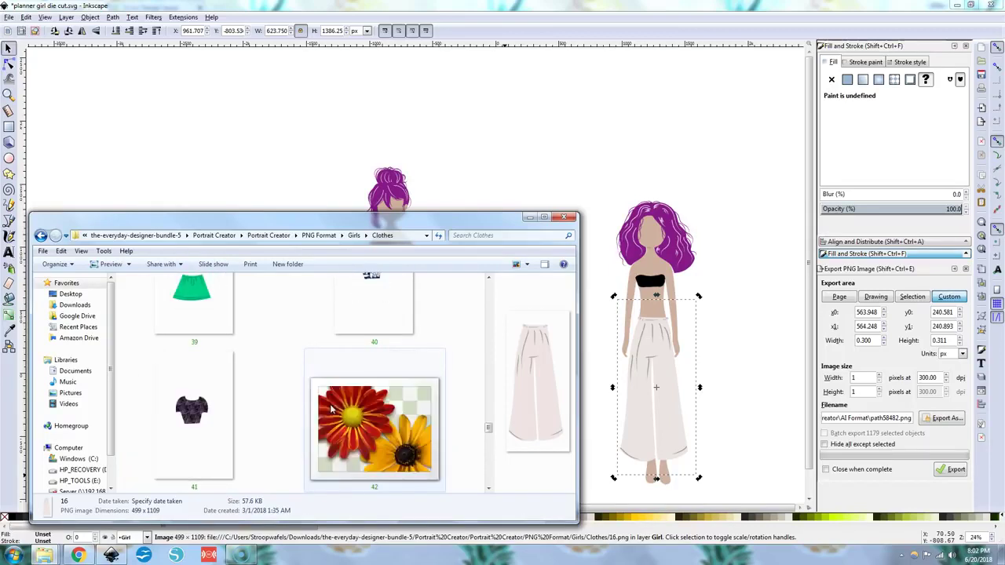
scroll(331, 408, "down", 1)
scroll(331, 408, "down", 2)
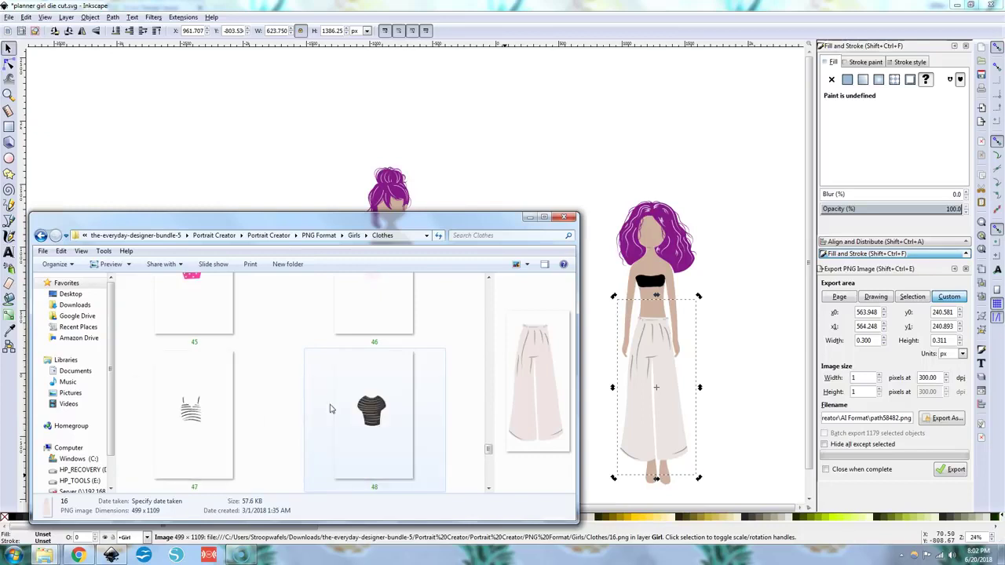
left_click_drag(188, 408, 751, 307)
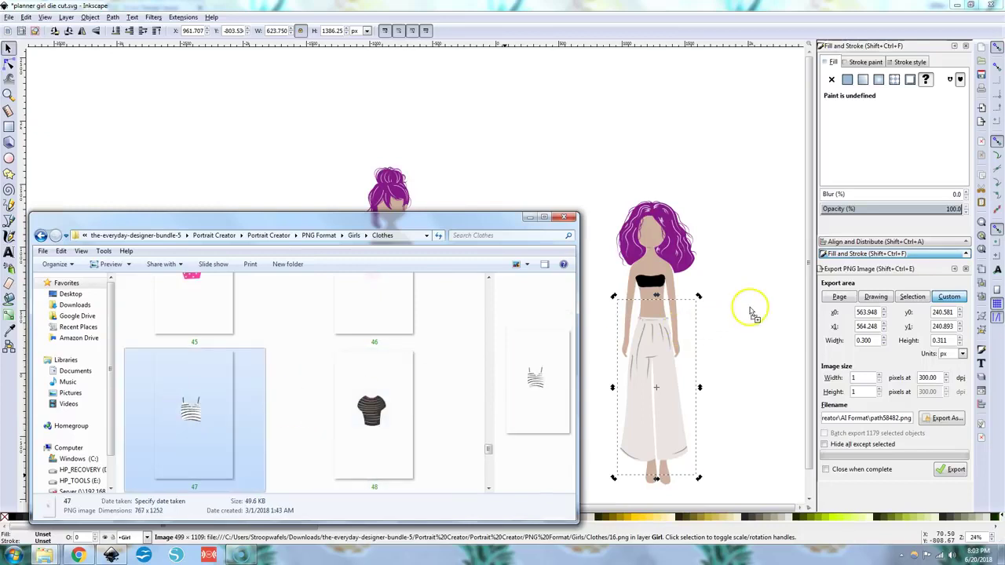
left_click(562, 346)
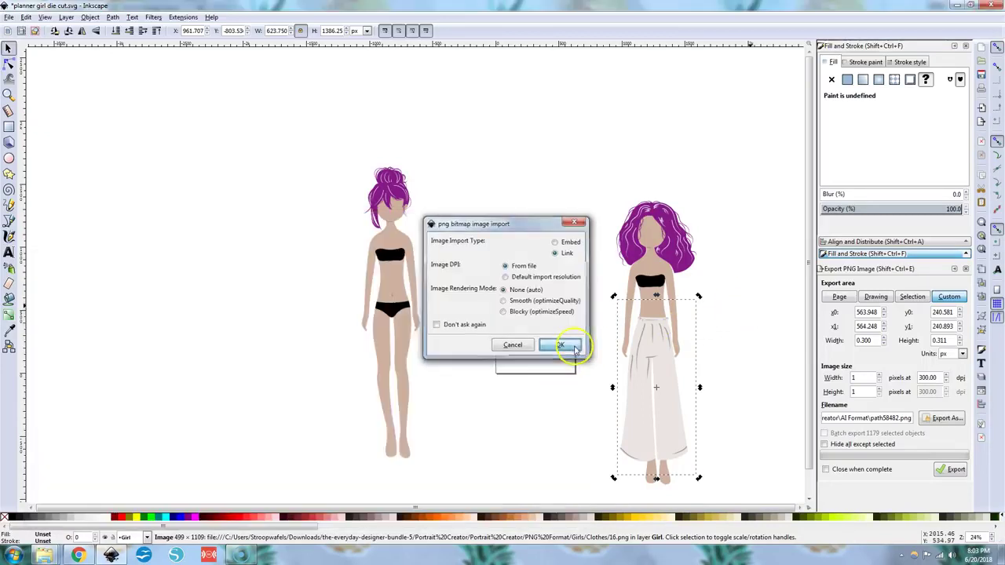
Step: Place the striped top over the wavy-haired girl's chest and nudge it up and slightly left to line up with her shoulders
left_click_drag(640, 300, 662, 282)
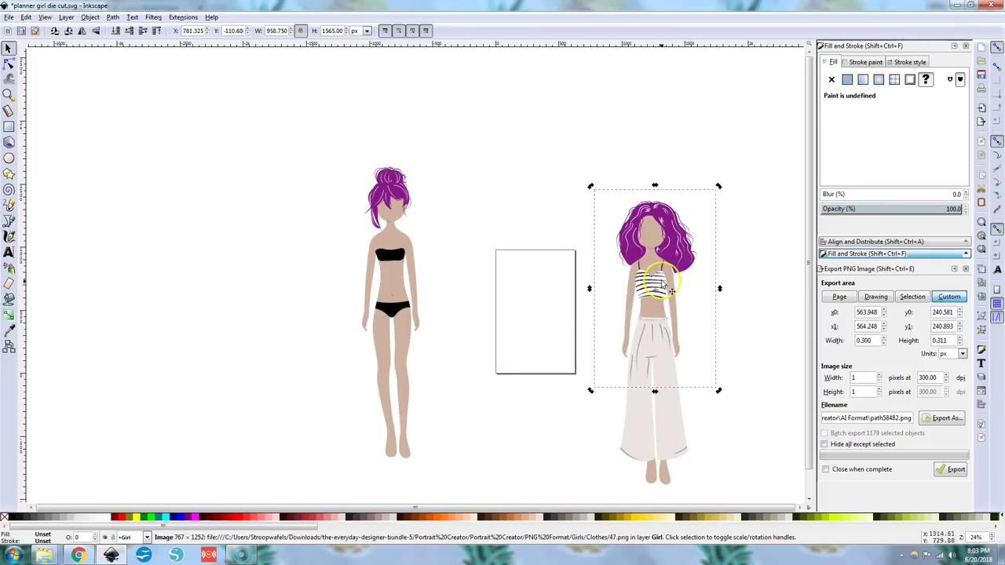
scroll(662, 286, "up", 5, "ctrl")
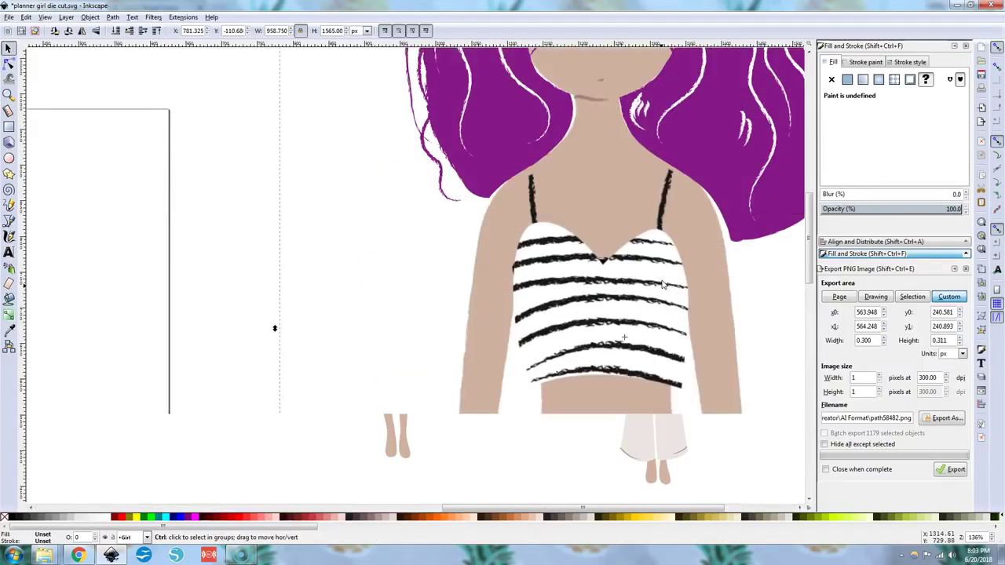
key("Up")
key("Up")
key("Up")
key("Up")
key("Up")
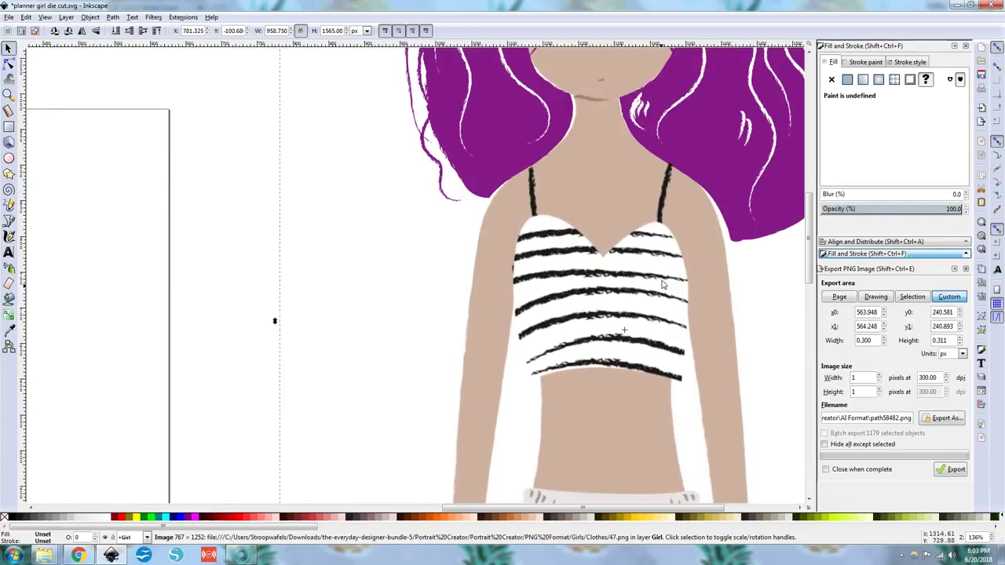
key("Left")
scroll(662, 284, "down", 3, "ctrl")
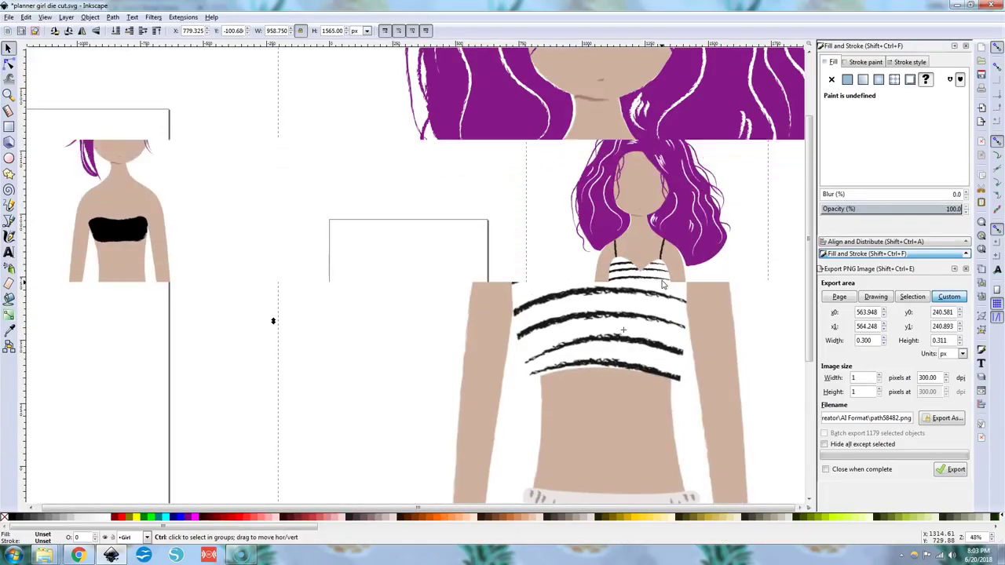
scroll(661, 284, "down", 3, "ctrl")
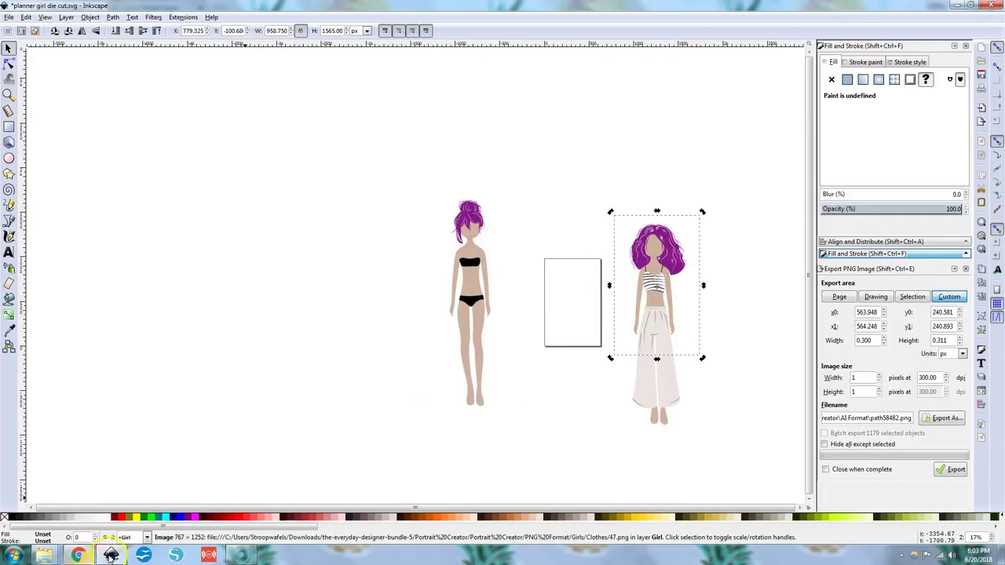
Step: Import the yellow sweater 22.png from the Explorer Clothes folder as a linked image and place it over the bun-haired girl's torso
mouse_move(45, 555)
left_click(45, 509)
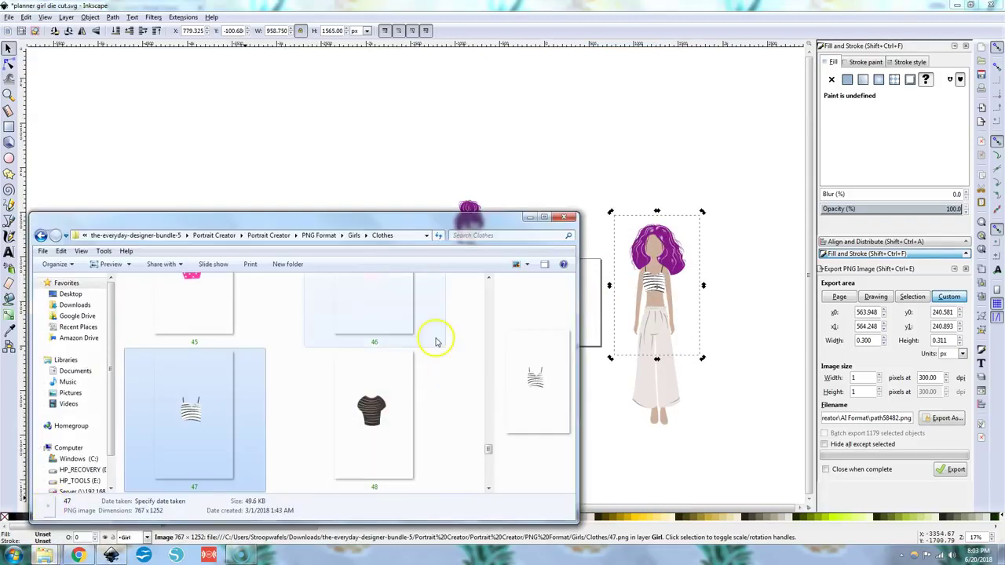
scroll(408, 384, "up", 1)
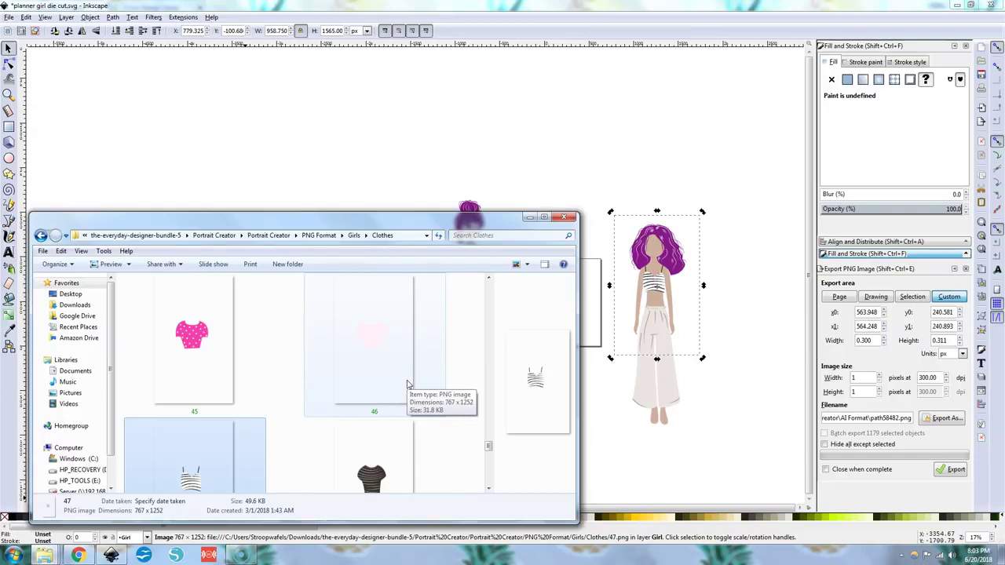
scroll(407, 385, "up", 6)
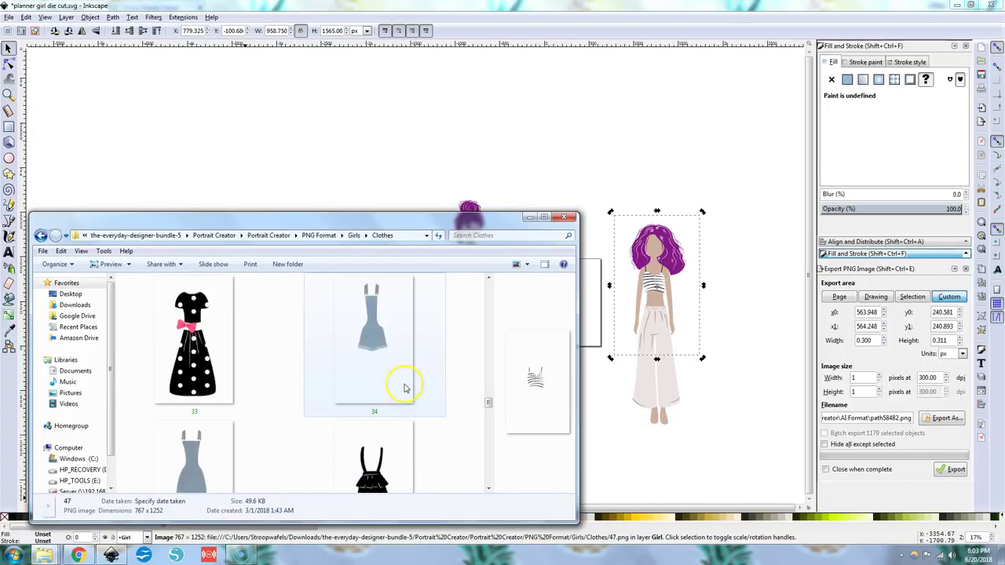
scroll(405, 388, "up", 5)
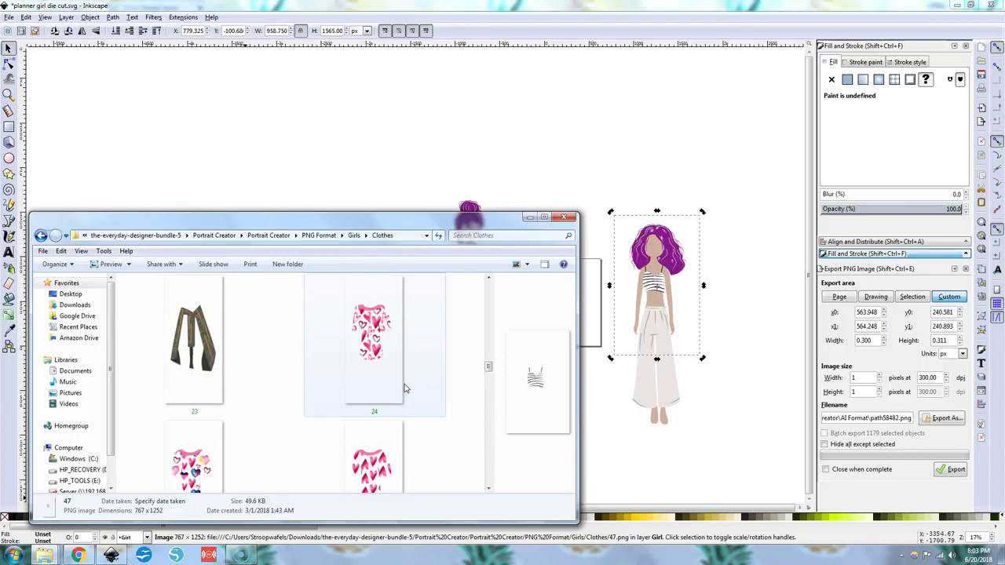
scroll(405, 388, "up", 2)
left_click_drag(373, 459, 730, 416)
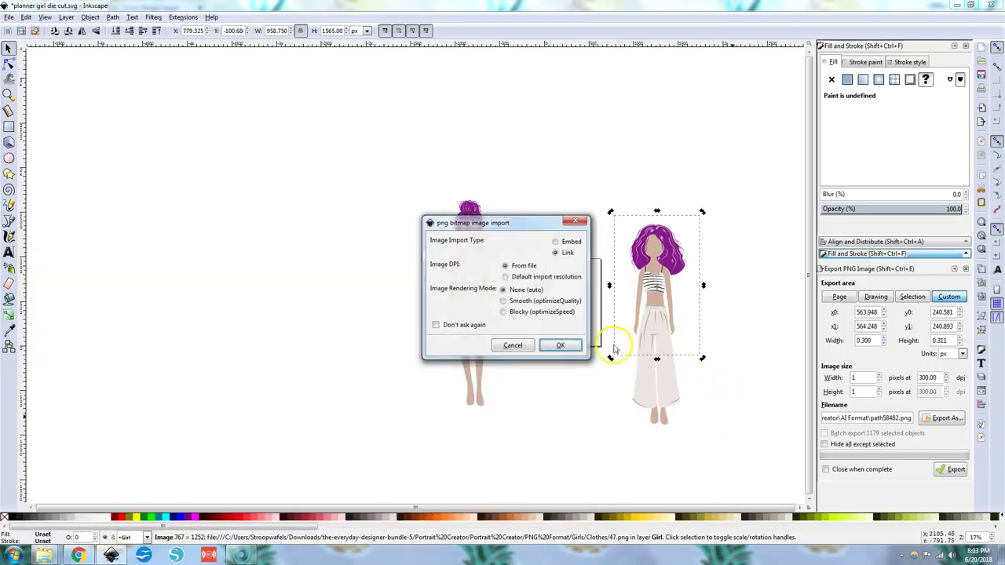
left_click(573, 352)
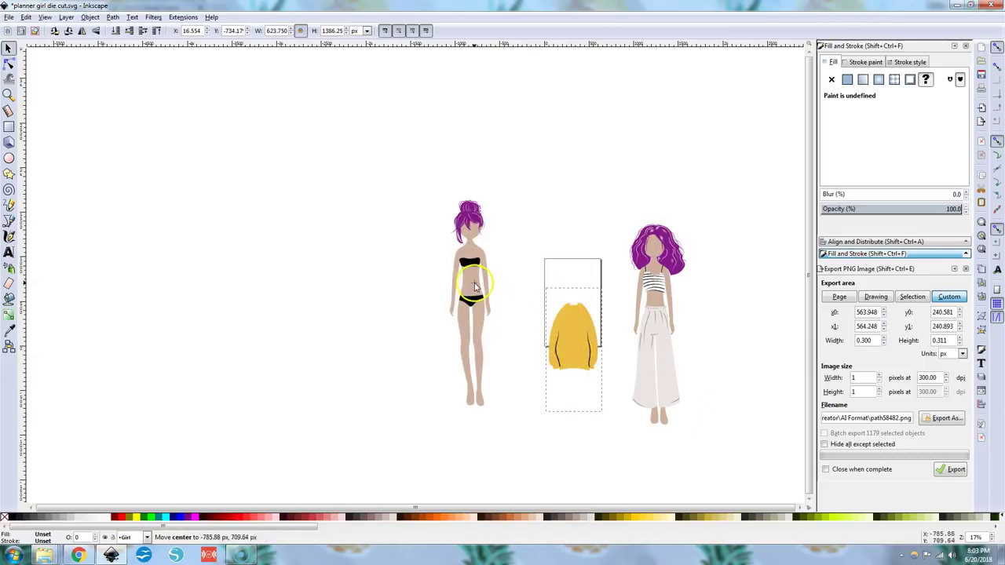
left_click_drag(573, 357, 461, 263)
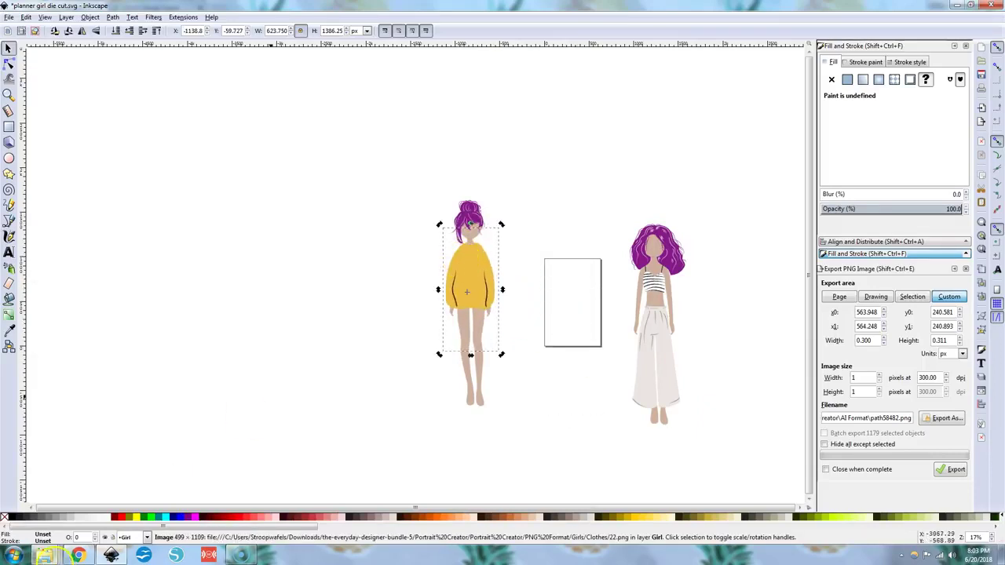
Step: Import the blue cuffed jeans 18.png from the Explorer Clothes folder as a linked image and place them over the bun-haired girl's legs
mouse_move(46, 554)
left_click(67, 496)
left_click(381, 353)
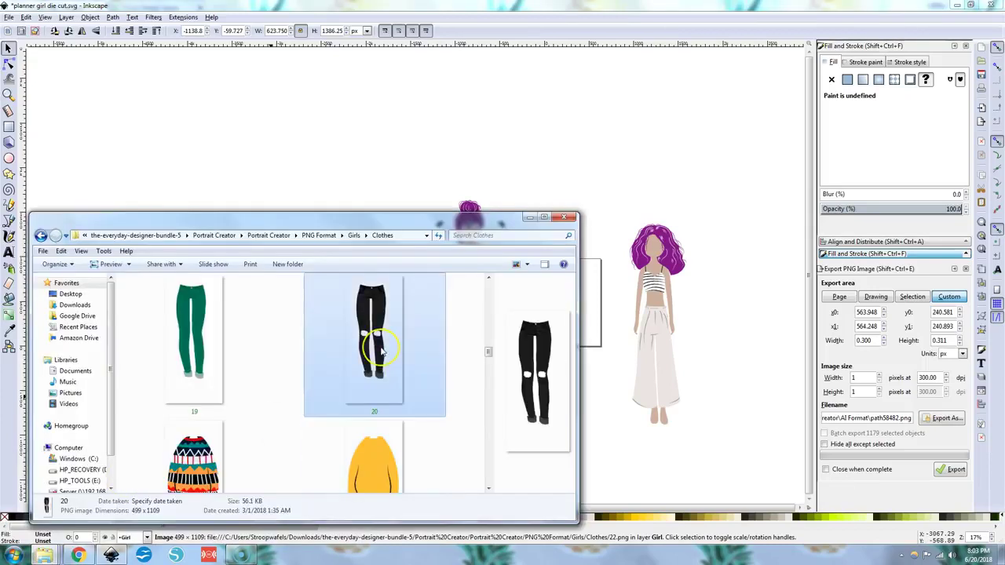
scroll(380, 352, "up", 5)
scroll(381, 353, "down", 3)
left_click_drag(376, 399, 617, 412)
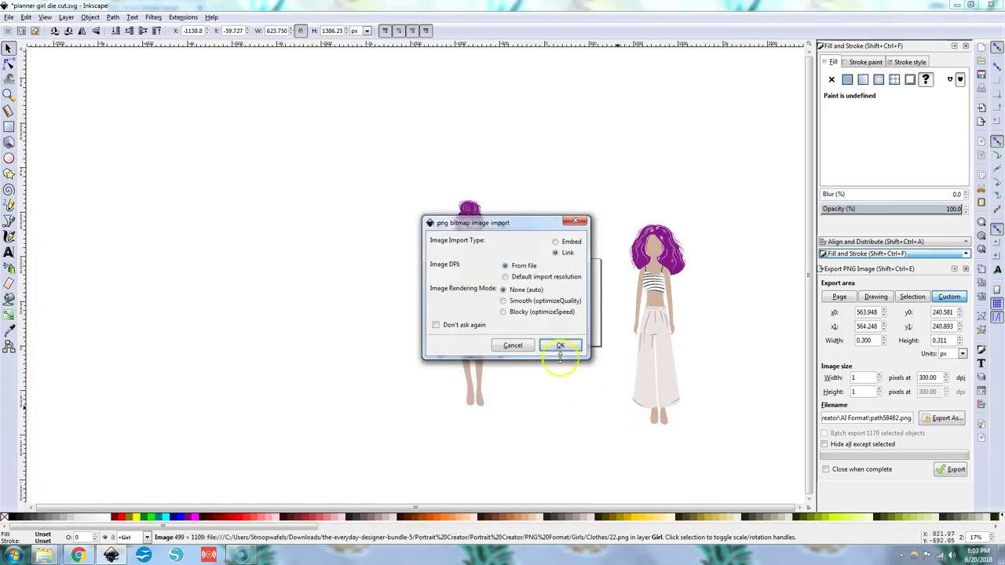
left_click(562, 343)
left_click_drag(561, 341, 567, 345)
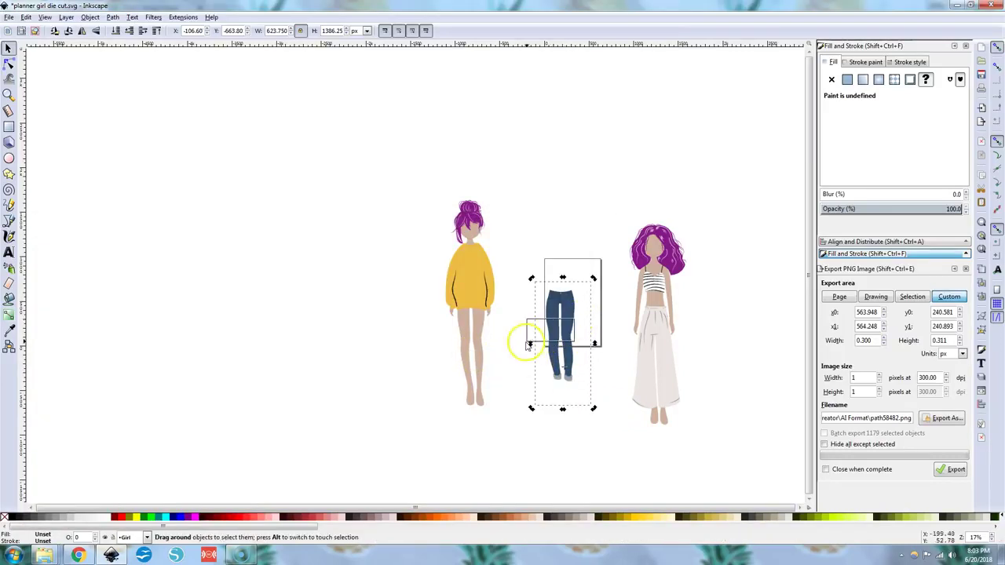
left_click_drag(568, 316, 471, 330)
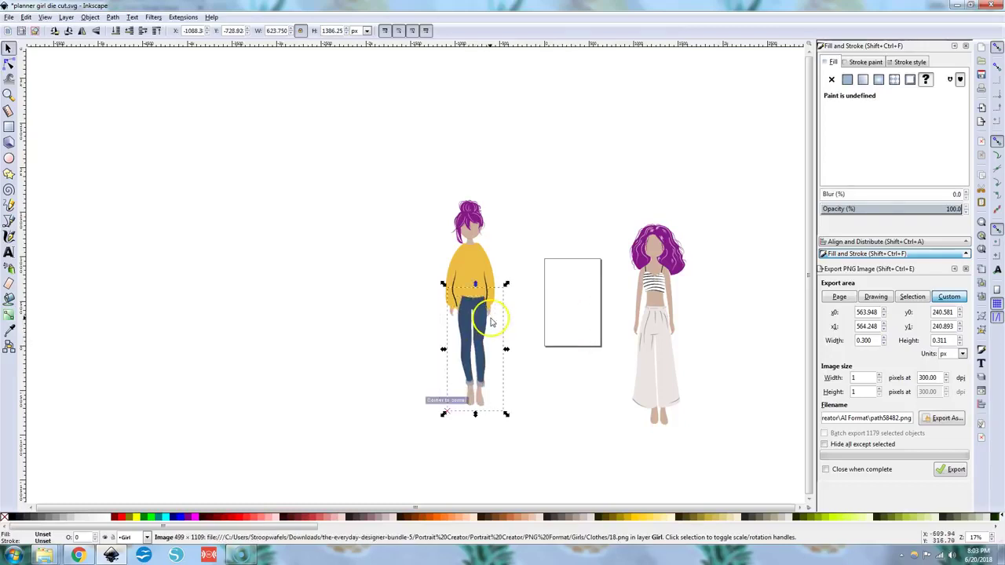
Step: Send the yellow sweater to the bottom of the stacking order, behind the girl's body
scroll(494, 318, "up", 3)
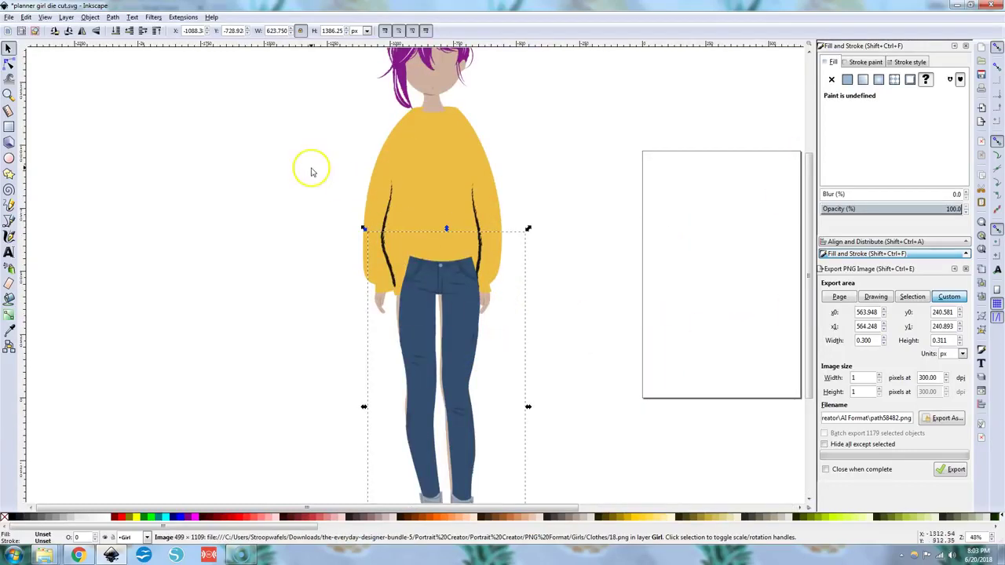
left_click_drag(453, 284, 449, 207)
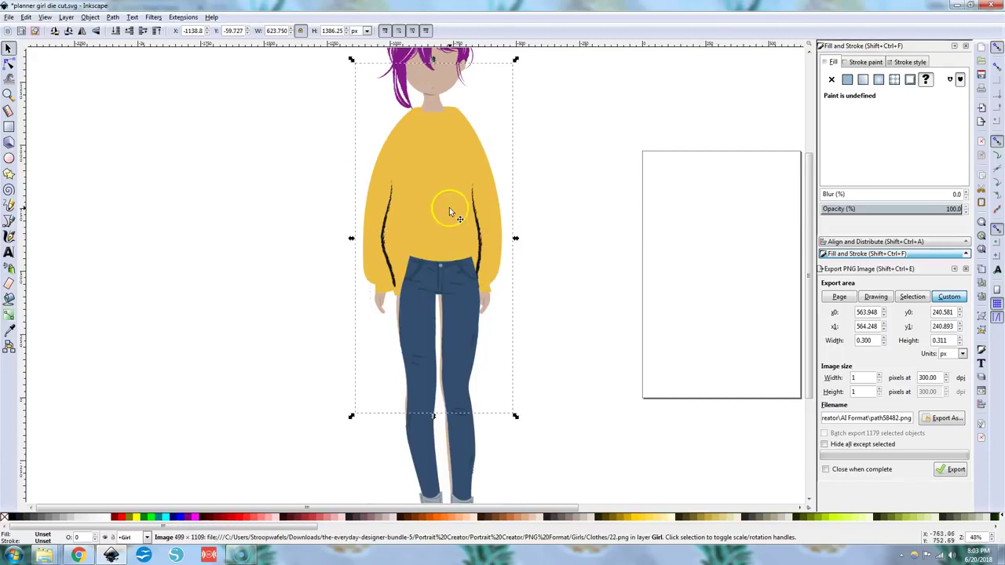
left_click(115, 31)
left_click(215, 249)
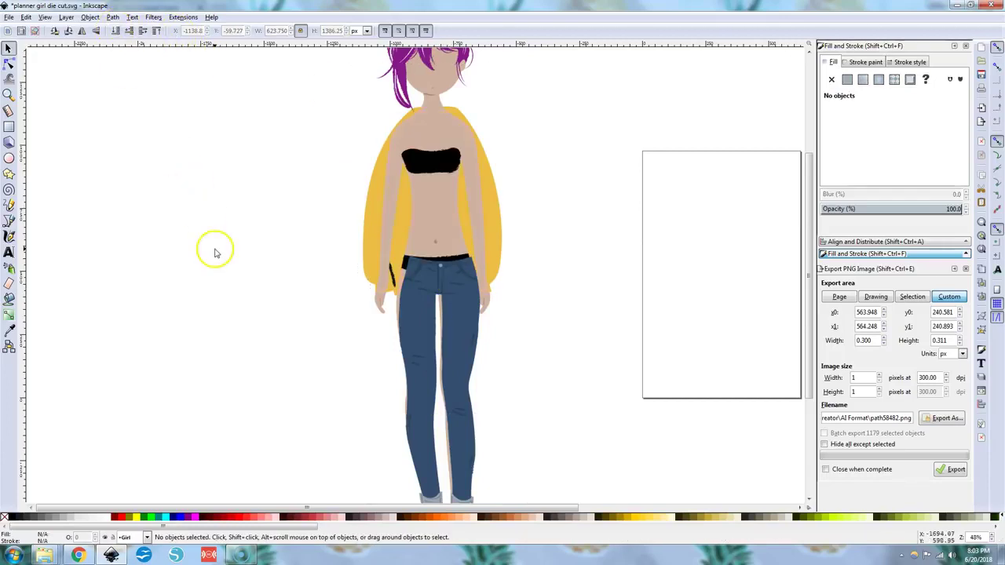
Step: Nudge the blue jeans left and up so they cover the bun-haired girl's hips and fit her legs
left_click(464, 287)
key("Left")
key("Left")
key("Left")
key("Left")
key("Left")
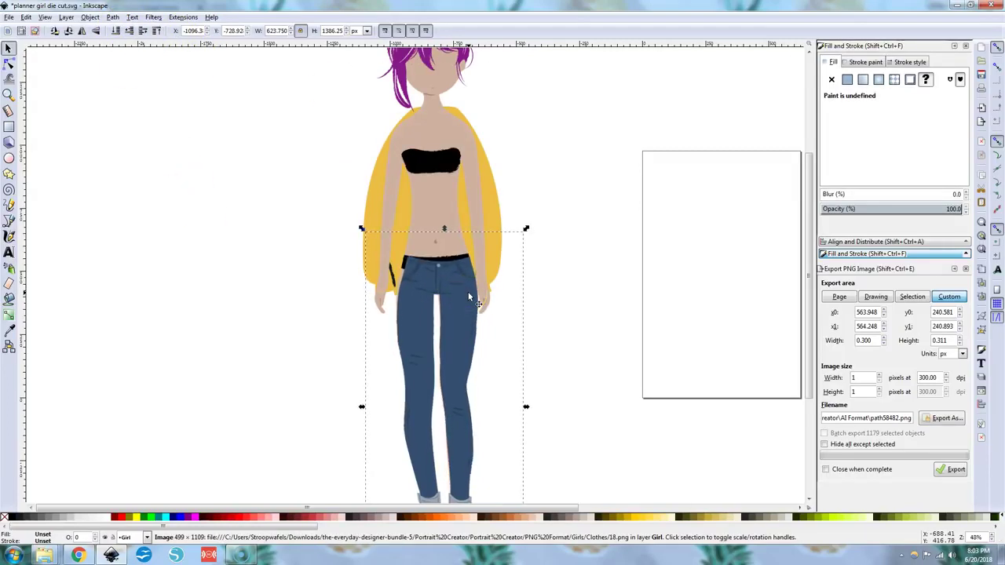
key("Up")
key("Up")
key("Up")
key("Up")
key("Up")
key("Up")
key("Up")
key("Up")
key("Up")
key("Up")
key("Up")
key("Up")
key("Up")
key("Up")
key("Up")
key("Up")
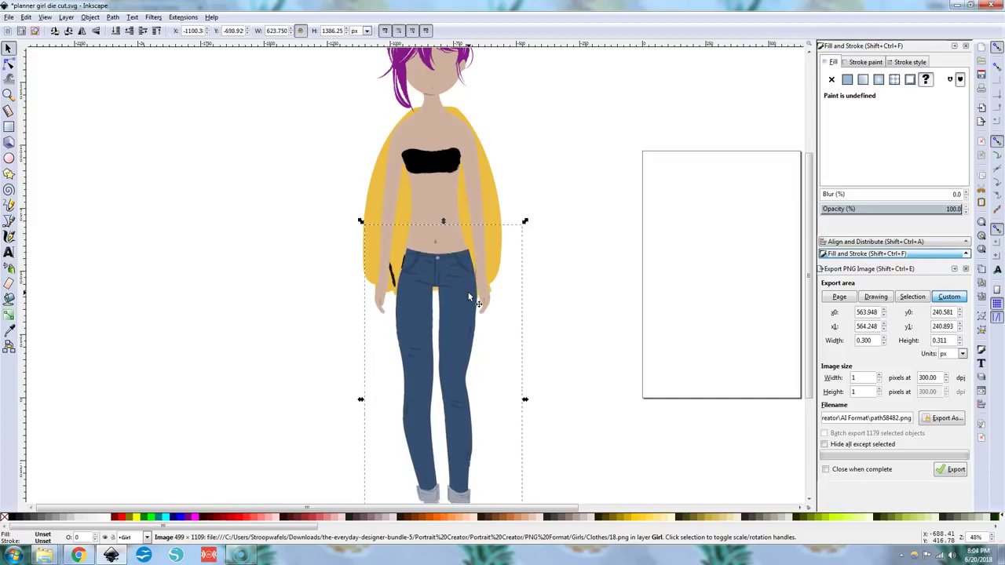
key("Left")
key("Left")
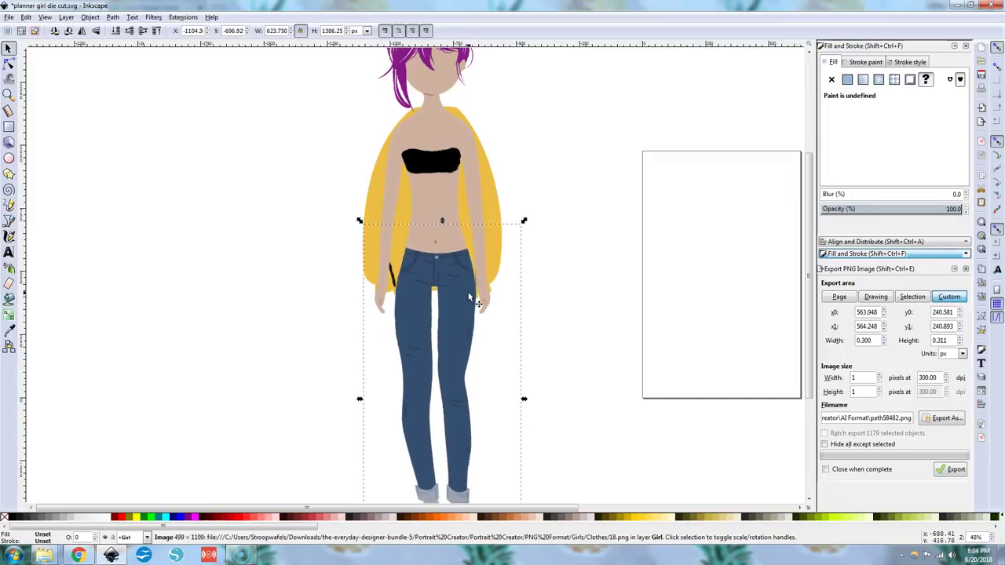
scroll(420, 177, "down", 1)
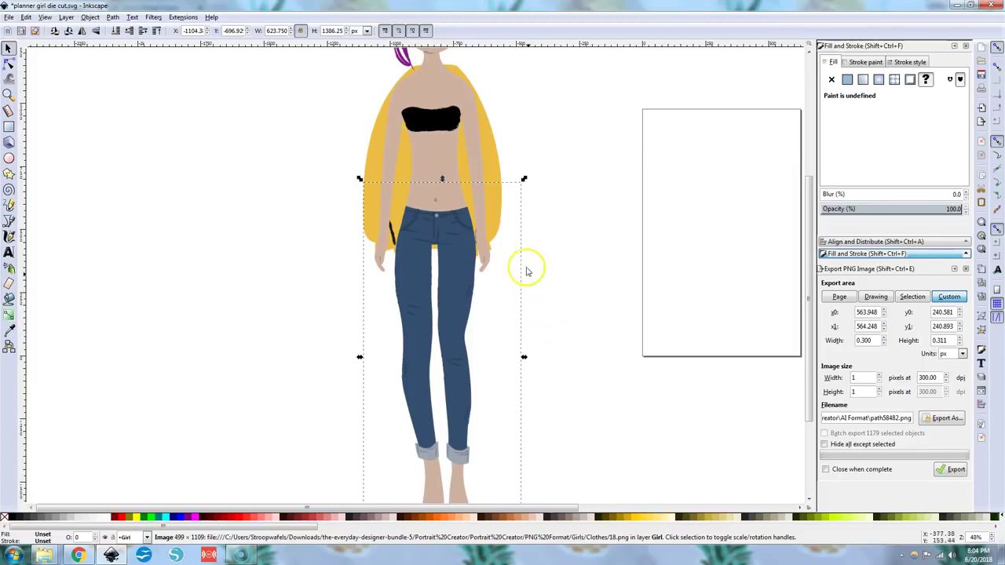
Step: Raise the yellow sweater above the body and jeans and nudge it slightly left and up to fit the girl's shoulders
scroll(560, 291, "up", 2)
left_click(498, 217)
left_click(146, 33)
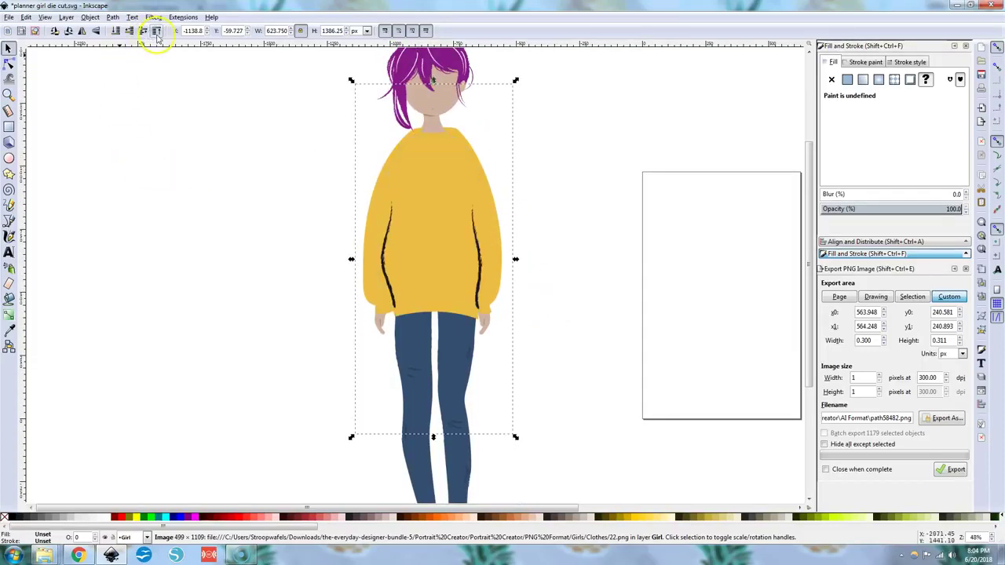
key("Left")
key("Left")
key("Left")
key("Left")
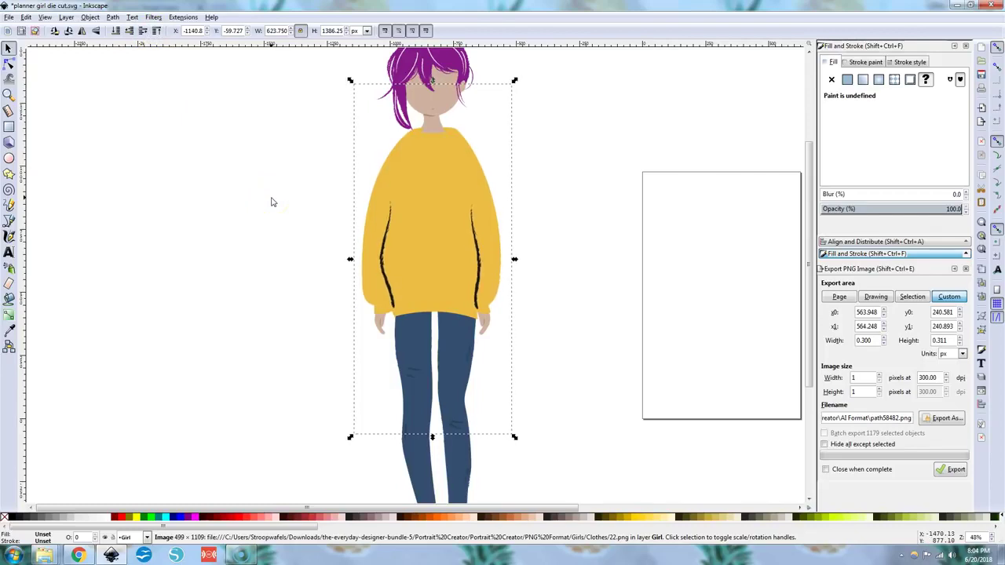
key("Right")
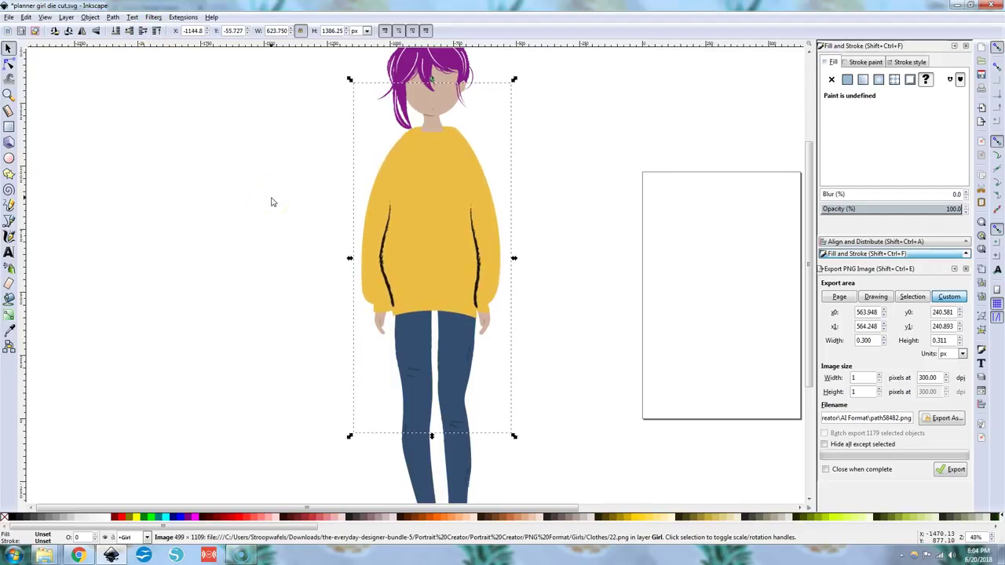
key("Right")
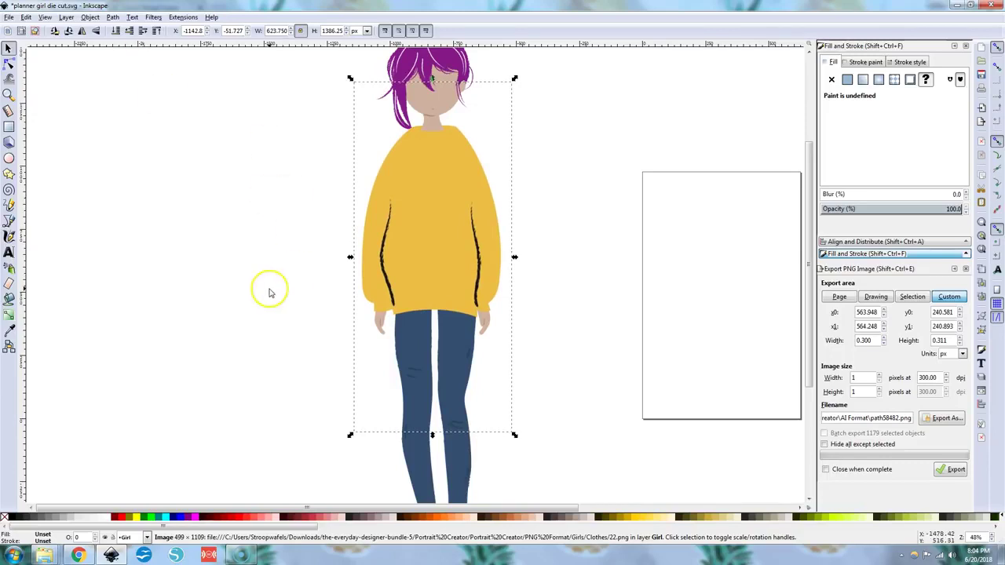
Step: Import the black strappy sandals 7.png from the Explorer Shoes folder as a linked image and place them at the curly-haired girl's feet
scroll(269, 289, "down", 2, "ctrl")
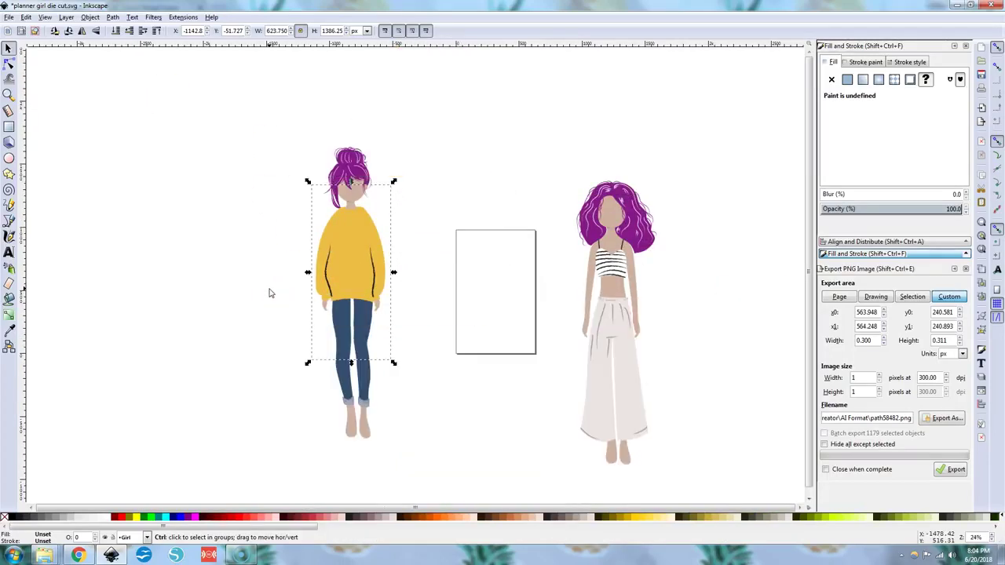
scroll(269, 293, "down", 1, "ctrl")
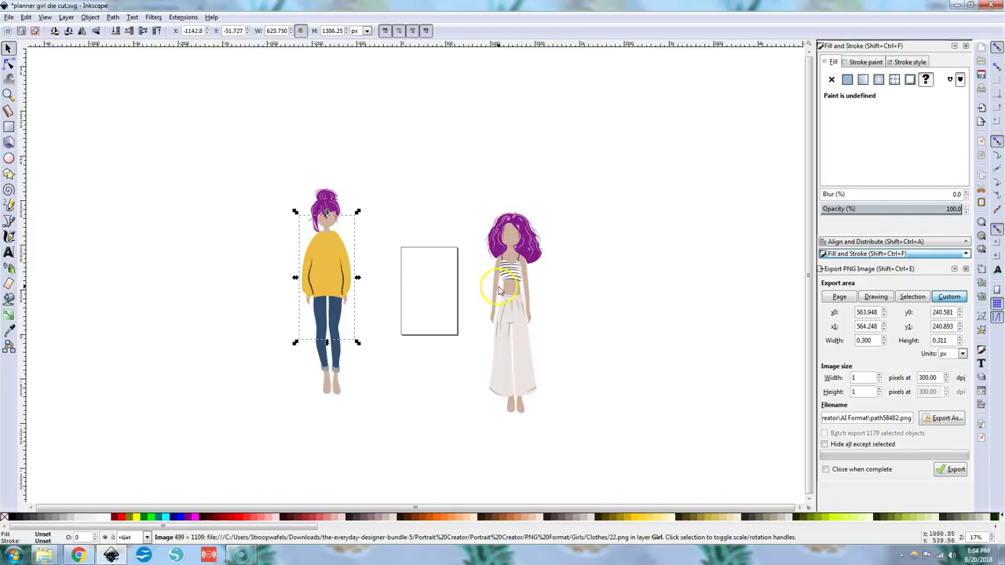
mouse_move(44, 554)
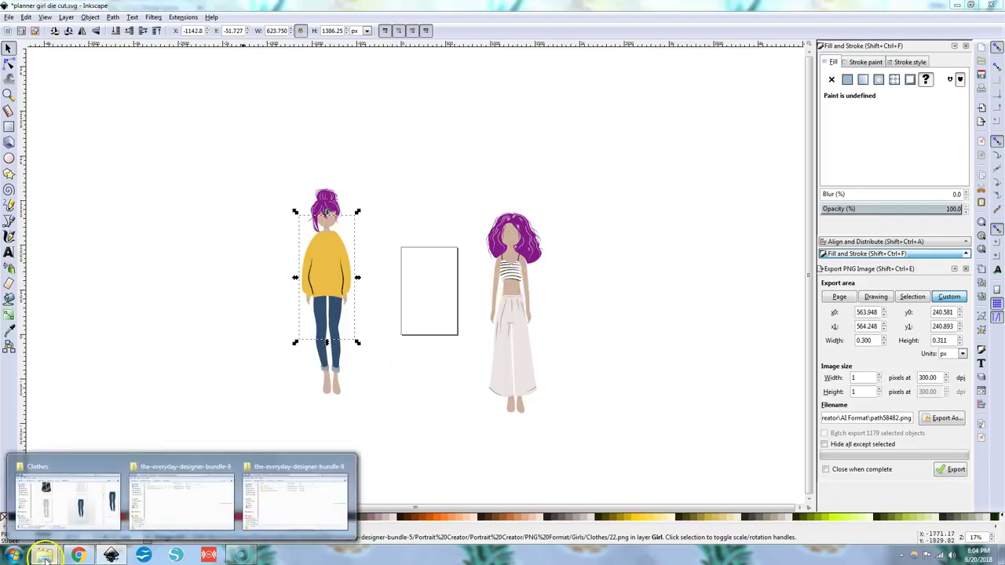
left_click(49, 494)
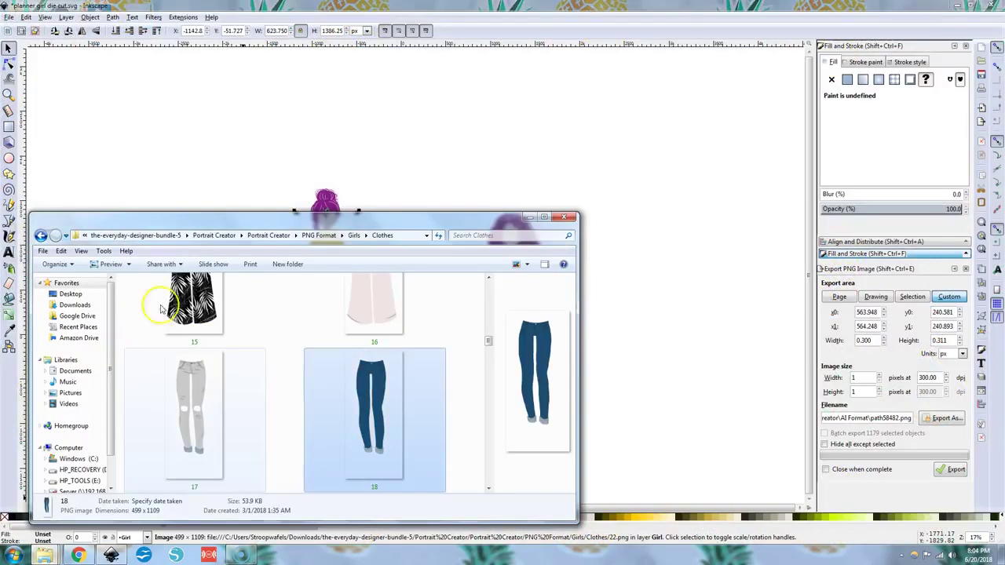
left_click(40, 236)
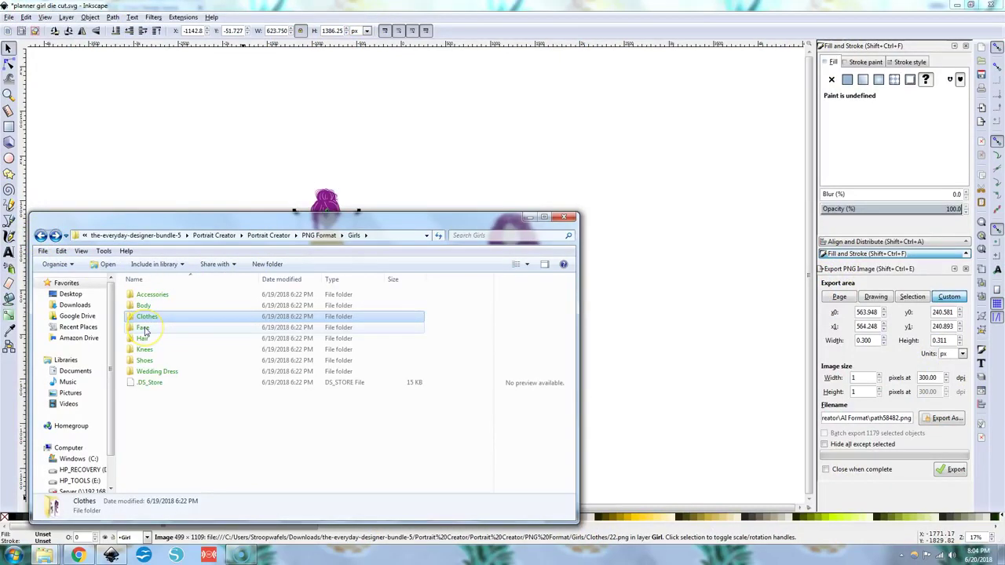
double_click(146, 361)
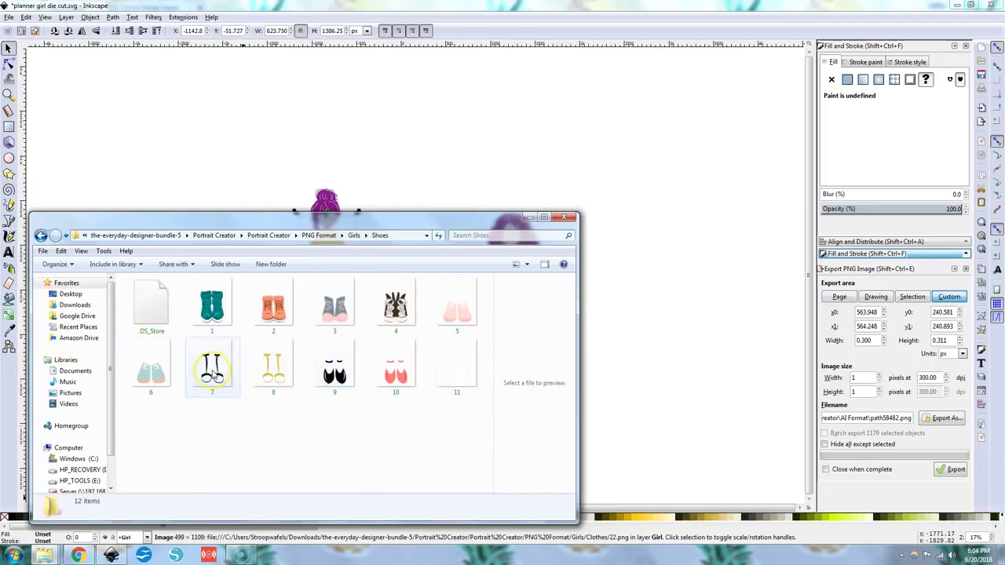
left_click_drag(212, 368, 649, 354)
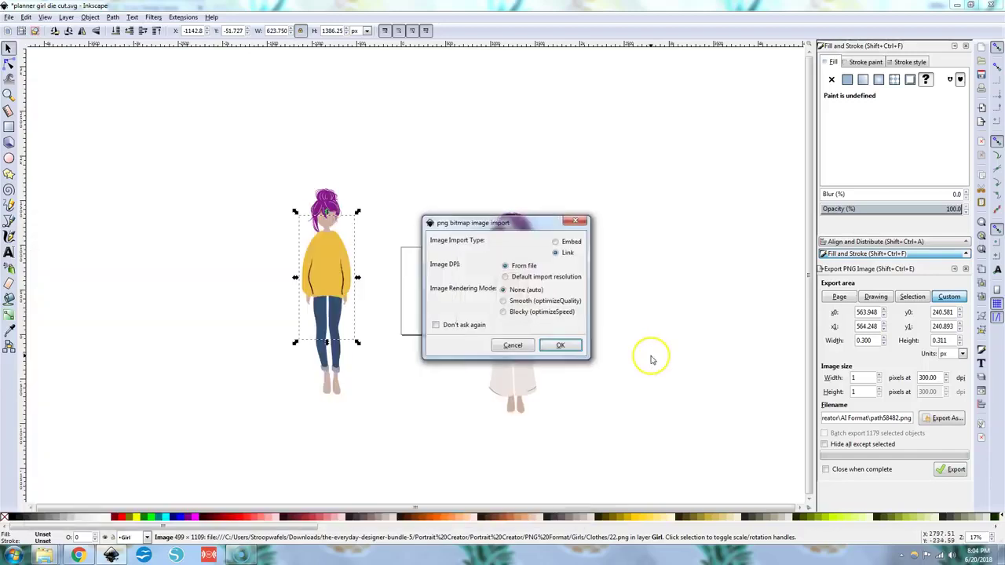
left_click(561, 346)
left_click_drag(571, 367, 518, 419)
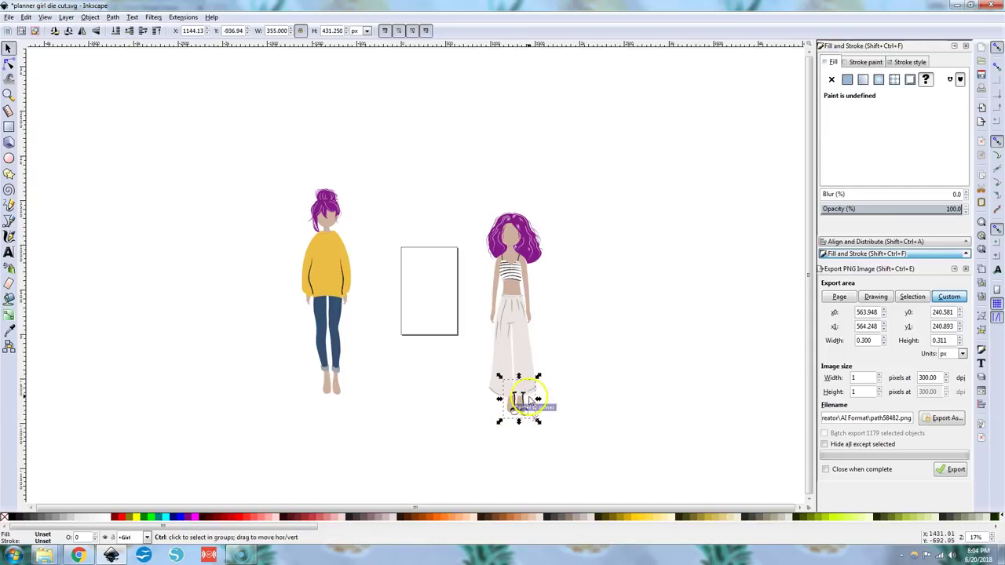
Step: Nudge the black sandals left and up until the straps and soles fit the curly-haired girl's feet
scroll(518, 418, "up", 3)
key("Left")
key("Left")
key("Left")
key("Left")
key("Left")
key("Left")
key("Left")
key("Left")
key("Left")
key("Left")
key("Left")
key("Left")
key("Left")
key("Left")
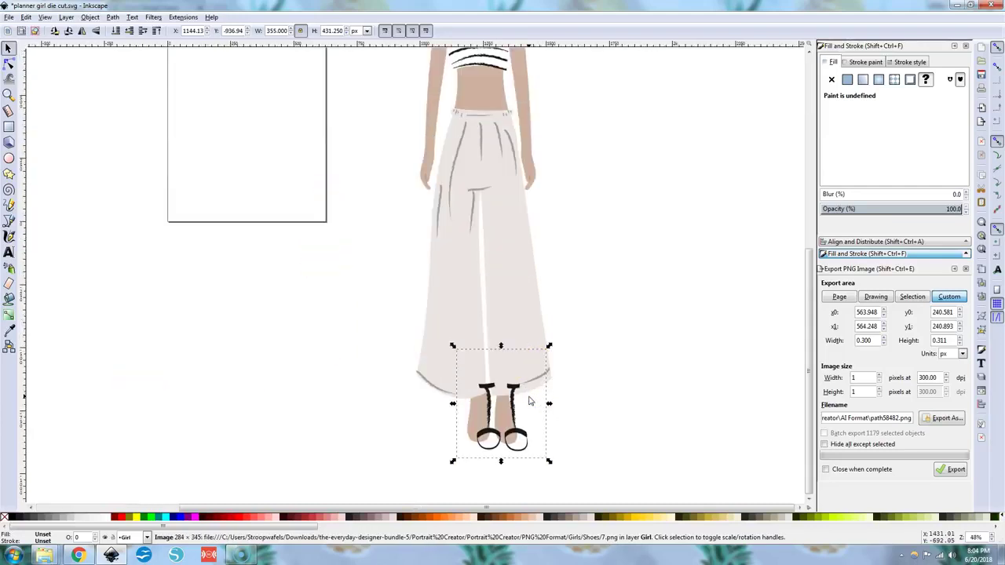
key("Left")
key("Left")
key("Left")
key("Left")
key("Left")
key("Left")
key("Left")
key("Left")
key("Up")
key("Up")
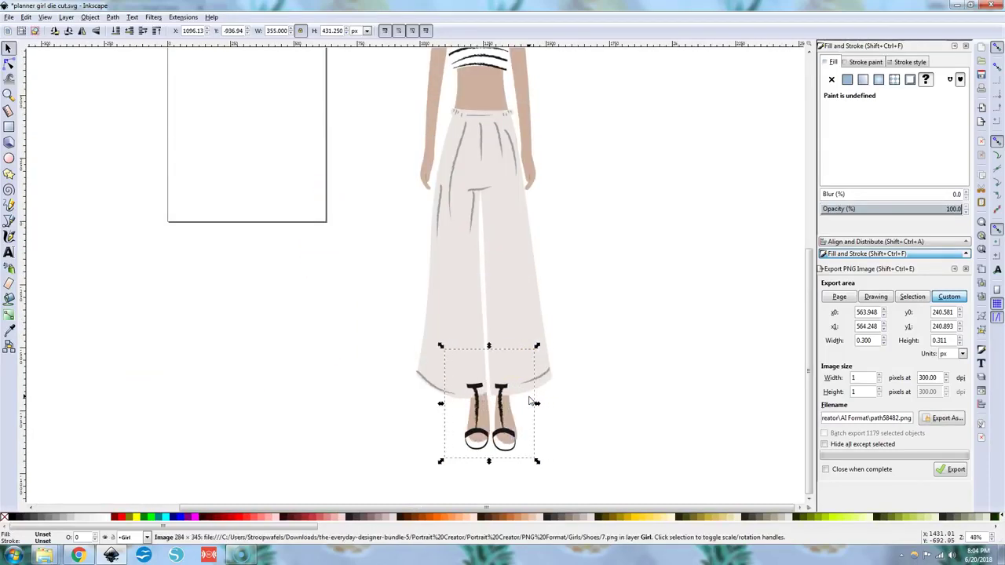
key("Up")
key("Up")
key("Up")
key("Up")
key("Up")
key("Up")
key("Up")
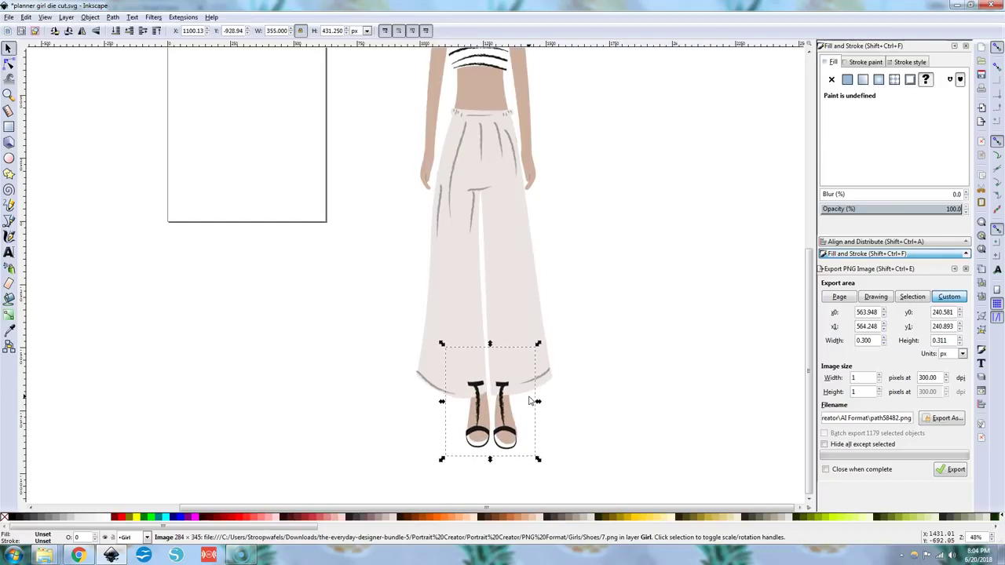
key("Right")
key("Right")
key("Up")
key("Up")
key("Up")
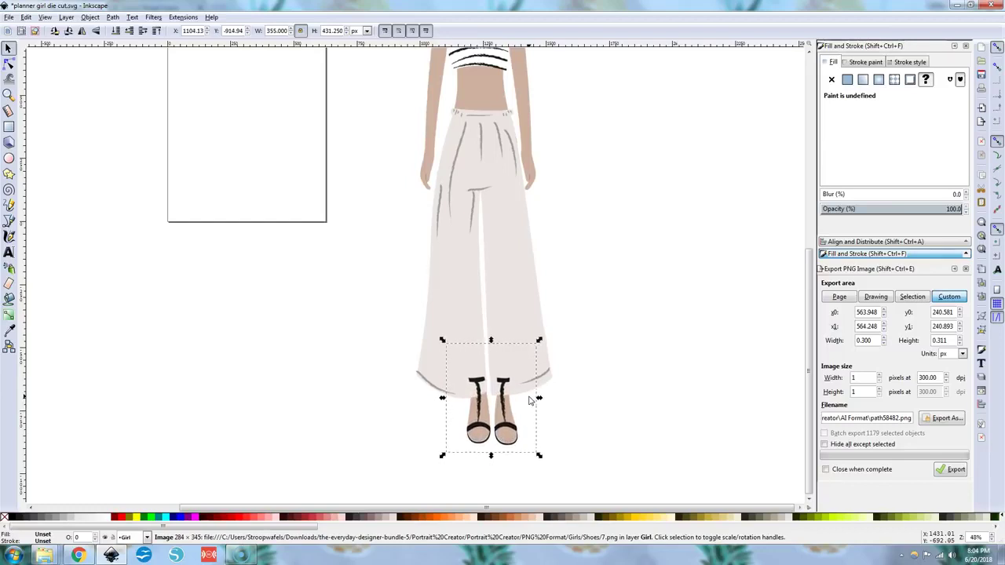
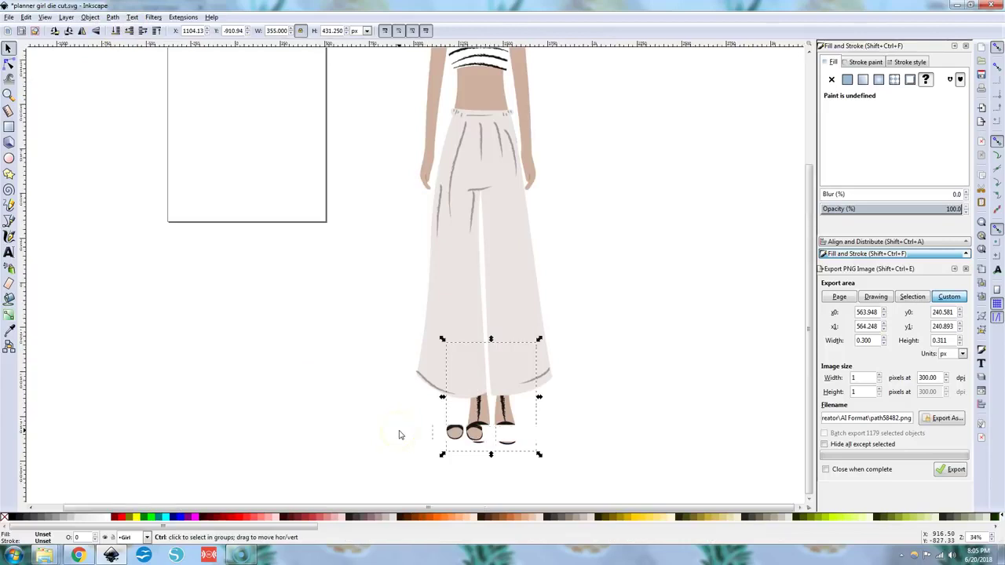
Step: Import the black sunglasses 2.png from the Explorer Accessories folder as a linked image and place them on top of the curly-haired girl's hair
scroll(398, 434, "down", 2)
scroll(398, 434, "down", 1)
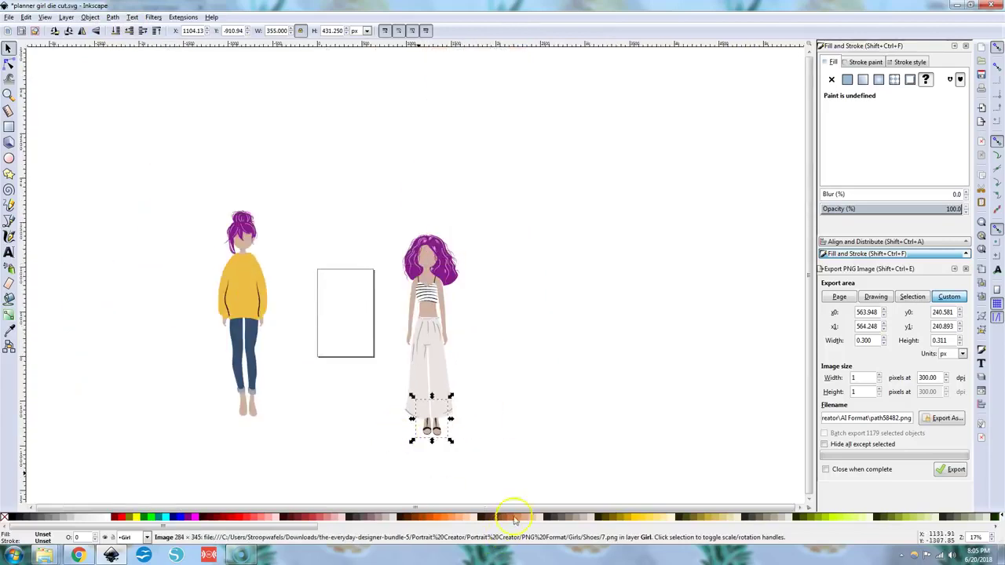
mouse_move(47, 555)
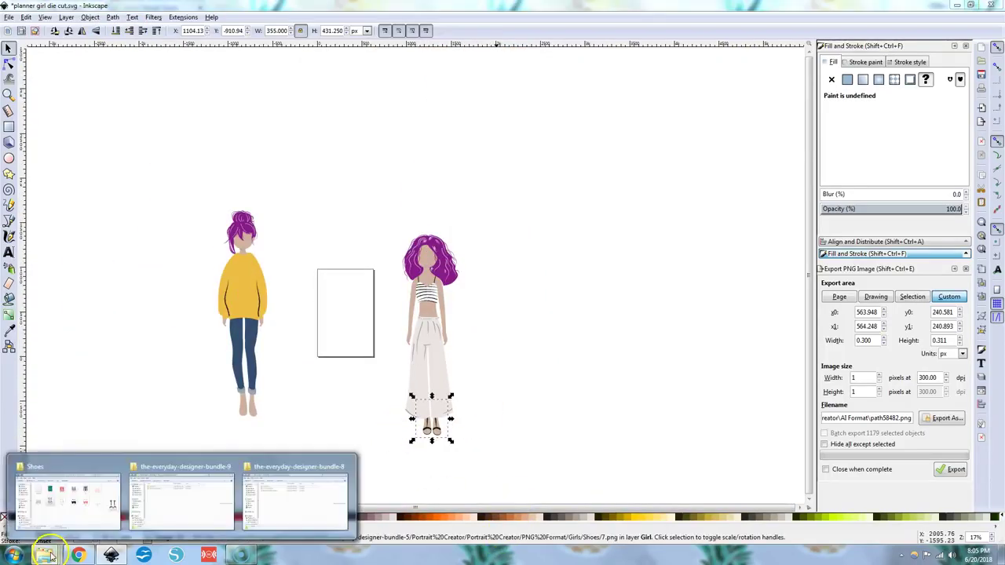
left_click(69, 495)
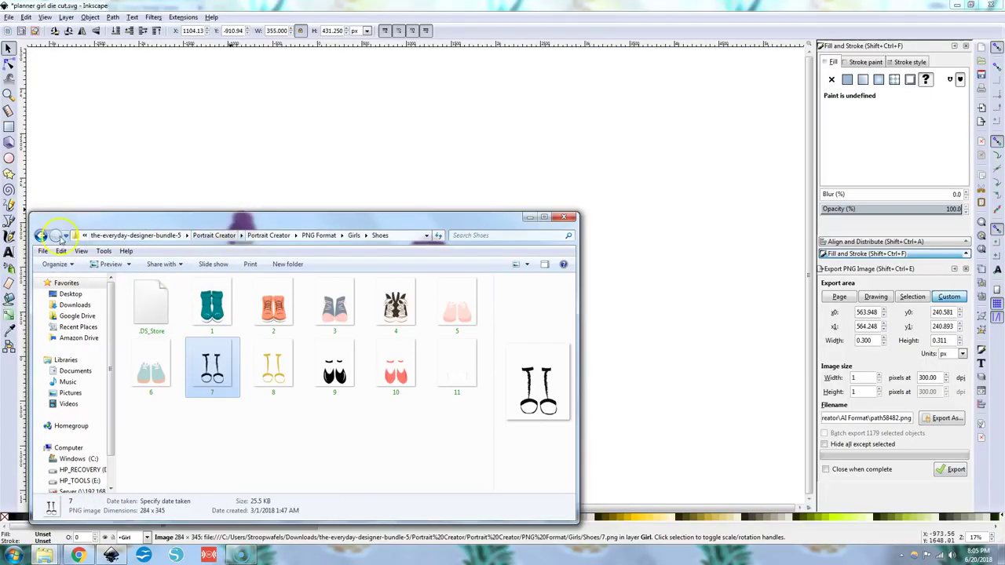
left_click(41, 235)
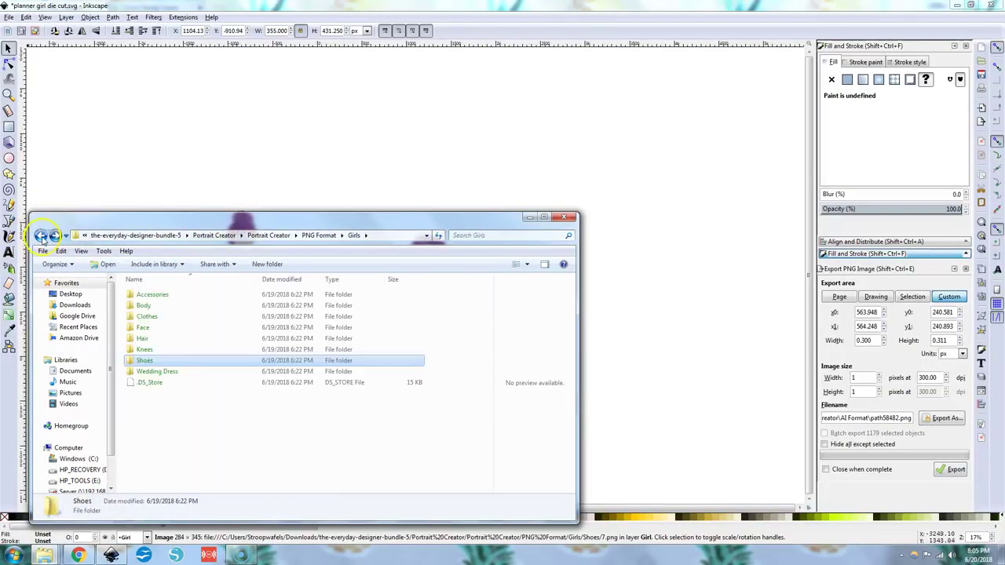
double_click(148, 293)
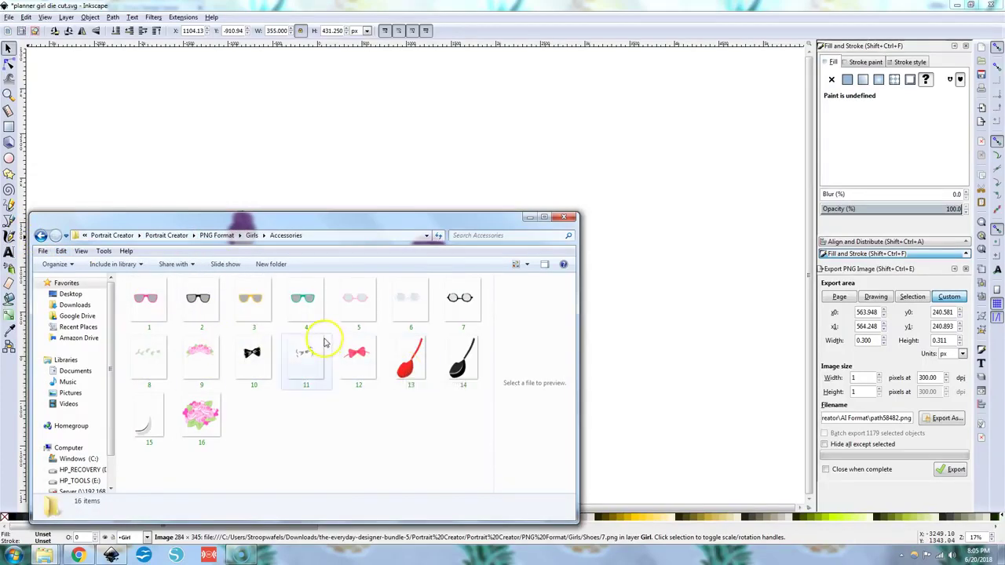
left_click_drag(197, 299, 635, 314)
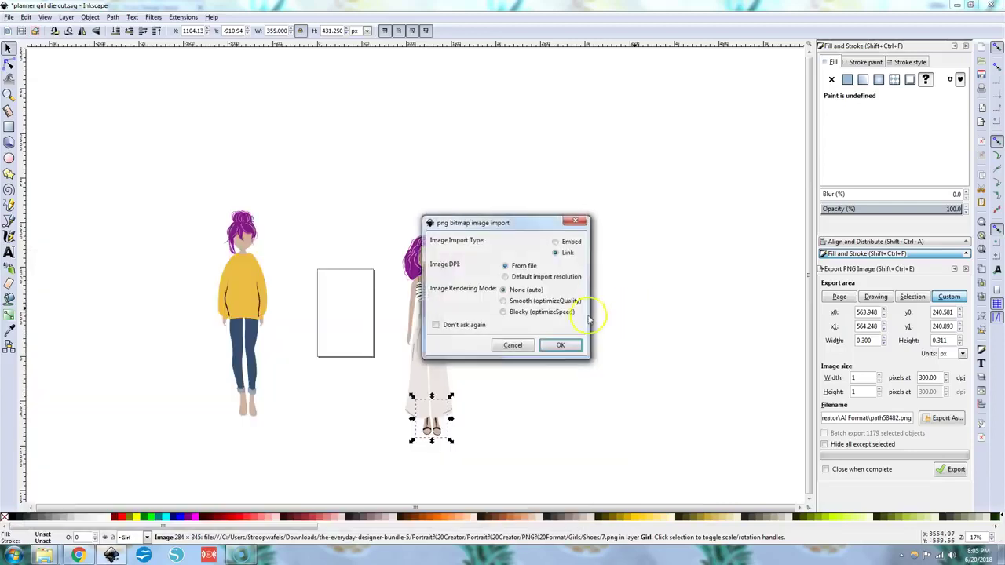
left_click(556, 348)
left_click_drag(551, 340, 406, 217)
key("super")
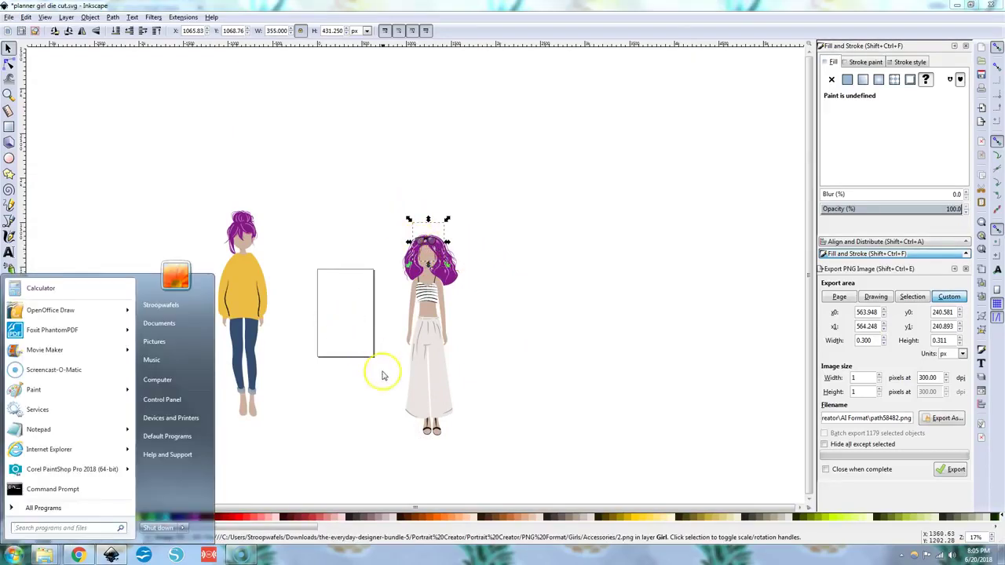
left_click(382, 375)
Step: Select the black sunglasses image resting on the curly-haired girl's hair, rather than the hair group
scroll(403, 264, "up", 1)
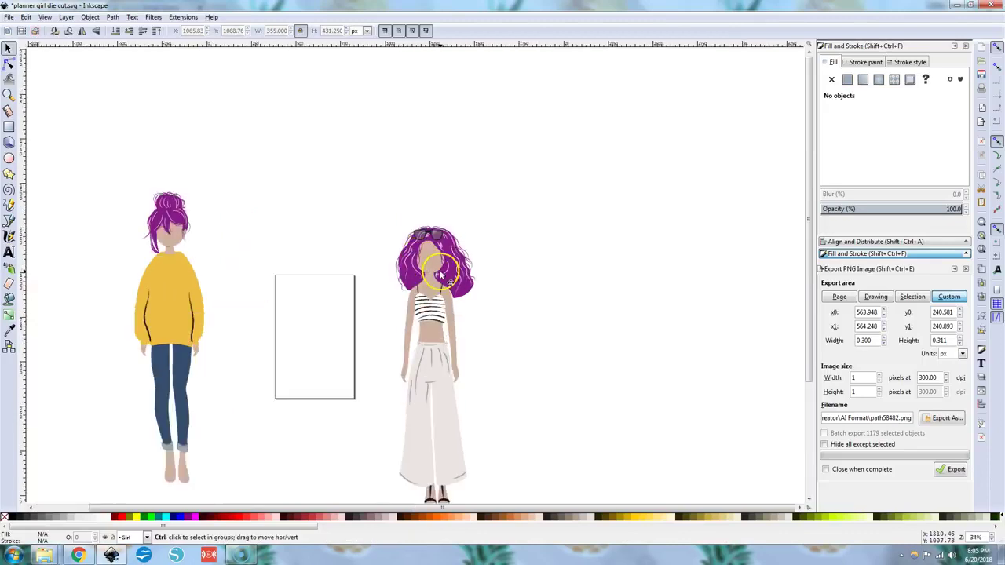
scroll(442, 273, "up", 2)
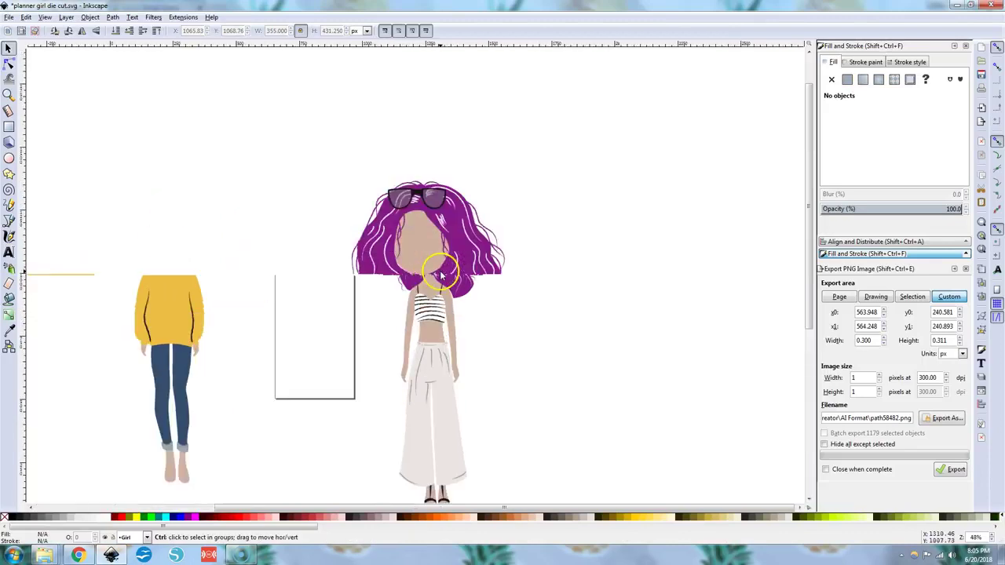
left_click(416, 203)
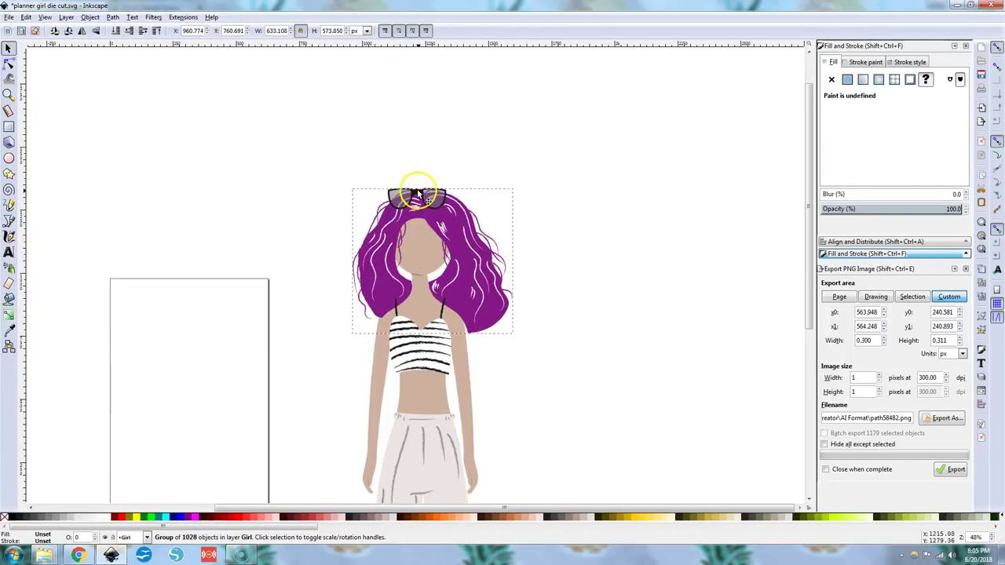
left_click(416, 194, "alt")
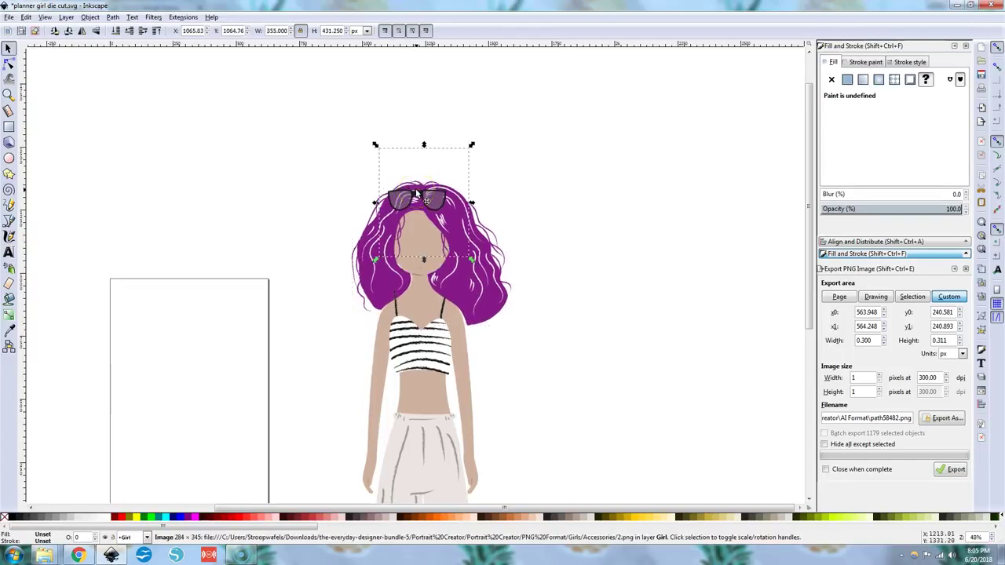
Step: Nudge the black sunglasses down slightly on the long-haired girl's head so they sit just above her forehead
key("Down")
key("Down")
key("Down")
key("Down")
key("Down")
key("Down")
key("Down")
key("Down")
key("Down")
key("Down")
key("Down")
key("Down")
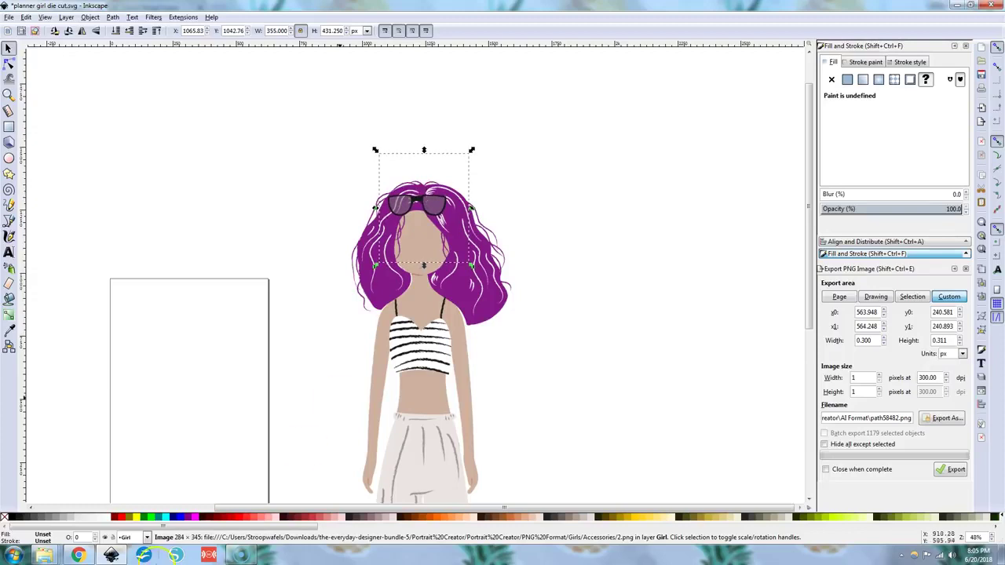
Step: Import the teal sunglasses 4.png from the Accessories folder as a linked image and park them beside the page, away from the girl
mouse_move(44, 555)
left_click(67, 502)
left_click_drag(320, 281, 673, 286)
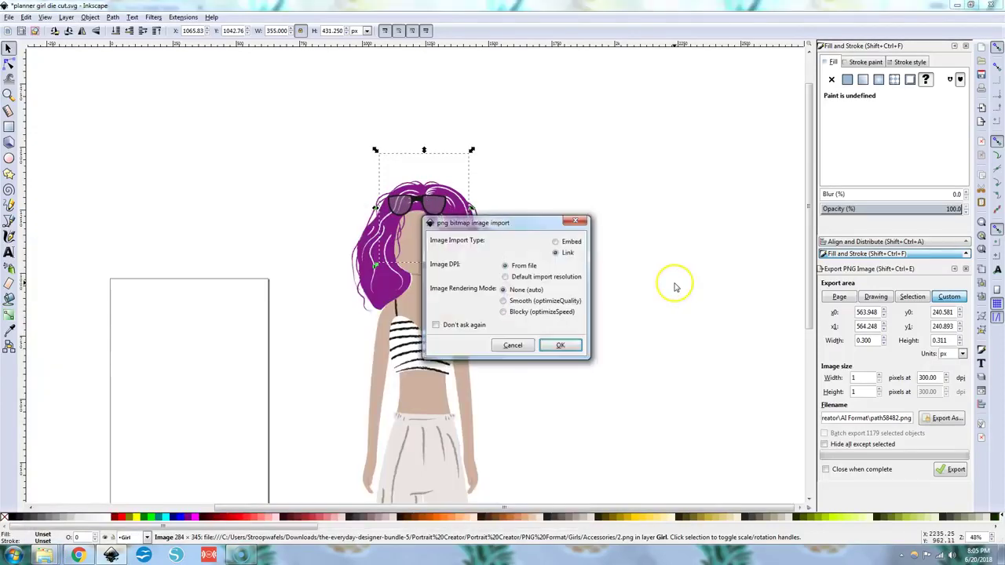
left_click(560, 346)
left_click_drag(549, 341, 57, 267)
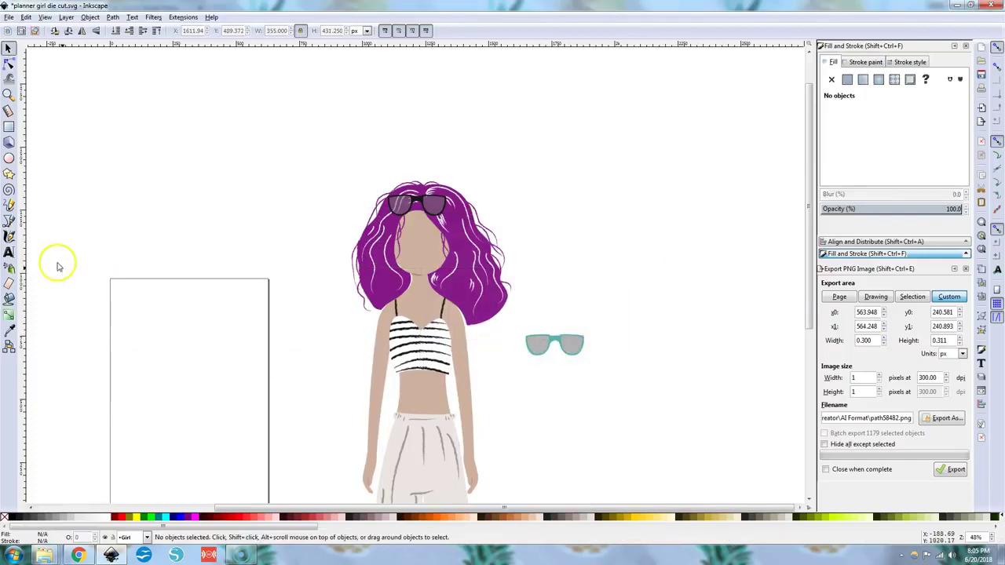
left_click_drag(555, 344, 72, 257)
Step: Import the closed eyes 17.png from the Girls Face folder as a linked image and place them on the long-haired girl's face
mouse_move(44, 555)
left_click(65, 502)
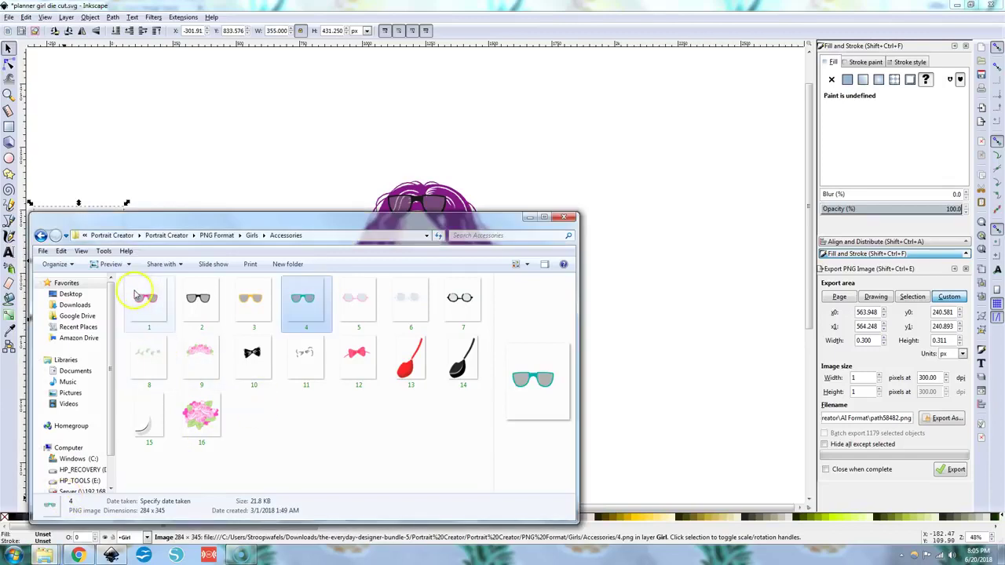
left_click(41, 235)
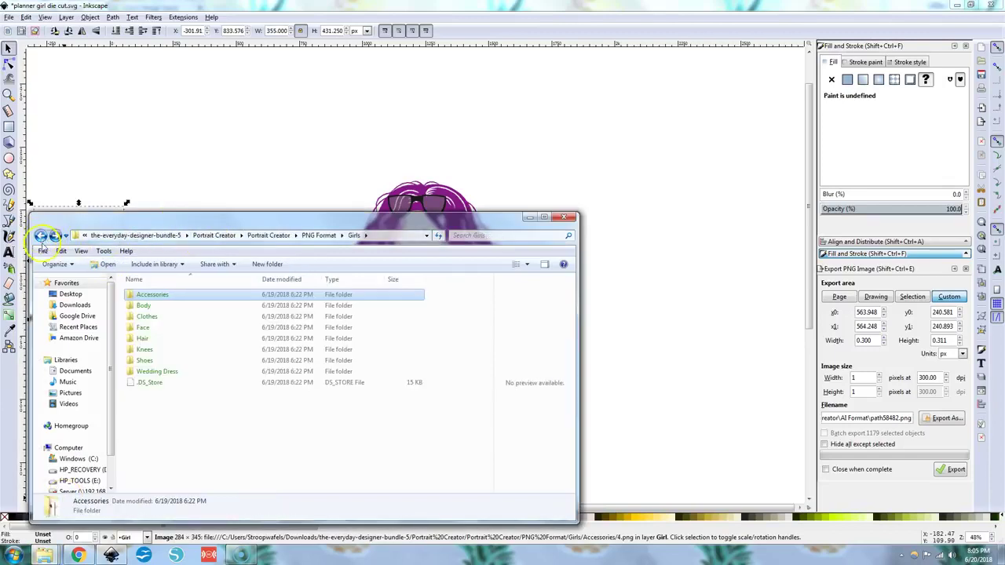
left_click(155, 333)
double_click(156, 334)
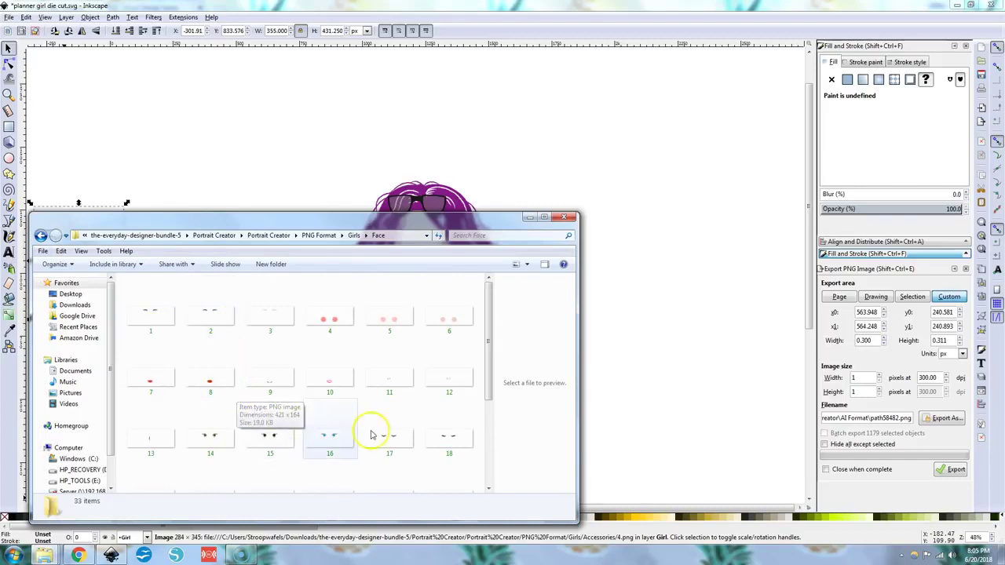
left_click_drag(393, 439, 638, 362)
left_click(563, 346)
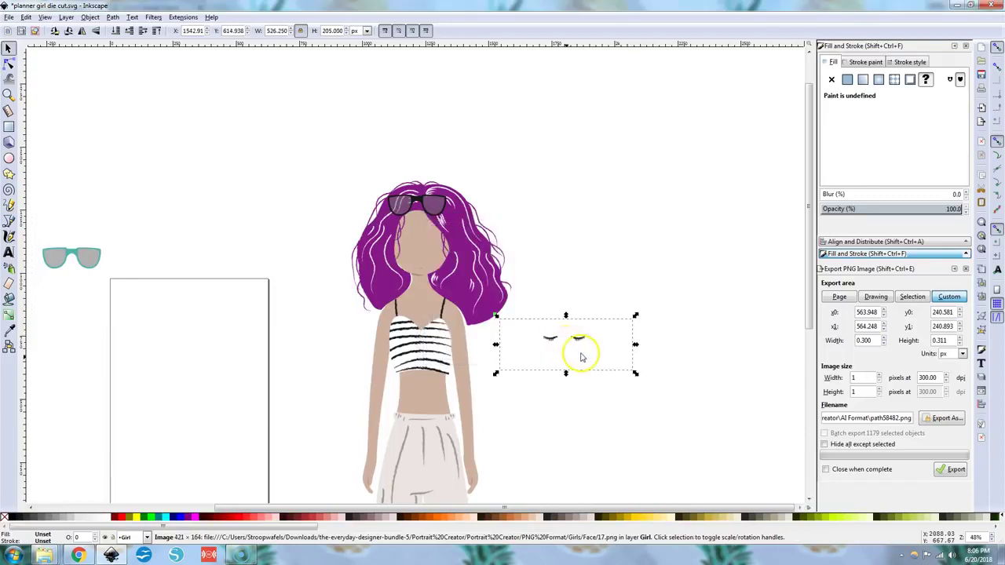
left_click_drag(580, 341, 429, 252)
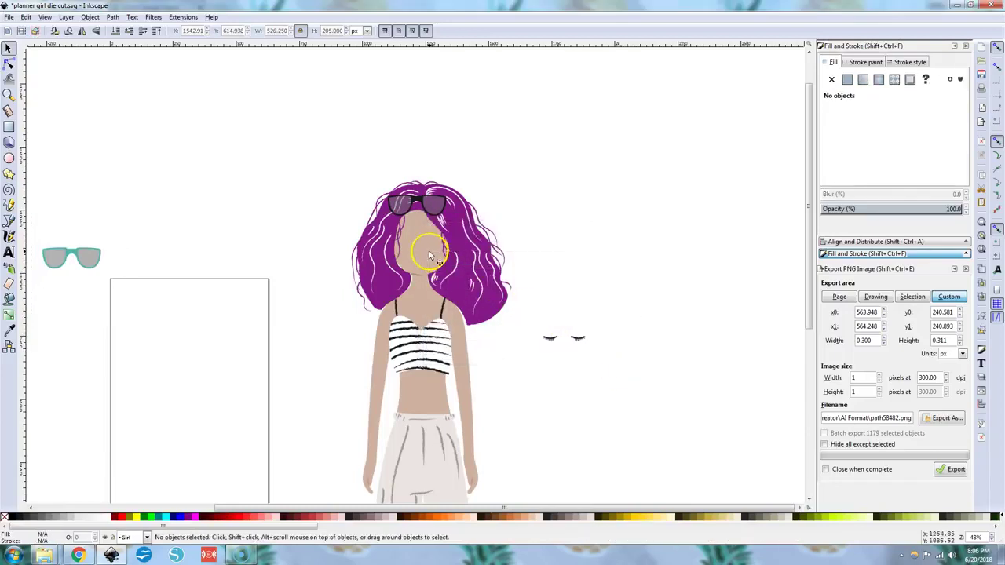
left_click_drag(578, 343, 409, 237)
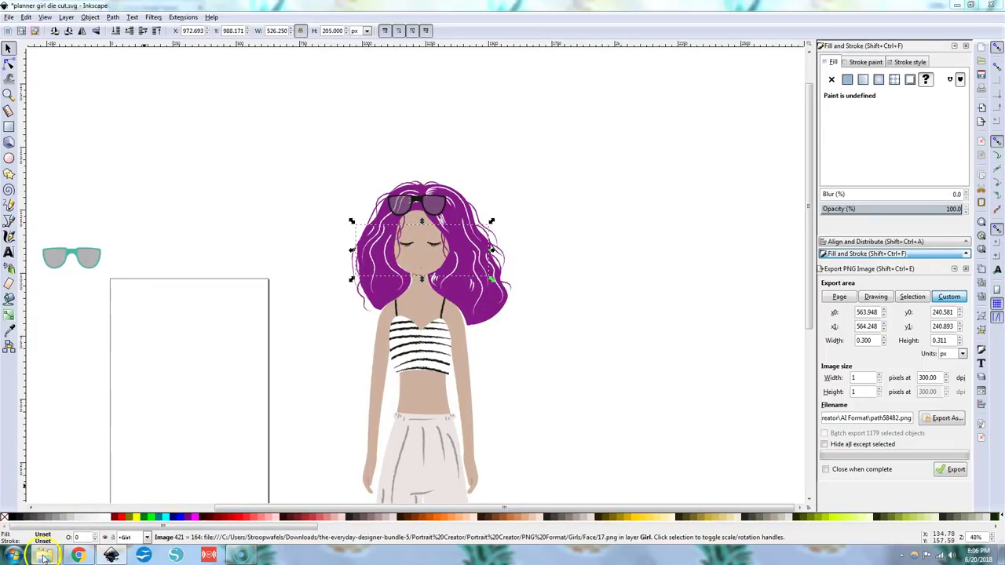
Step: Import the nose 13.png from the Face folder as a linked image and place it between the long-haired girl's eyes
mouse_move(43, 555)
left_click(67, 505)
left_click_drag(152, 437, 673, 348)
left_click(573, 346)
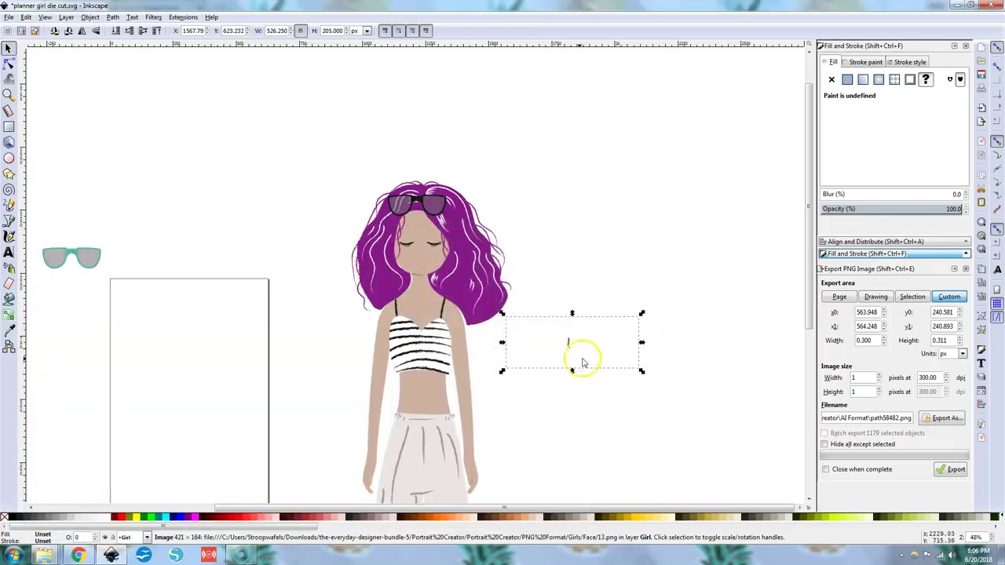
left_click_drag(569, 345, 405, 246)
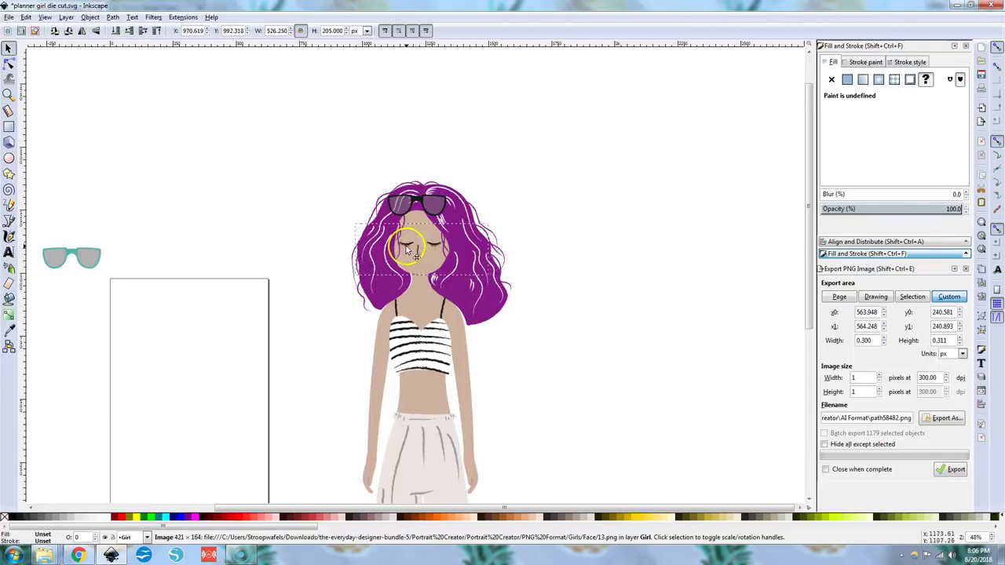
left_click(620, 284)
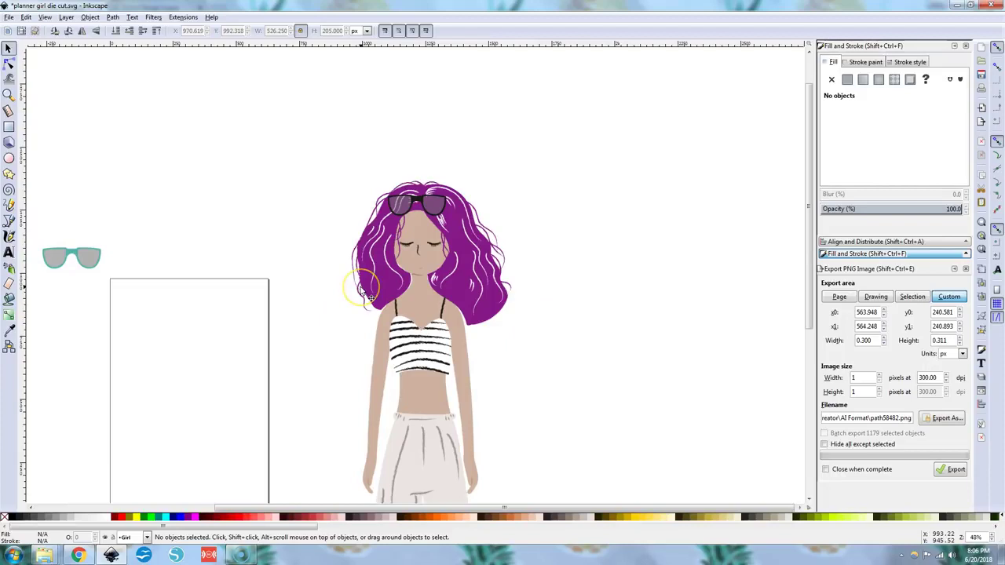
scroll(378, 298, "down", 1)
scroll(378, 299, "up", 1)
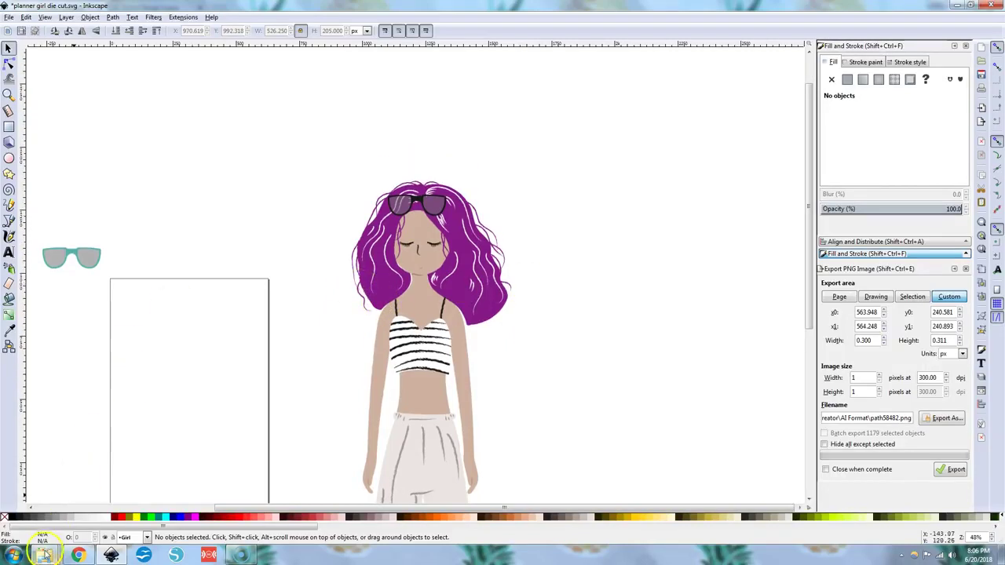
Step: Try the thin smile 9.png from the Face folder on the long-haired girl's face, then remove it
mouse_move(44, 554)
left_click(67, 499)
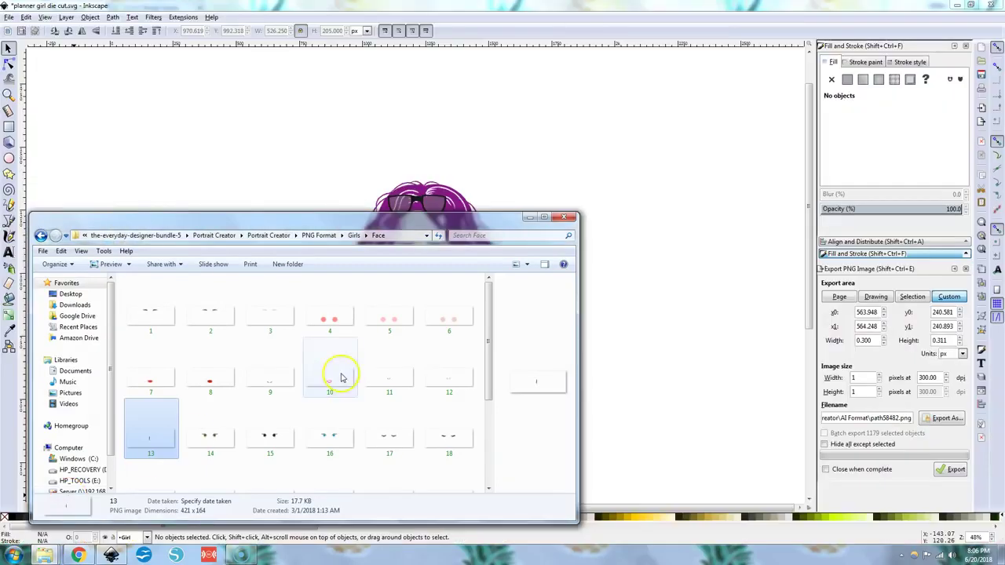
left_click_drag(269, 381, 624, 384)
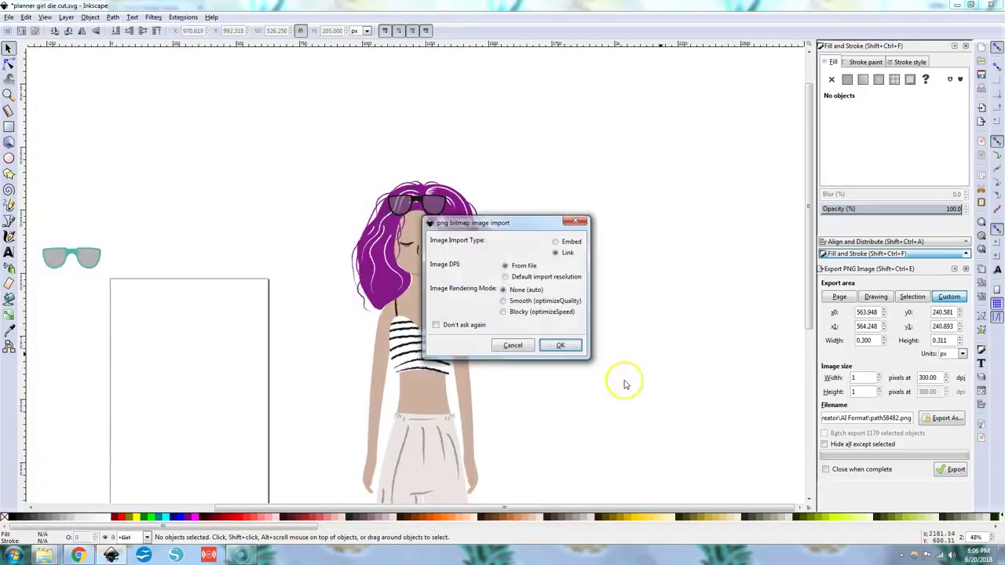
left_click(567, 346)
left_click_drag(575, 362, 420, 266)
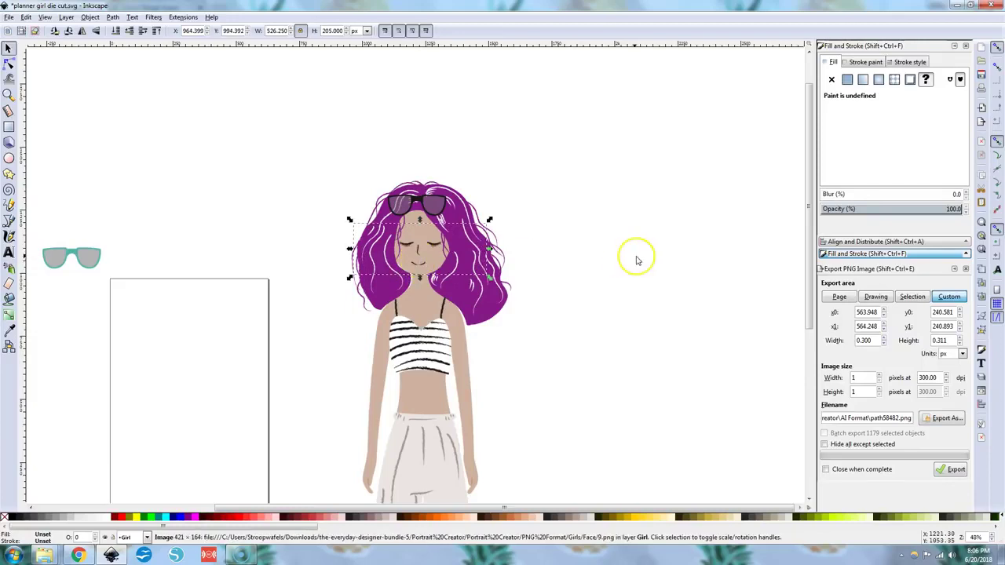
left_click(637, 261)
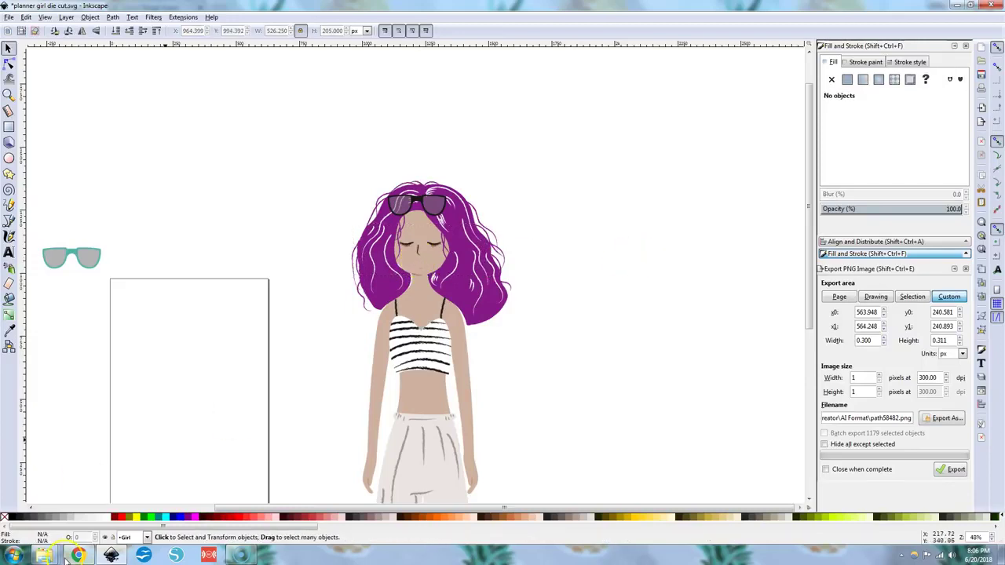
Step: Import the pink lips 10.png from the Face folder as a linked image and place them below the long-haired girl's nose
mouse_move(47, 553)
left_click(110, 486)
left_click_drag(330, 382, 688, 367)
left_click(573, 347)
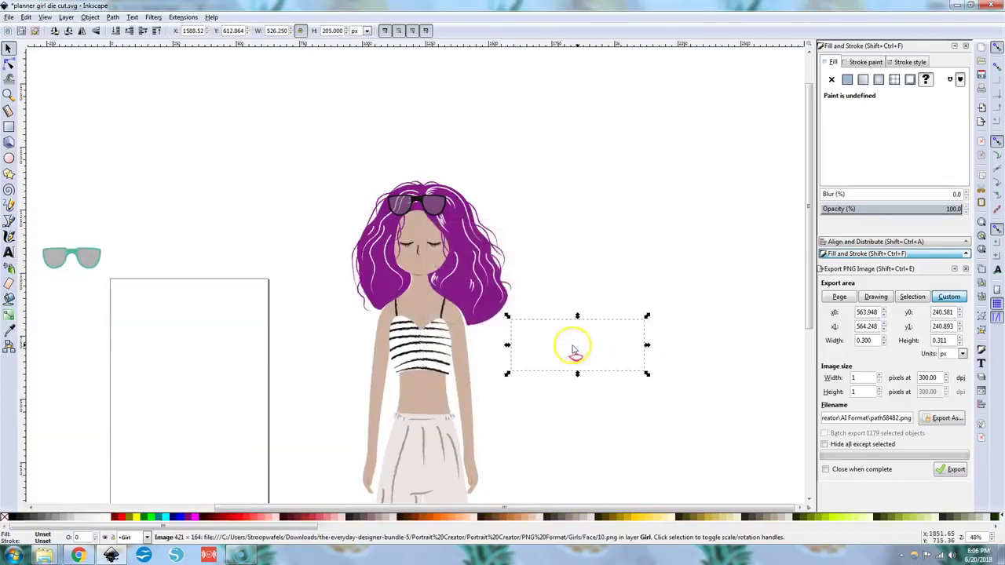
left_click_drag(575, 351, 402, 259)
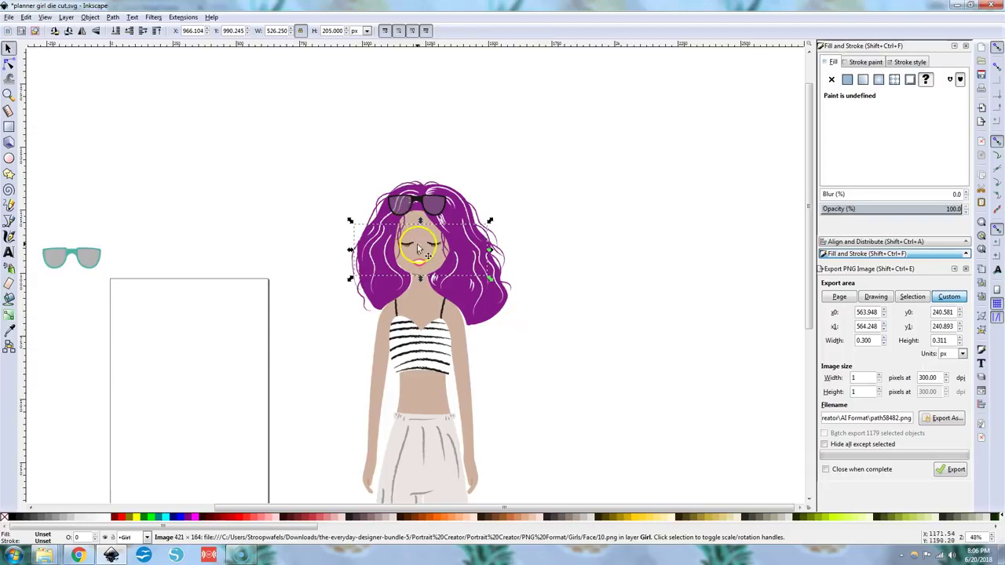
left_click(617, 271)
Step: Move the teal sunglasses onto the face of the girl in the yellow sweater and nudge them left and up over her eyes
scroll(617, 271, "down", 3)
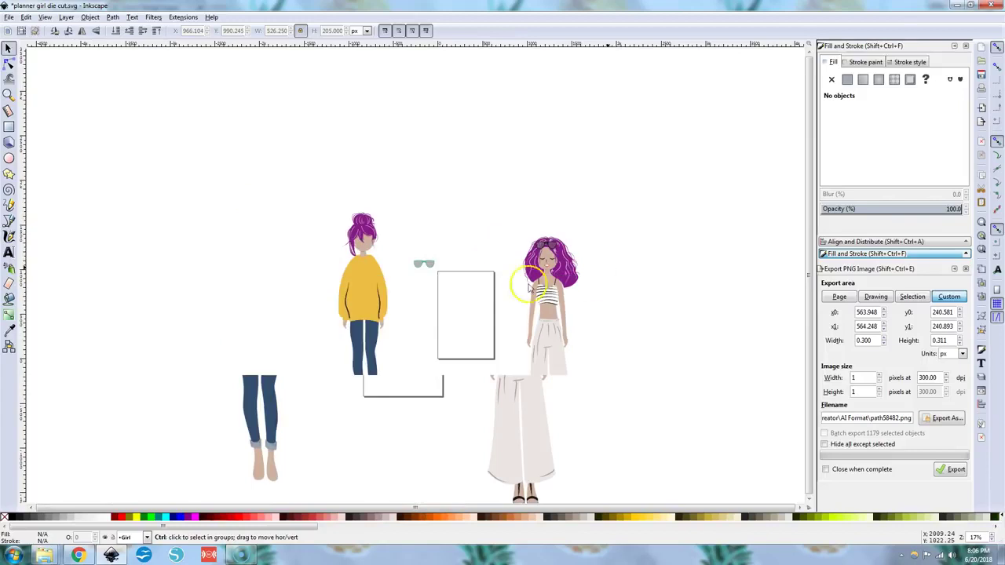
left_click_drag(424, 264, 345, 232)
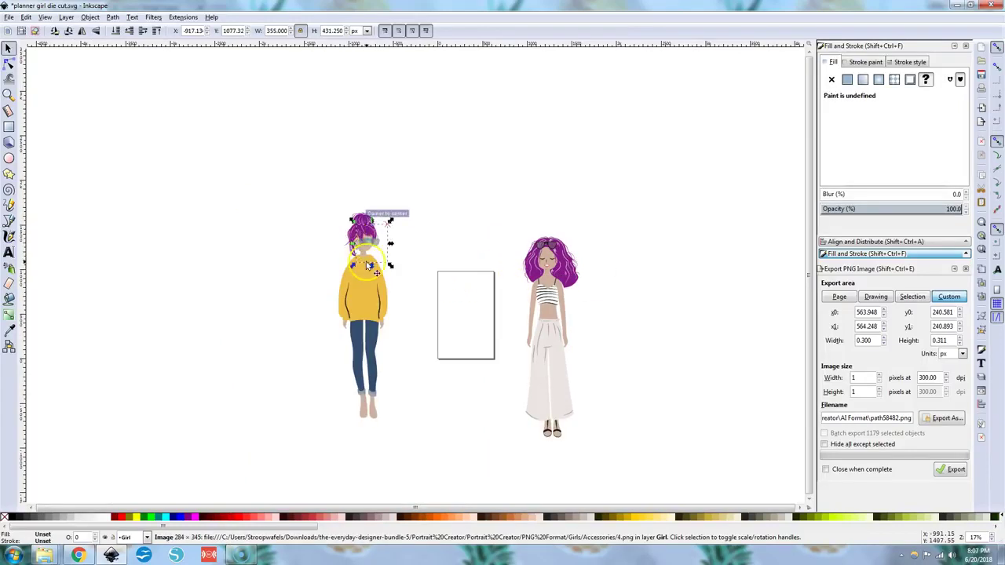
scroll(353, 244, "up", 4)
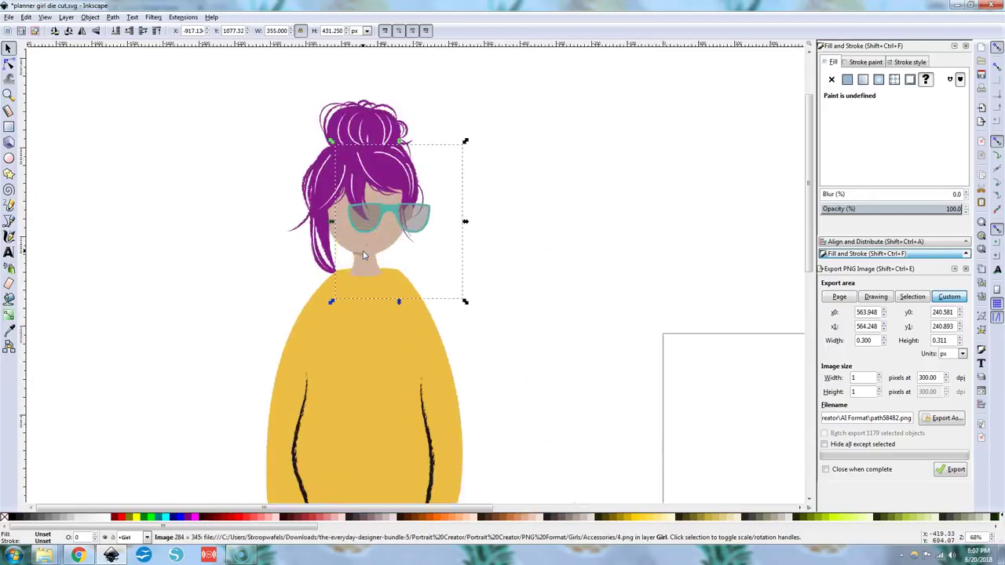
key("Left")
key("Left")
key("Left")
key("Left")
key("Left")
key("Left")
key("Left")
key("Left")
key("Left")
key("Left")
key("Left")
key("Left")
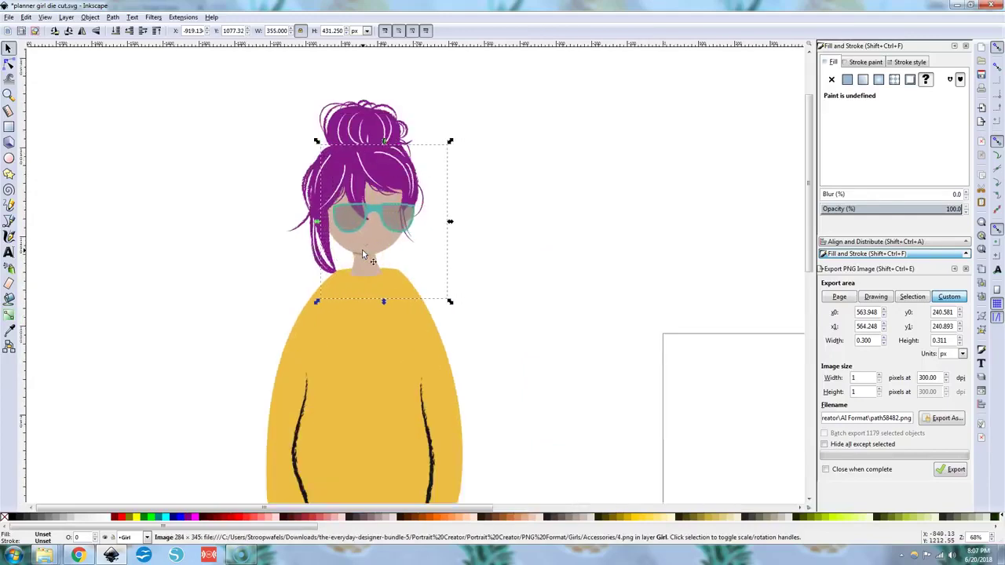
key("Up")
key("Up")
key("Up")
key("Up")
key("Up")
key("Up")
key("Up")
key("Up")
key("Up")
key("Up")
key("Left")
key("Left")
key("Left")
key("Left")
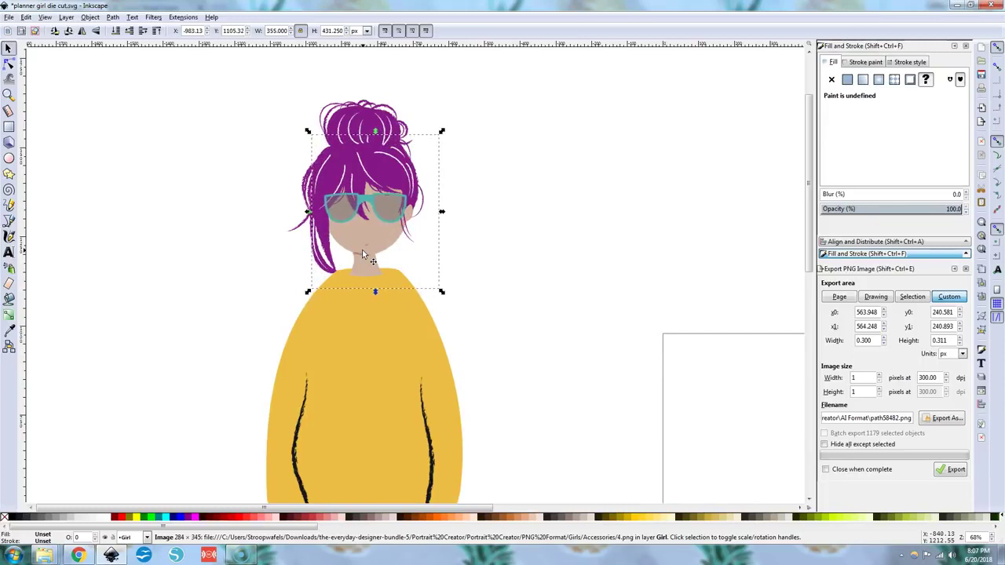
Step: Import the nose 13.png from the Face folder again as a linked image for the girl in the yellow sweater
scroll(375, 273, "down", 3)
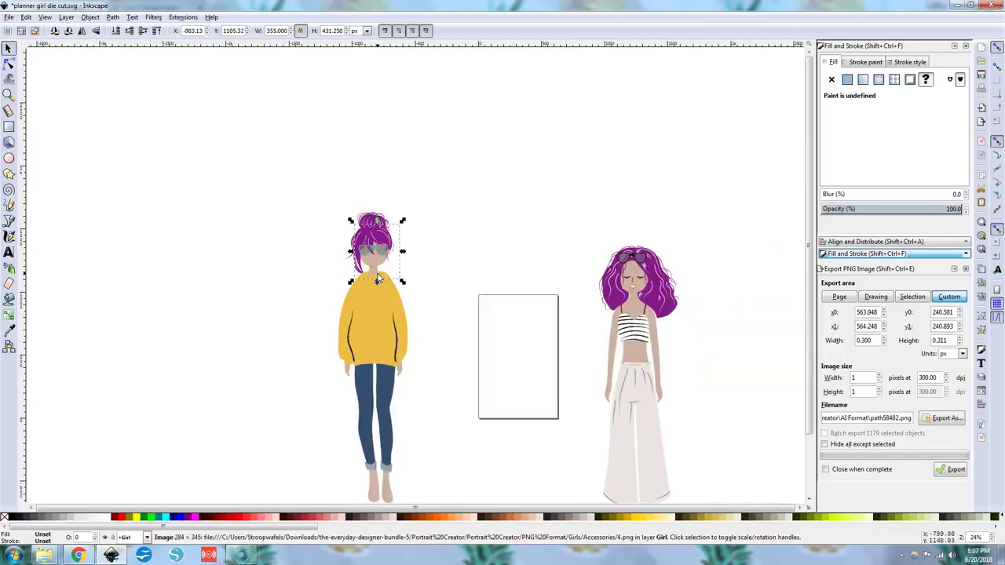
mouse_move(44, 555)
left_click(67, 496)
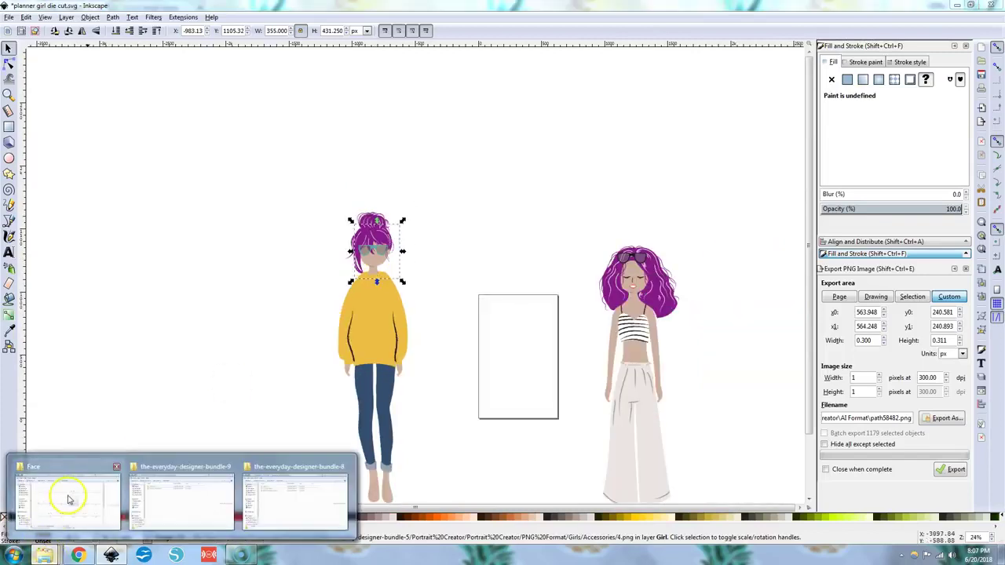
left_click_drag(149, 443, 605, 207)
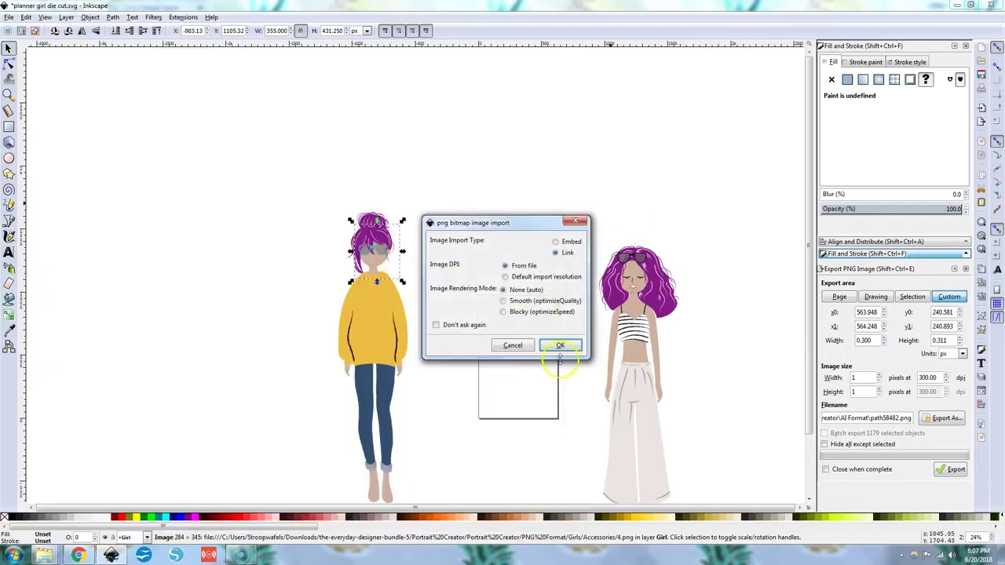
left_click(559, 348)
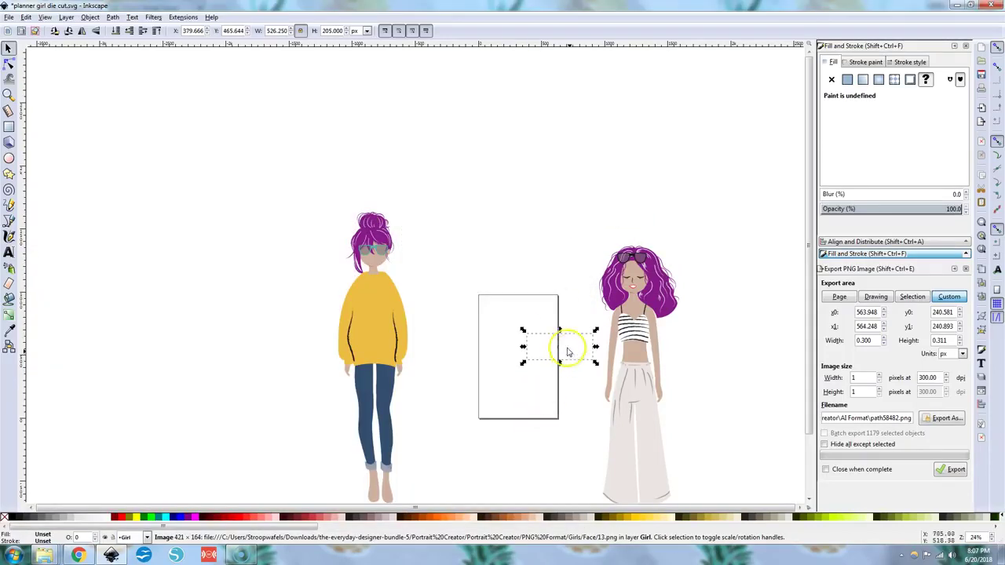
Step: Try to move the new nose image straight from the page edge to the sweater girl's face
left_click_drag(559, 350, 364, 253)
left_click_drag(541, 327, 408, 269)
left_click(558, 351)
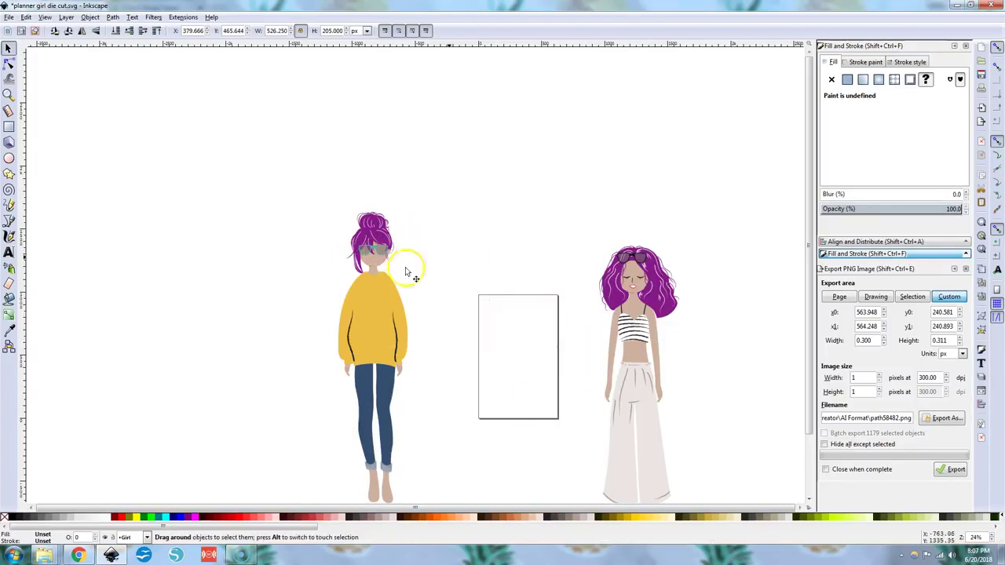
left_click(560, 353)
left_click_drag(537, 347, 514, 338)
Step: Move the nose image in small increments from the page edge across and up onto the face of the girl in the yellow sweater
left_click(558, 348)
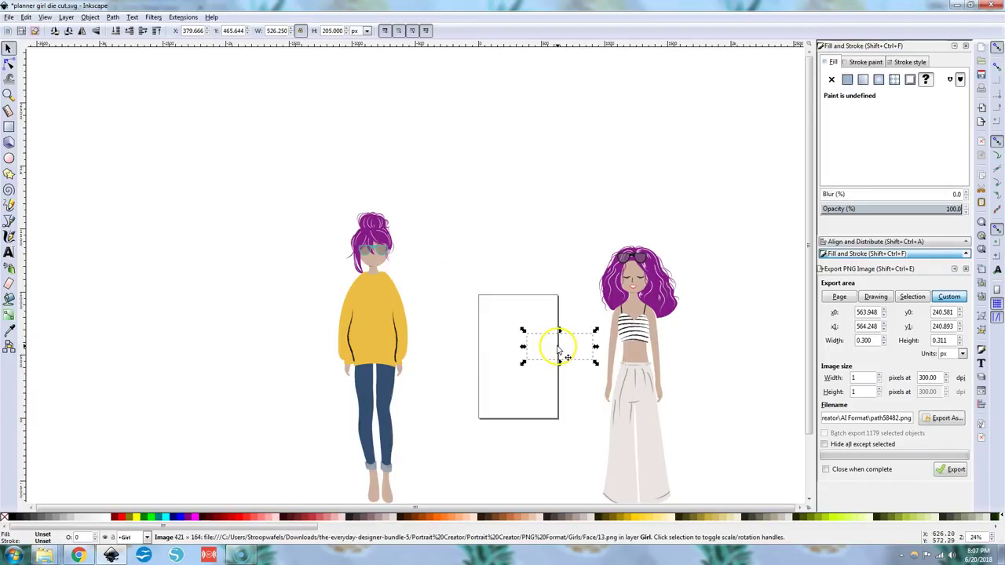
key("Left")
key("Left")
key("Left")
key("Left")
key("Left")
key("Left")
key("Left")
key("Left")
key("Left")
key("Left")
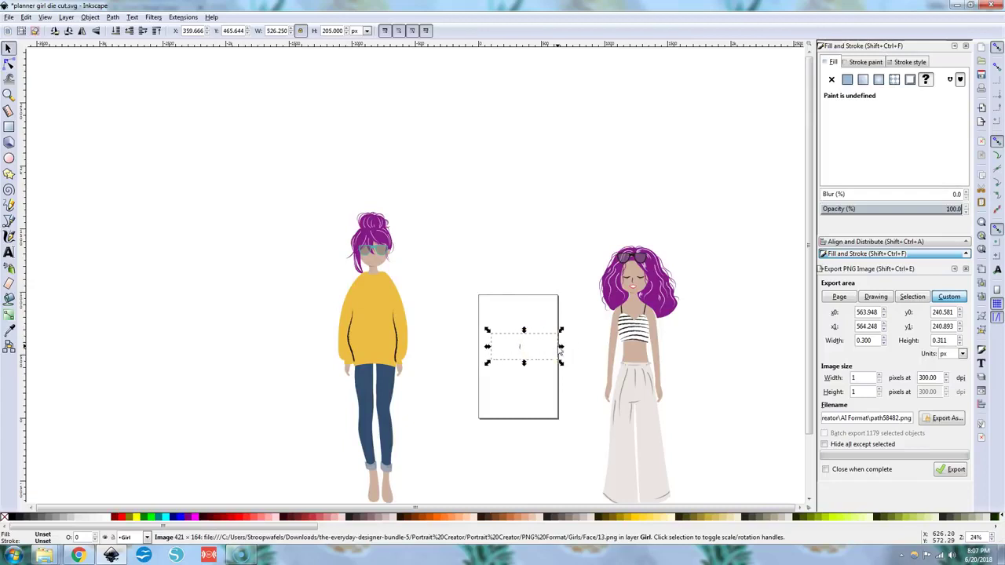
key("Left")
key("Left")
key("Left")
key("Left")
key("Left")
key("Left")
key("Left")
key("Left")
key("Left")
key("Left")
key("Left")
key("Left")
key("Left")
key("Left")
key("Left")
key("Left")
key("Left")
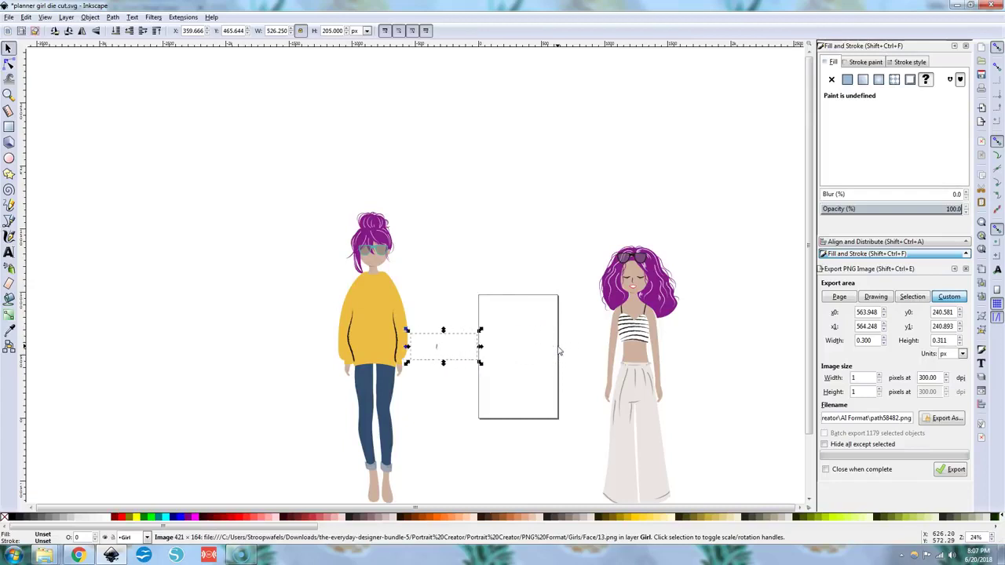
key("Left")
key("Left")
key("Left")
key("Left")
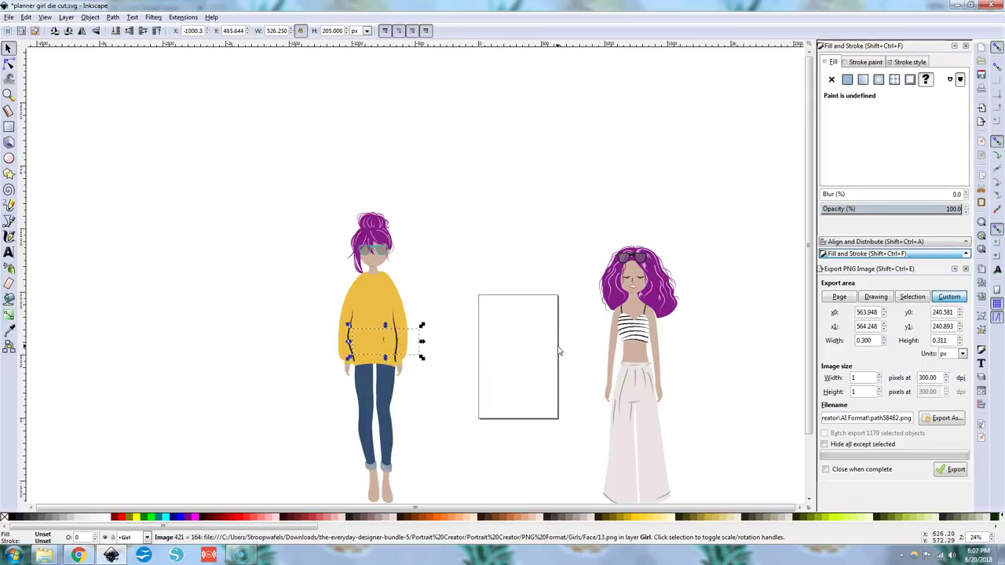
key("Up")
key("Up")
key("Up")
key("Up")
key("Up")
key("Up")
key("Left")
key("Left")
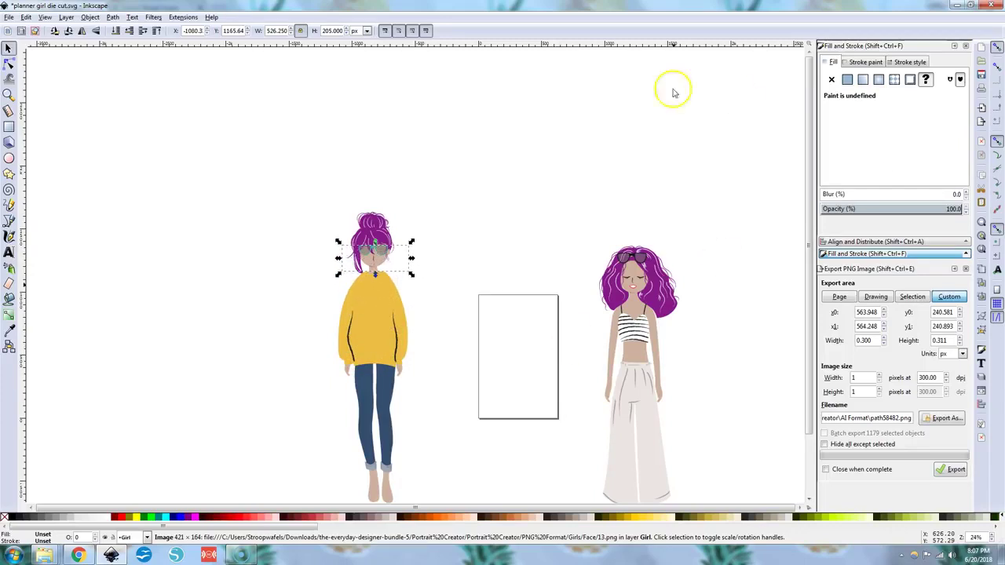
Step: Fine-position the nose by nudging it up under the bridge of the teal sunglasses and slightly left to centre it
scroll(387, 261, "up", 4)
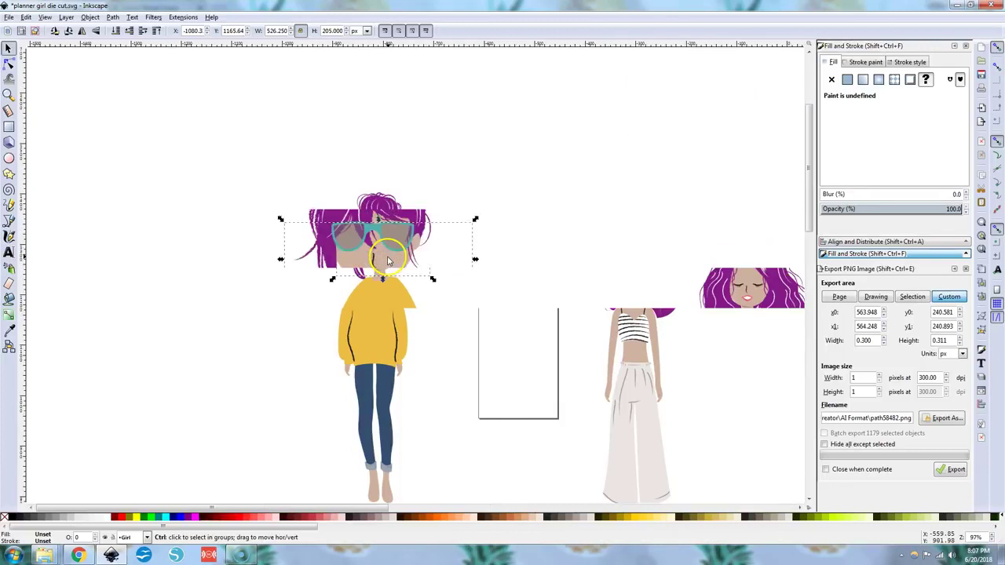
scroll(386, 260, "up", 1, "ctrl")
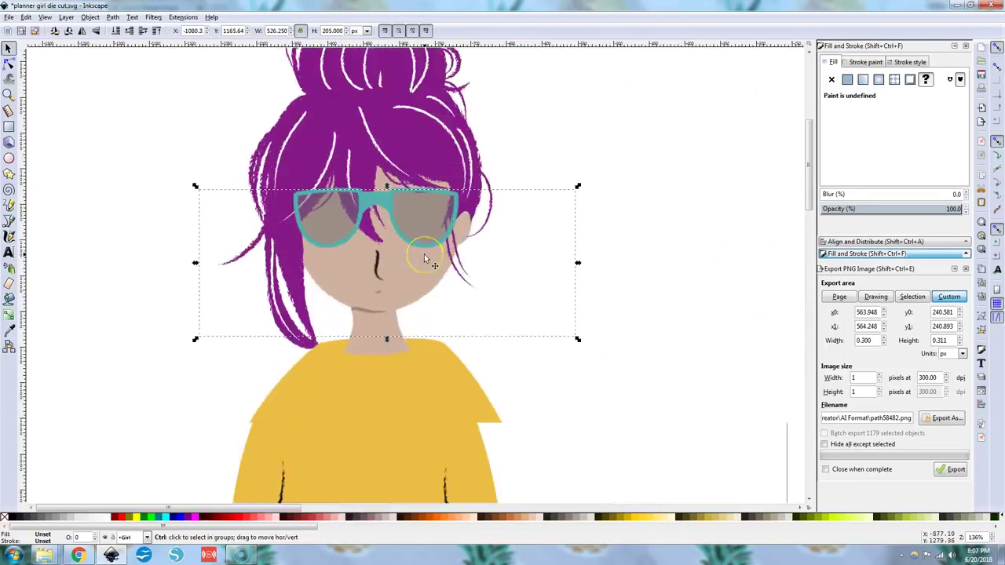
key("Up")
key("Up")
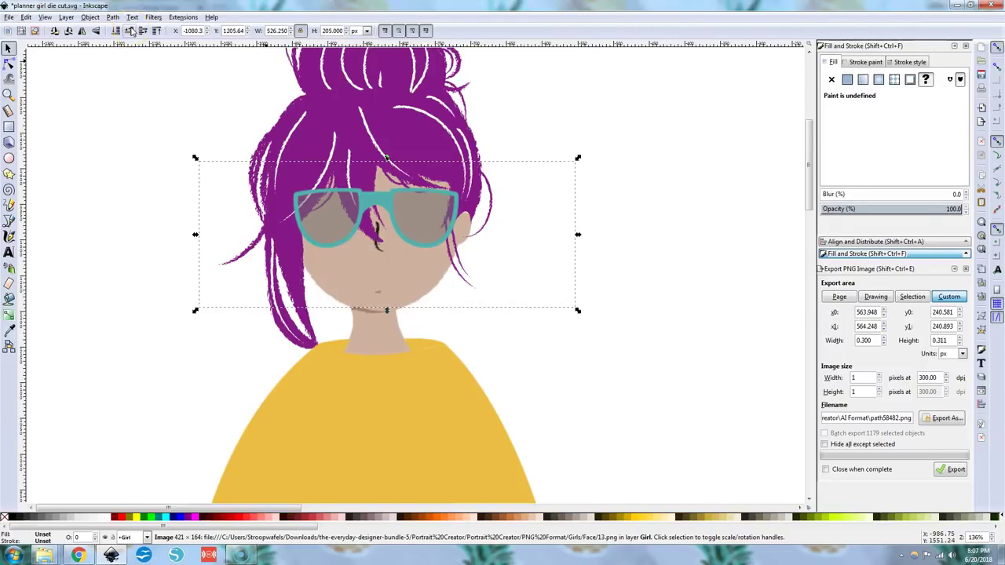
left_click(94, 253)
left_click(376, 248)
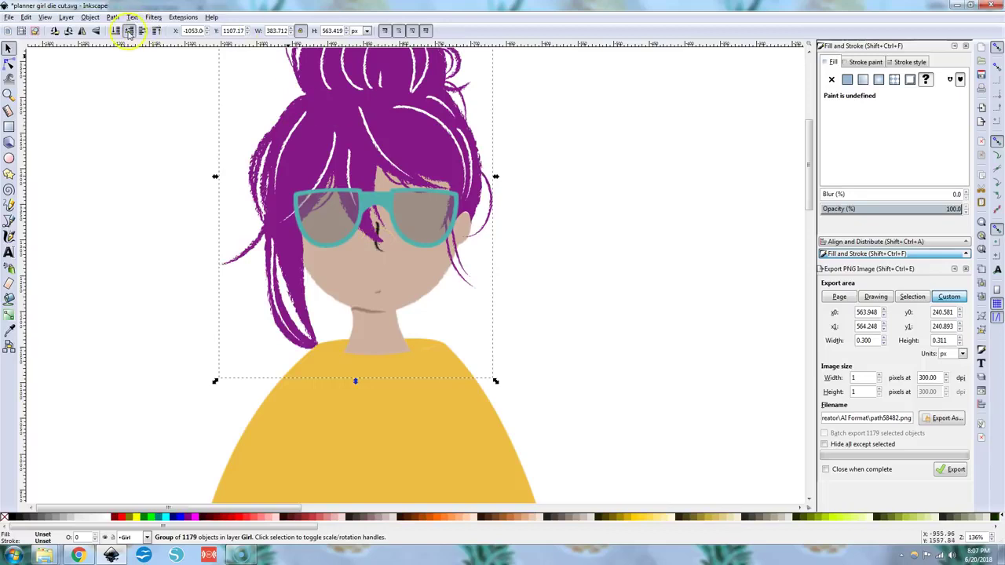
left_click(636, 274)
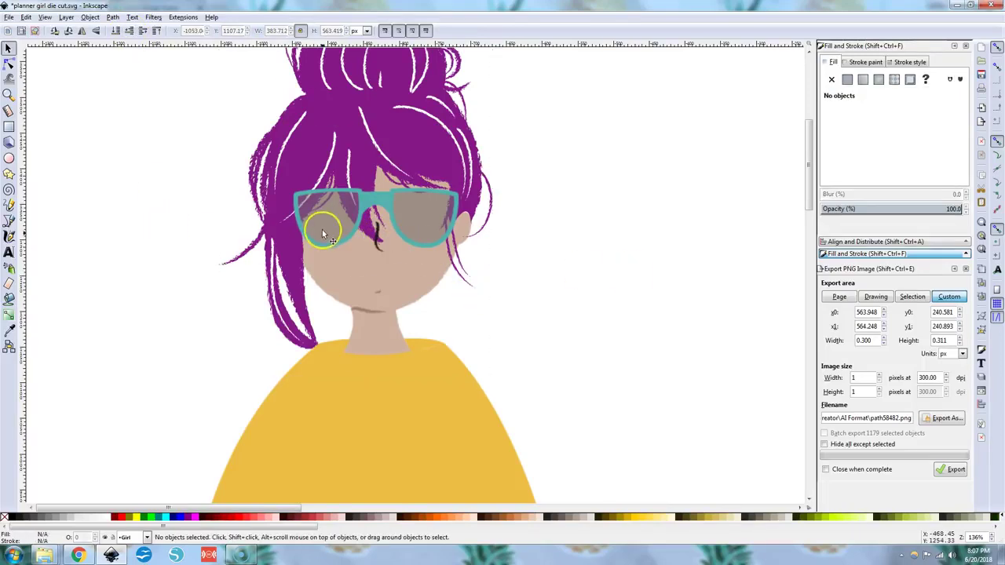
left_click(379, 243, "ctrl")
key("Left")
key("Left")
key("Left")
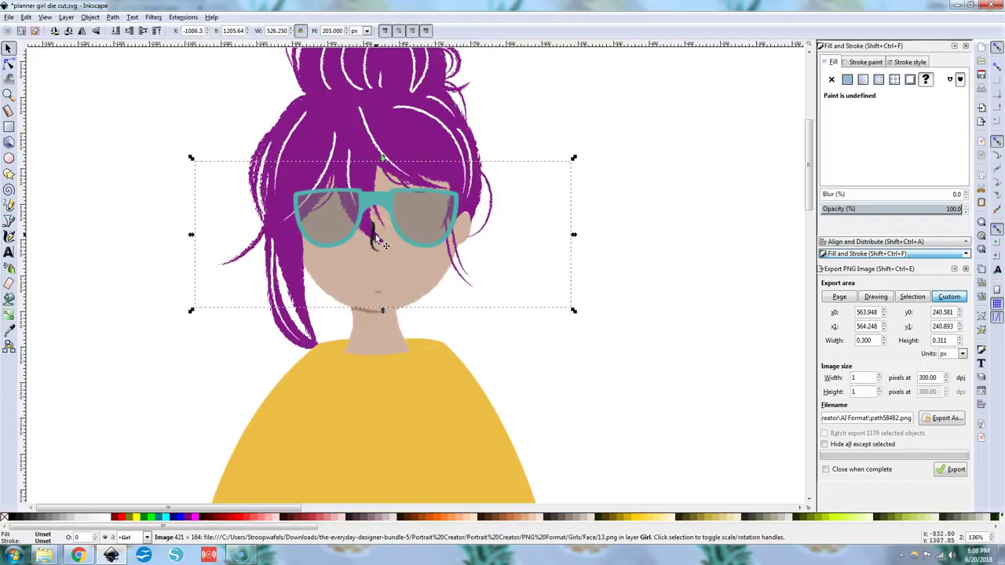
Step: Import the open eyes 20.png from the Face folder as a linked image and place them behind the lenses of the teal sunglasses
left_click(44, 555)
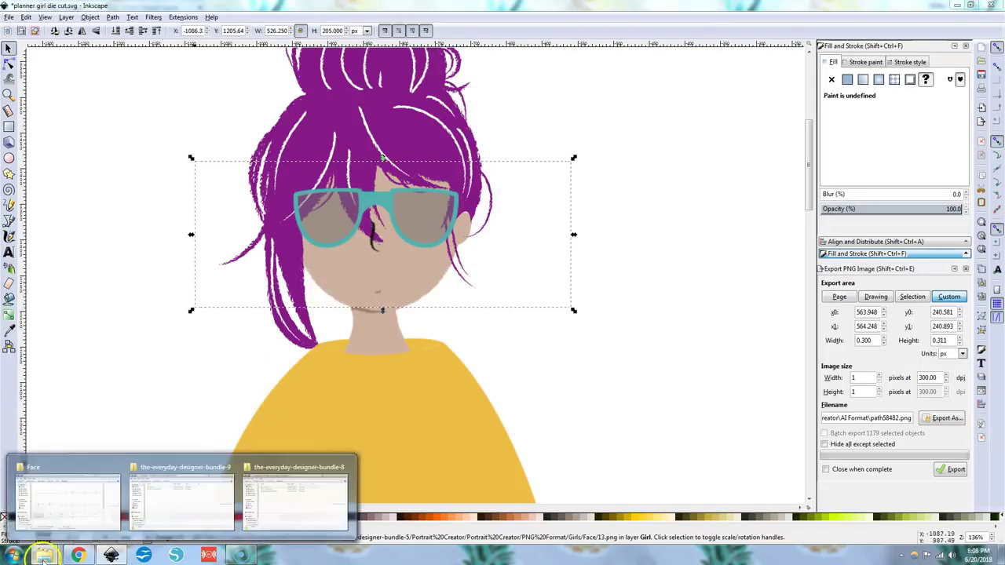
left_click(59, 511)
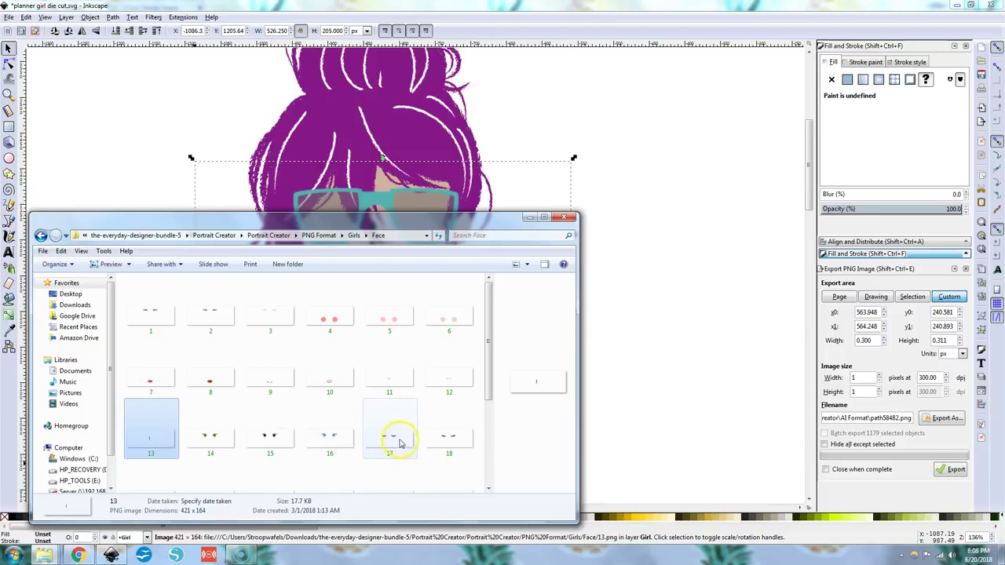
scroll(399, 443, "down", 1)
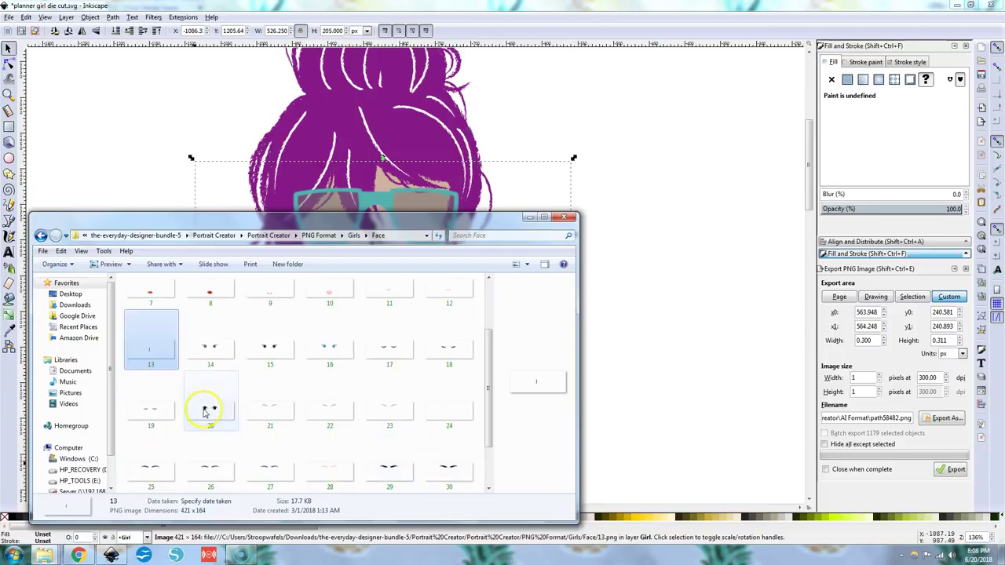
left_click_drag(205, 409, 702, 325)
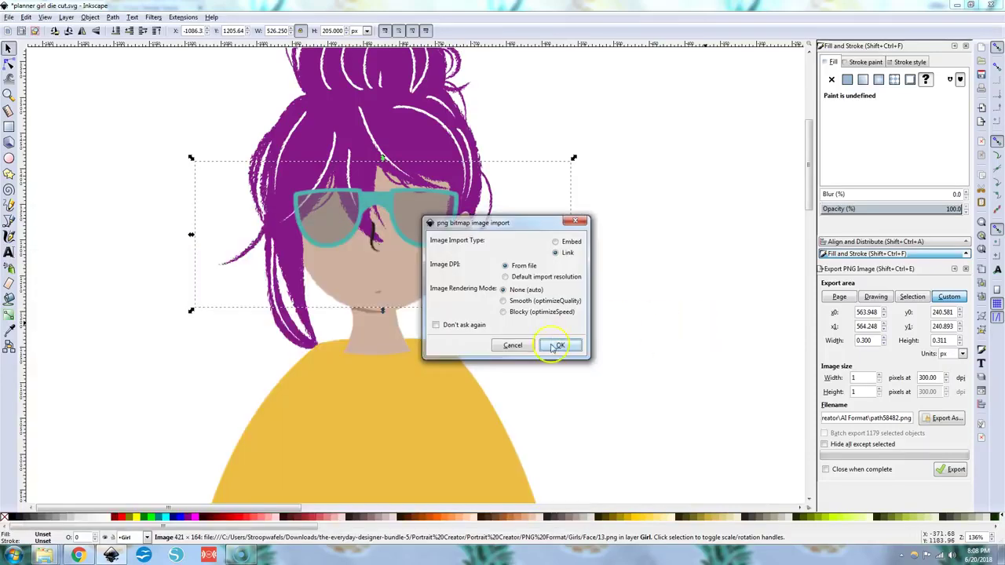
left_click(556, 348)
left_click_drag(590, 330, 425, 226)
key("Left")
key("Left")
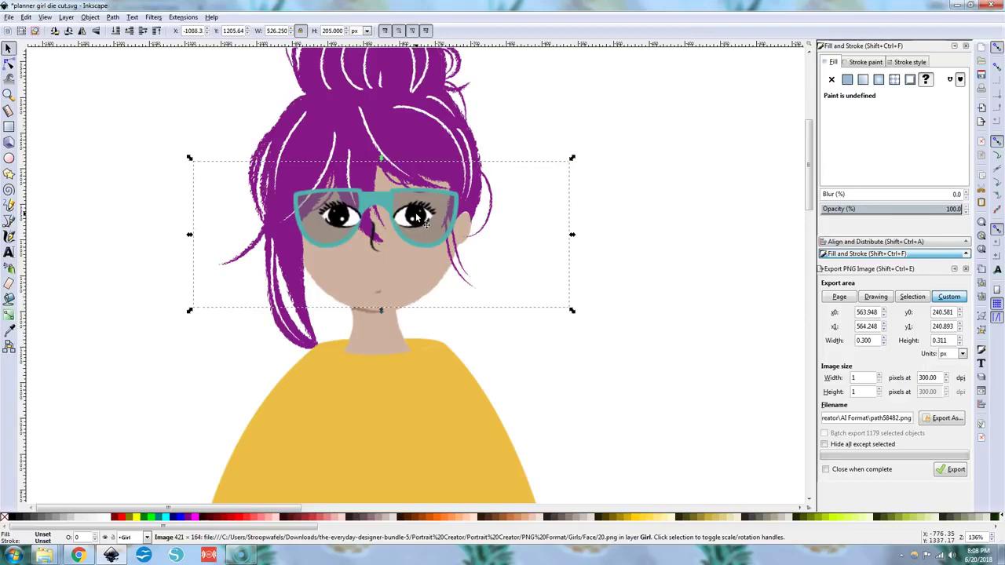
left_click(131, 31)
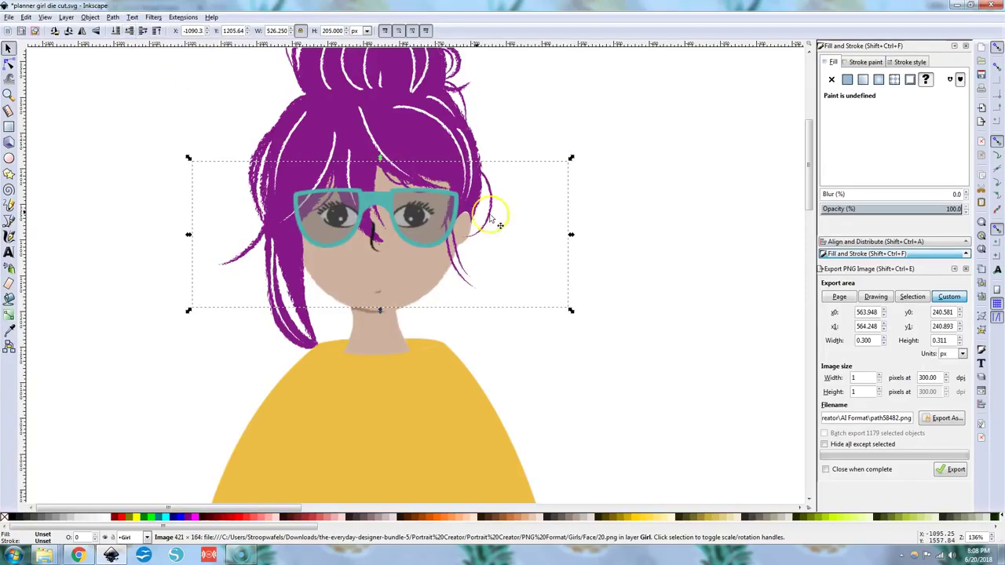
Step: Check the sweater girl's face from further away, and delete the open eyes image
left_click(614, 227)
scroll(614, 228, "down", 3, "ctrl")
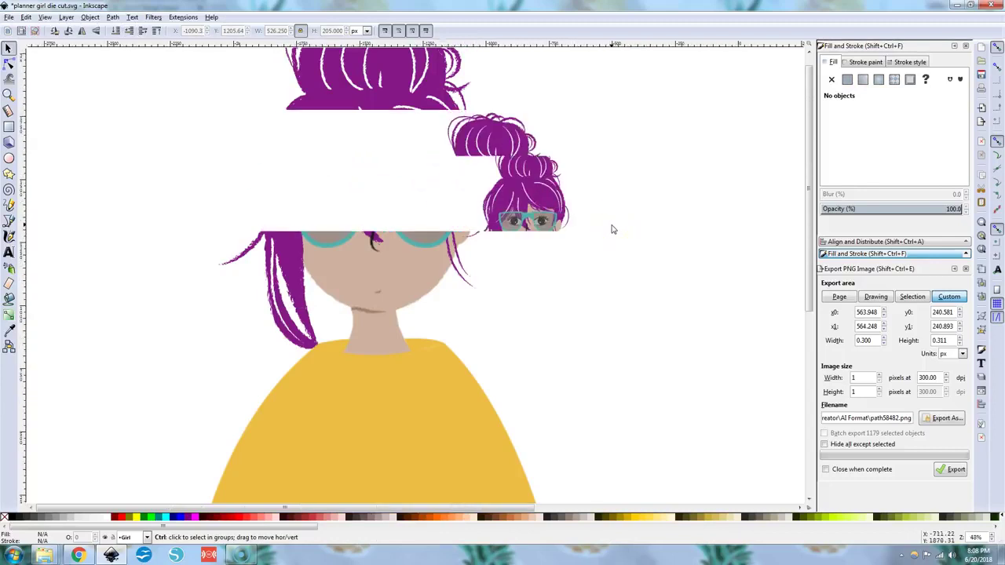
scroll(612, 230, "up", 3, "ctrl")
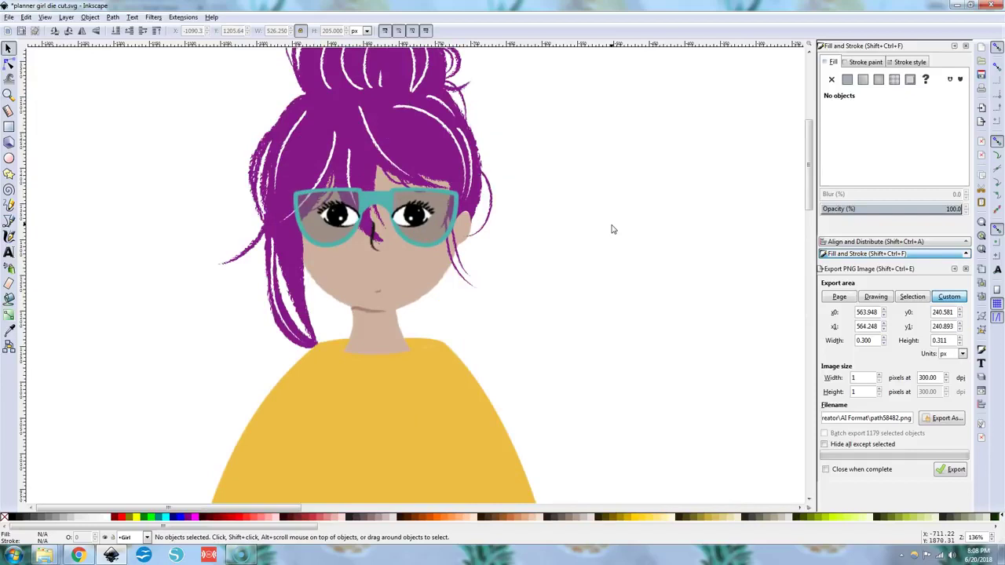
left_click(408, 214)
key("Delete")
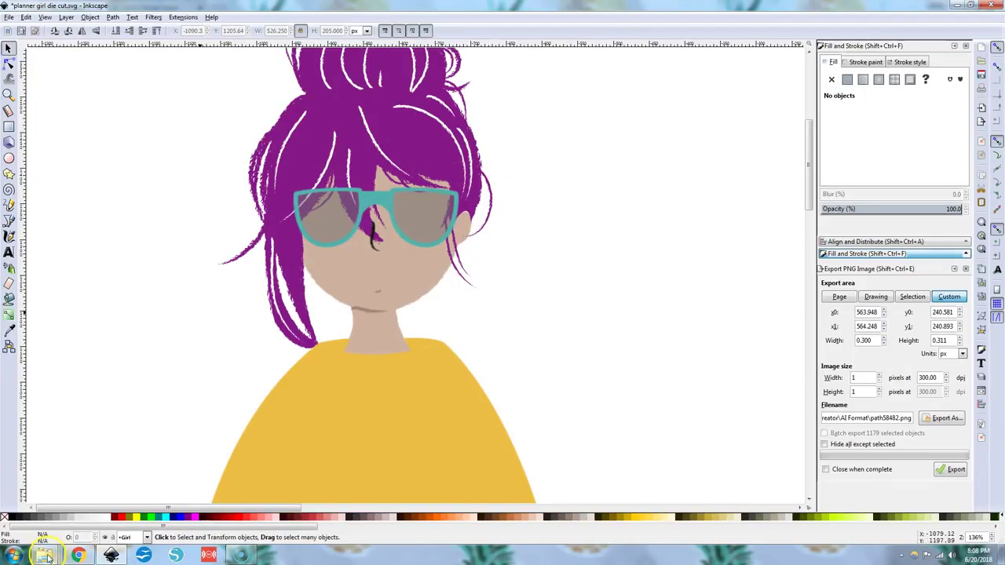
Step: Import the closed eyes 19.png from the Face folder as a linked image and place them within the sunglasses' lenses
mouse_move(46, 556)
left_click(49, 502)
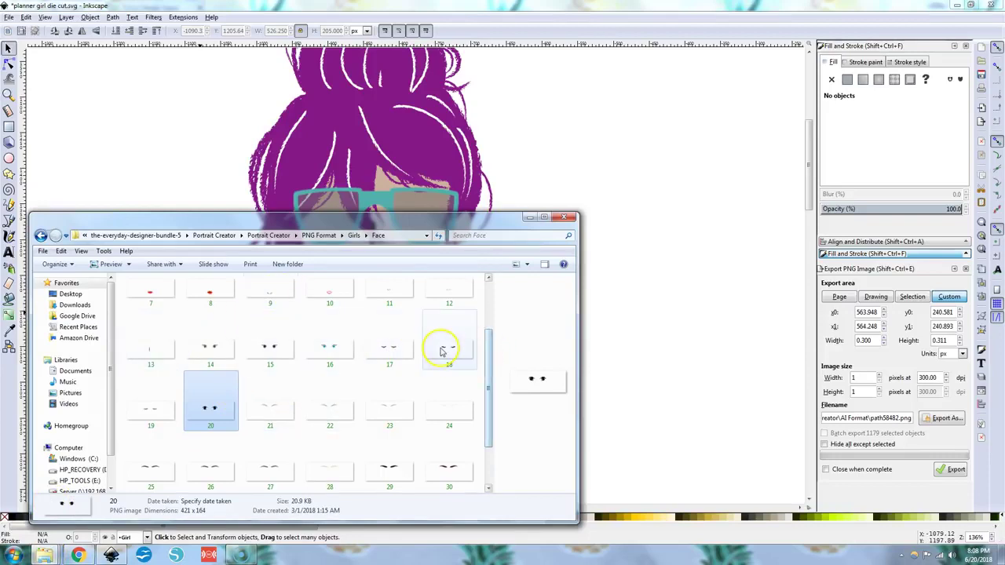
left_click_drag(143, 411, 658, 362)
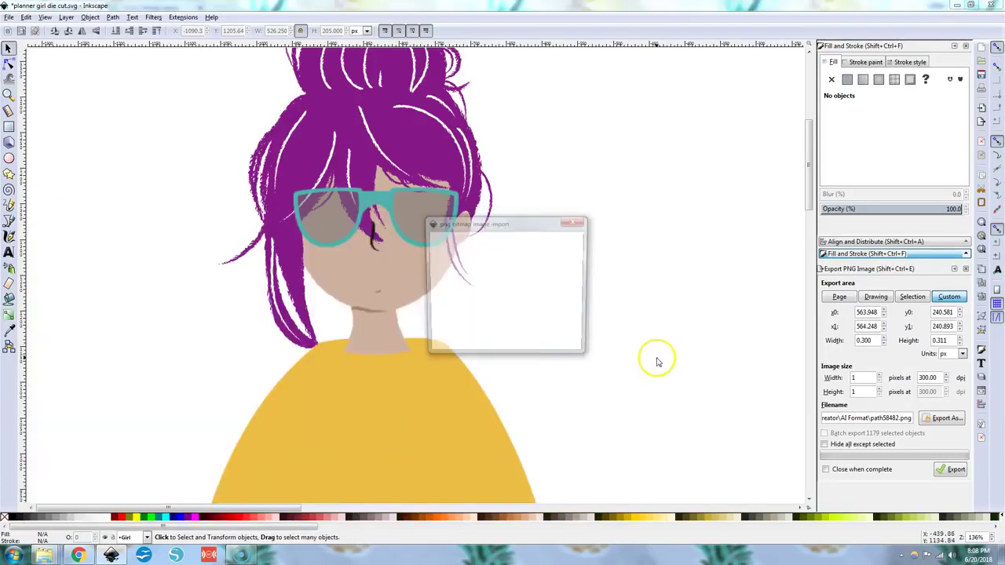
left_click(555, 350)
left_click_drag(595, 339, 406, 223)
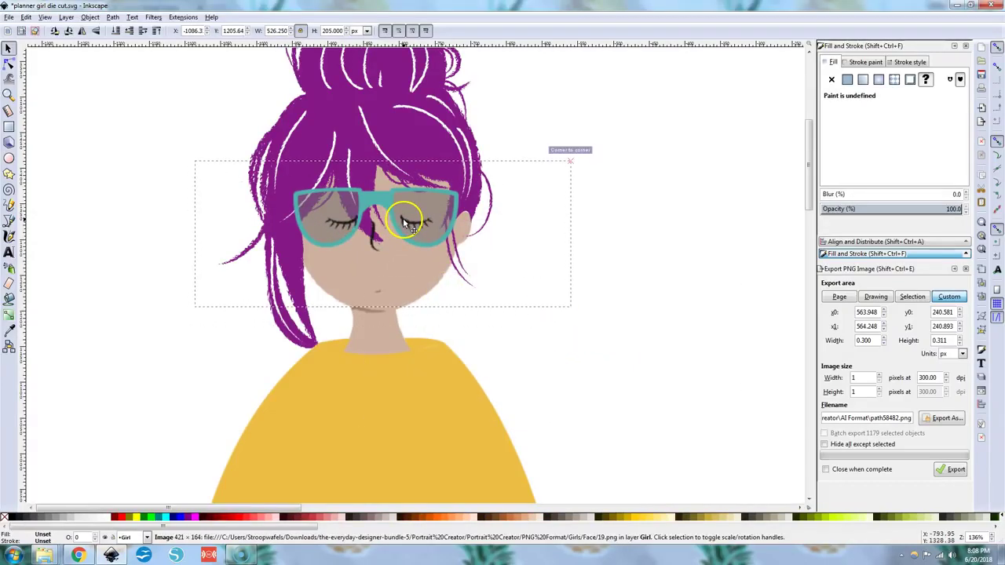
key("Left")
key("Left")
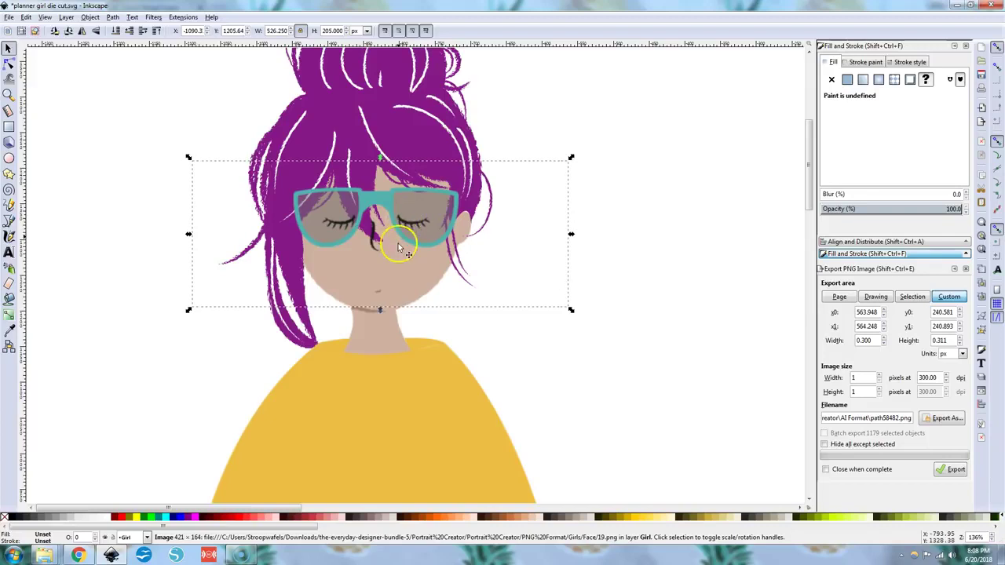
Step: Nudge the sweater girl's nose down slightly so it sits lower between the closed eyes
key("Right")
key("Right")
key("Down")
key("Down")
key("Down")
key("Down")
key("Down")
key("Down")
left_click(756, 282)
Step: Nudge the teal sunglasses down slightly on the sweater girl's face
left_click(412, 224)
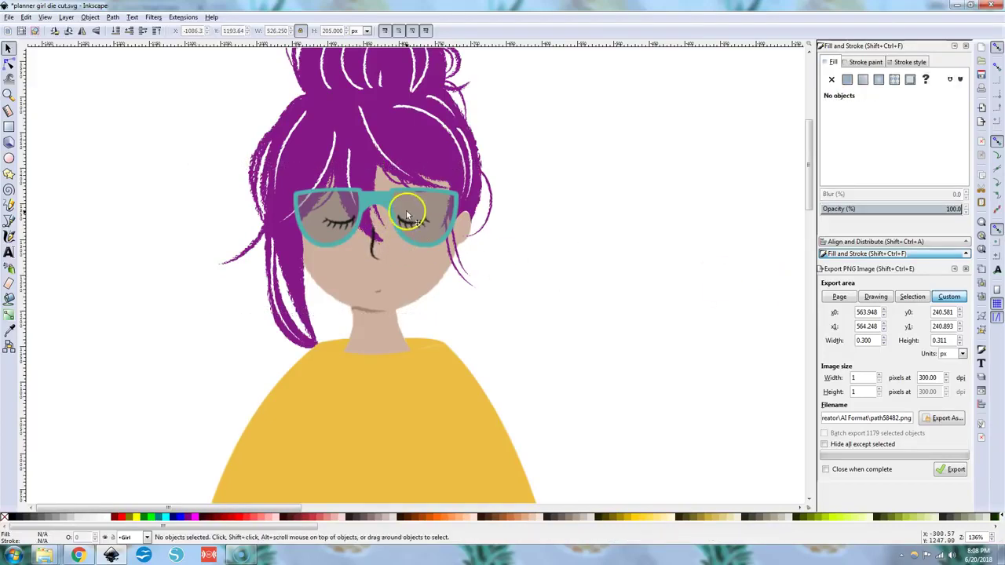
left_click(46, 163)
scroll(259, 311, "down", 3)
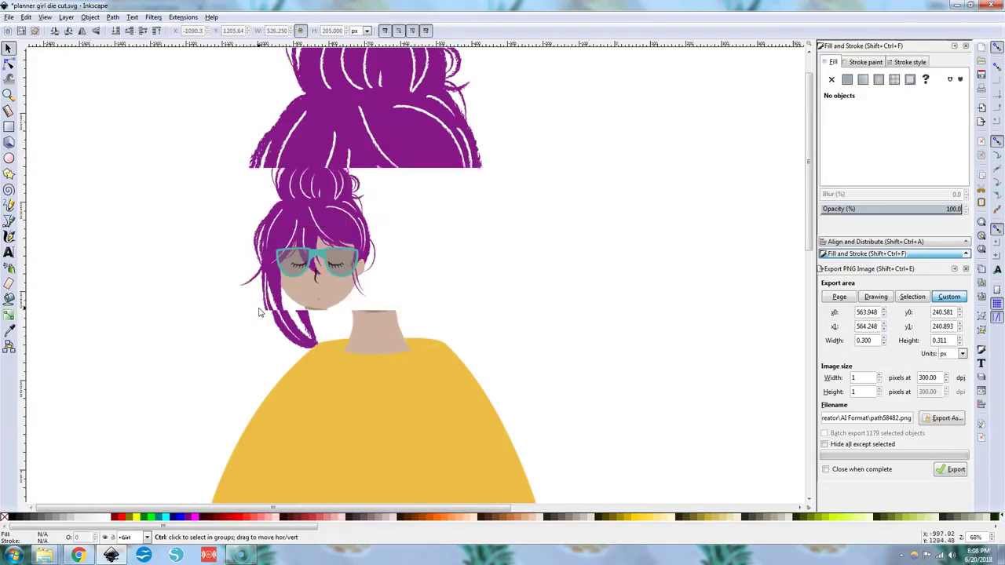
left_click(302, 273)
key("Down")
key("Down")
key("Down")
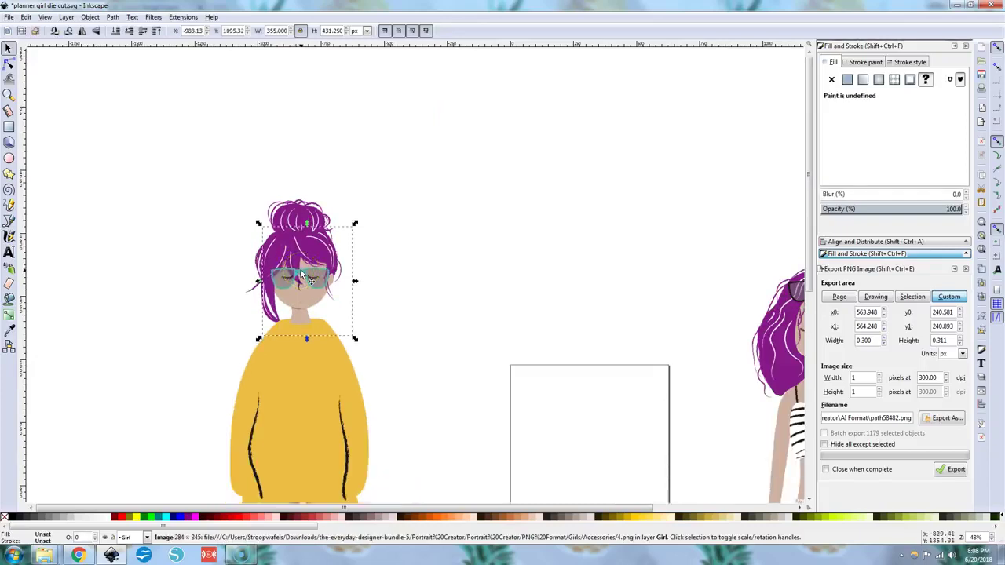
left_click(398, 352)
Step: Import the red lips 7.png from the Face folder as a linked image and place them below the sweater girl's nose
left_click(45, 555)
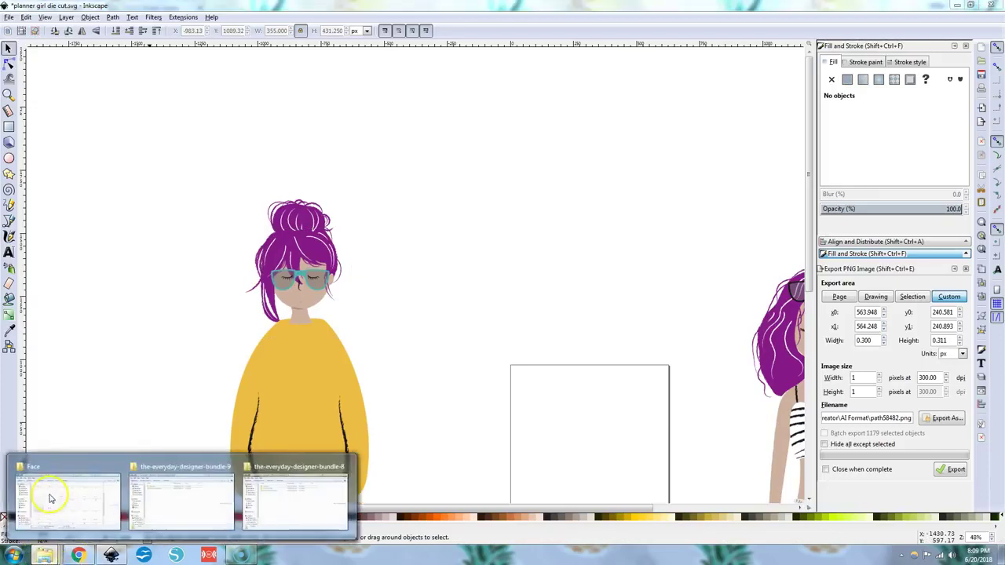
left_click(49, 497)
left_click_drag(162, 336, 419, 164)
left_click(566, 347)
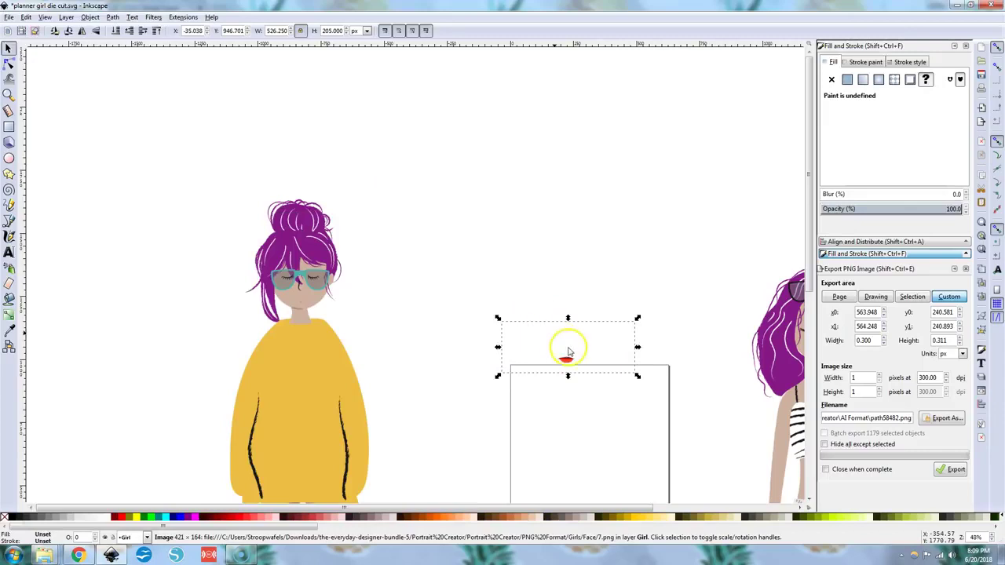
left_click_drag(567, 359, 299, 299)
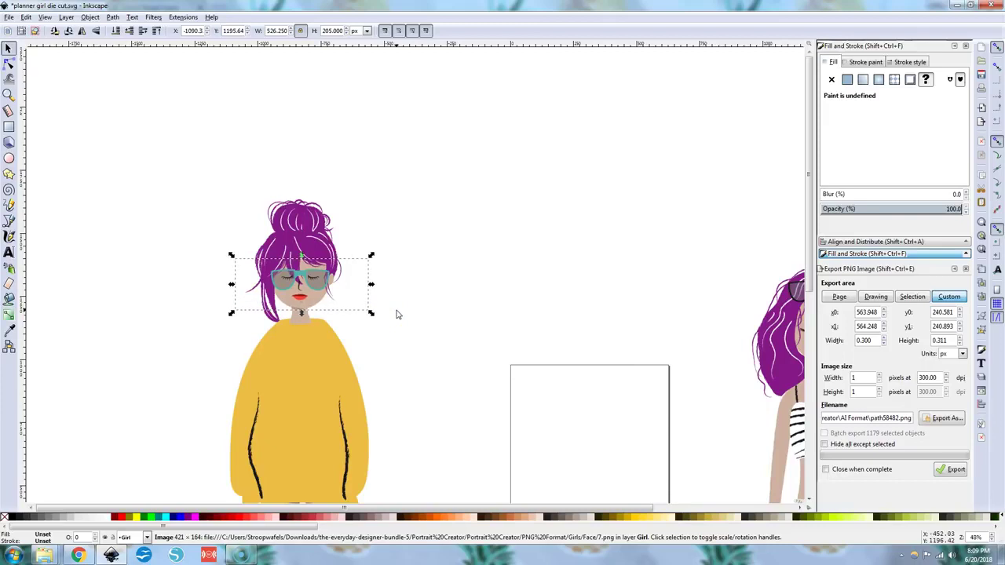
Step: Delete the teal sunglasses from the sweater girl's face
left_click(397, 314)
left_click(300, 273)
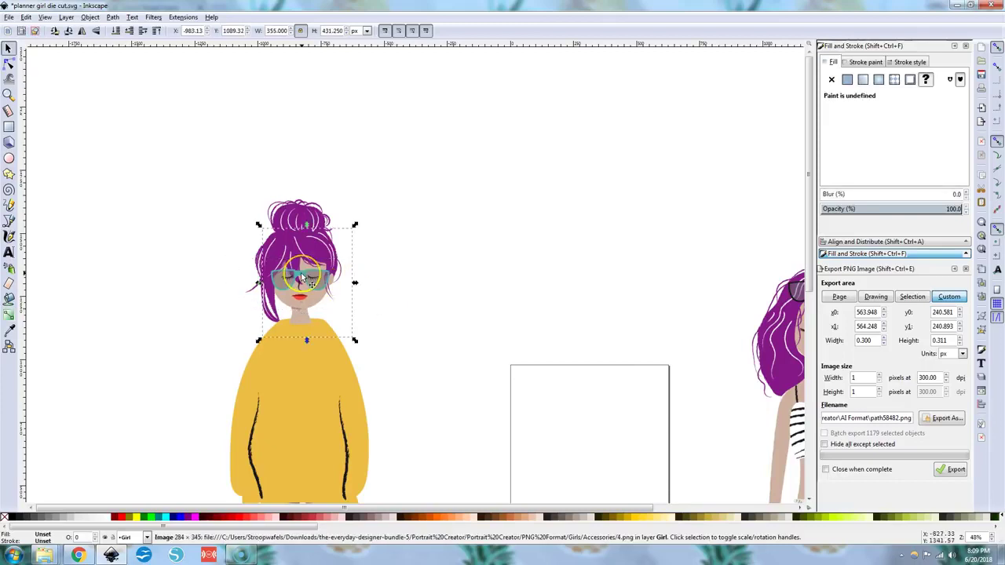
key("Delete")
Step: Switch to the Face folder's file window and open the Girls Accessories folder under Portrait Creator's PNG Format
mouse_move(43, 555)
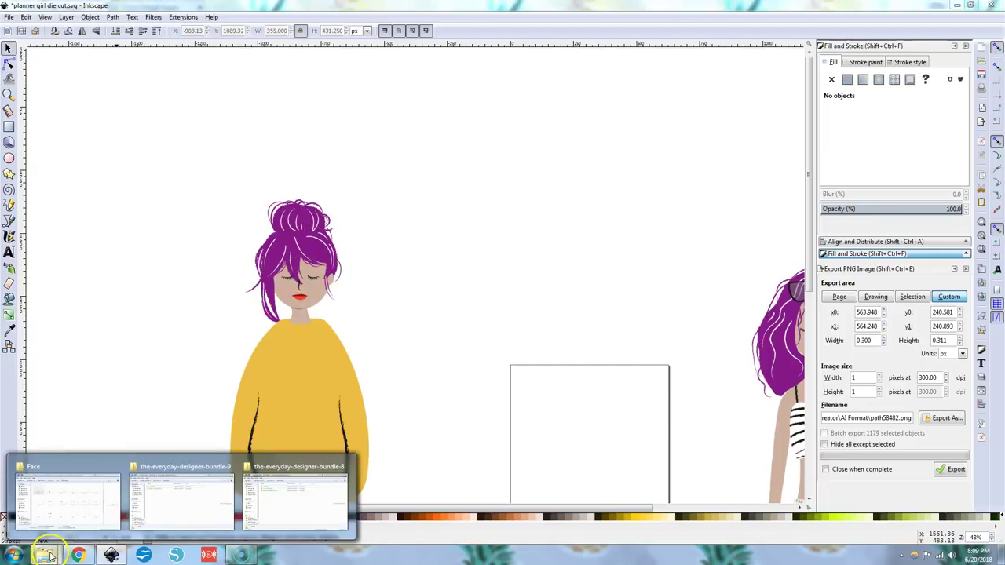
left_click(67, 494)
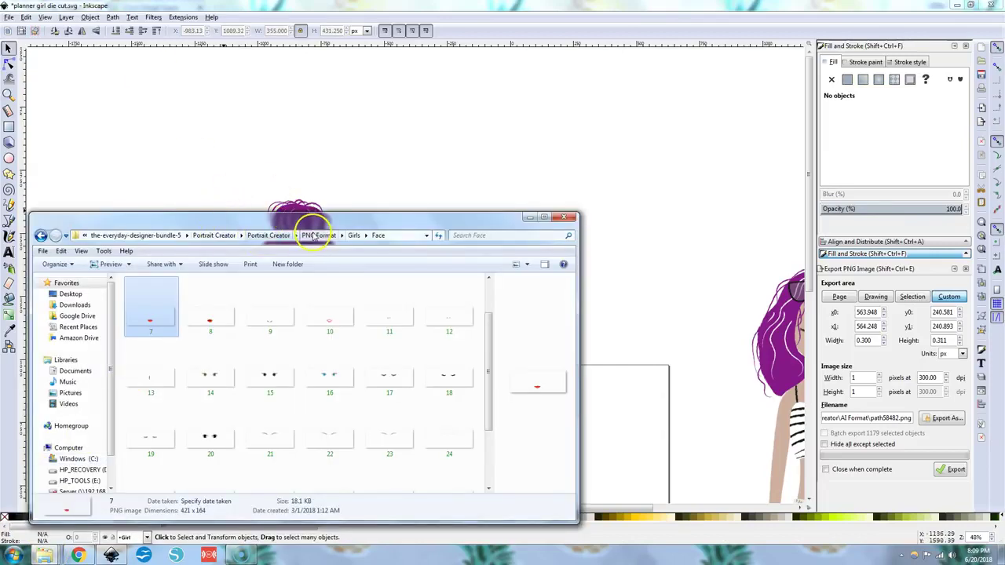
left_click(315, 235)
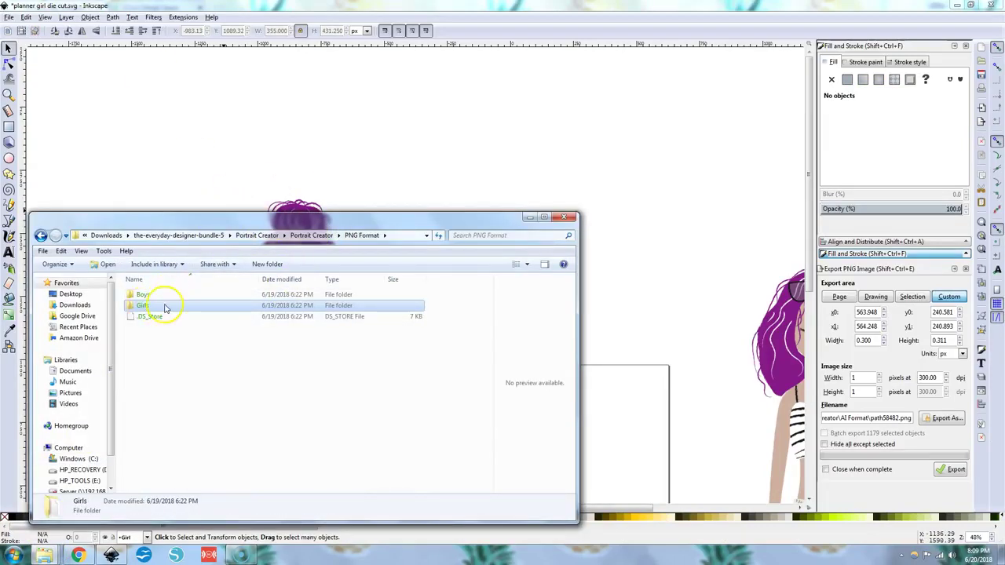
double_click(164, 308)
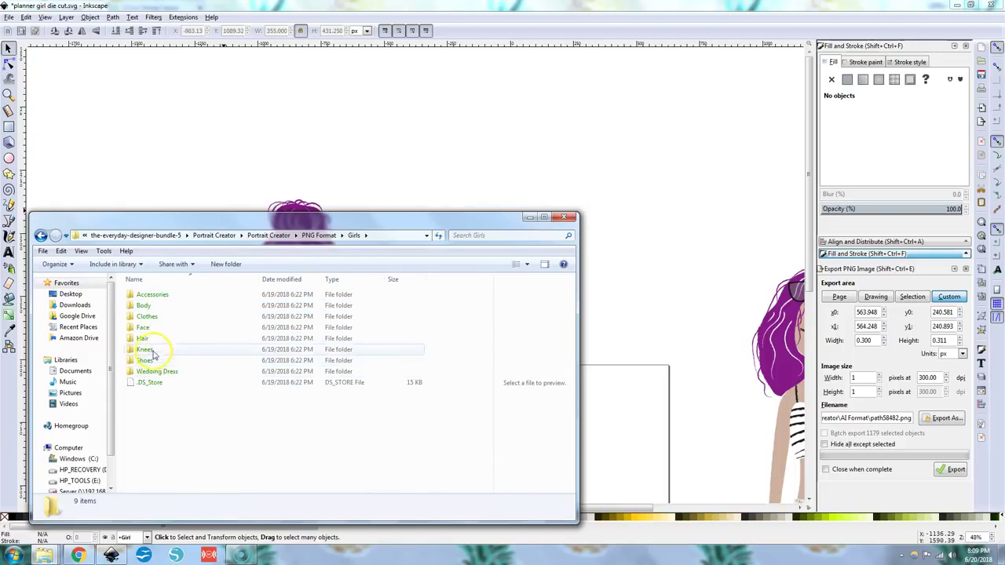
double_click(151, 295)
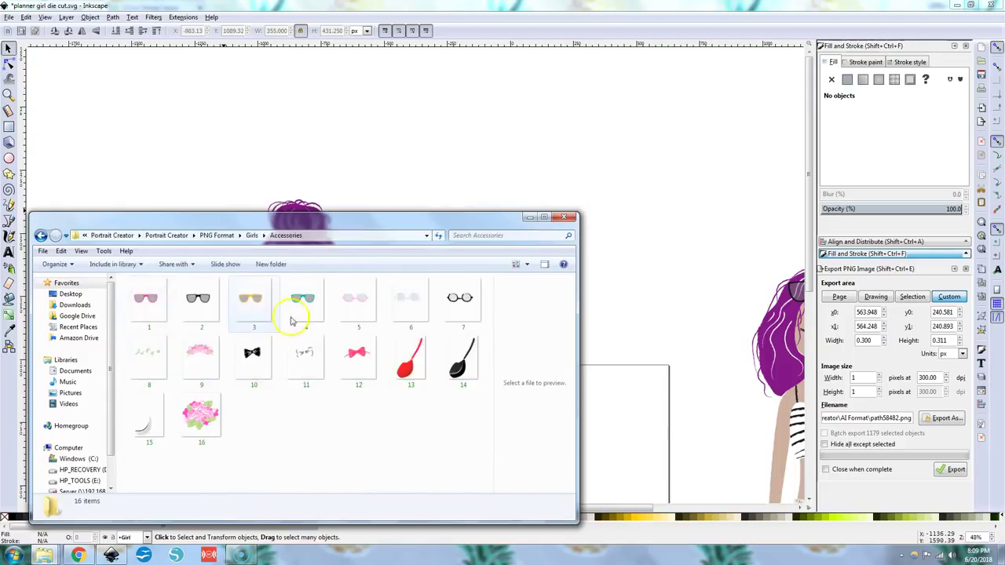
Step: Import the white round glasses 6.png as a linked image and place them over the sweater girl's closed eyes
double_click(409, 300)
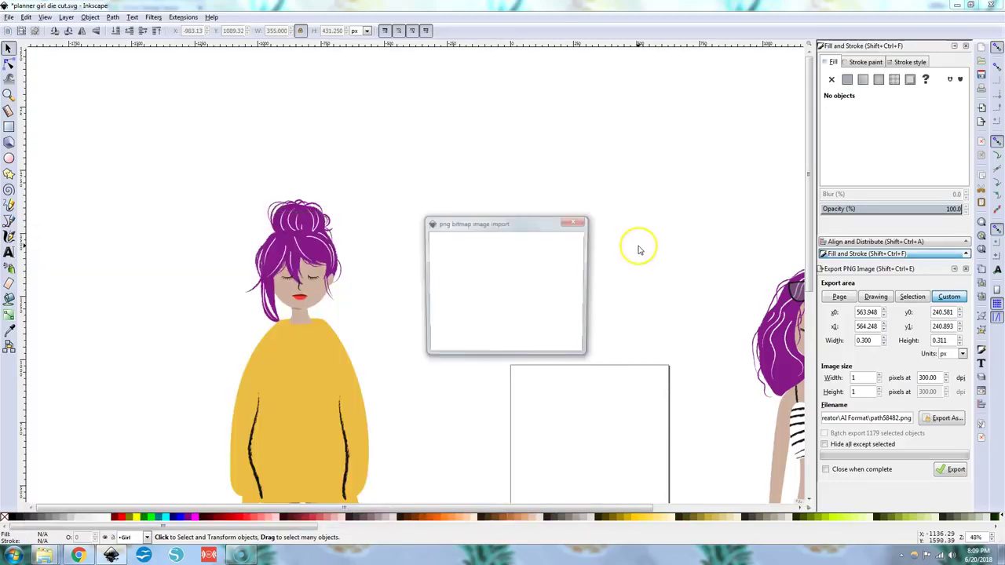
left_click(562, 343)
left_click_drag(437, 328, 317, 281)
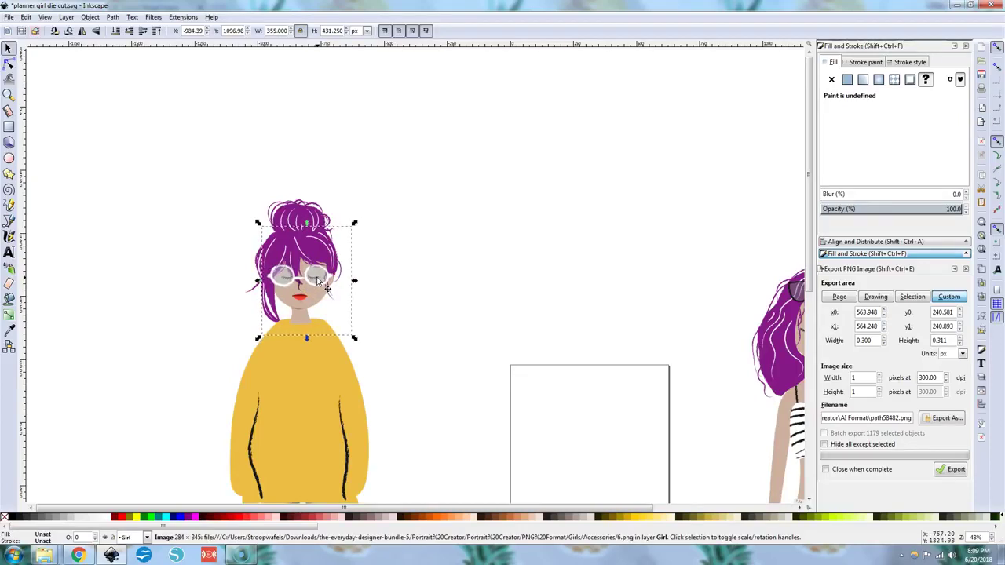
left_click(487, 325)
scroll(486, 325, "down", 2, "ctrl")
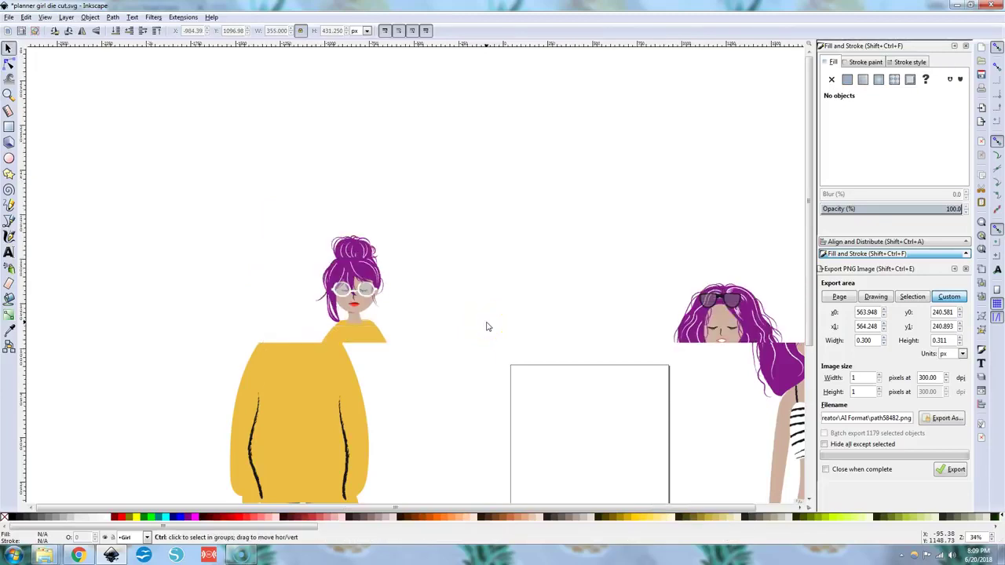
scroll(486, 325, "down", 1, "ctrl")
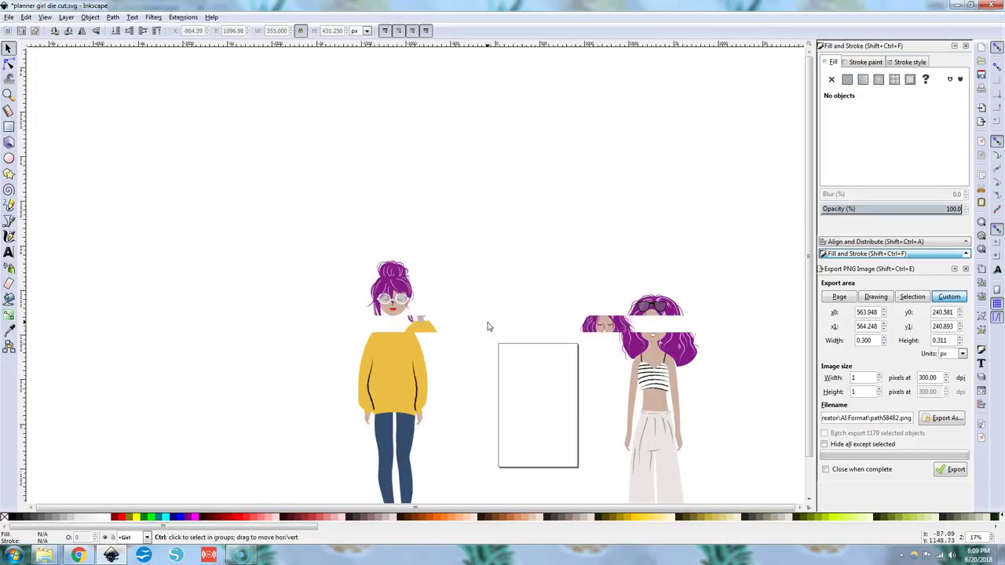
left_click(469, 324)
left_click(647, 279)
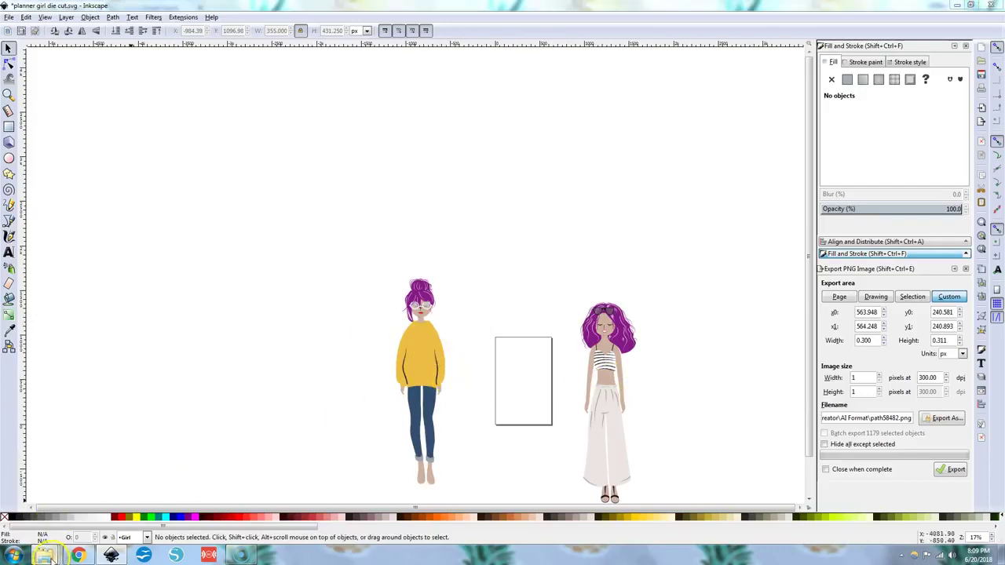
Step: Open the PNG Format folder of the Be Mine Valentine Graphics Elements in the-everyday-designer-bundle-8
mouse_move(47, 556)
left_click(299, 503)
double_click(193, 318)
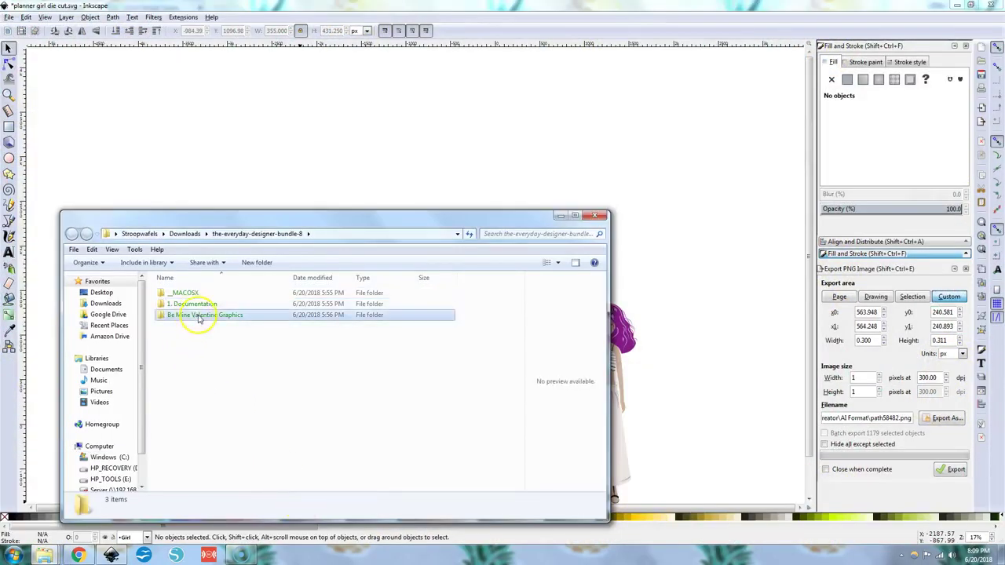
double_click(187, 293)
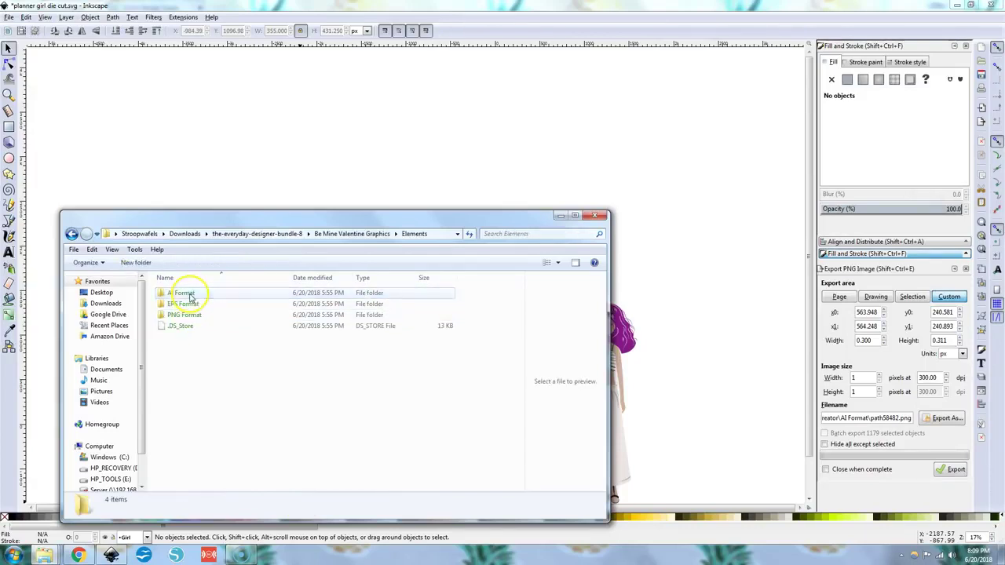
double_click(184, 314)
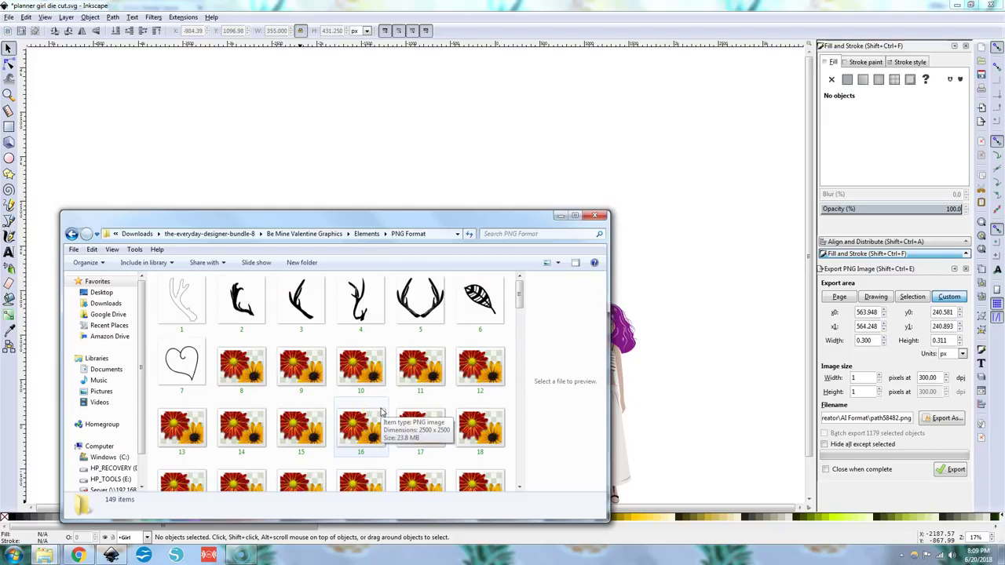
Step: Browse the Valentine element thumbnails for a graphic that could decorate the yellow sweater
left_click_drag(461, 223, 852, 168)
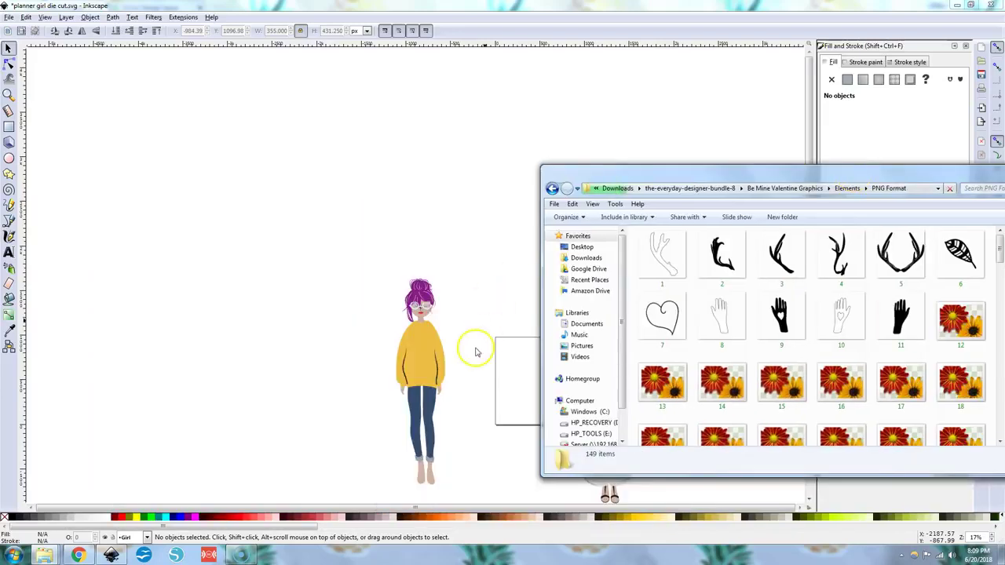
left_click_drag(672, 164, 226, 171)
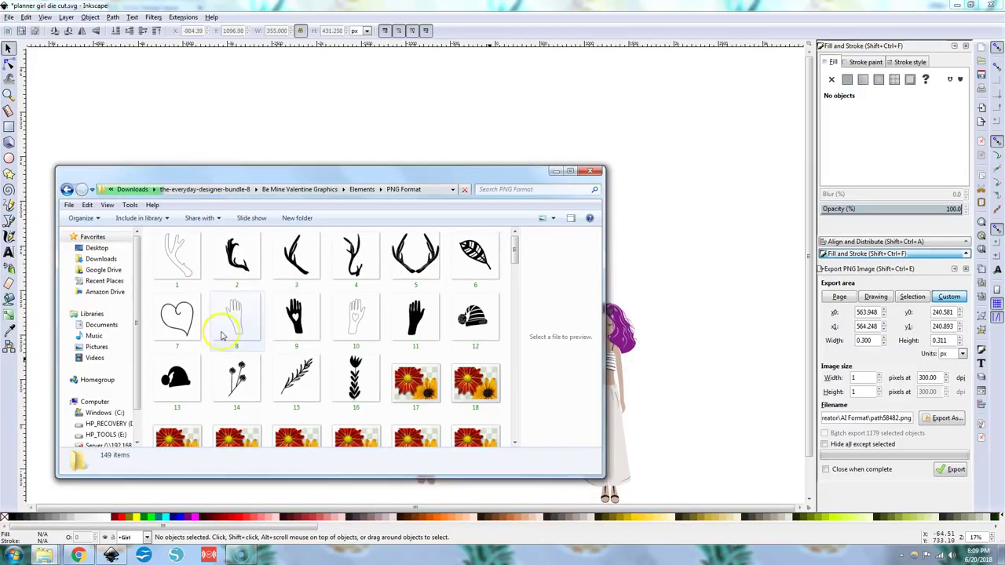
scroll(222, 336, "down", 2)
scroll(222, 336, "down", 2)
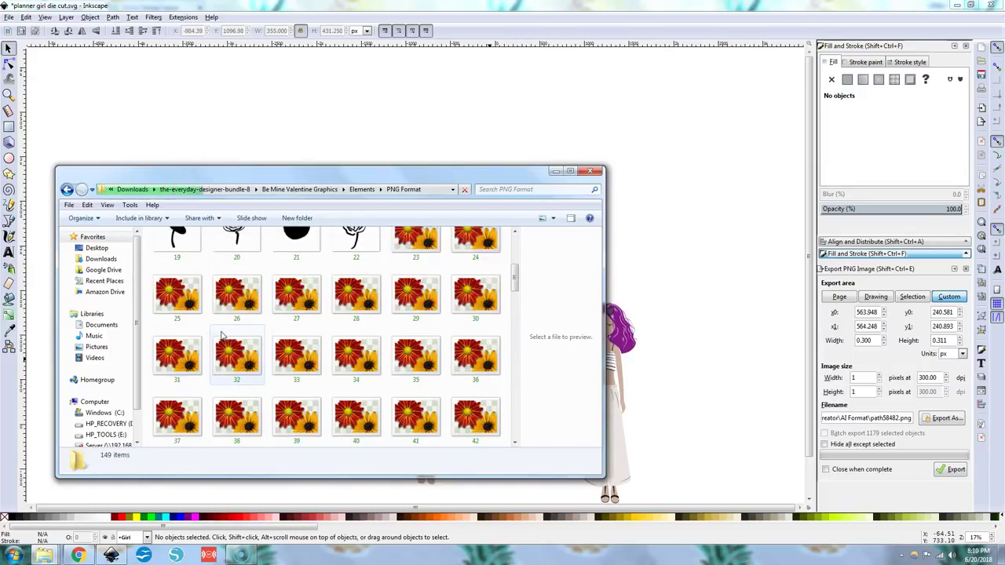
scroll(274, 338, "up", 1)
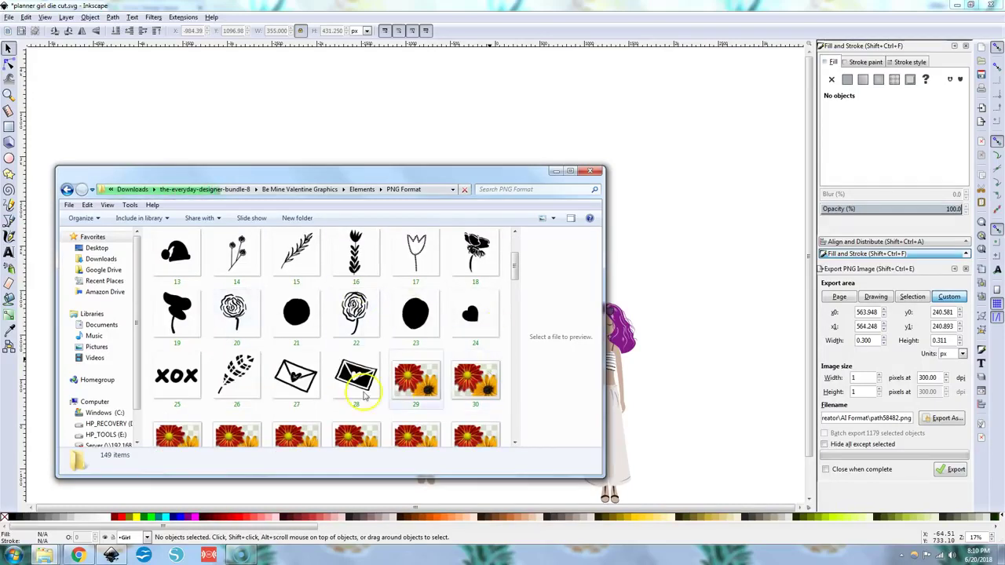
scroll(364, 395, "down", 1)
scroll(361, 397, "up", 1)
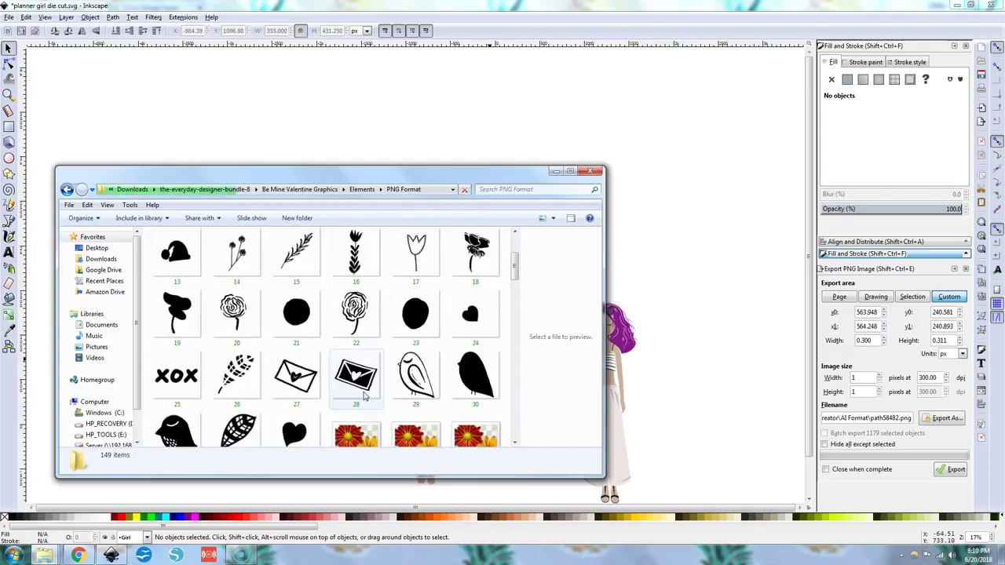
left_click(176, 251)
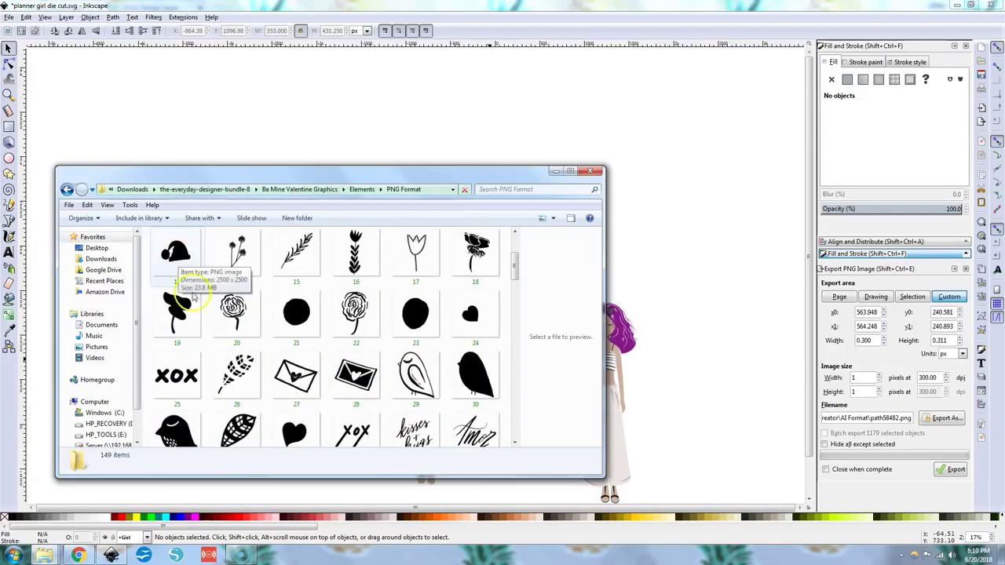
scroll(316, 382, "down", 1)
scroll(316, 382, "down", 1)
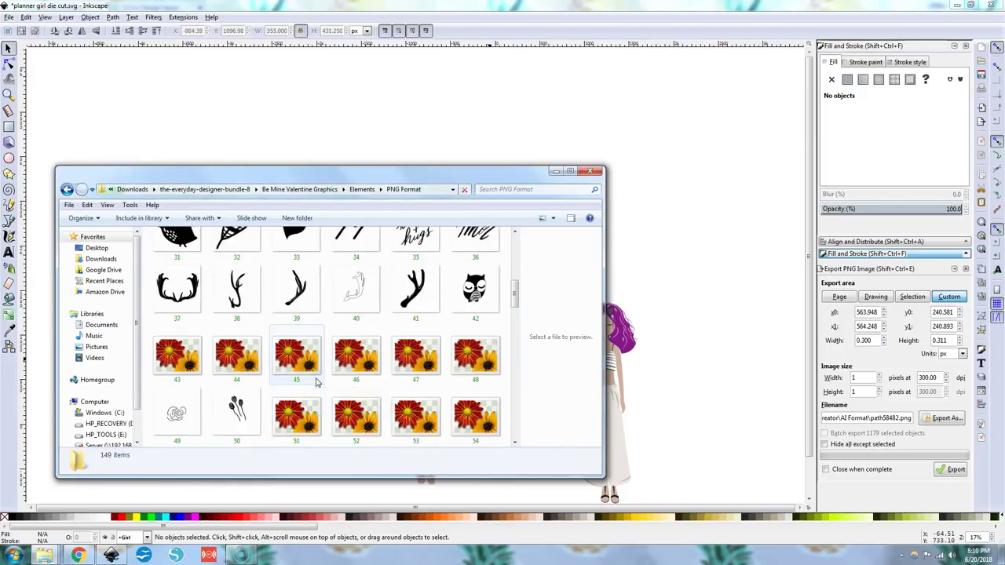
scroll(316, 382, "down", 1)
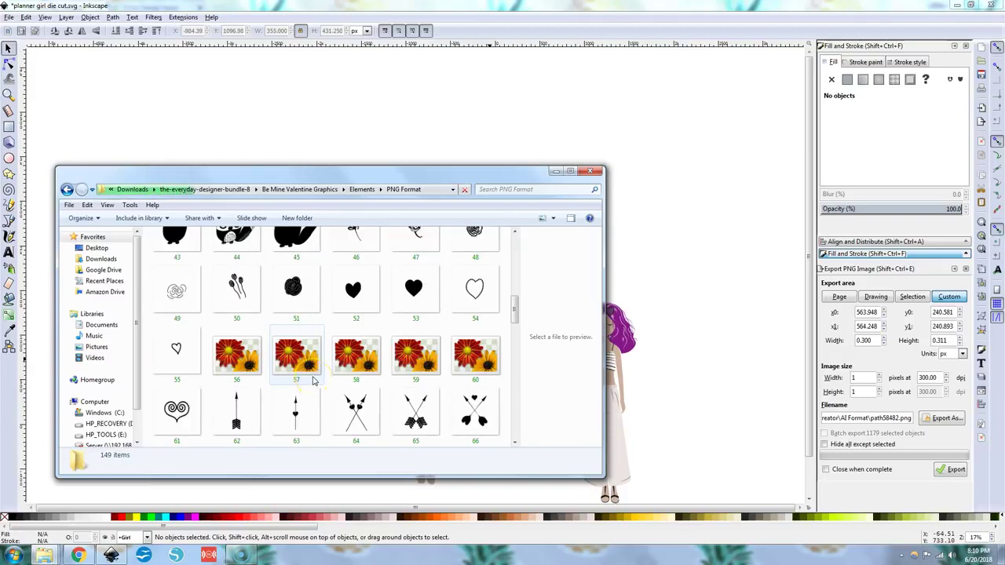
scroll(314, 380, "down", 1)
scroll(314, 381, "up", 1)
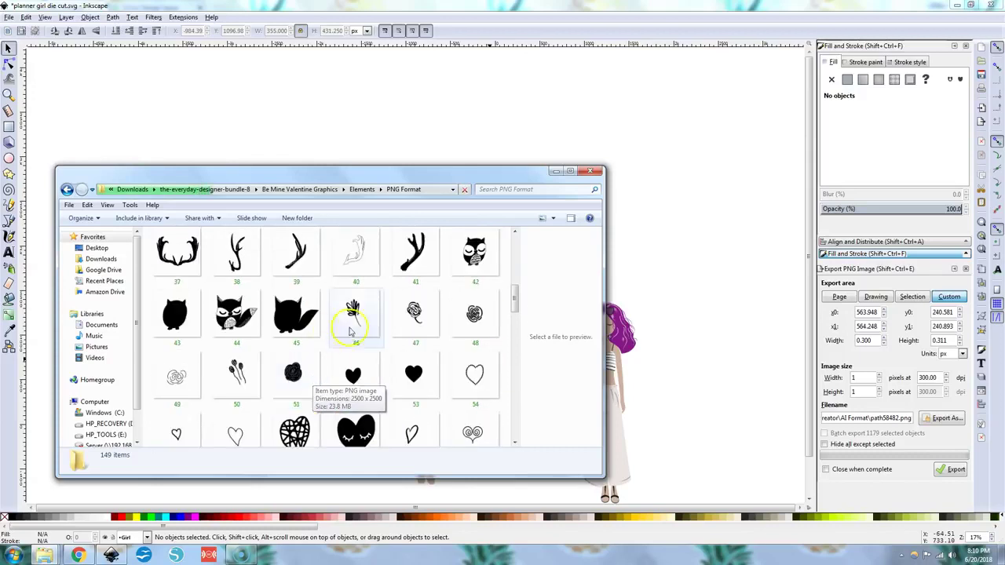
Step: Import the sleeping heart 58.png as a linked image, reduced to 355 px wide, and place it on the yellow sweater
left_click(354, 350)
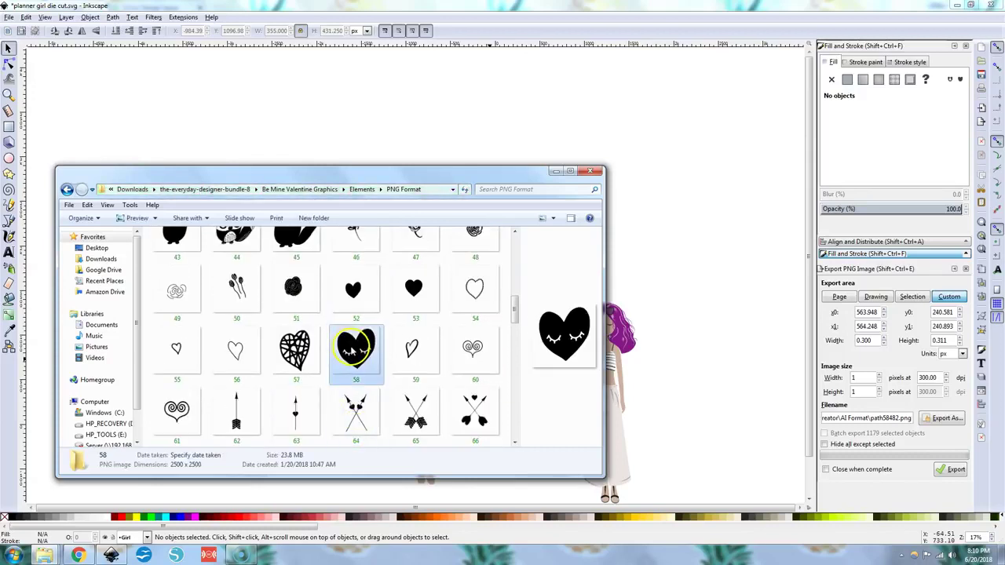
left_click_drag(354, 350, 712, 224)
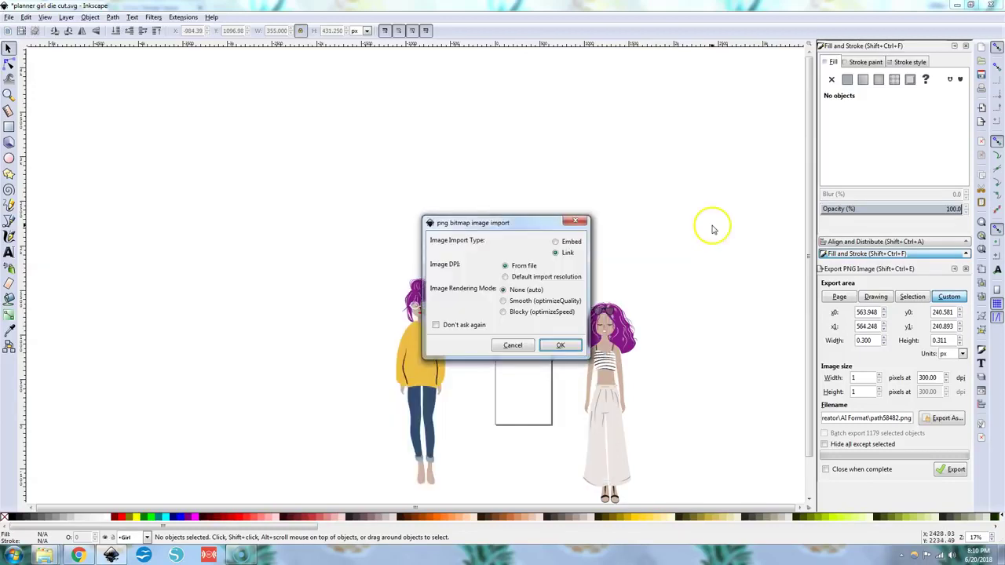
left_click(550, 349)
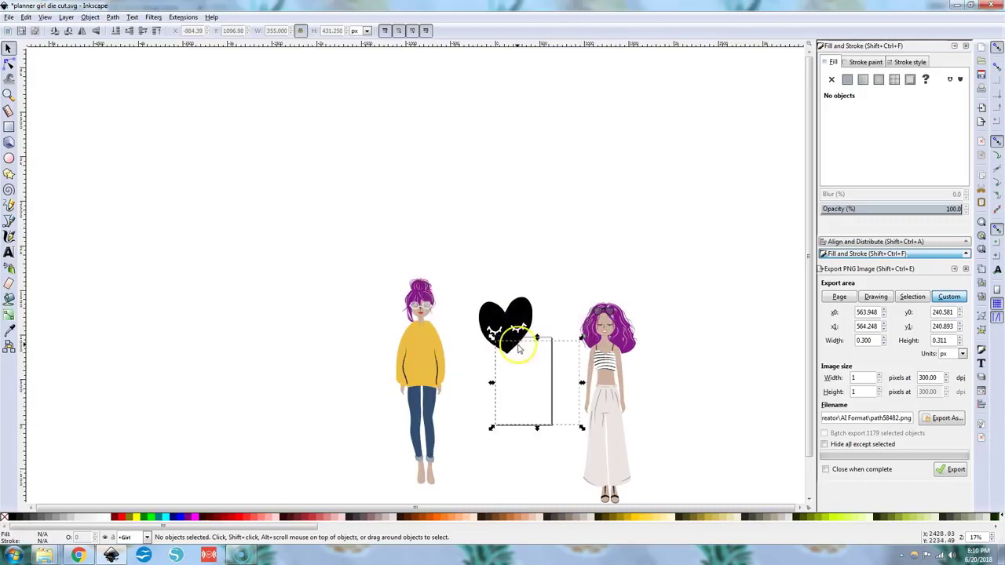
left_click_drag(542, 363, 515, 338)
left_click_drag(480, 319, 416, 350)
Step: Nudge the heart slightly up on the sweater's chest and save the document
scroll(383, 339, "up", 3)
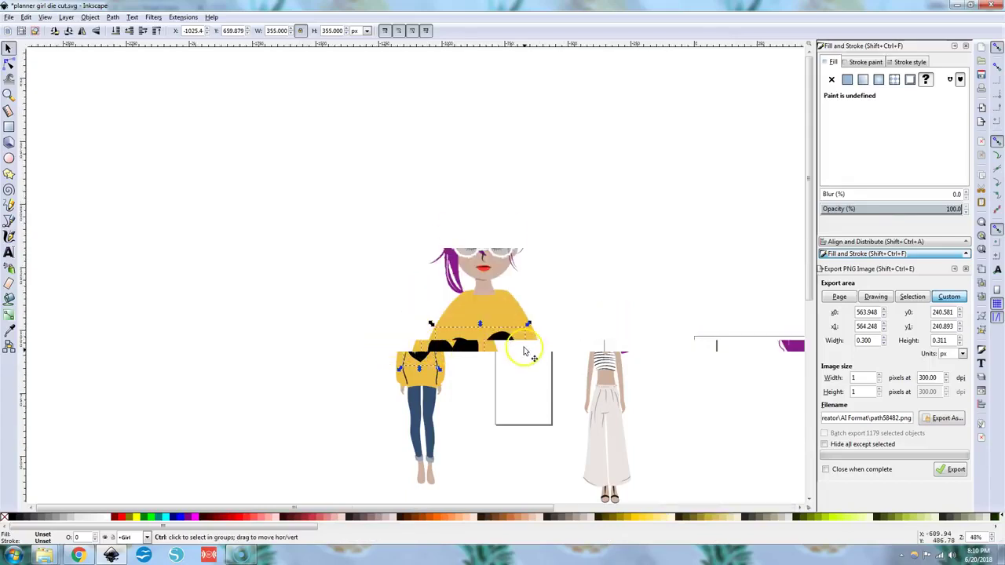
left_click_drag(512, 347, 513, 342)
left_click(12, 18)
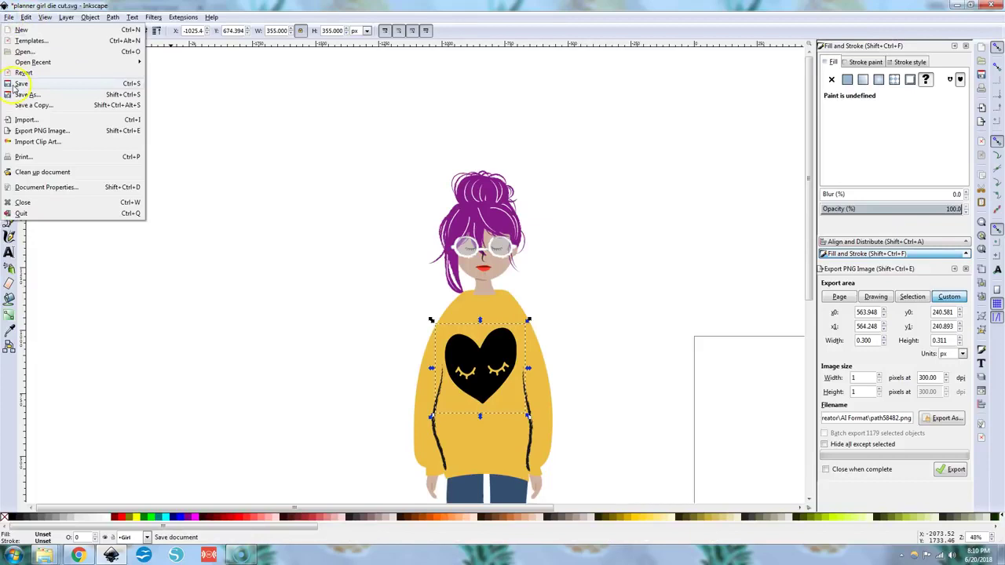
left_click(31, 77)
Step: Scale the sweater's heart down to about 264 px wide, recentre it on the chest, and save the document
left_click_drag(531, 414, 509, 394)
left_click_drag(460, 342, 480, 357)
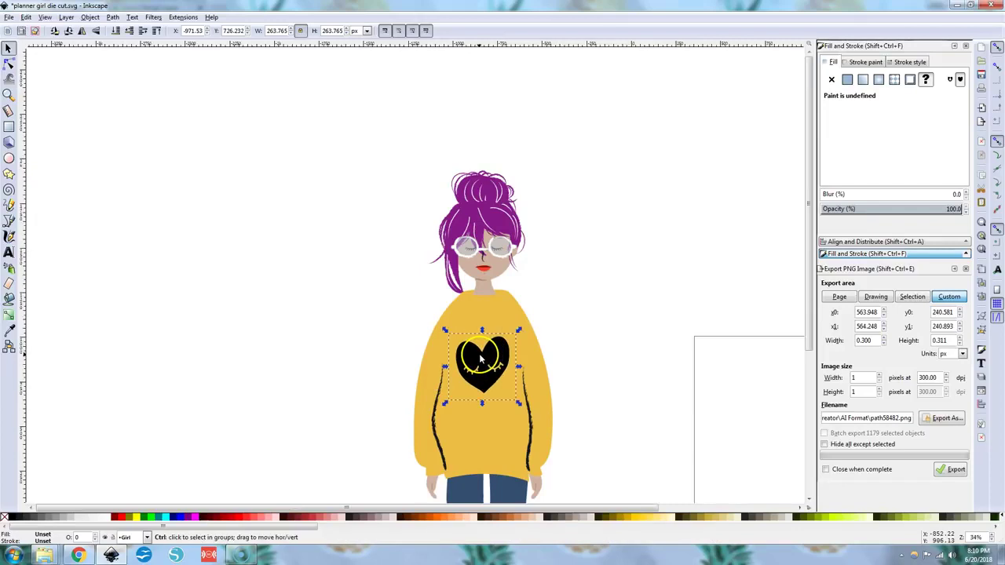
scroll(480, 357, "down", 2)
scroll(479, 353, "down", 1)
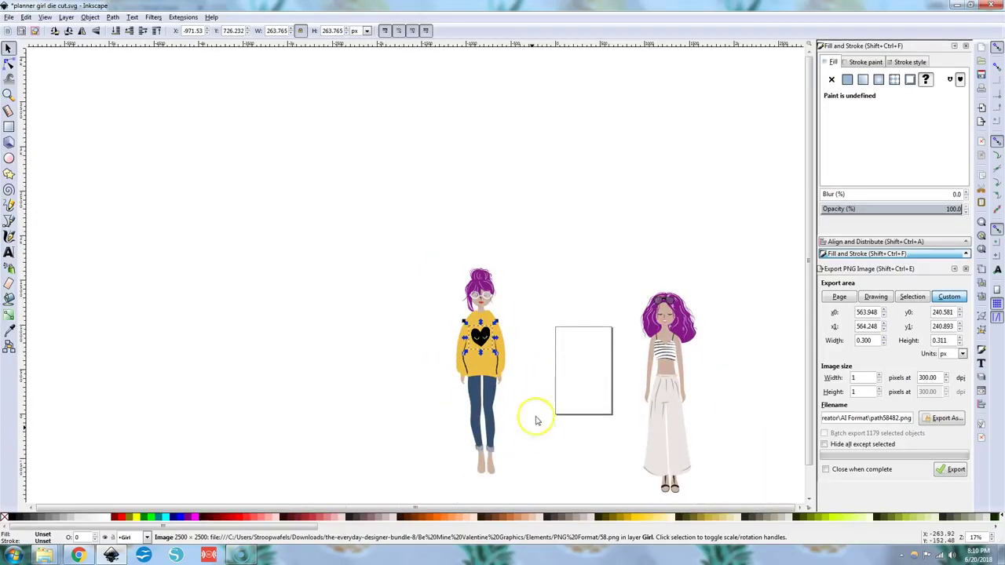
left_click(8, 16)
left_click(23, 80)
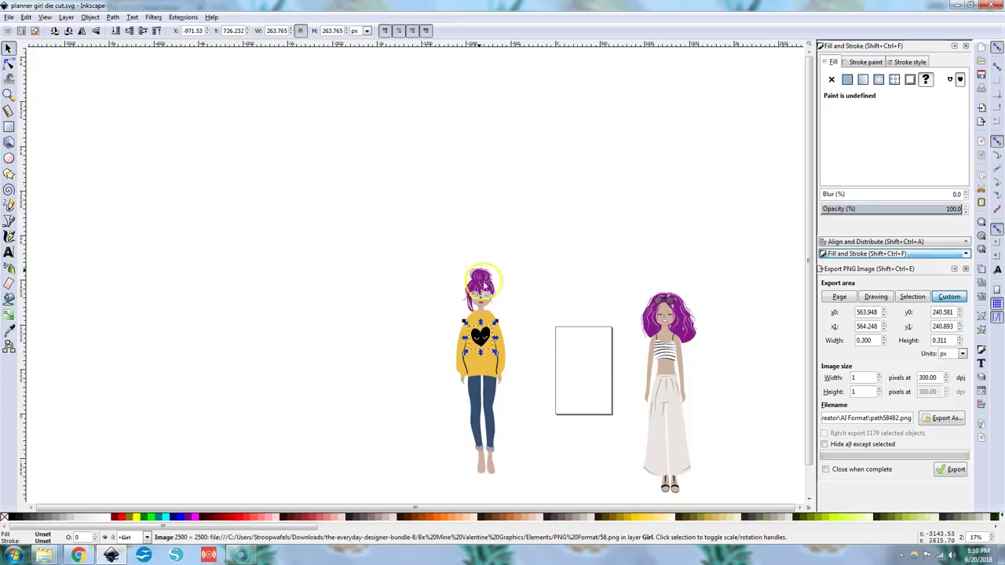
Step: Select all parts of the yellow-sweater girl and set the PNG export area to the selection
left_click_drag(426, 234, 549, 492)
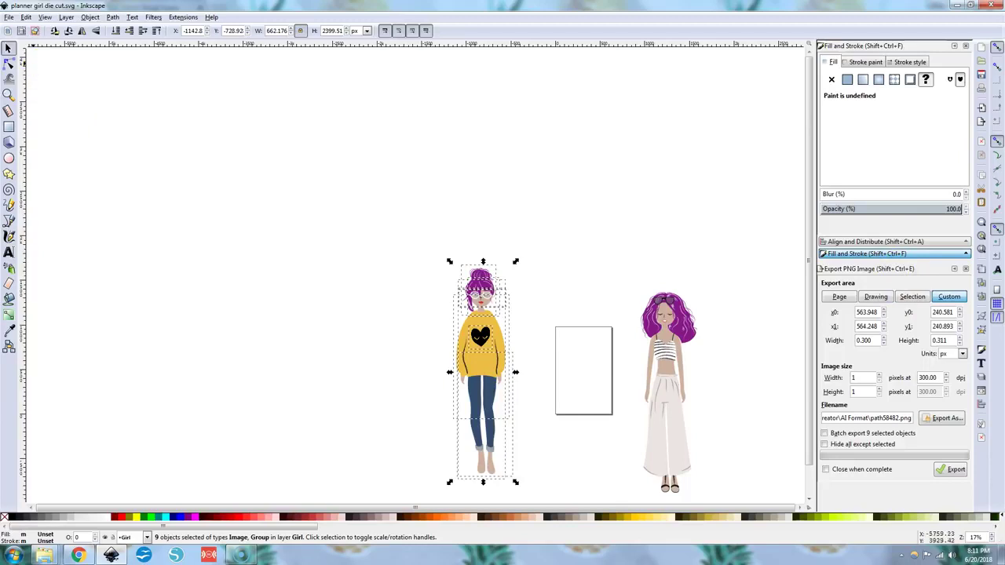
left_click(8, 19)
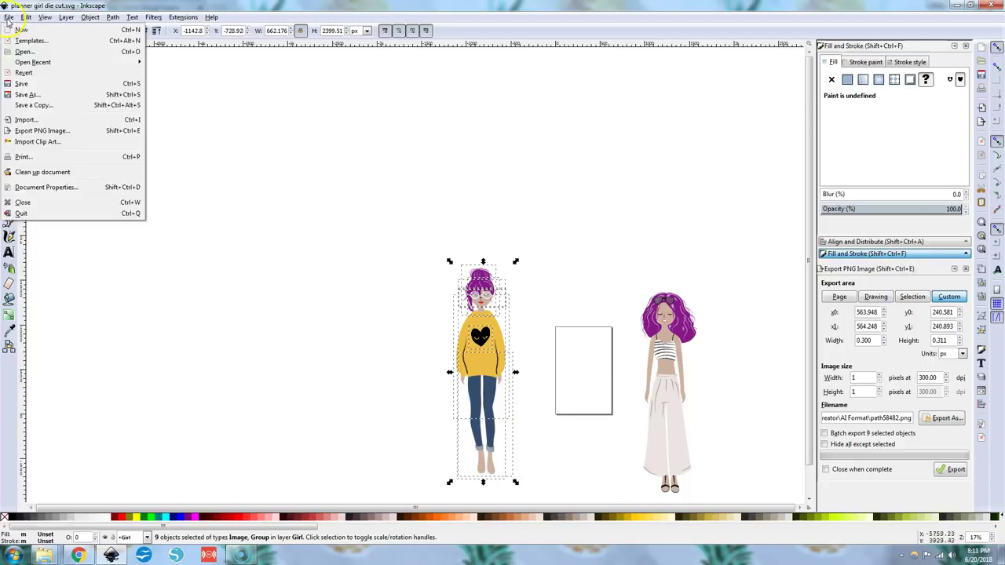
left_click(54, 132)
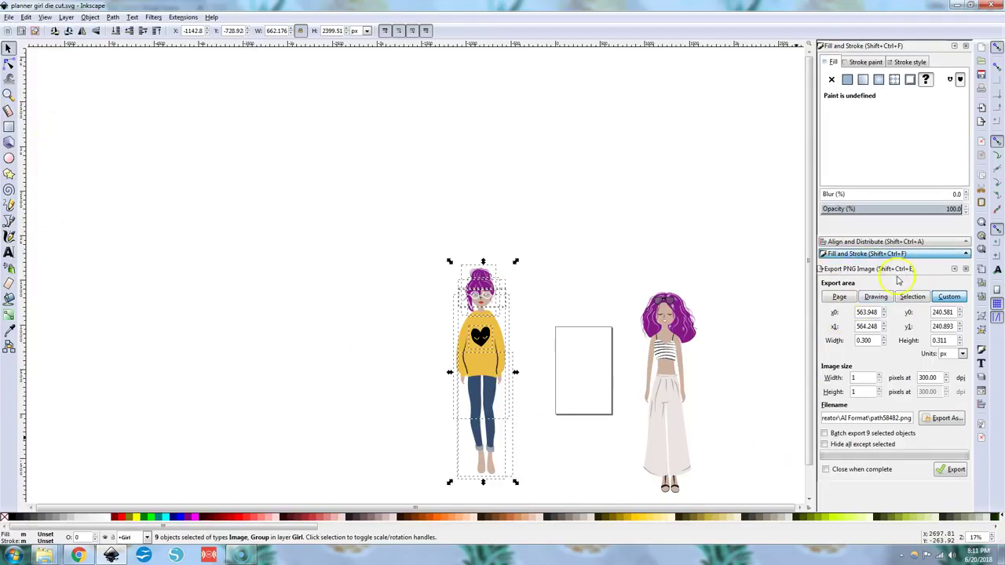
left_click(911, 299)
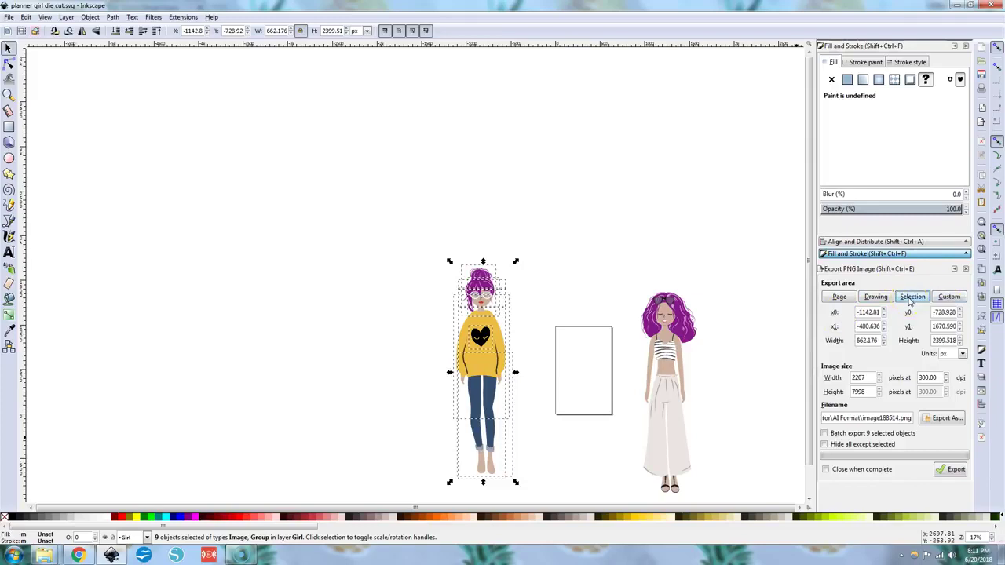
Step: Export the yellow-sweater girl as image188514.png into the thj planner girl video folder under iphone videos on Google Drive
left_click(941, 418)
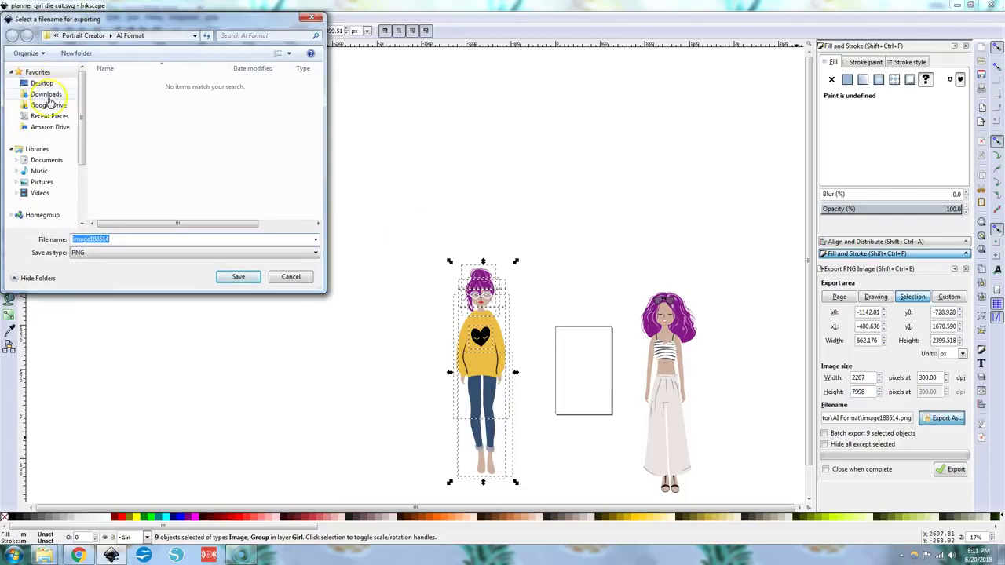
left_click(49, 104)
left_click(122, 179)
scroll(184, 161, "down", 2)
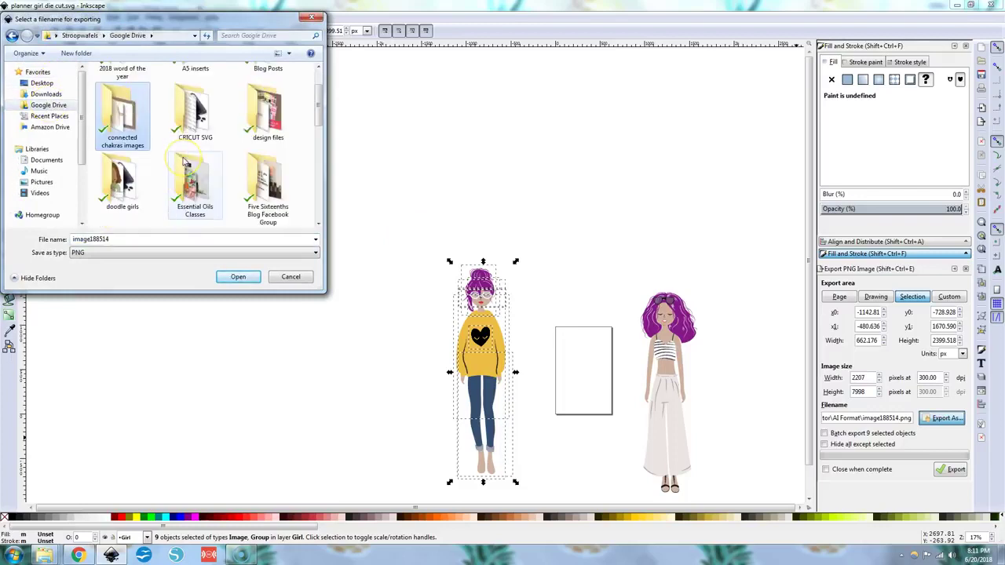
scroll(185, 161, "down", 1)
double_click(267, 190)
double_click(120, 96)
double_click(122, 239)
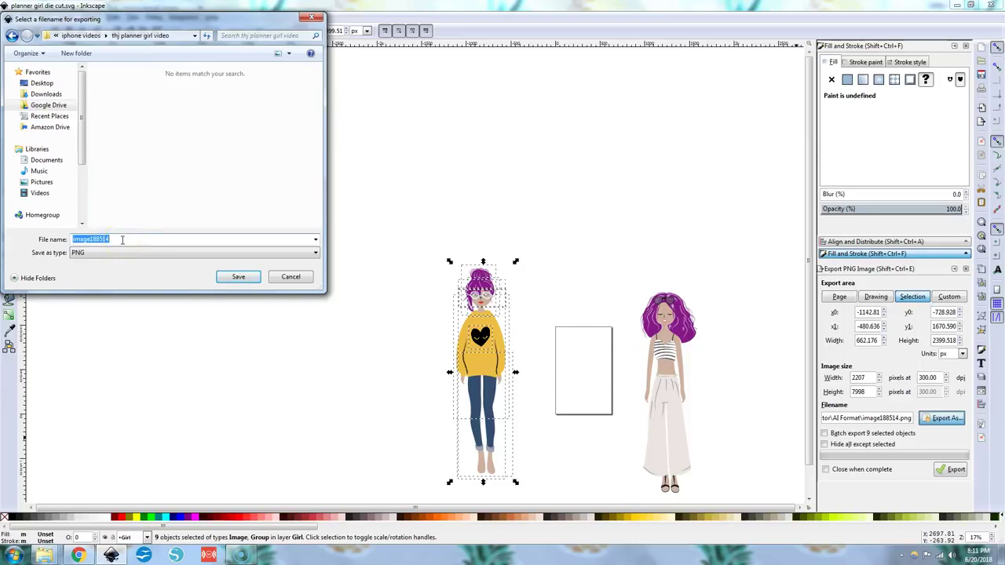
left_click(241, 277)
left_click(969, 469)
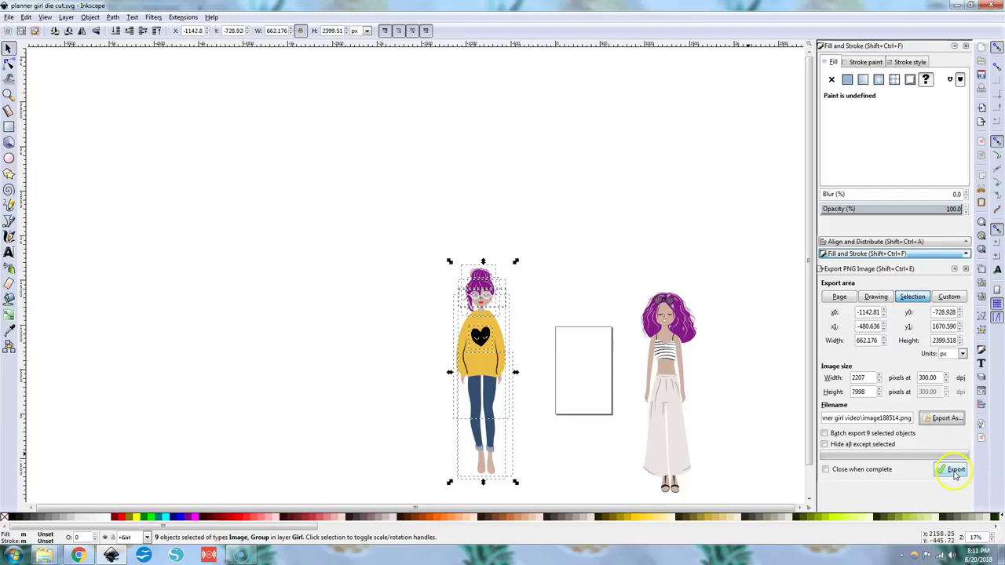
left_click(956, 471)
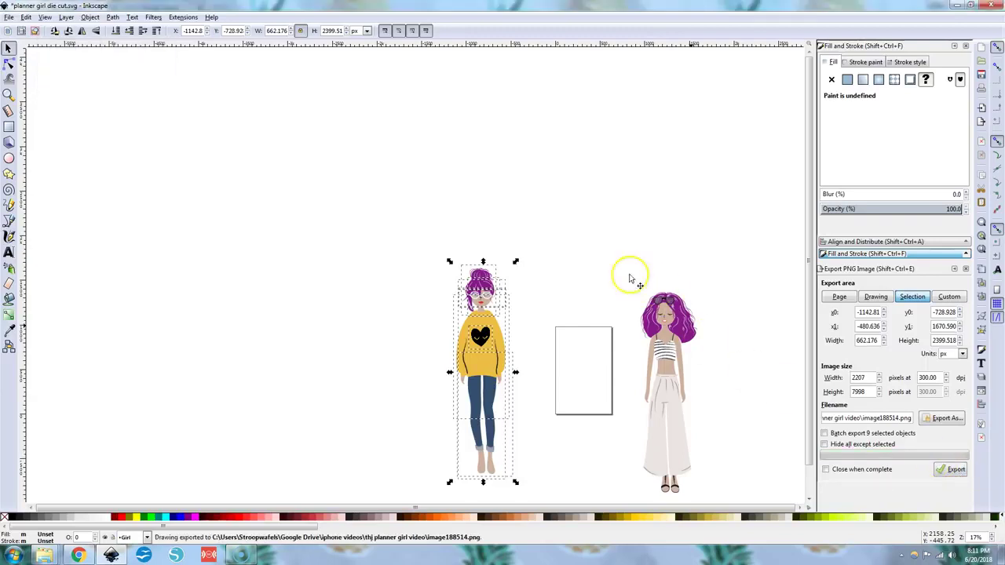
Step: Export all parts of the striped-top girl as image188448.png into the thj planner girl video folder
left_click_drag(601, 256, 721, 504)
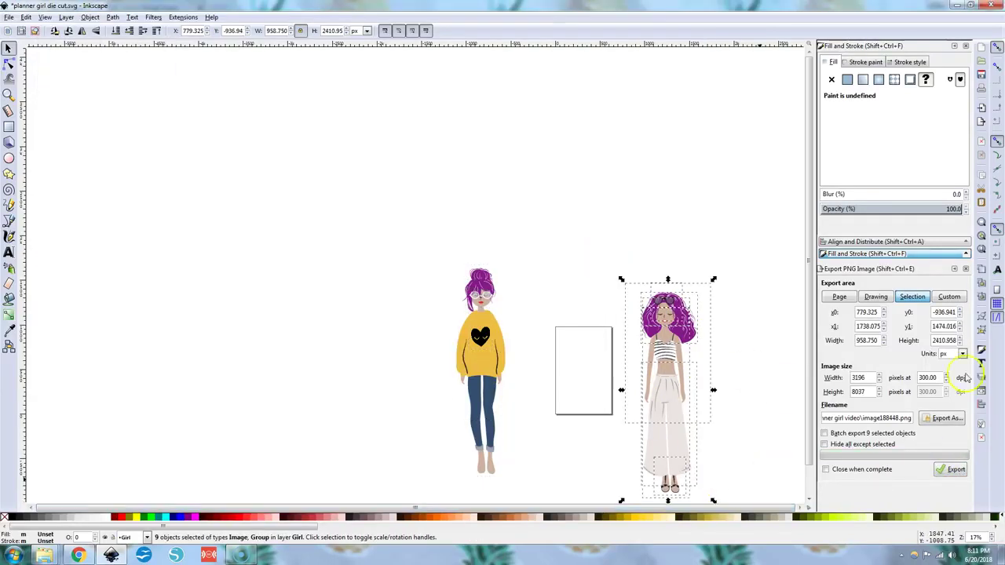
left_click(944, 418)
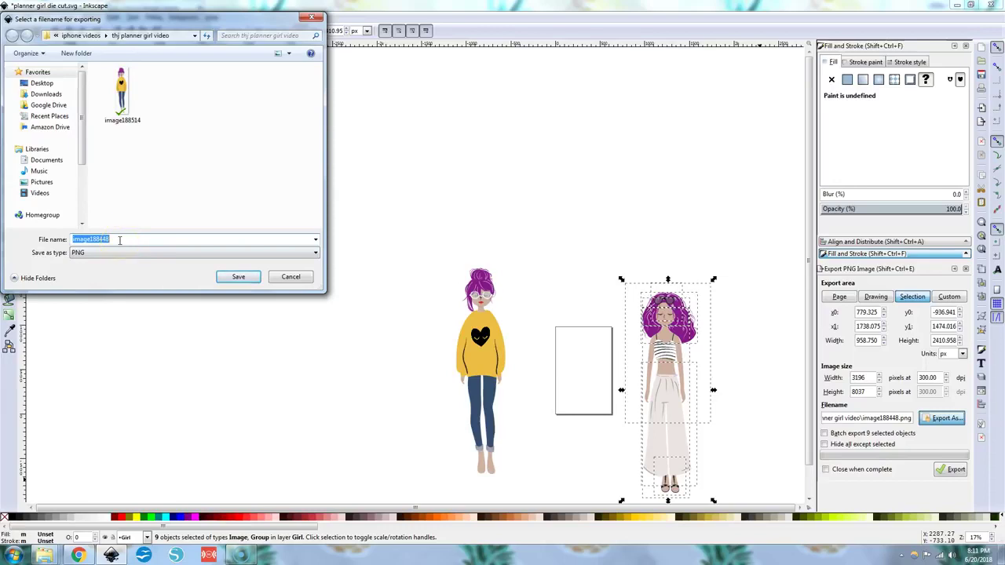
left_click(238, 278)
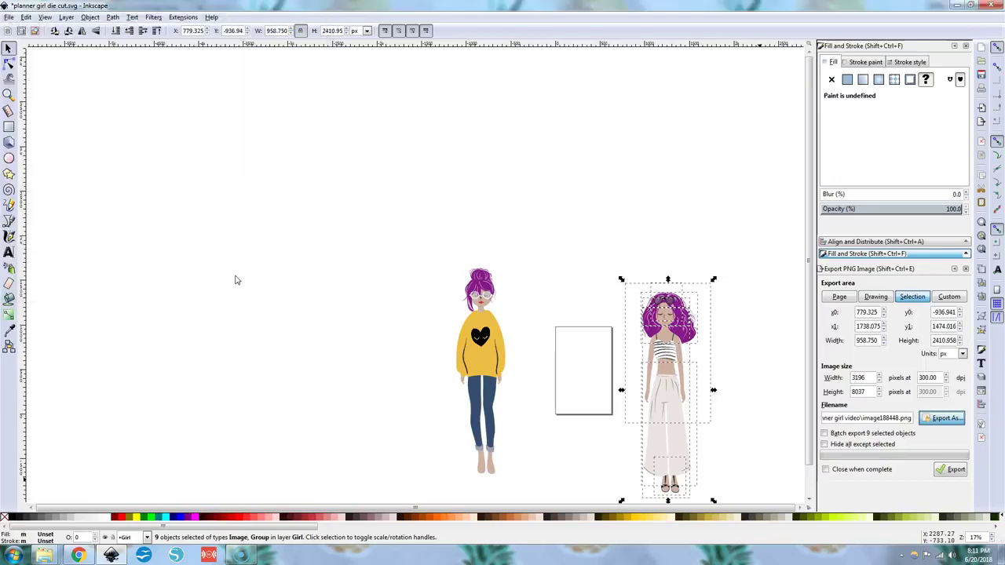
left_click(948, 468)
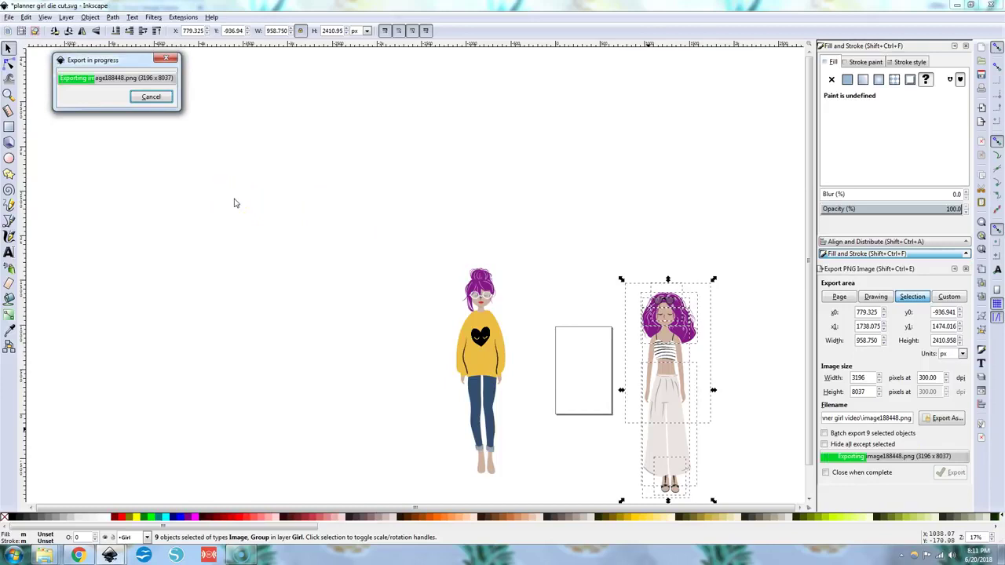
left_click(231, 204)
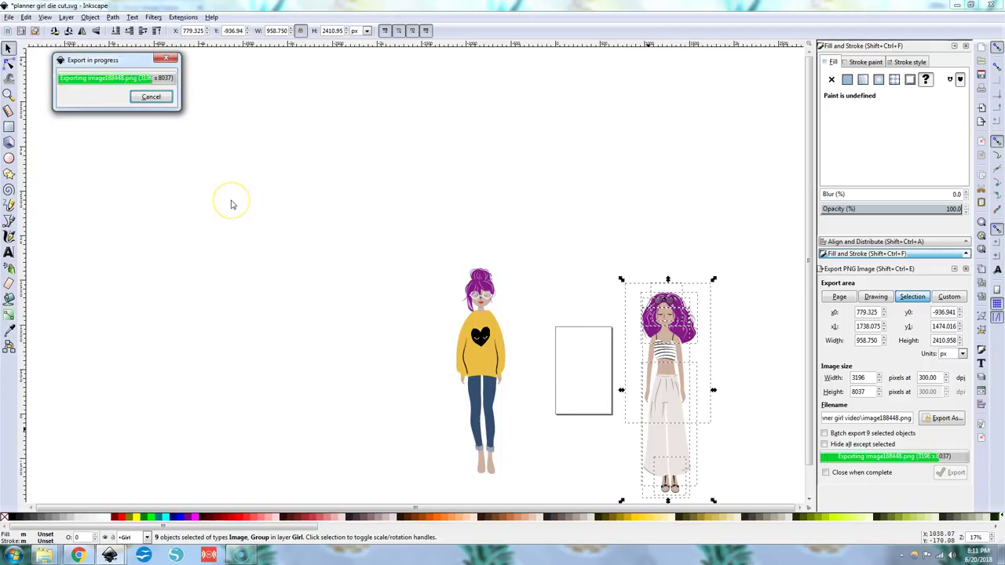
left_click(471, 311)
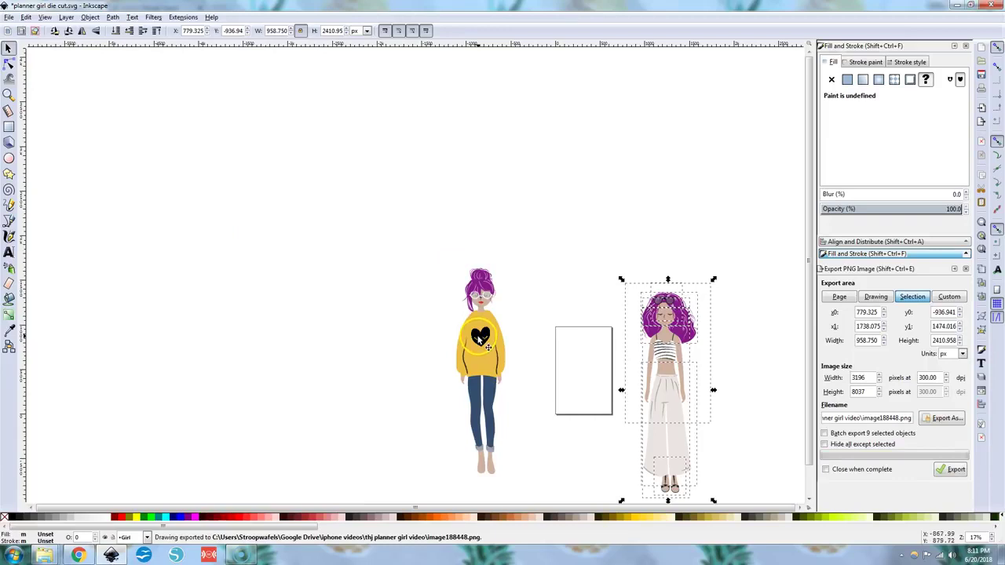
Step: Try to preview a brightness-cutoff bitmap trace of the yellow-sweater girl's parts
left_click_drag(416, 236, 533, 493)
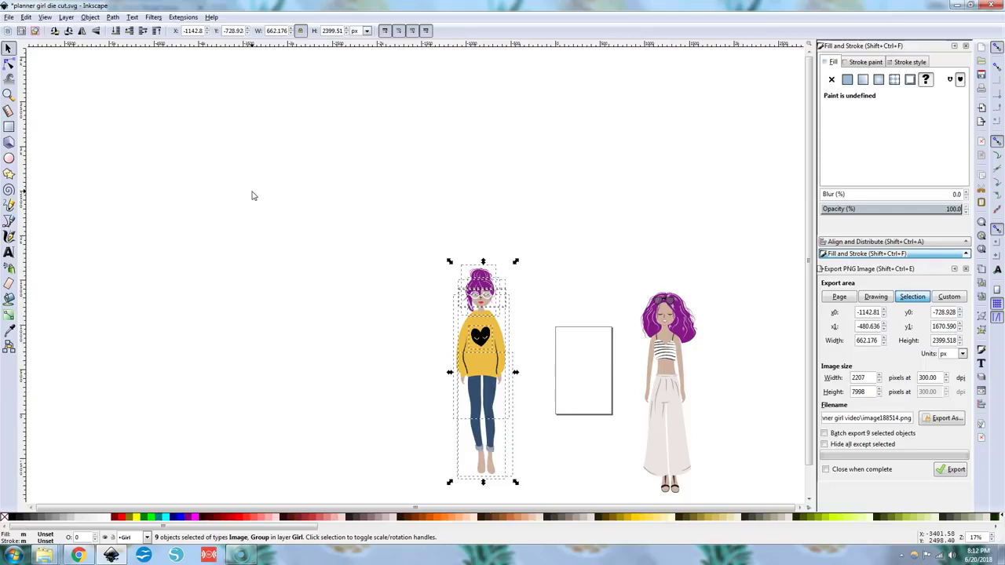
left_click(91, 18)
left_click(114, 18)
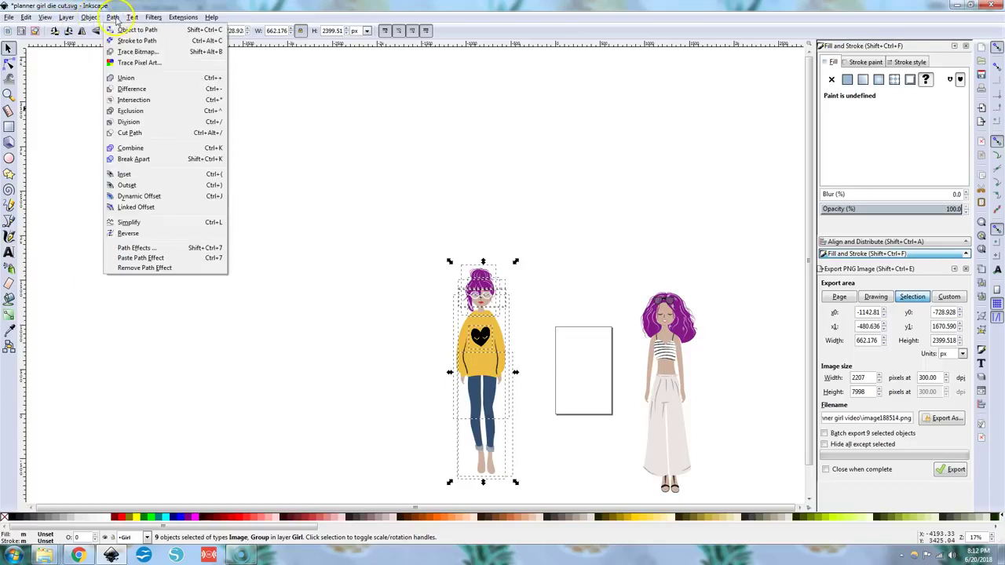
left_click(133, 51)
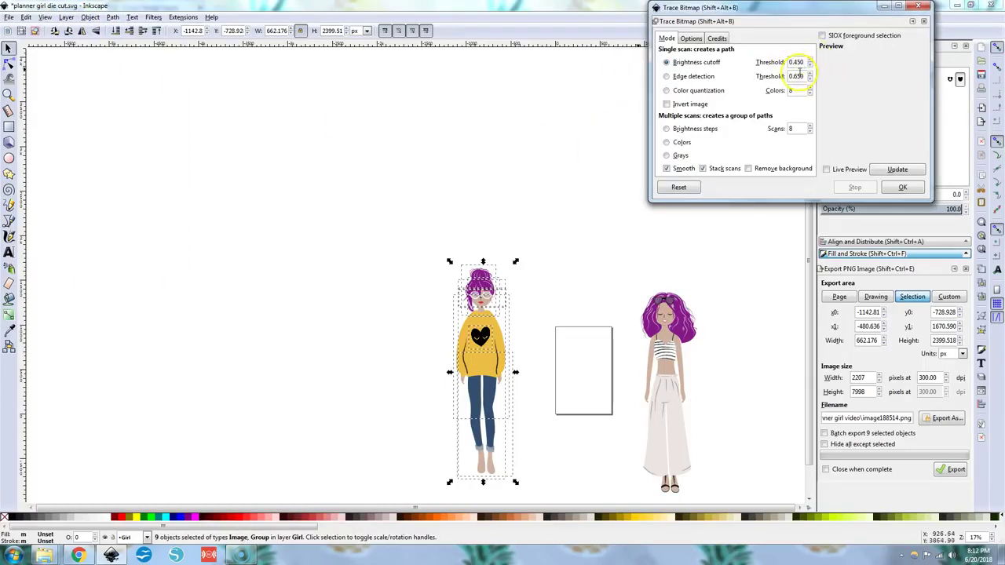
left_click(908, 173)
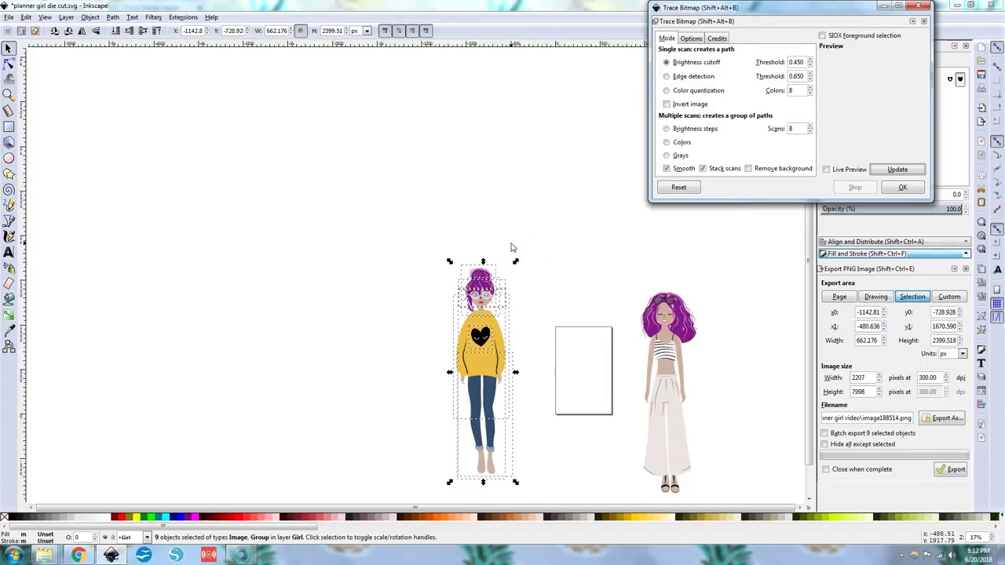
left_click(918, 7)
Step: Group the yellow-sweater girl's parts and move the group to the right of the striped-top girl
left_click(117, 369)
left_click_drag(426, 244, 547, 521)
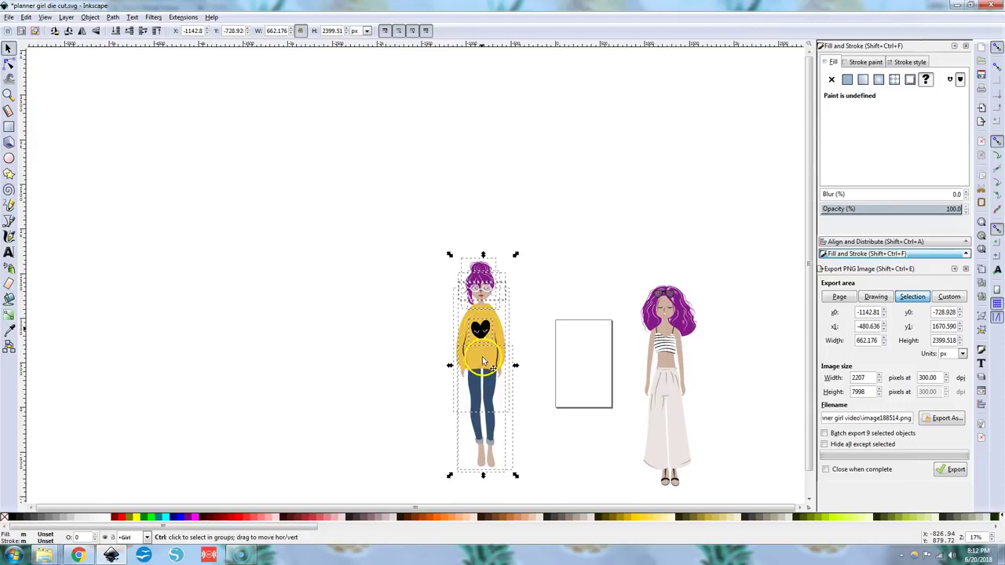
left_click_drag(483, 361, 785, 363)
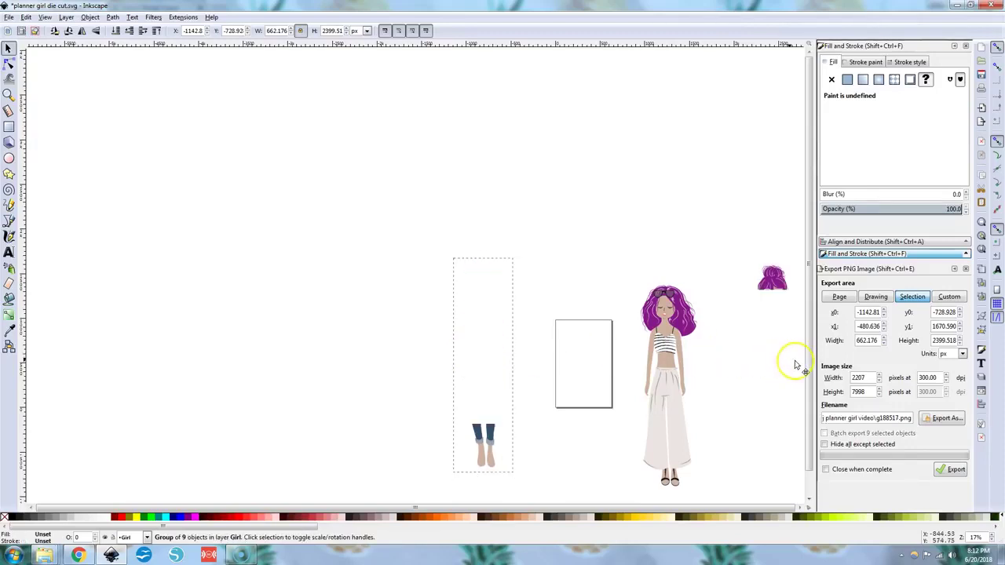
Step: Group the striped-top girl's parts and move the group right, close beside the yellow-sweater girl
left_click_drag(614, 238, 729, 504)
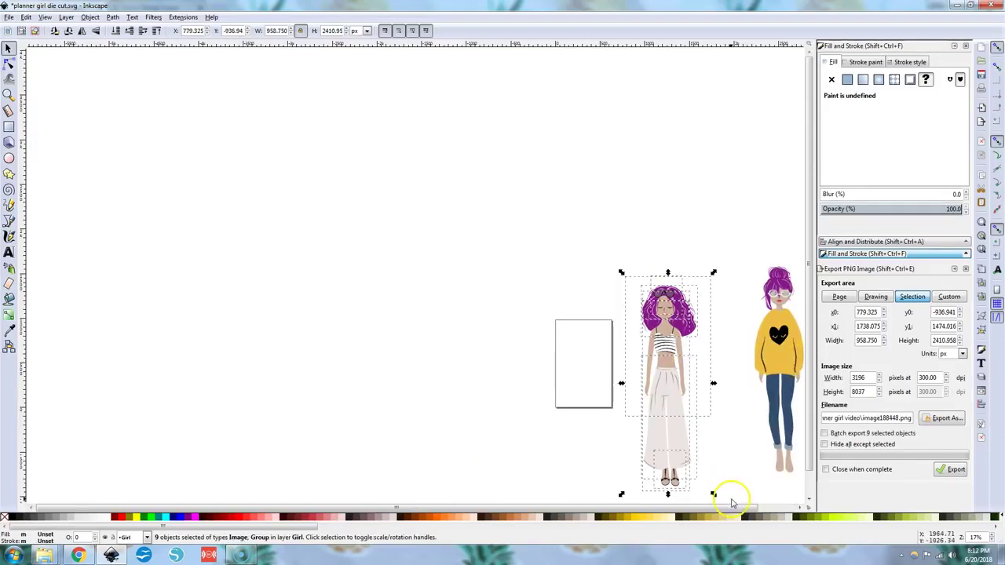
key("ctrl+g")
left_click_drag(678, 408, 68, 489)
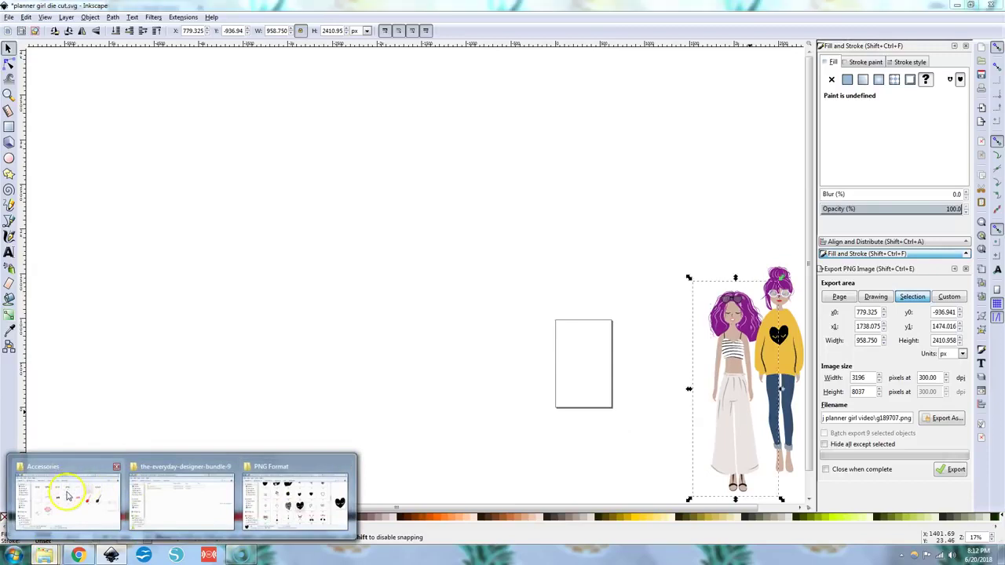
Step: Open the thj planner girl video folder in a new Explorer window and import image188448.png into the drawing
left_click(68, 489)
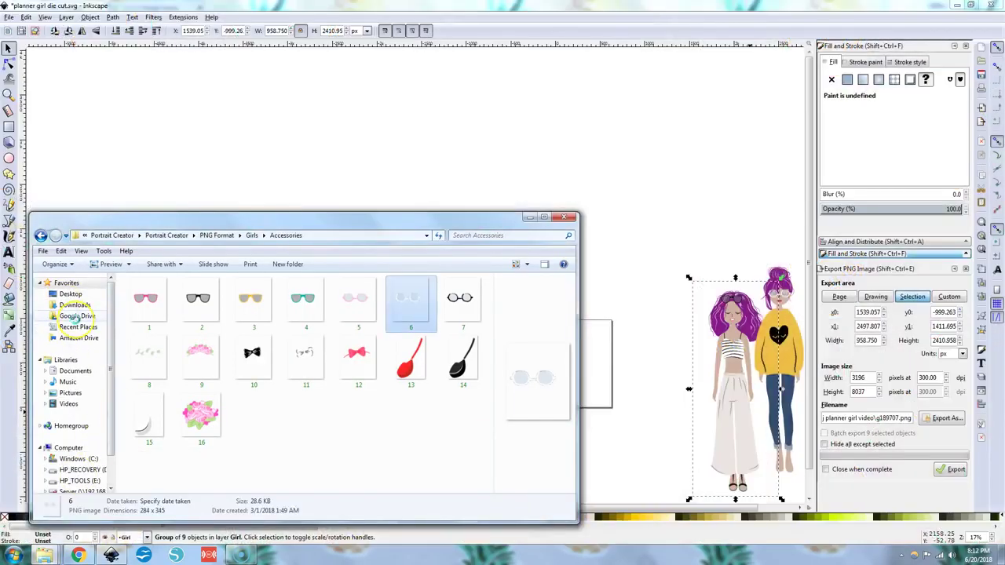
right_click(77, 318)
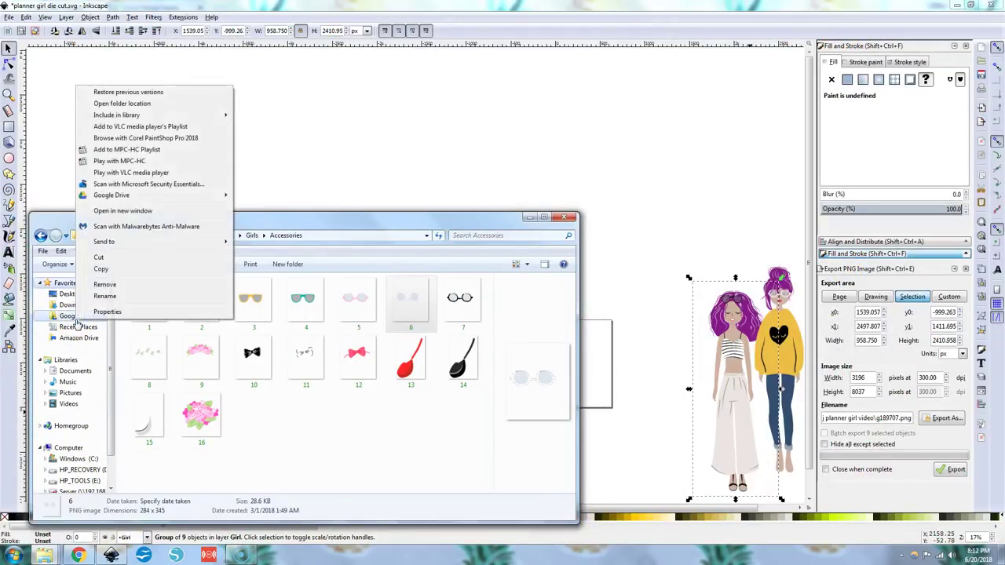
left_click(124, 211)
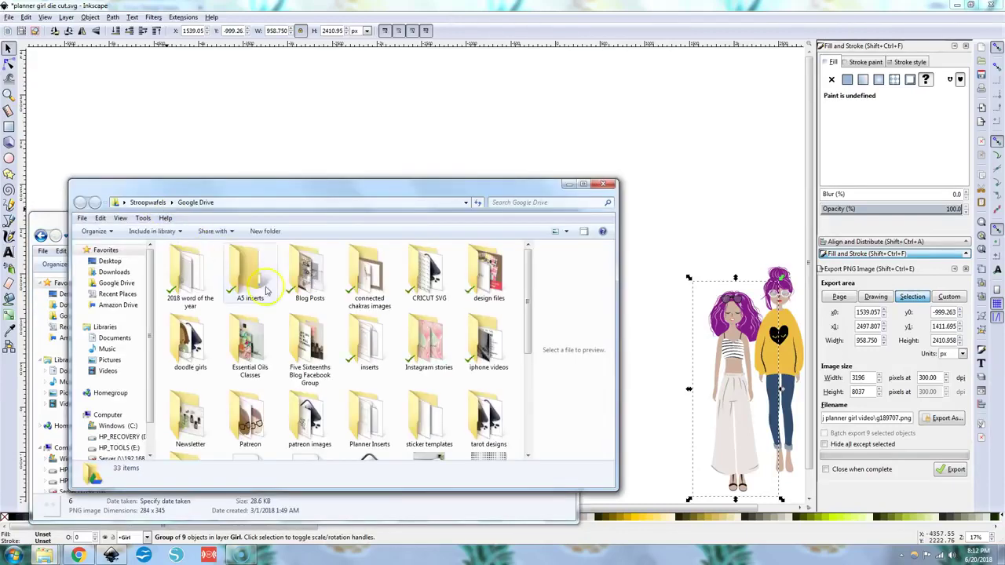
double_click(191, 271)
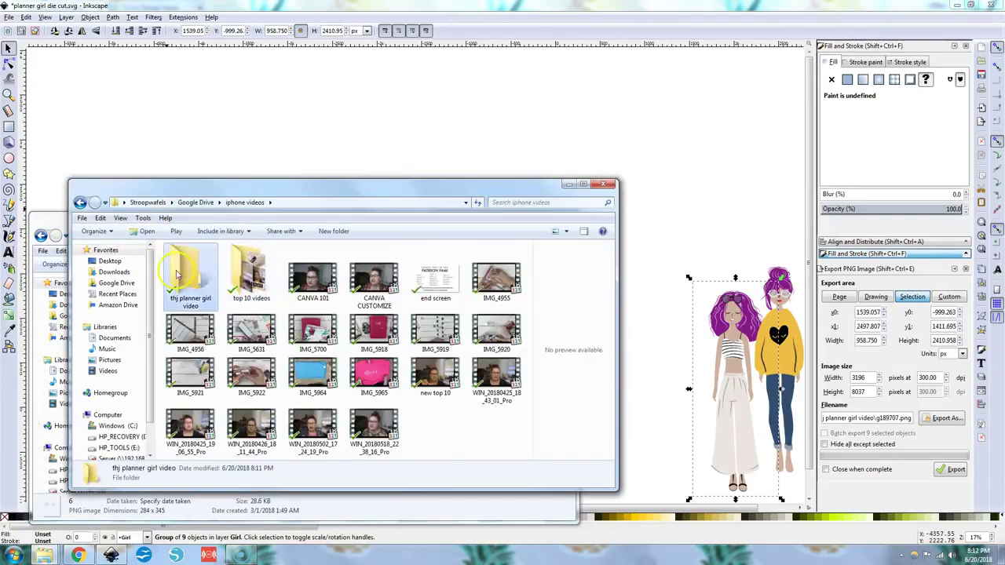
left_click(193, 262)
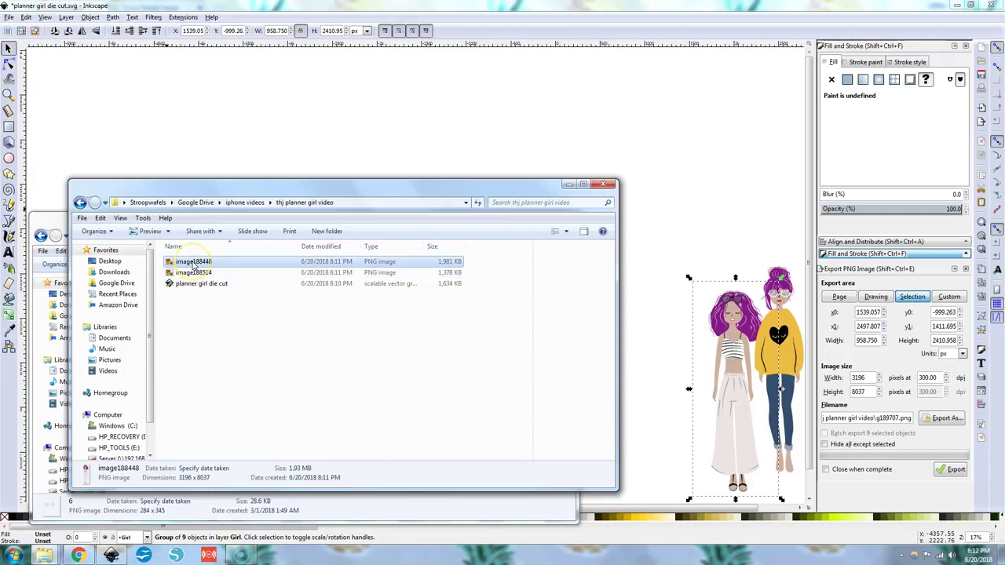
left_click_drag(190, 265, 487, 144)
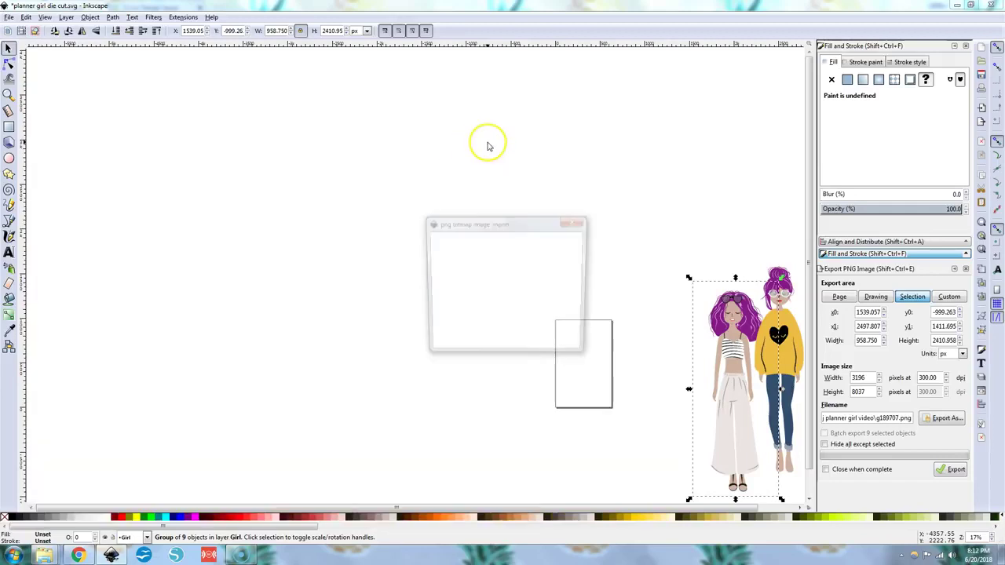
left_click(561, 347)
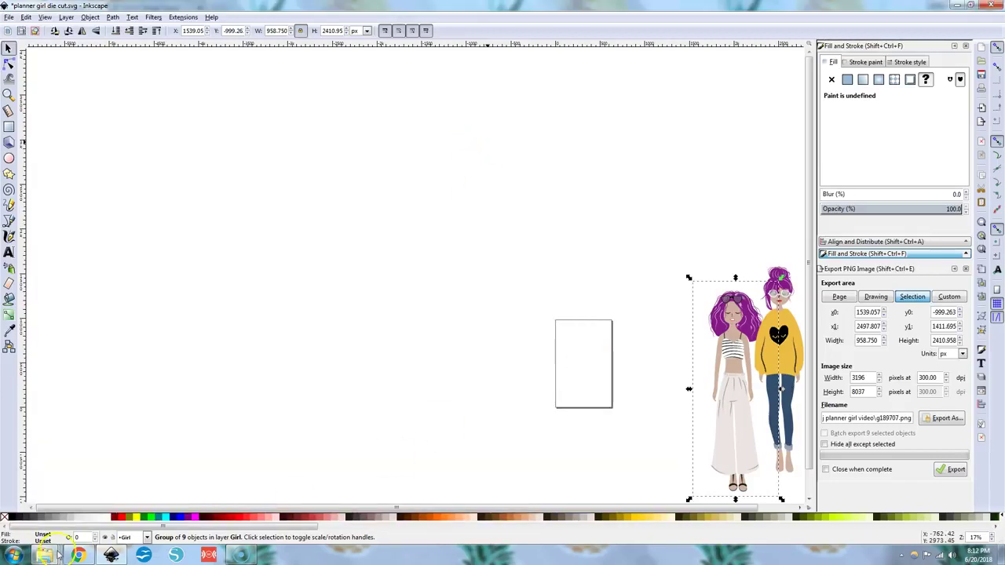
Step: Bring back the thj planner girl video folder and import image188514.png into the drawing
left_click(47, 556)
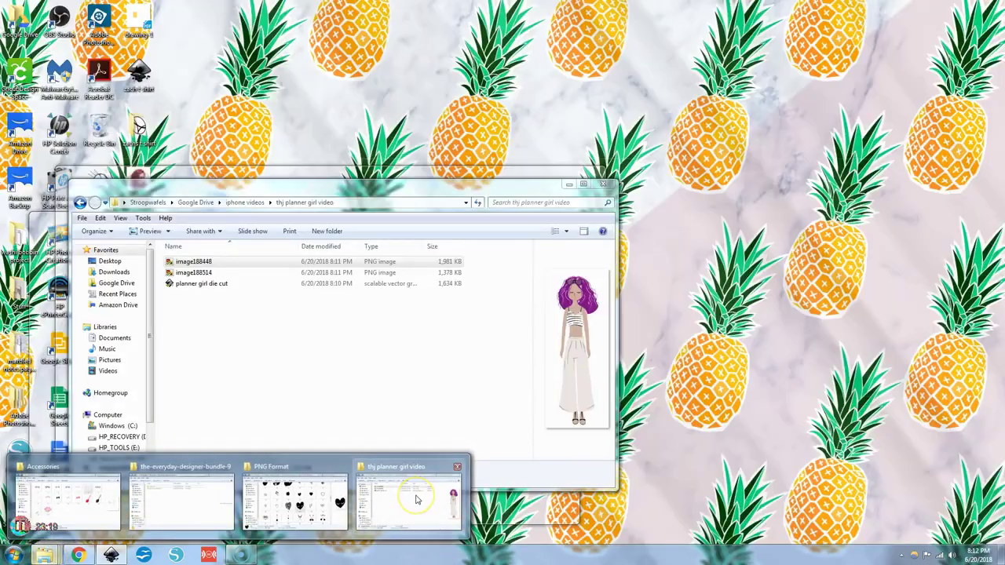
left_click(416, 498)
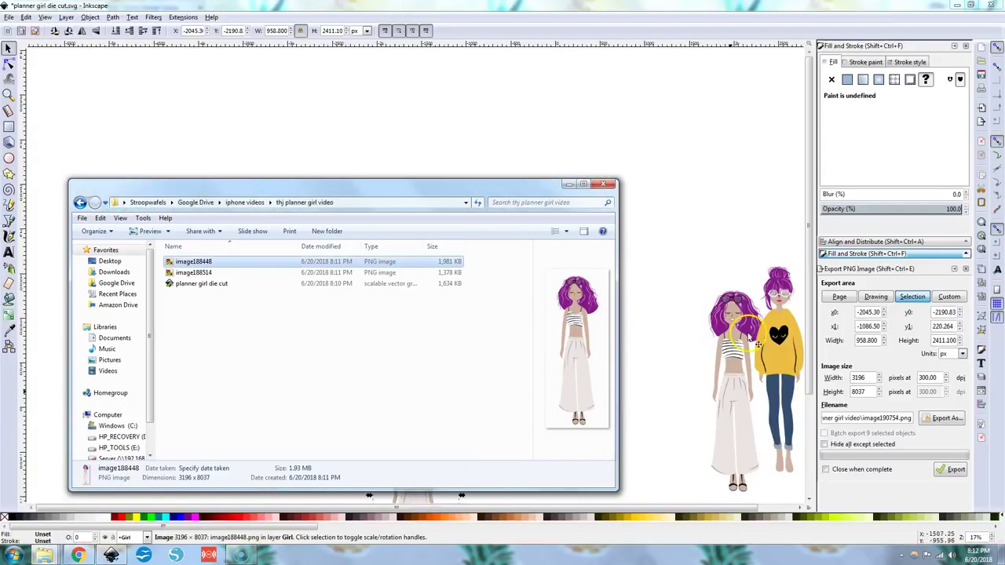
left_click_drag(490, 185, 410, 209)
left_click_drag(163, 276, 506, 180)
left_click(559, 350)
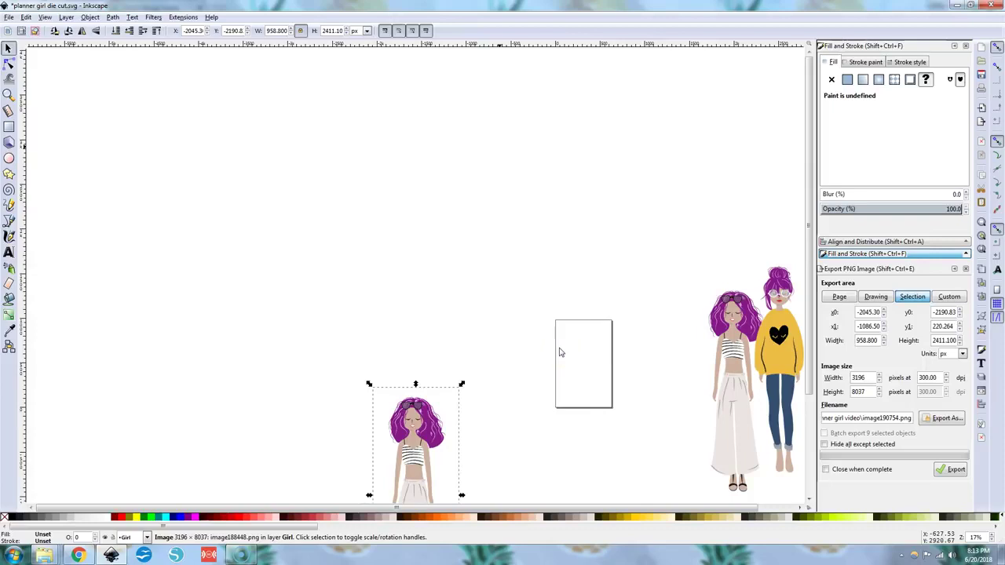
Step: Separate the imported girls, moving the yellow-sweater image left of the page and the striped-top image onto the page's upper part
left_click_drag(554, 336, 315, 271)
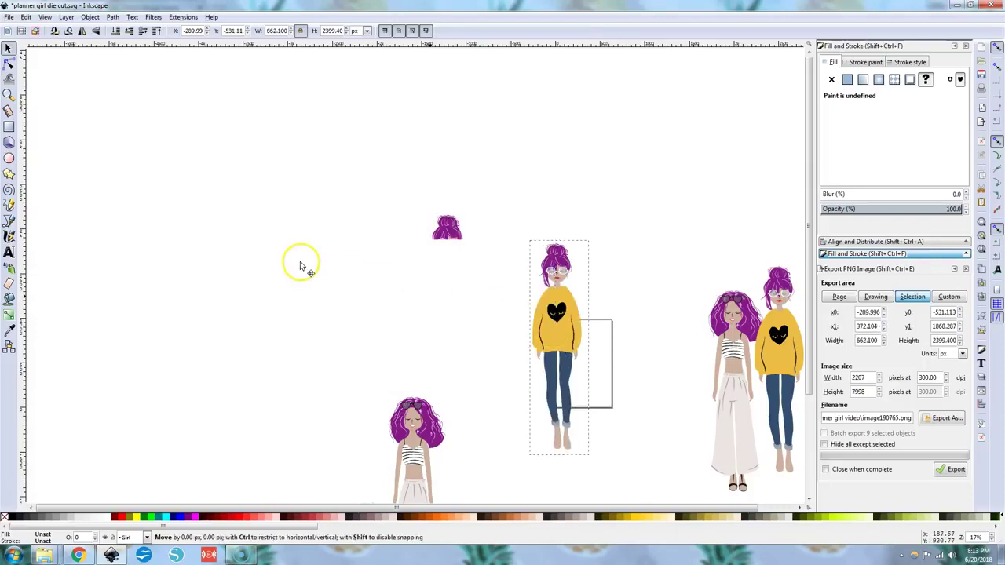
left_click_drag(568, 274, 583, 177)
left_click(337, 235)
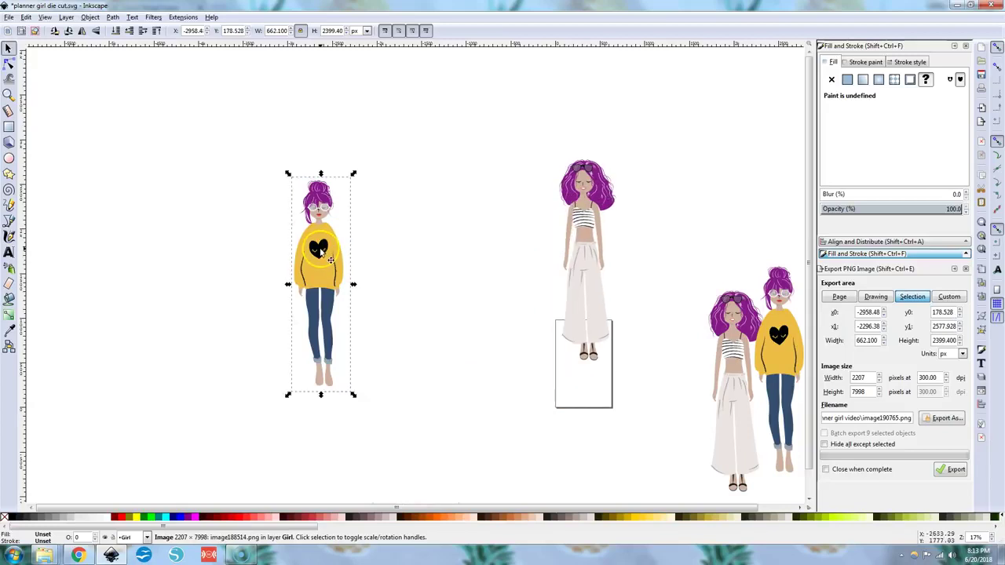
Step: Trace the yellow-sweater girl image into a single black path using Brightness cutoff with a threshold of 0.960
left_click(112, 17)
left_click(131, 52)
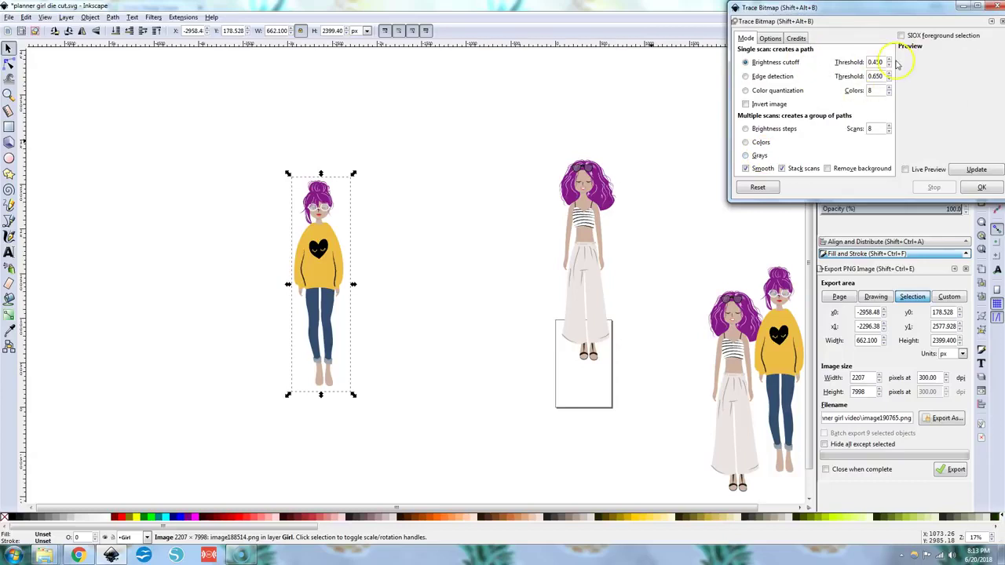
left_click(993, 172)
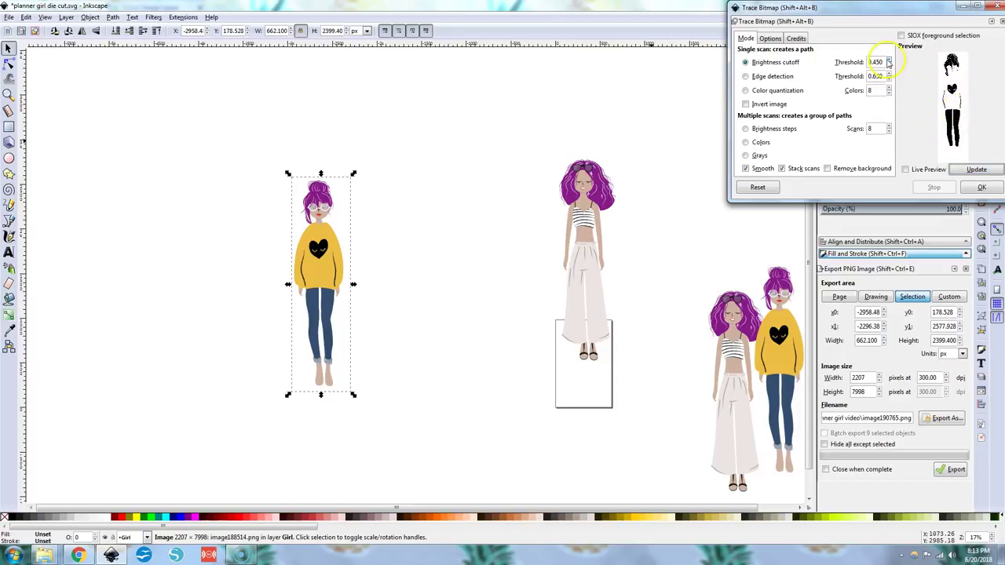
left_click(973, 172)
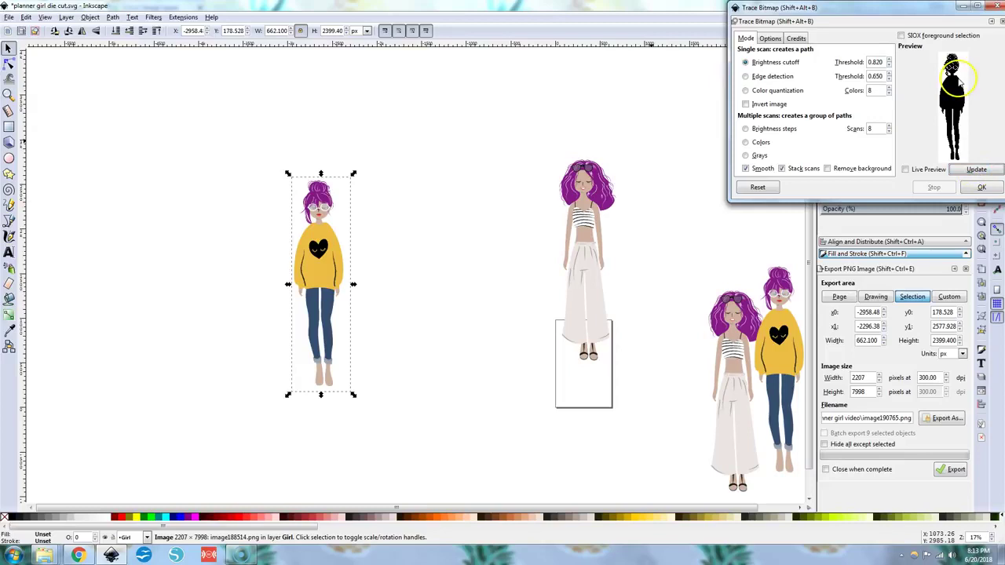
left_click(889, 59)
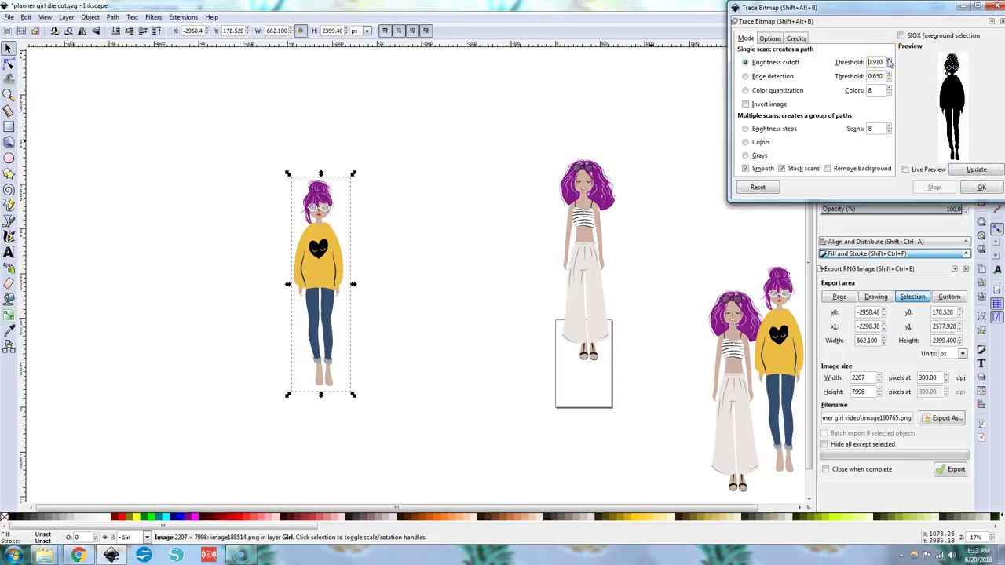
left_click(979, 173)
left_click(888, 61)
left_click(977, 171)
left_click(981, 187)
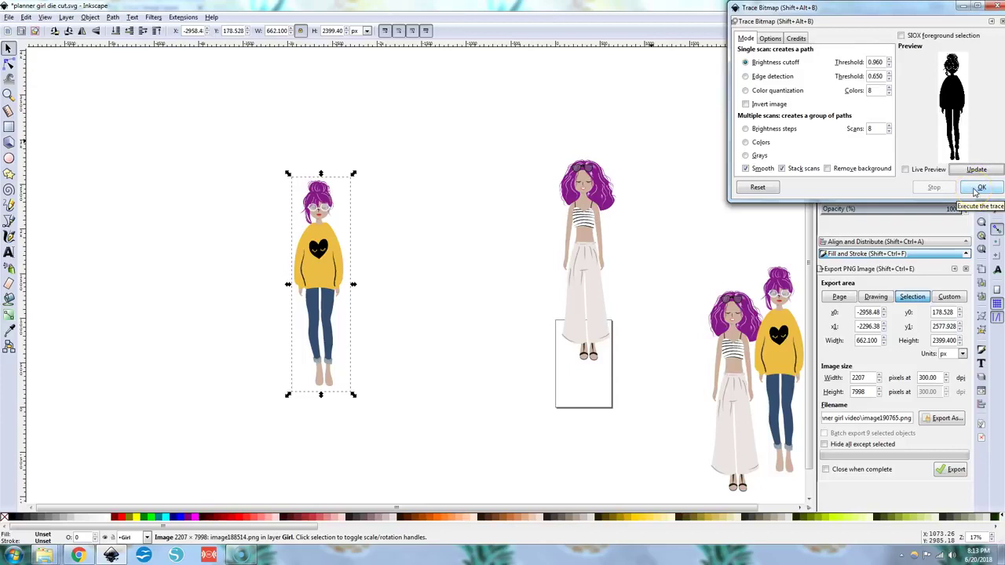
left_click(975, 191)
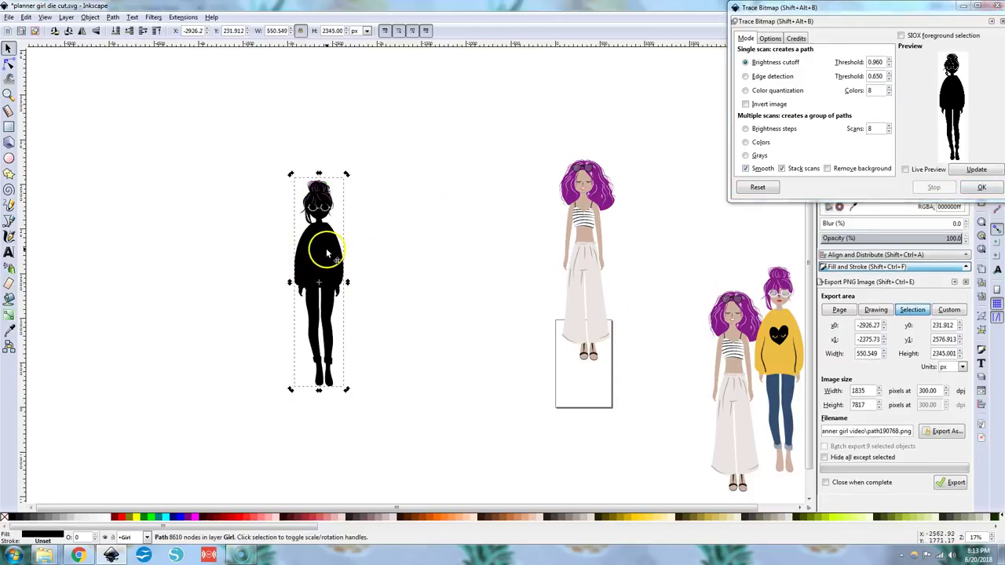
left_click(991, 7)
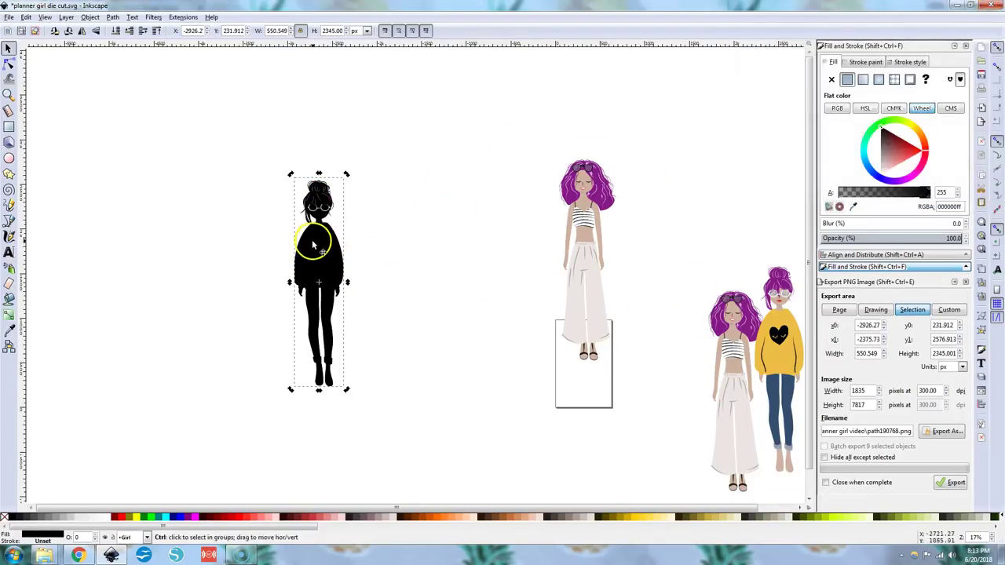
Step: Try to outset the traced silhouette of the yellow-sweater girl repeatedly to close the gaps in the hair and glasses
scroll(312, 246, "up", 1)
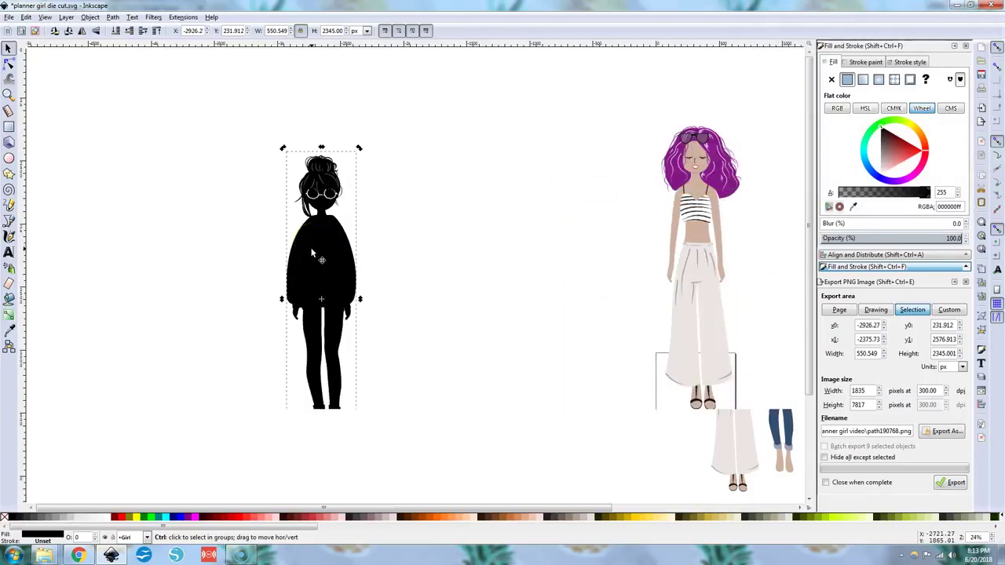
left_click(312, 256)
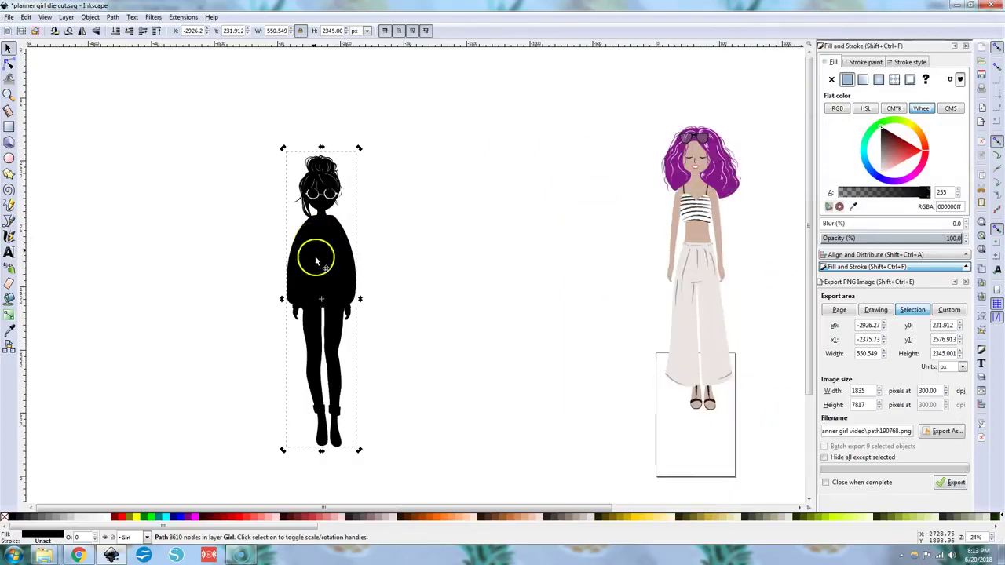
key("ctrl")
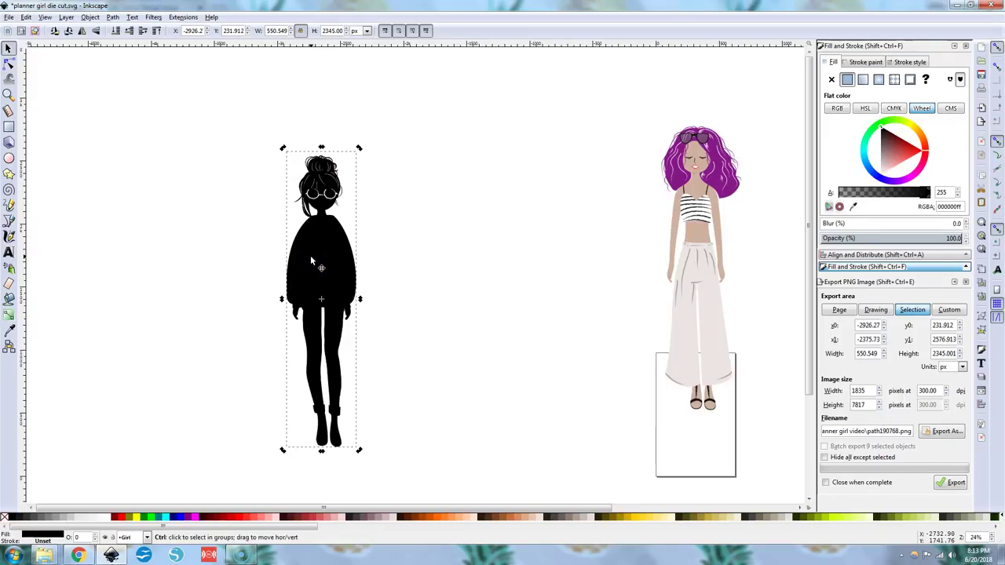
left_click(310, 255, "ctrl")
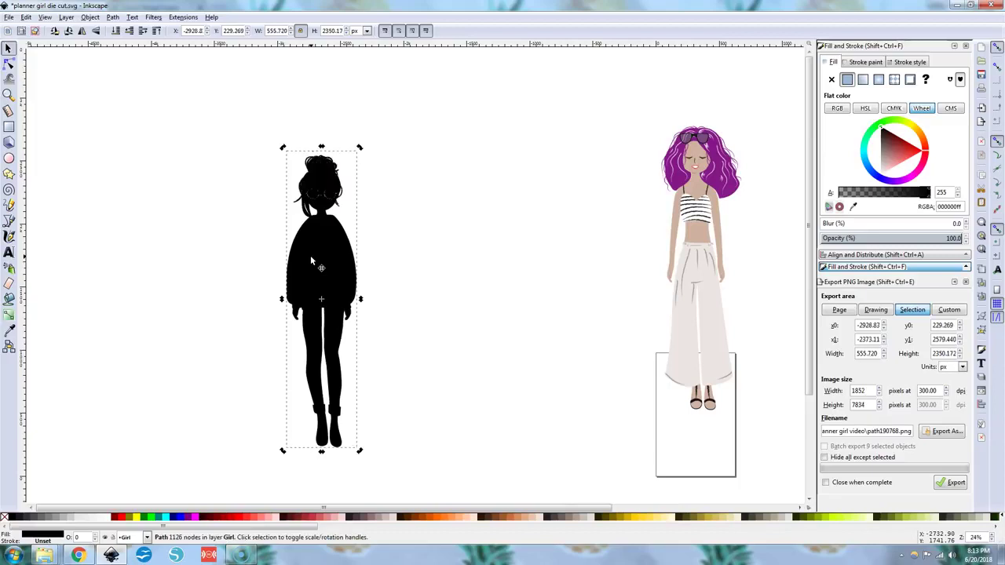
key("ctrl+parenright")
key("ctrl+parenright")
key("ctrl+parenright")
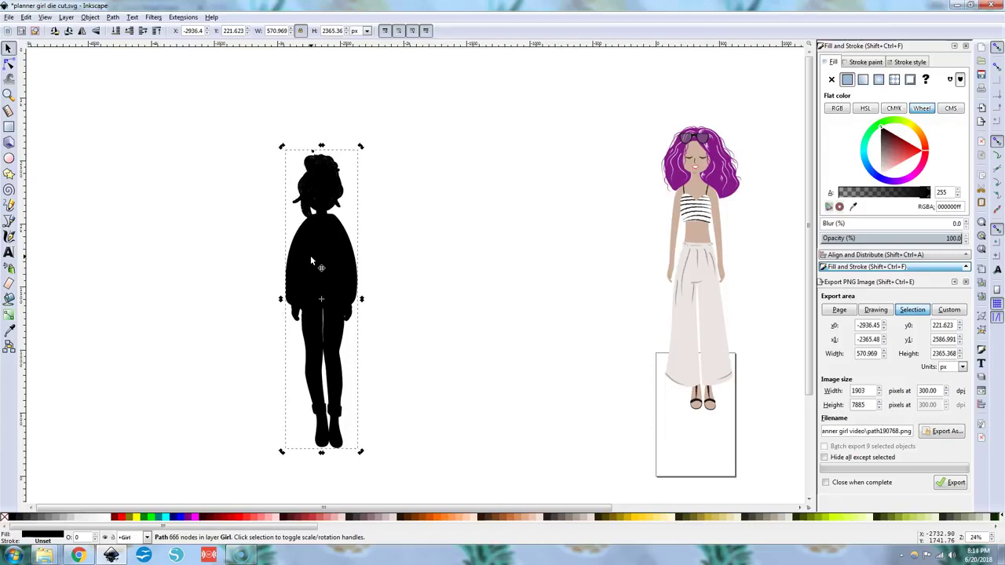
key("ctrl+parenright")
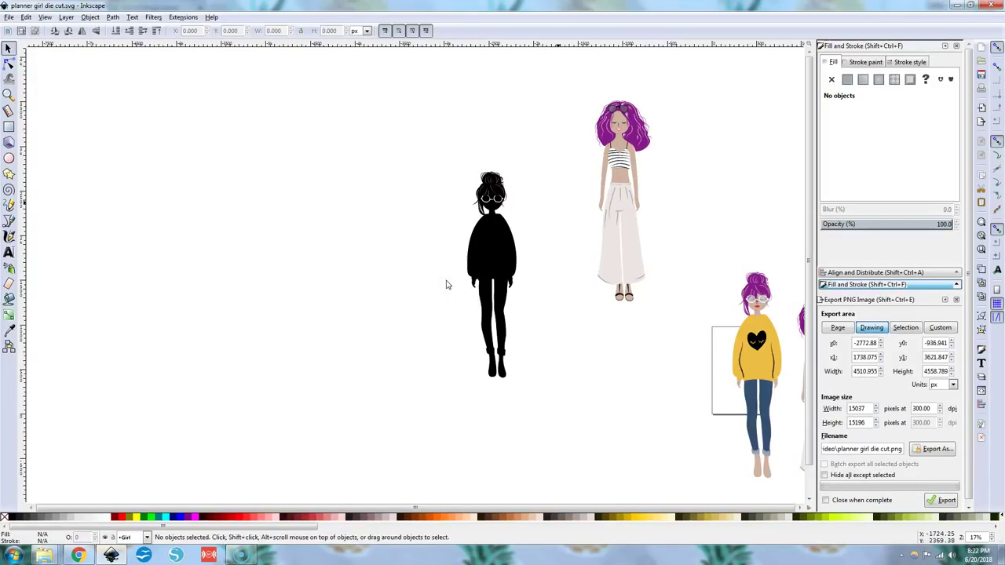
Step: Outset the black silhouette path of the girl with the bun three times
left_click(506, 263)
left_click(541, 279)
left_click(482, 264)
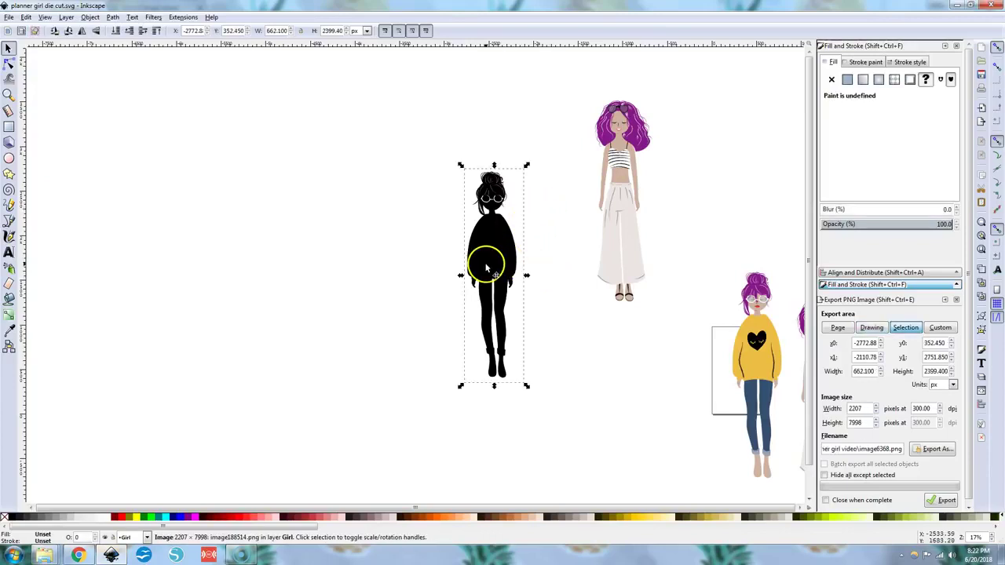
left_click(488, 195)
left_click(503, 258)
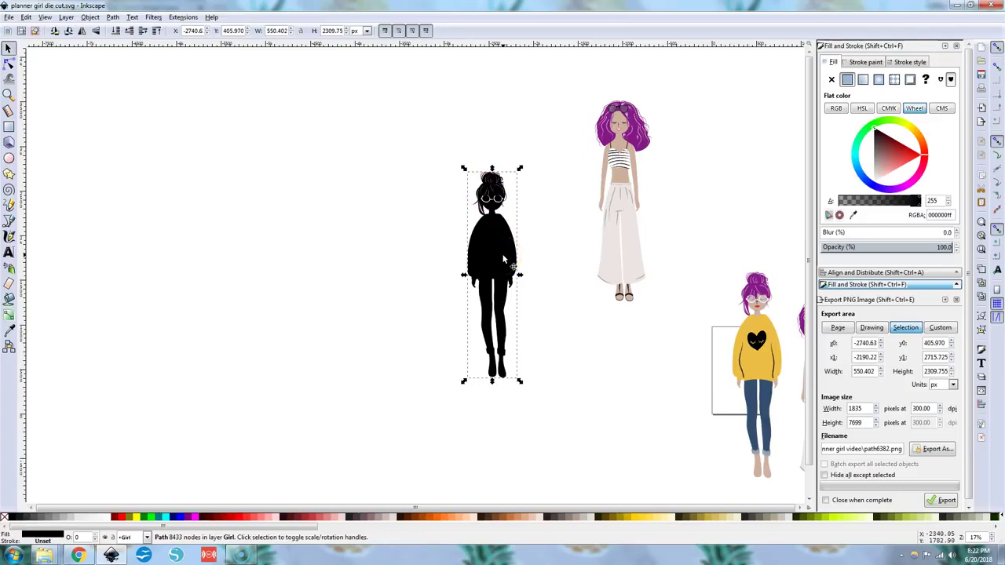
scroll(503, 256, "up", 2)
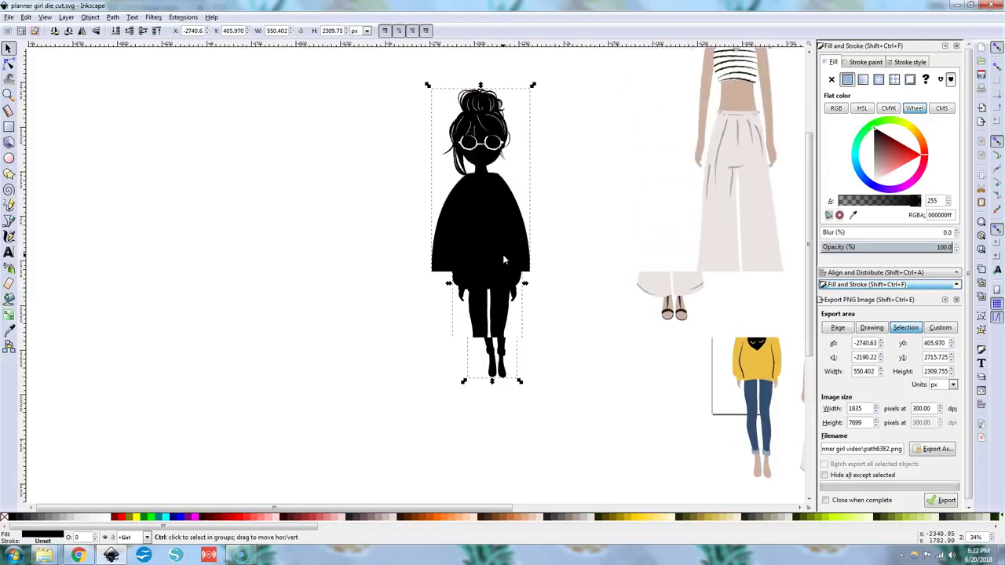
left_click(510, 255)
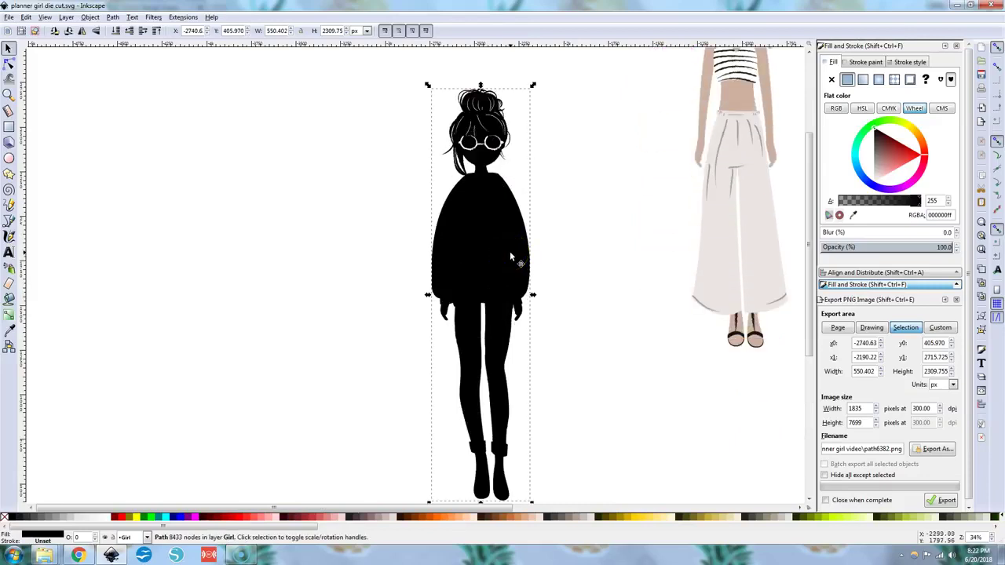
key("ctrl")
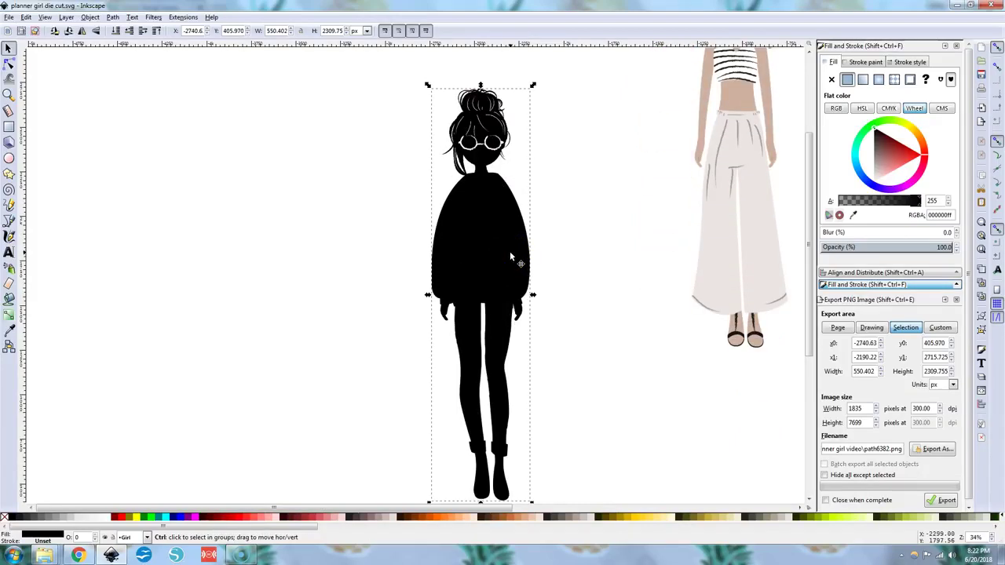
key("ctrl+plus")
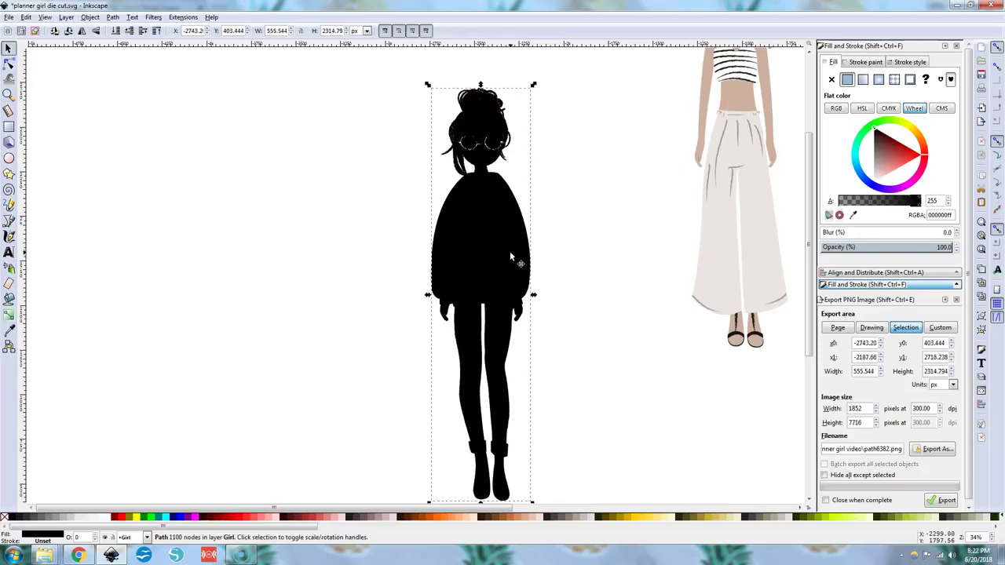
key("ctrl+parenright")
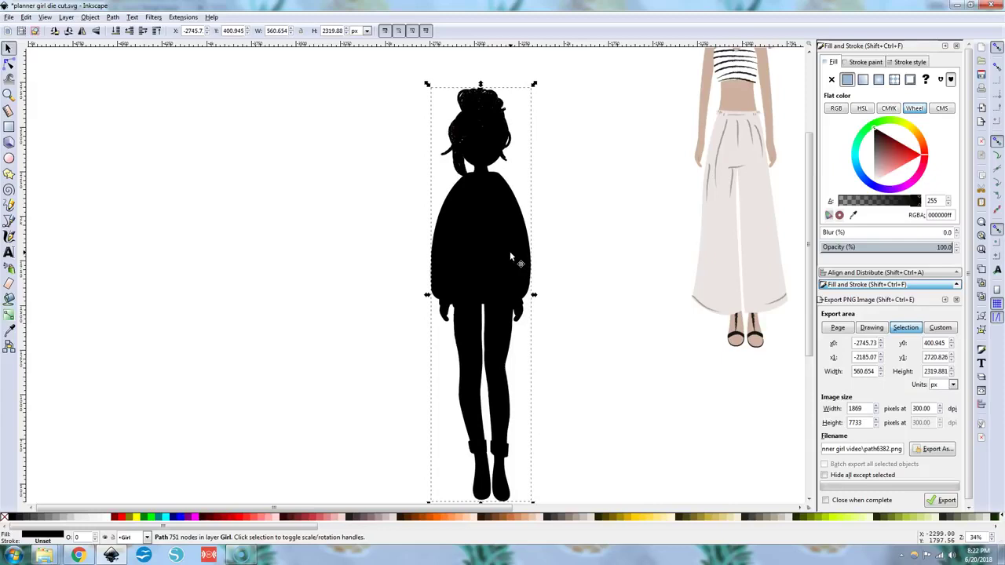
key("ctrl+parenright")
left_click(514, 245)
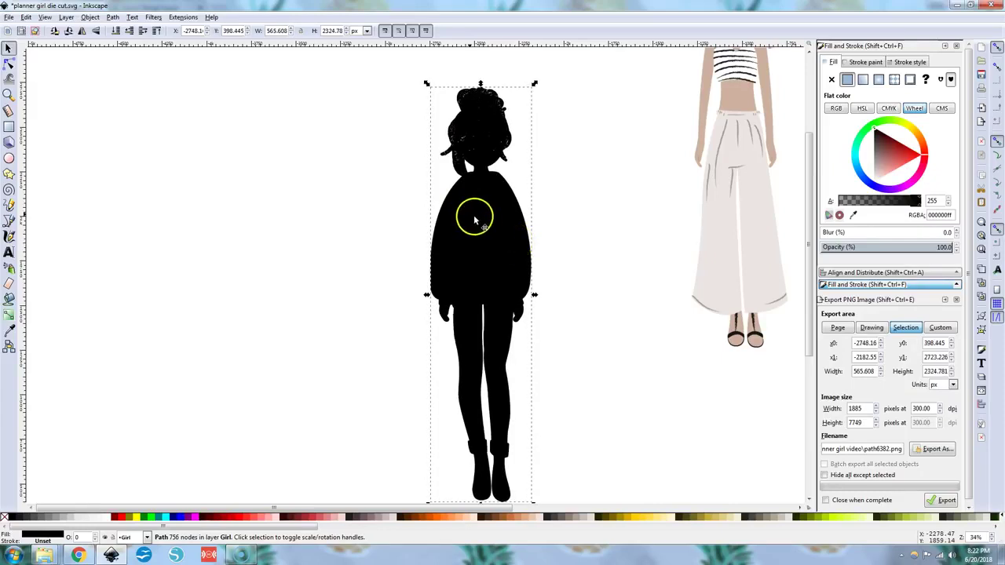
Step: Edit the silhouette's nodes, grow a selection from a stray node inside the head, and delete the selected nodes
scroll(500, 218, "up", 3)
scroll(500, 219, "up", 6)
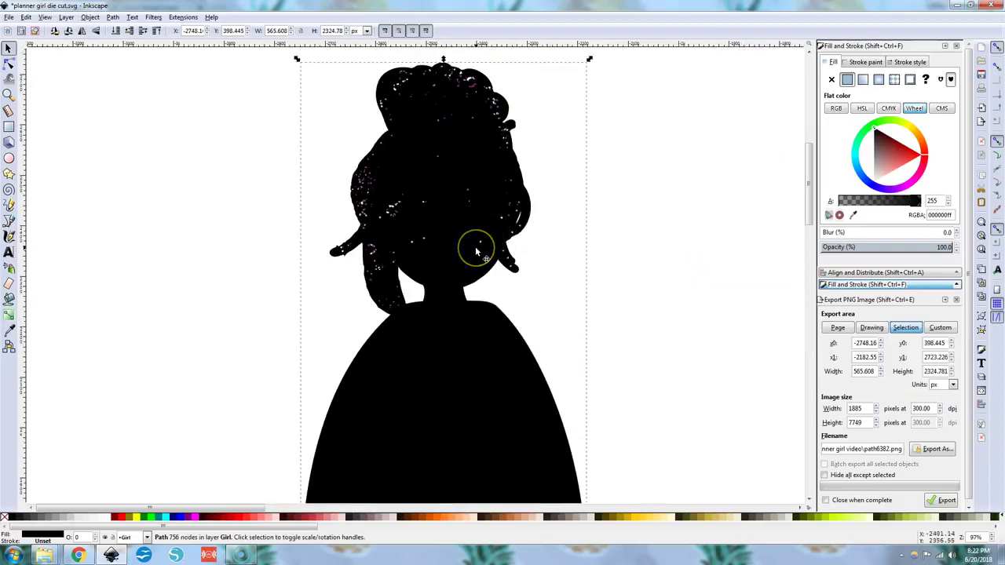
scroll(475, 246, "up", 3)
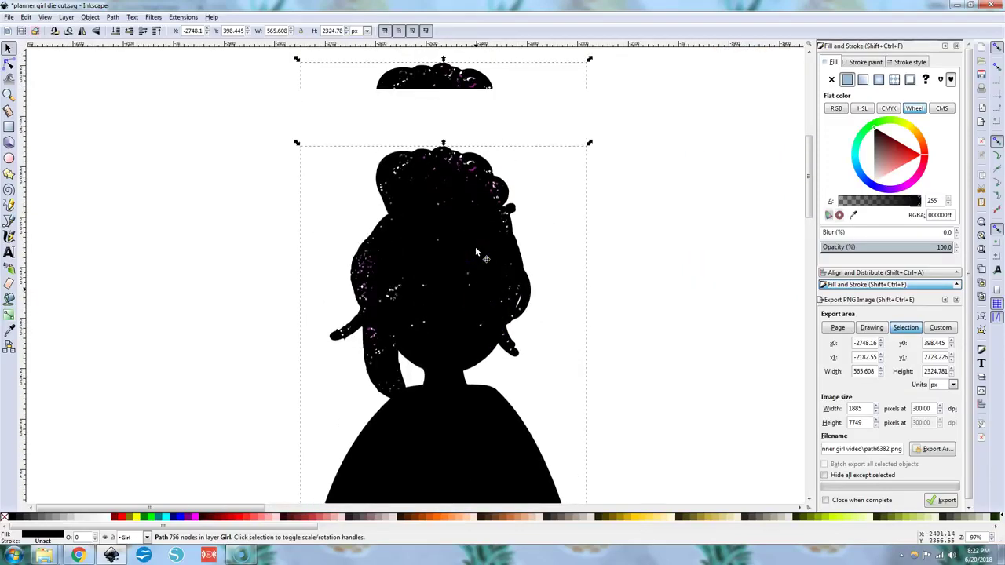
double_click(429, 255)
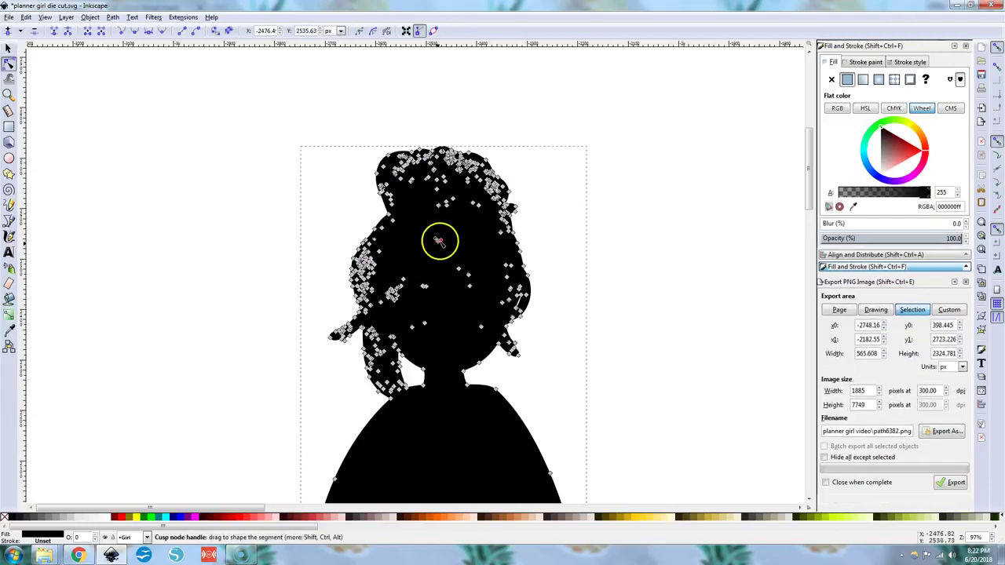
scroll(438, 242, "up", 1)
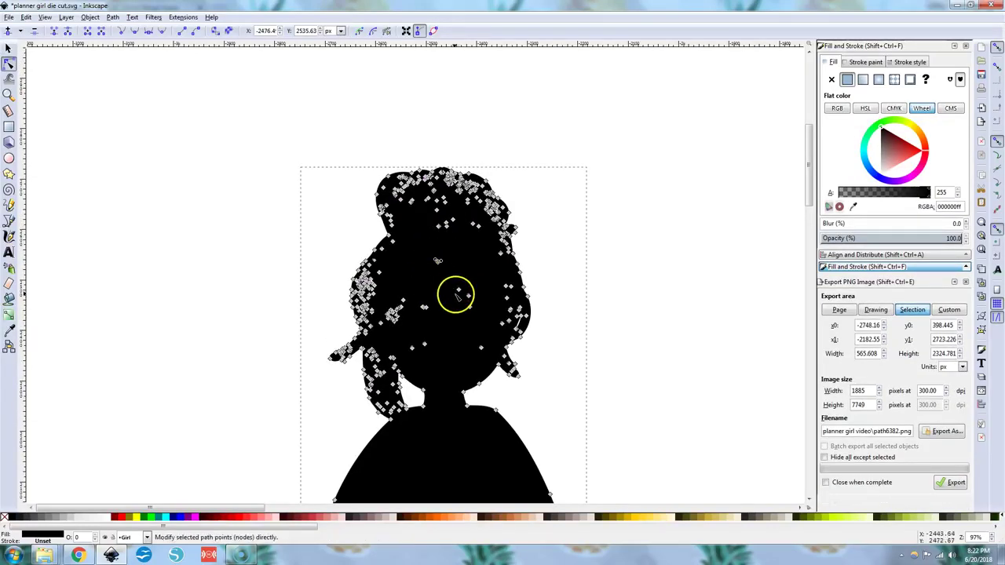
scroll(458, 290, "up", 2)
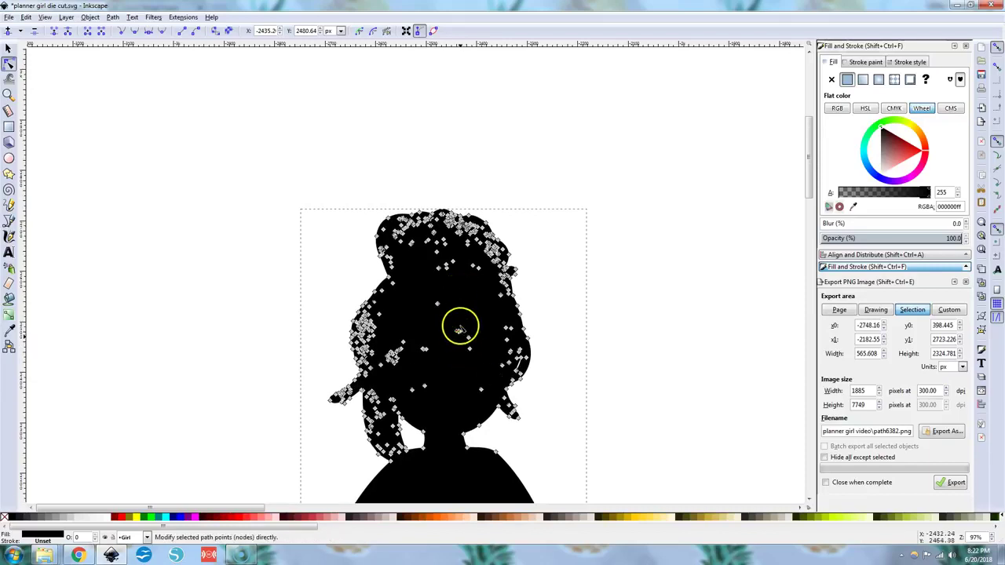
scroll(460, 318, "up", 1)
scroll(460, 318, "up", 1)
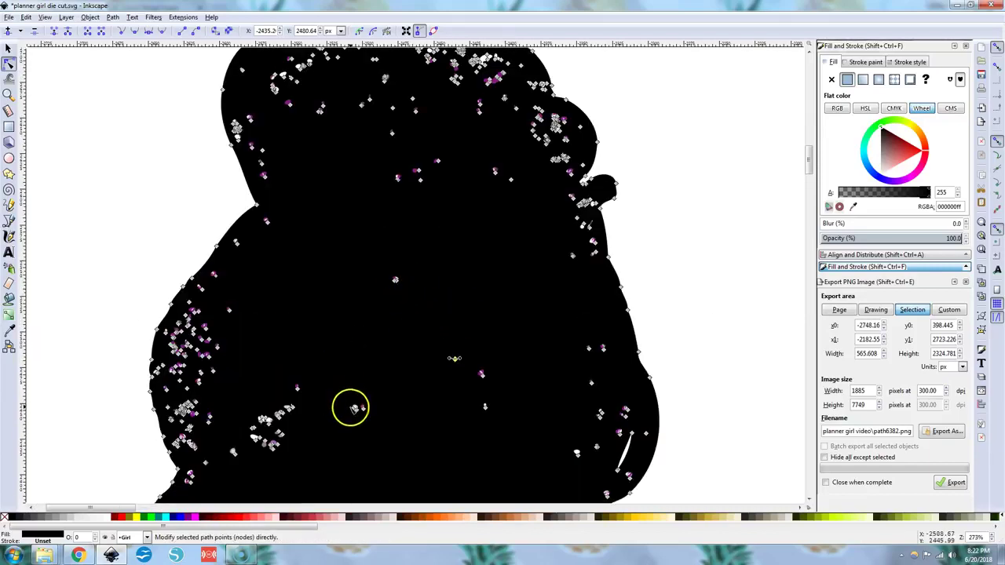
scroll(352, 408, "up", 1)
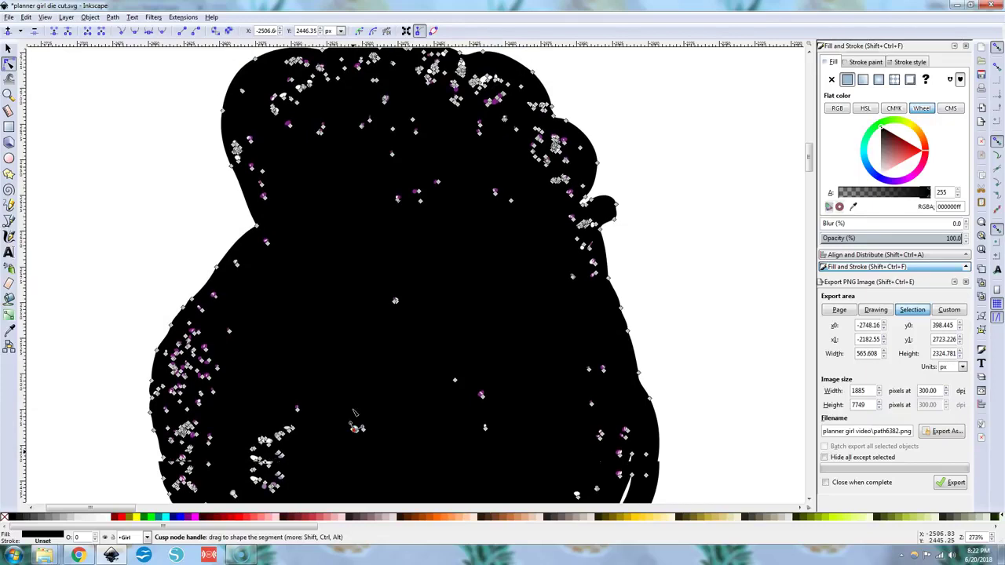
left_click(353, 426)
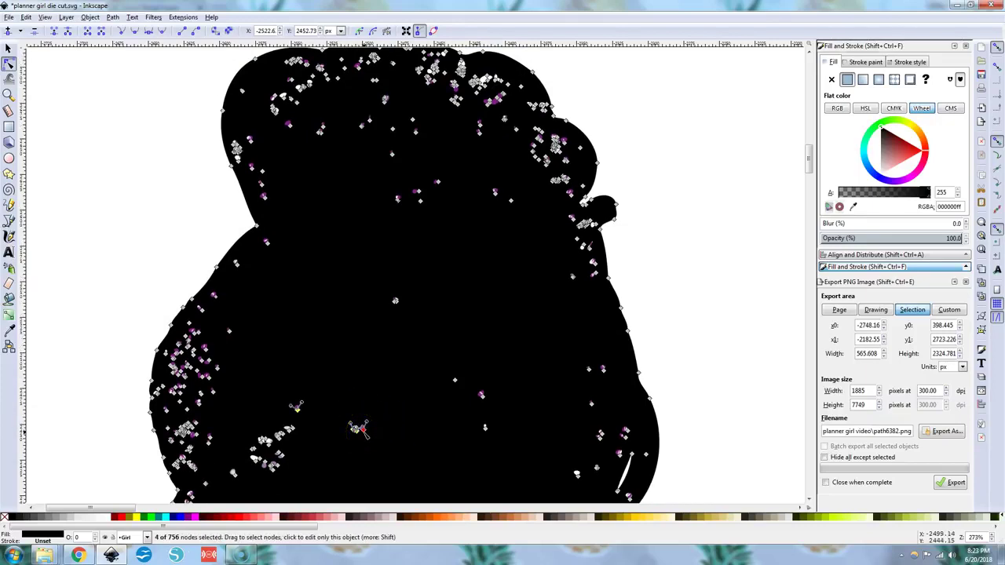
key("Page_Up")
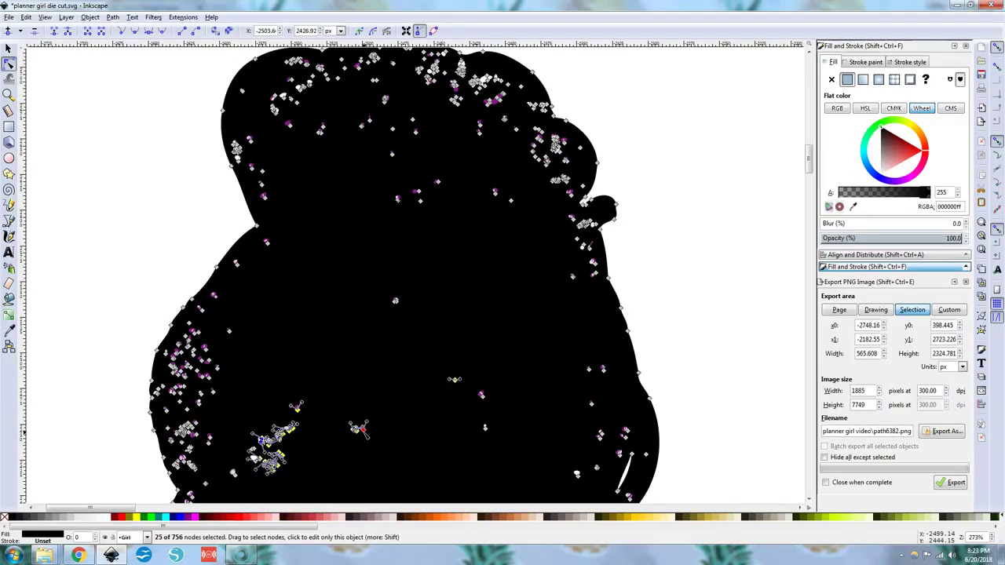
key("Page_Up")
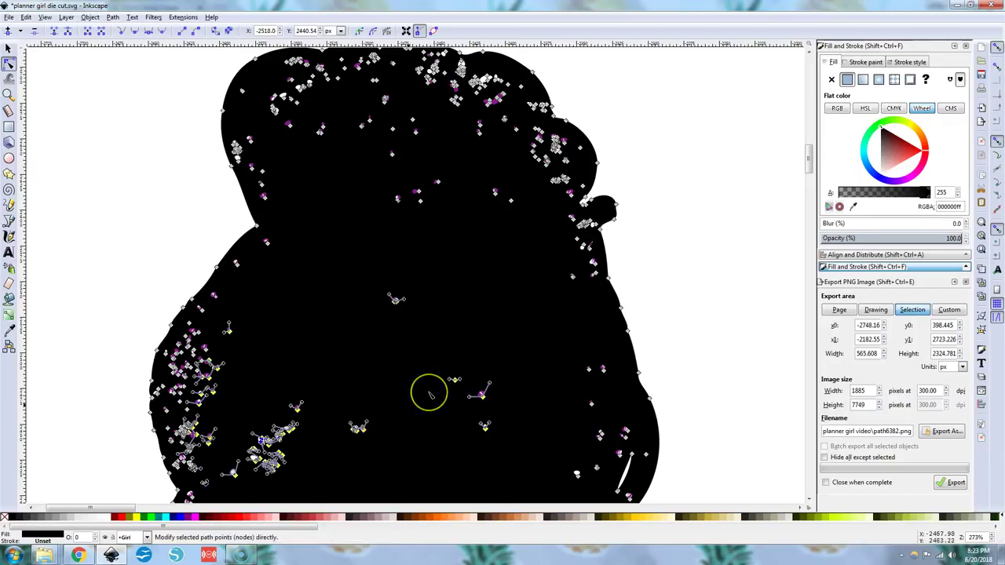
scroll(429, 395, "down", 5)
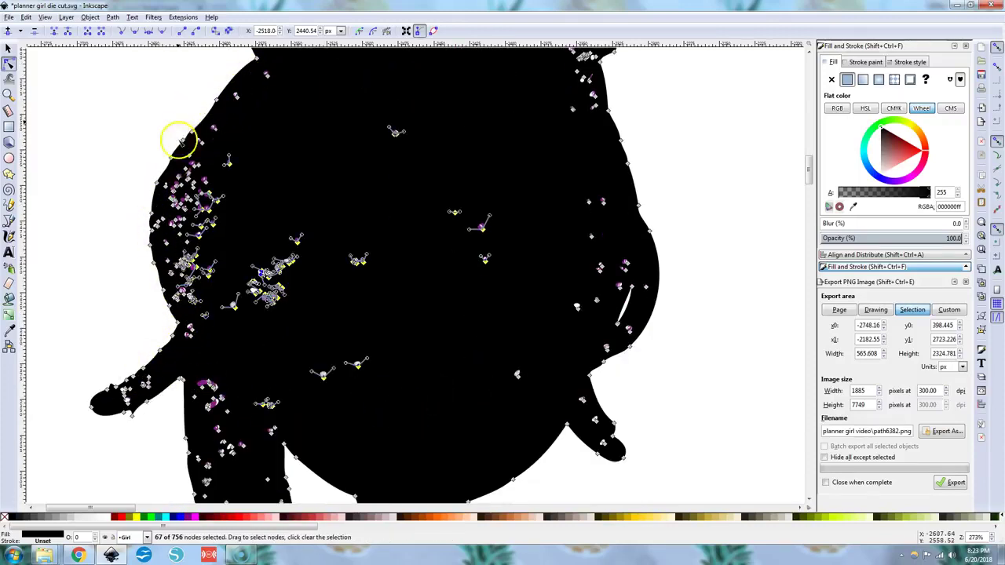
key("Delete")
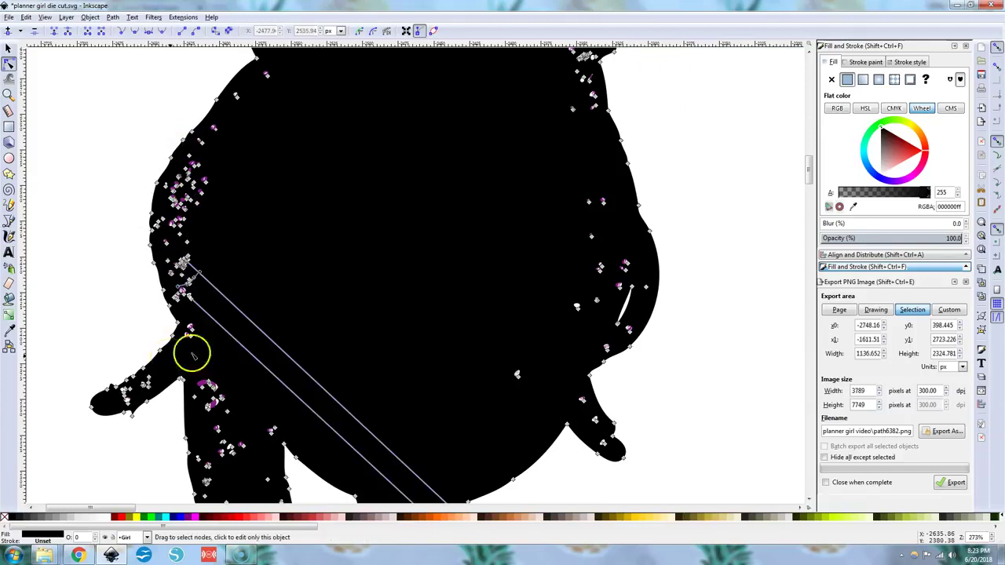
Step: Select and delete the stray interior nodes in the lower body and beside the right sleeve of the silhouette
left_click(272, 430)
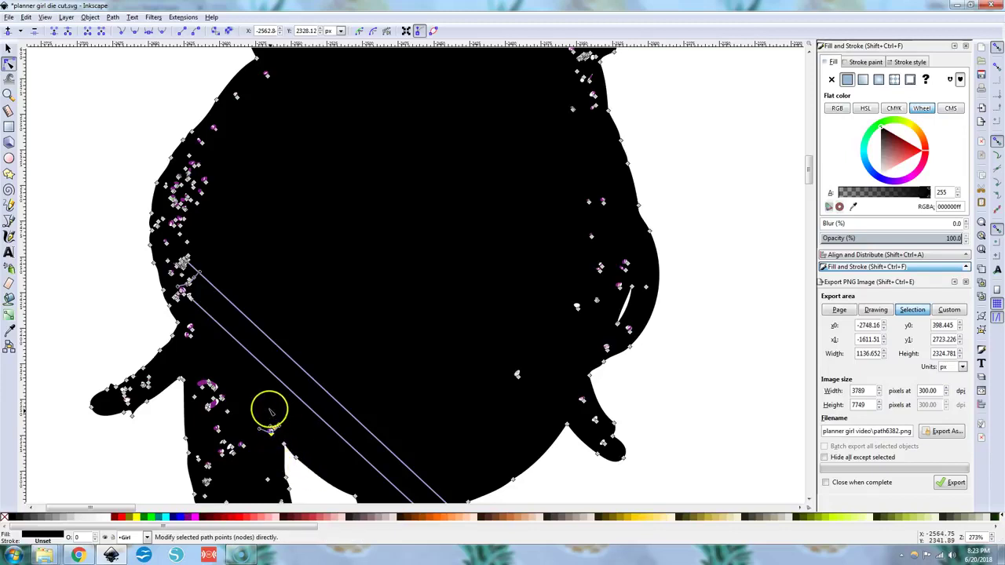
left_click(517, 376)
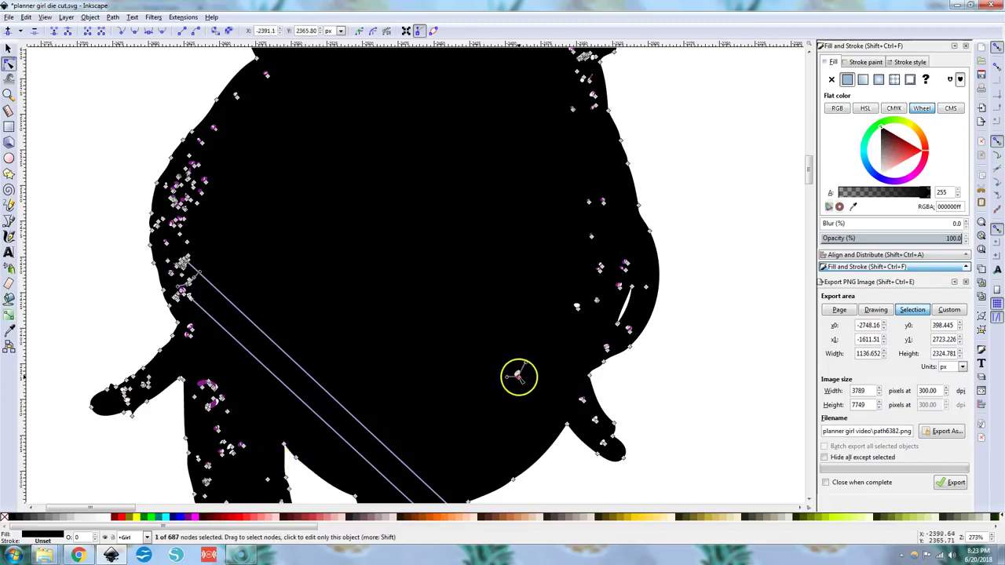
left_click(516, 375)
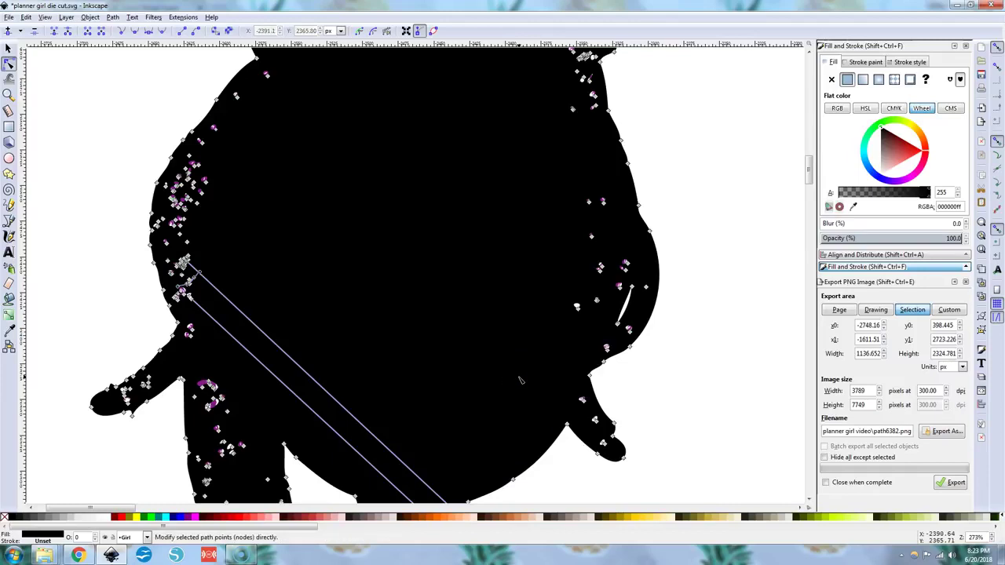
left_click(591, 203)
key("Delete")
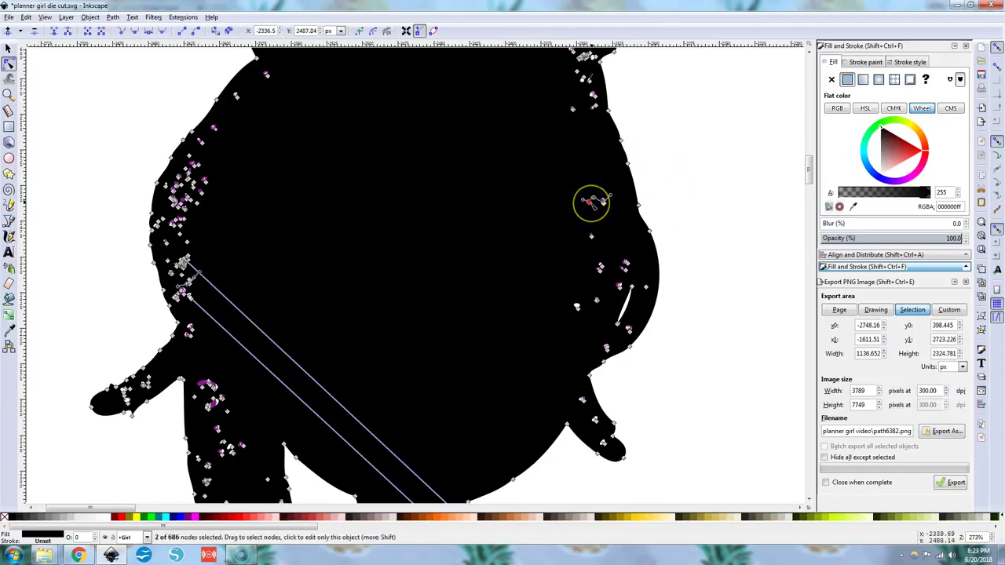
key("Delete")
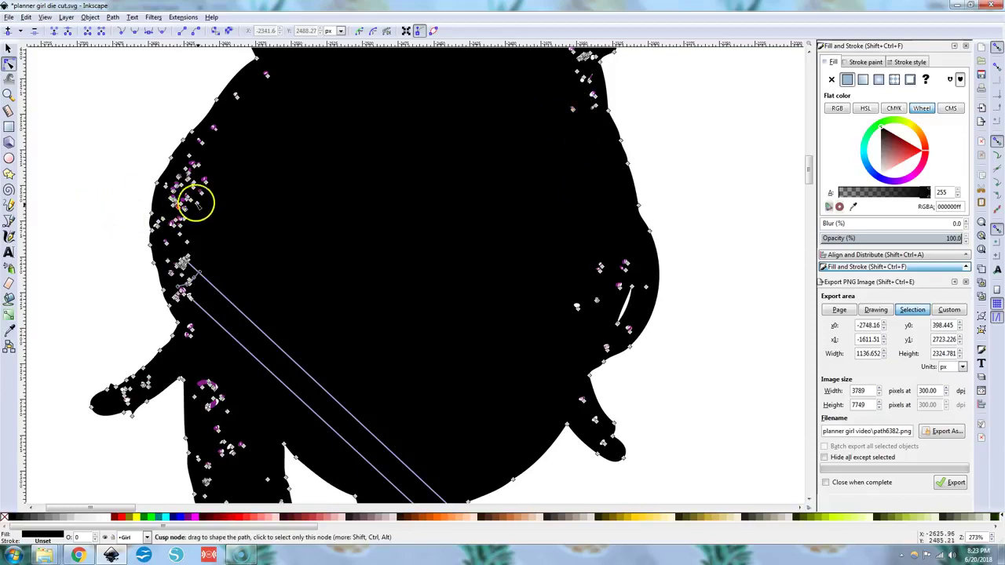
Step: Grow selections over the stray node clusters inside the silhouette's left sleeve and delete them
left_click(197, 205)
left_click(196, 204, "shift")
left_click(197, 204, "shift")
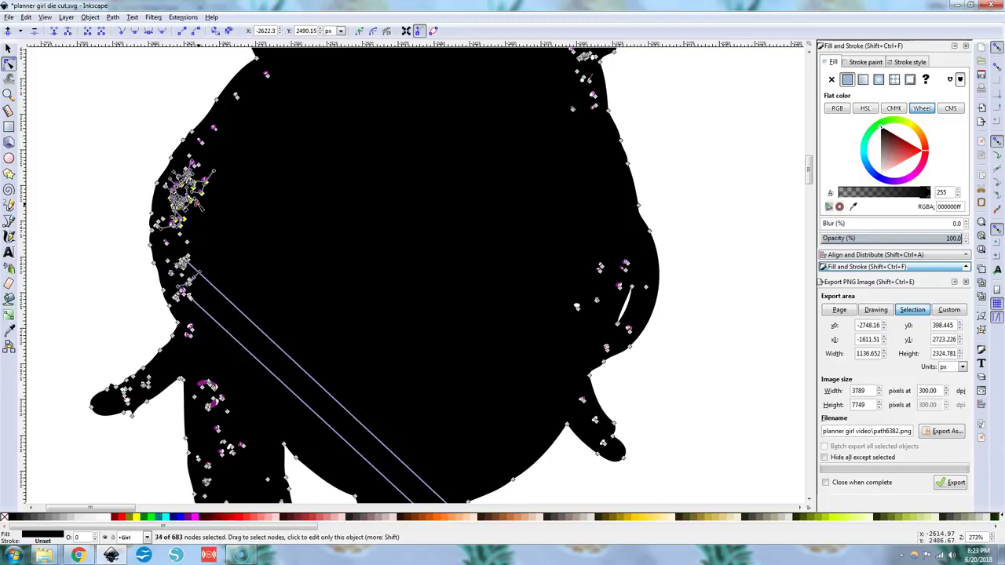
key("Delete")
left_click(179, 178)
left_click(191, 165, "shift")
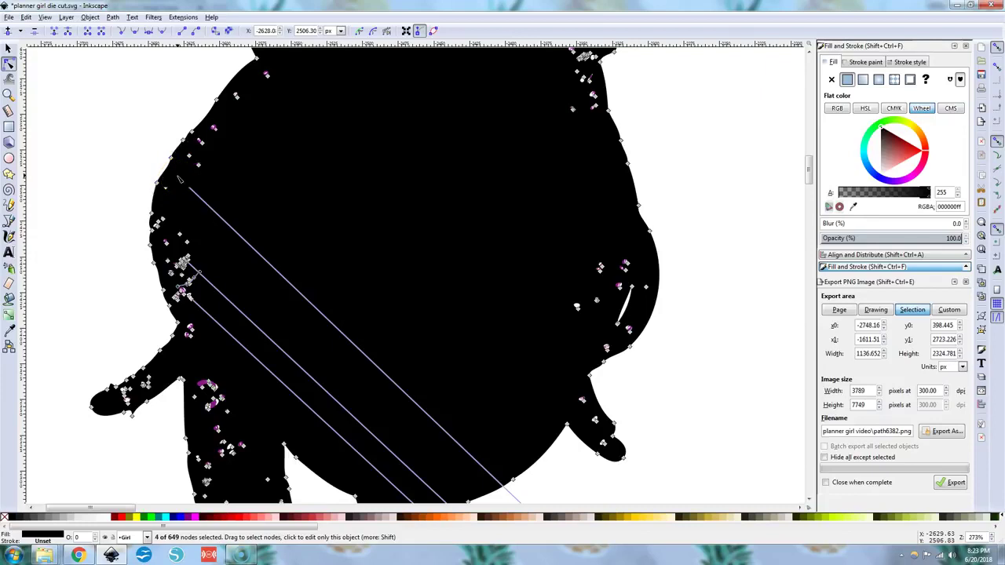
key("Delete")
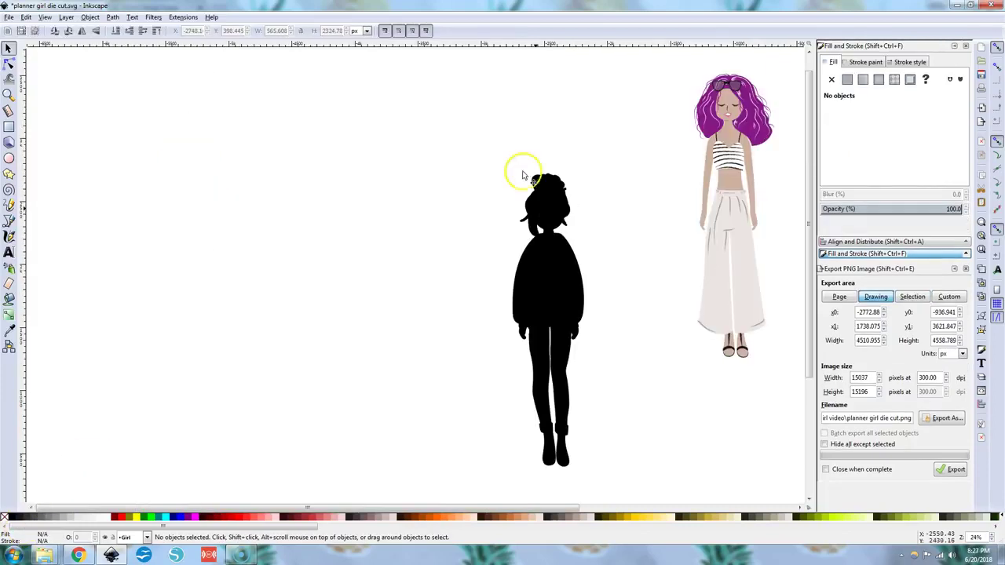
Step: Select the silhouette together with the girl image and scale both proportionally to a height of 4.5 in
left_click_drag(492, 144, 630, 485)
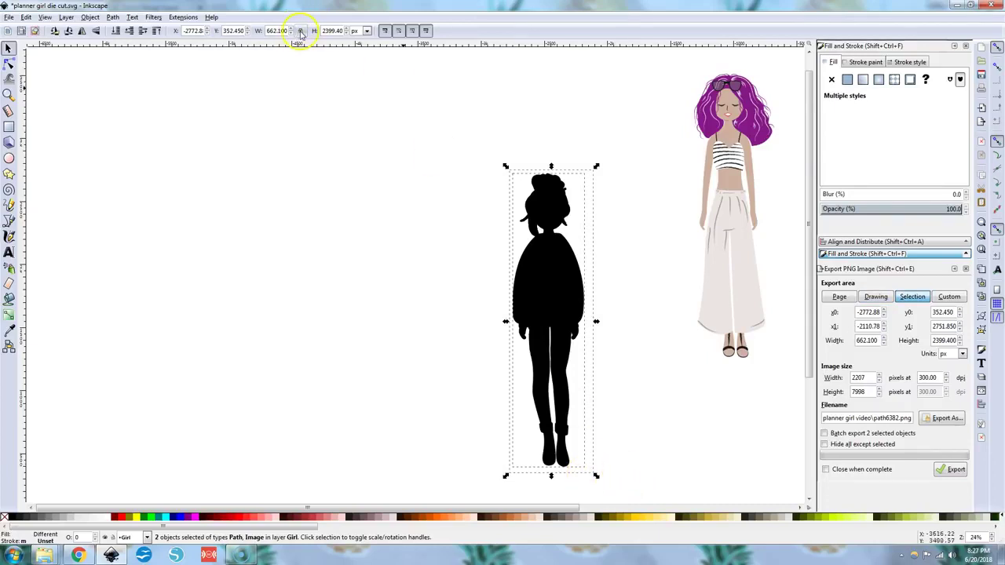
left_click(367, 31)
left_click(355, 79)
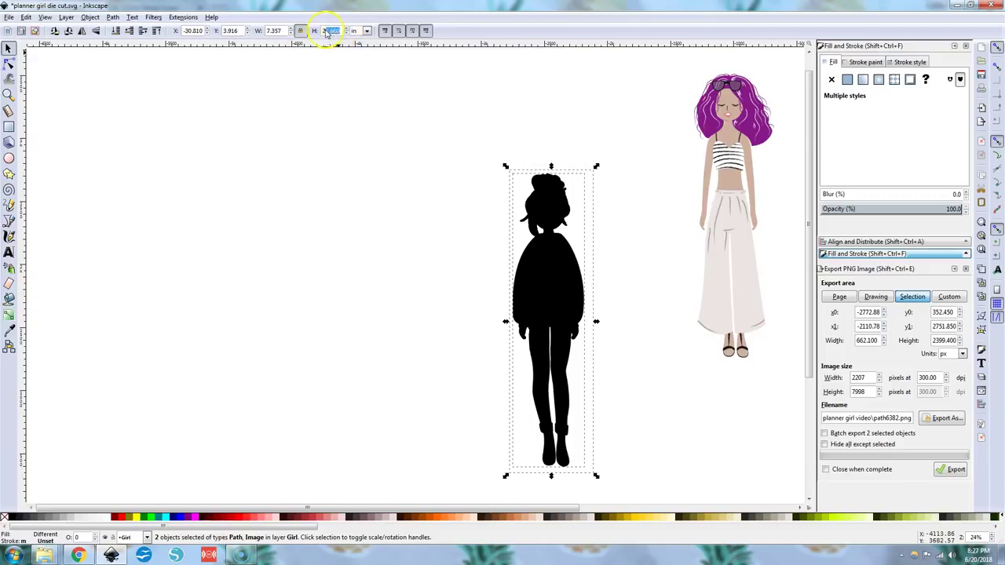
type("6.5")
key("Return")
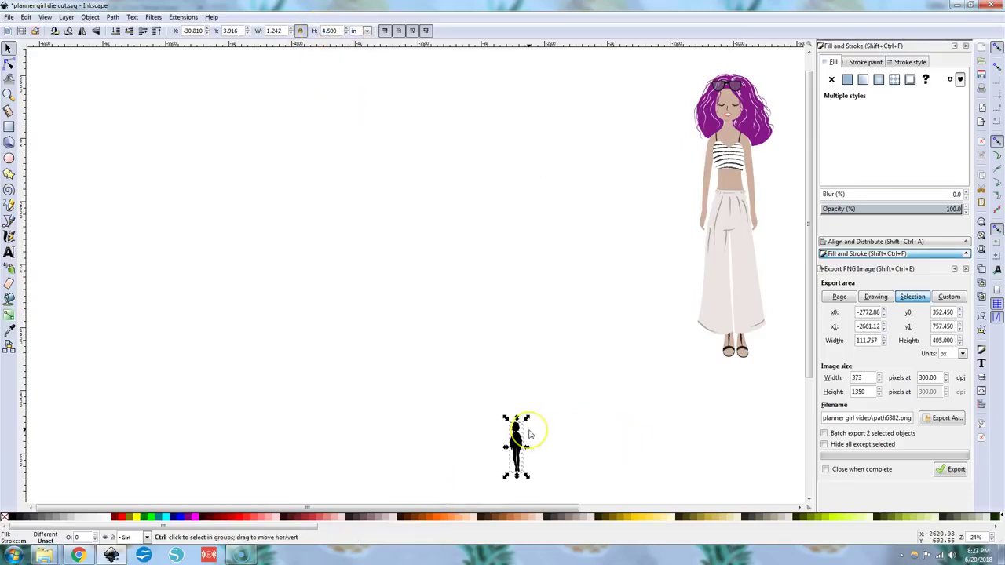
Step: Select only the black silhouette path of the scaled girl and save the document
scroll(518, 427, "up", 5, "ctrl")
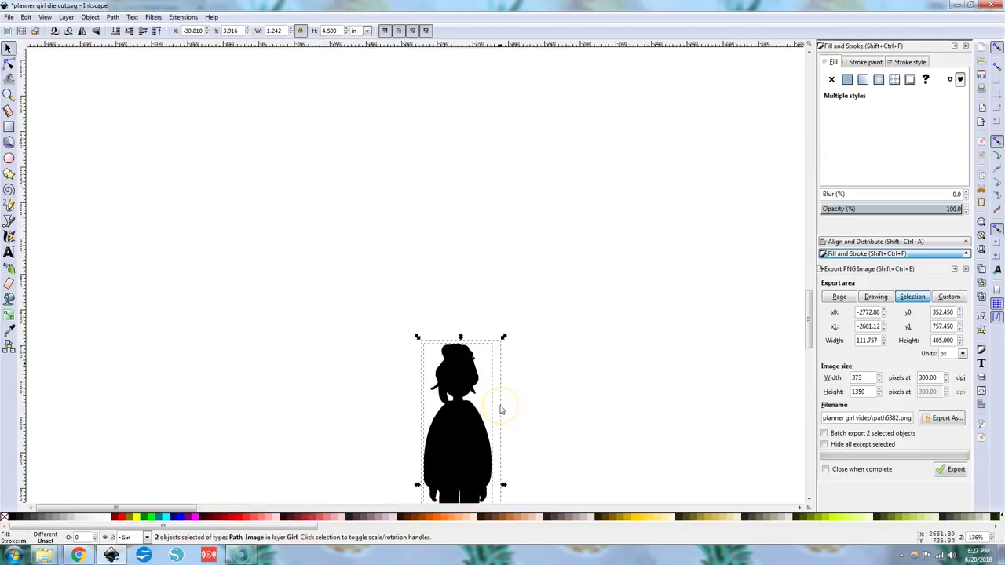
scroll(490, 361, "down", 3)
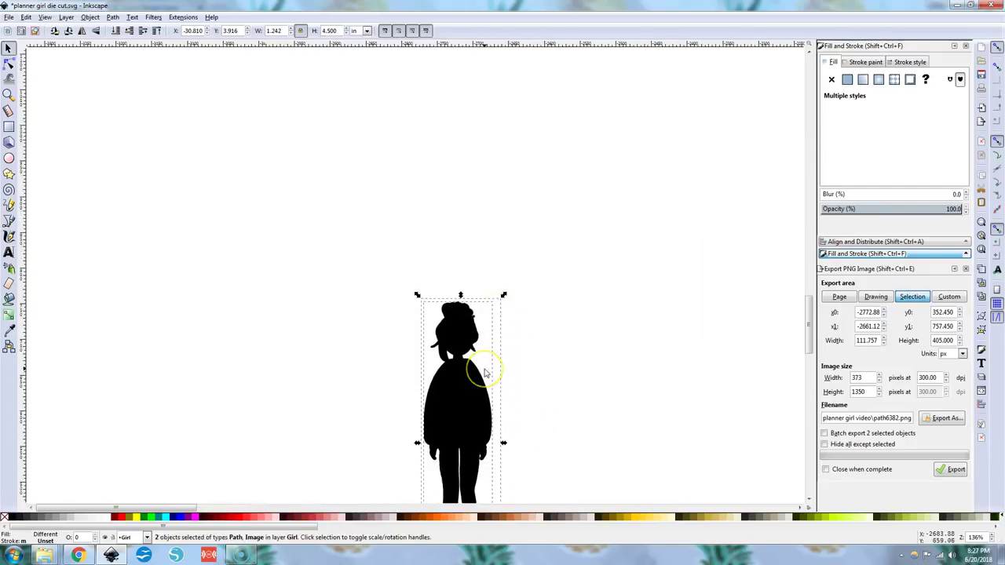
scroll(485, 374, "down", 3)
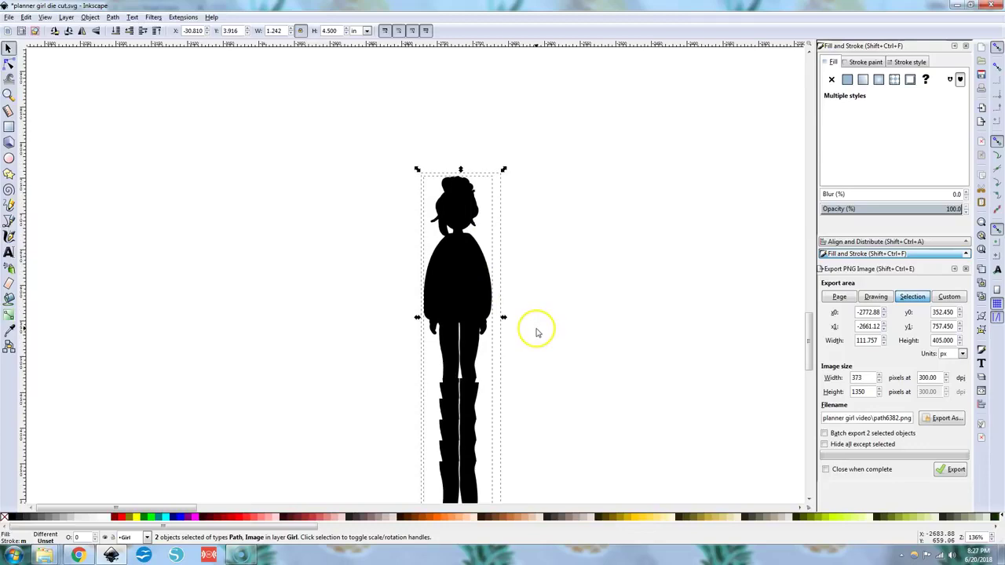
scroll(536, 332, "down", 1)
scroll(497, 300, "up", 2, "ctrl")
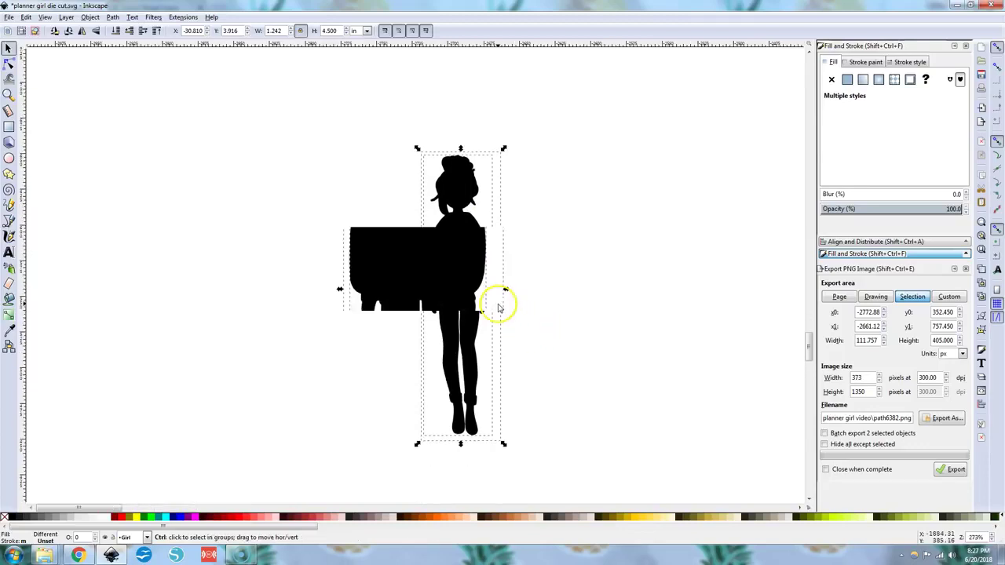
key("Escape")
scroll(460, 298, "up", 3)
left_click(448, 292)
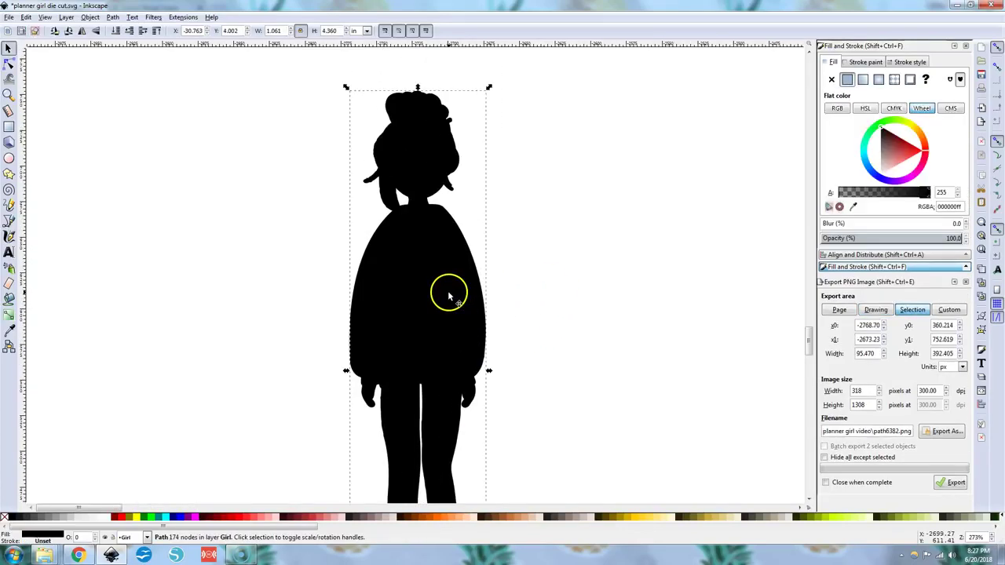
left_click(8, 17)
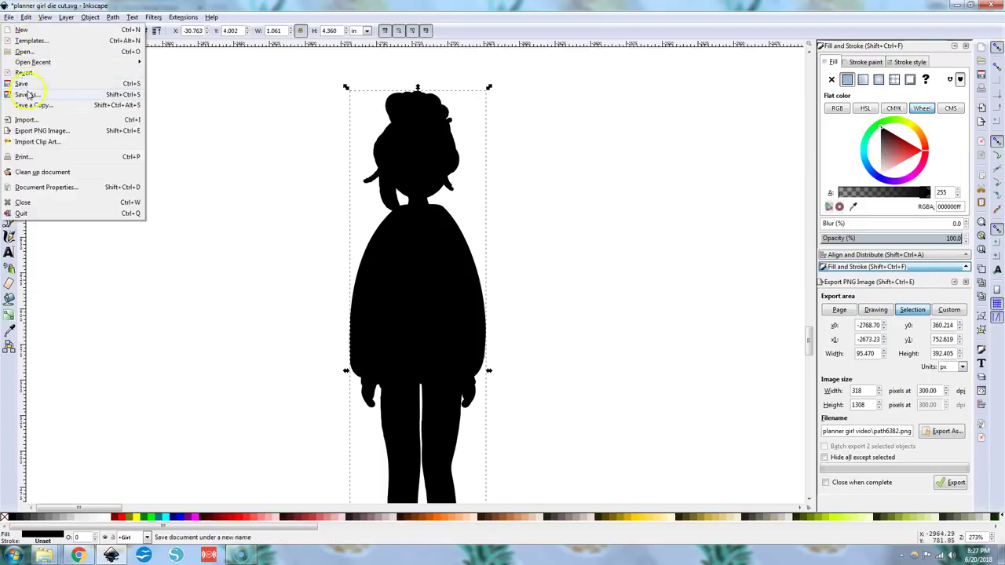
left_click(27, 88)
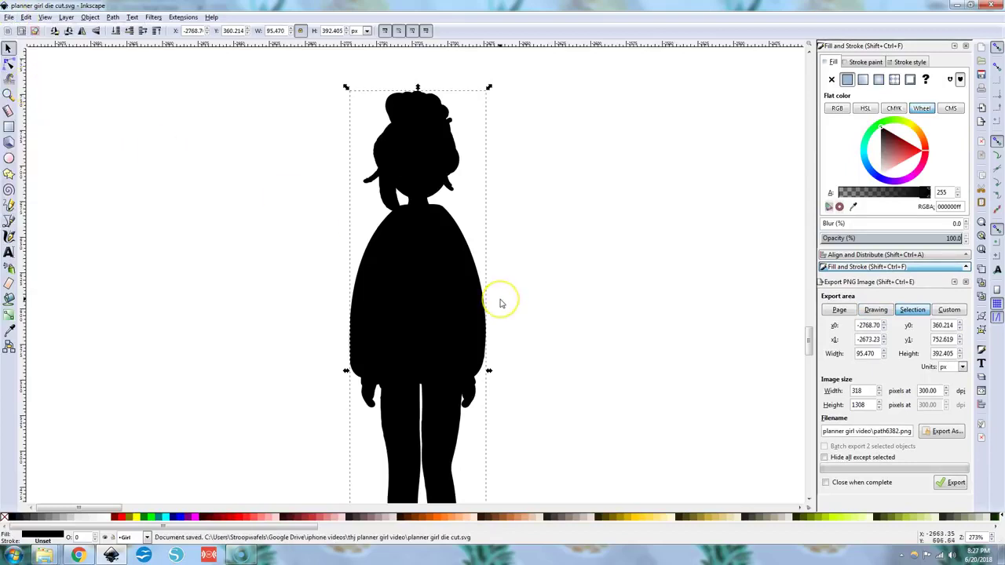
Step: Outset the silhouette six times in total and lower it behind the girl image to judge the border
left_click(412, 300)
key("ctrl+parenright")
key("ctrl+parenright")
key("ctrl+parenright")
key("ctrl+parenright")
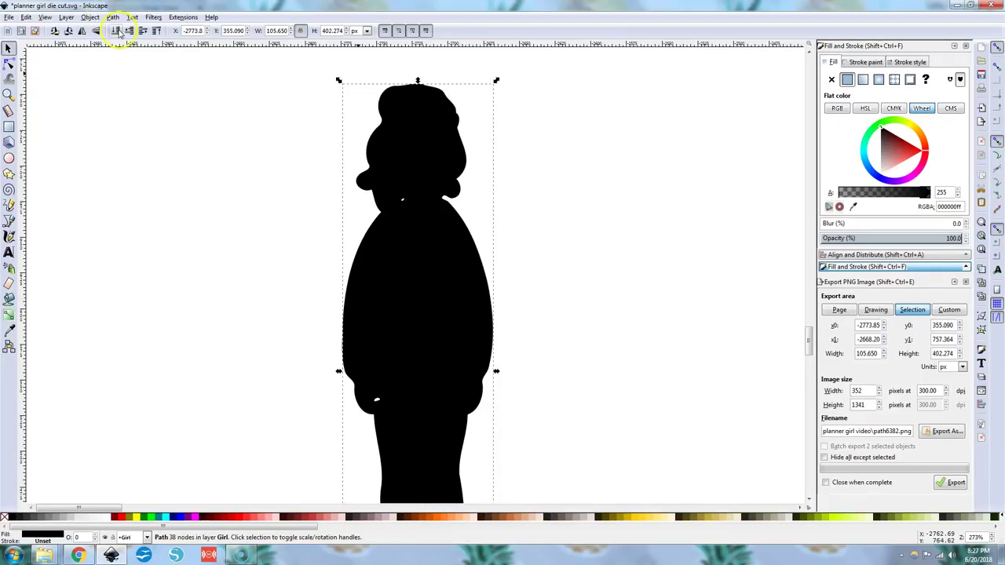
left_click(116, 30)
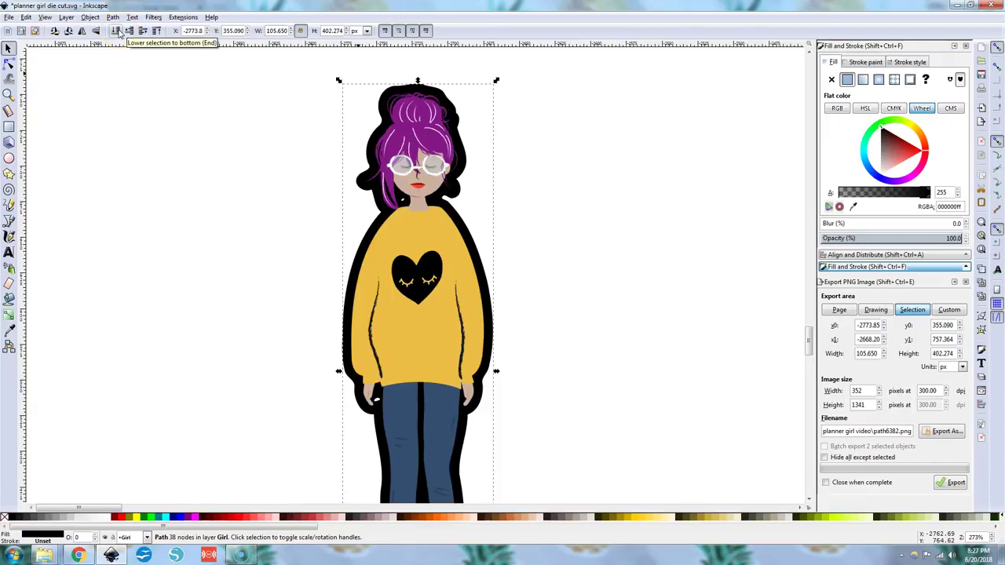
key("ctrl+parenright")
key("ctrl+parenright")
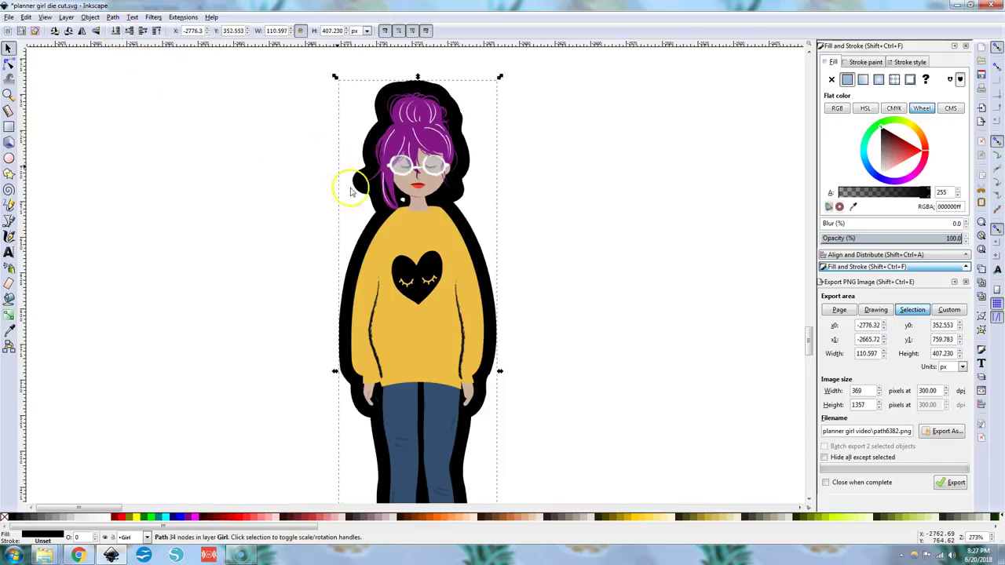
Step: Raise the silhouette to the top and delete its stray interior nodes at the neck and hand
left_click(156, 30)
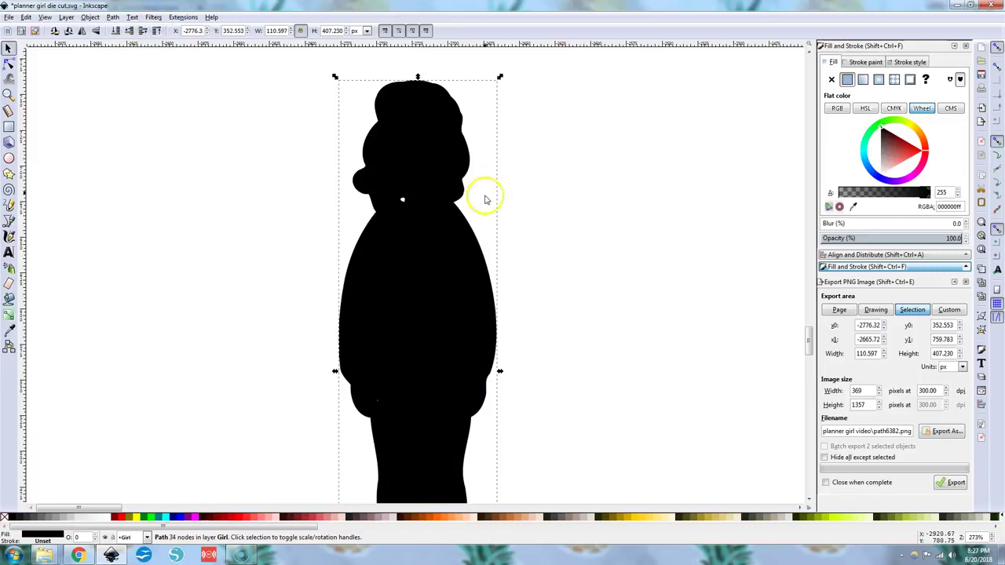
key("n")
left_click(402, 202)
key("Delete")
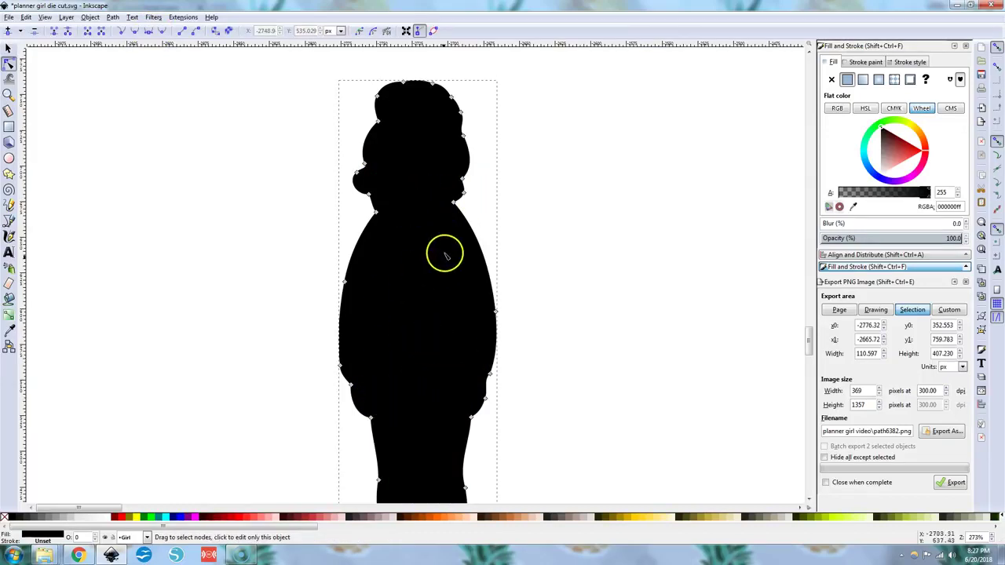
Step: Fill the silhouette with white and lower it to the bottom, behind the girl image
scroll(445, 253, "down", 1, "ctrl")
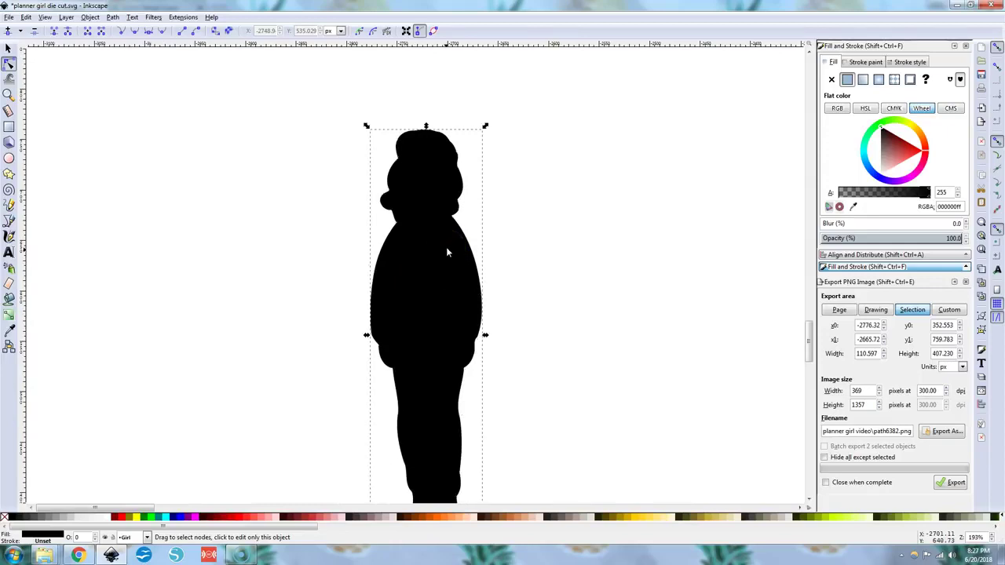
key("F1")
left_click_drag(896, 151, 853, 207)
left_click(609, 311)
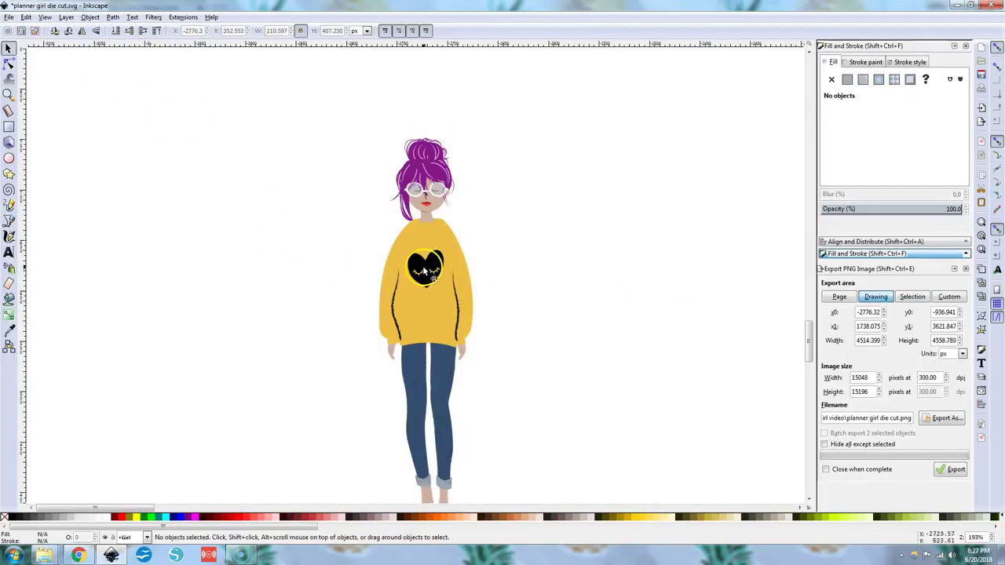
Step: Check that the girl image and its white backing select together, deselect them and save the document
scroll(424, 266, "down", 3)
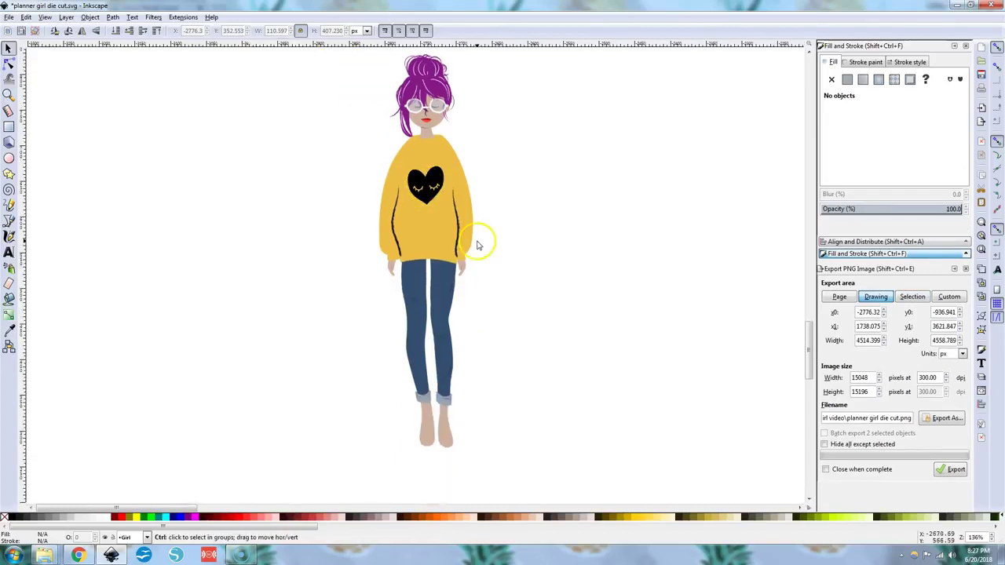
scroll(477, 243, "down", 1)
left_click_drag(381, 85, 521, 442)
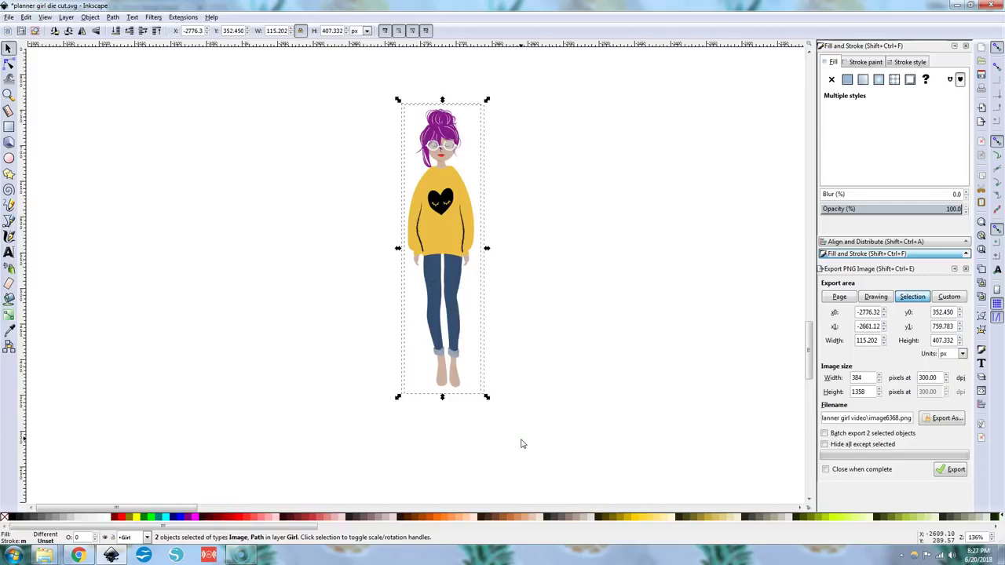
left_click(520, 444)
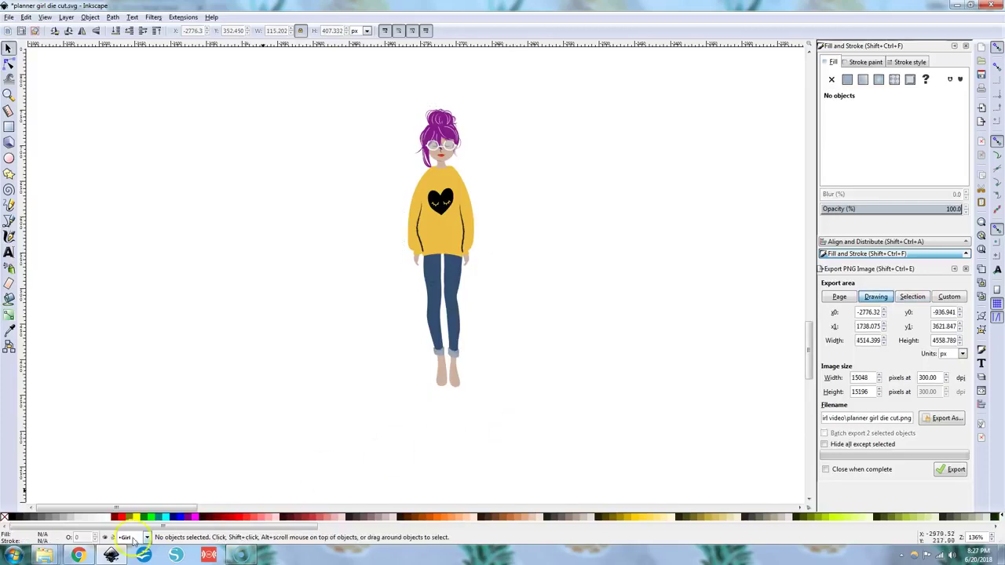
left_click_drag(146, 220, 11, 14)
left_click(9, 16)
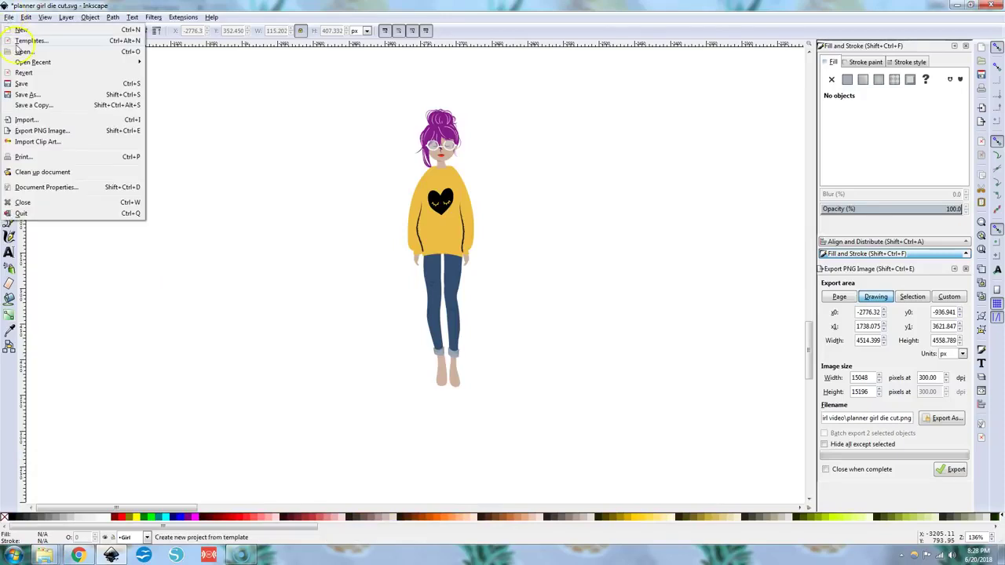
left_click(31, 94)
Step: Switch to the the-everyday-designer-bundle-9 window in File Explorer and open Rose Gold Digital Paper, then its White Marbles folder
mouse_move(44, 556)
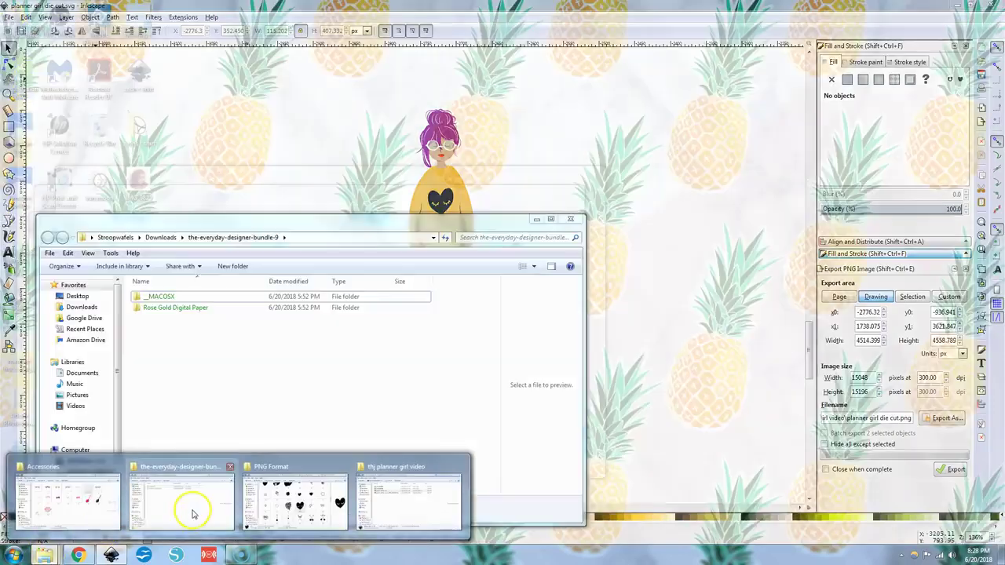
left_click(191, 511)
left_click(162, 309)
double_click(163, 308)
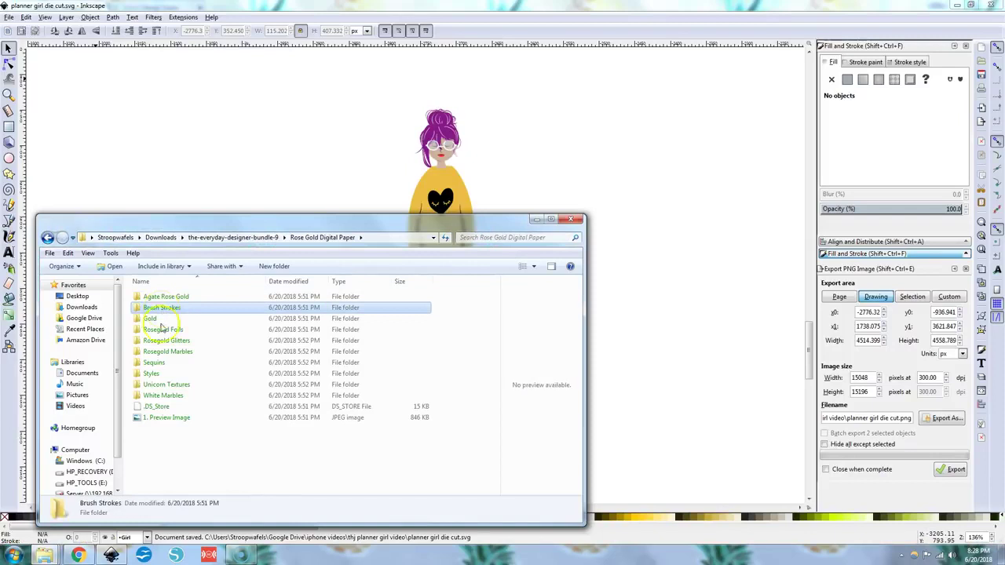
left_click(163, 396)
double_click(163, 396)
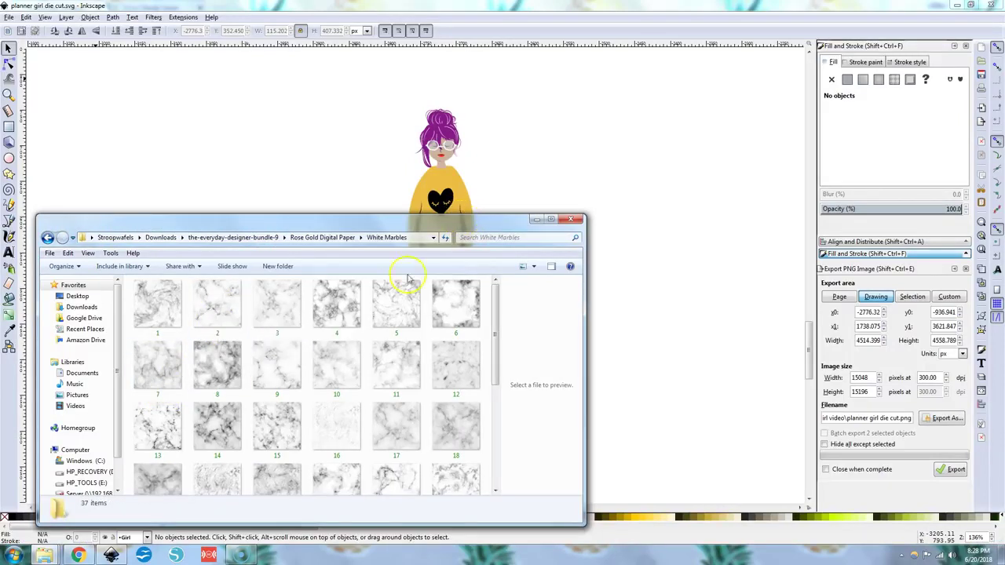
Step: Import white marble paper 3 into the Inkscape drawing as an embedded image with the DPI taken from the file
left_click_drag(276, 310, 641, 204)
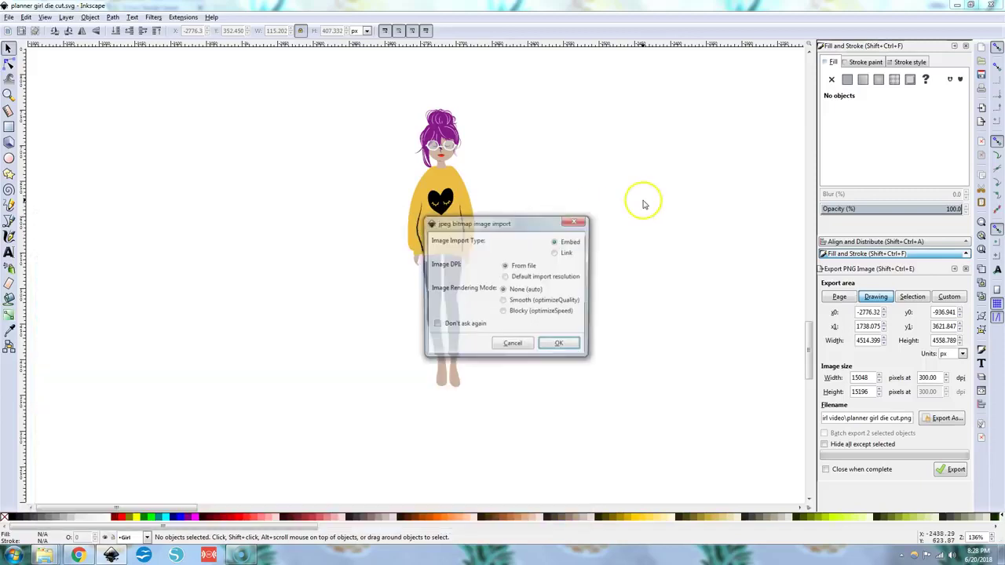
left_click(559, 343)
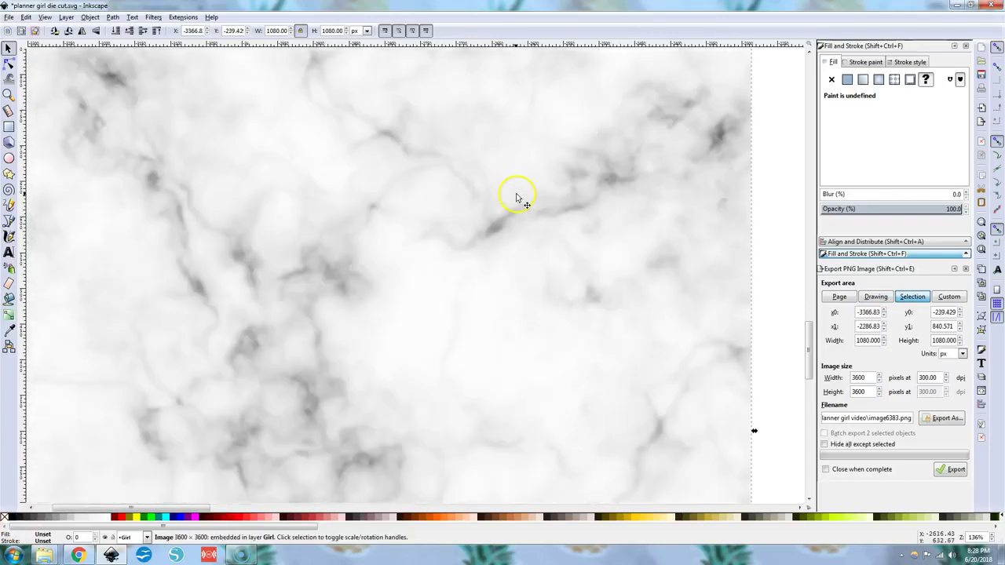
scroll(518, 198, "down", 3, "ctrl")
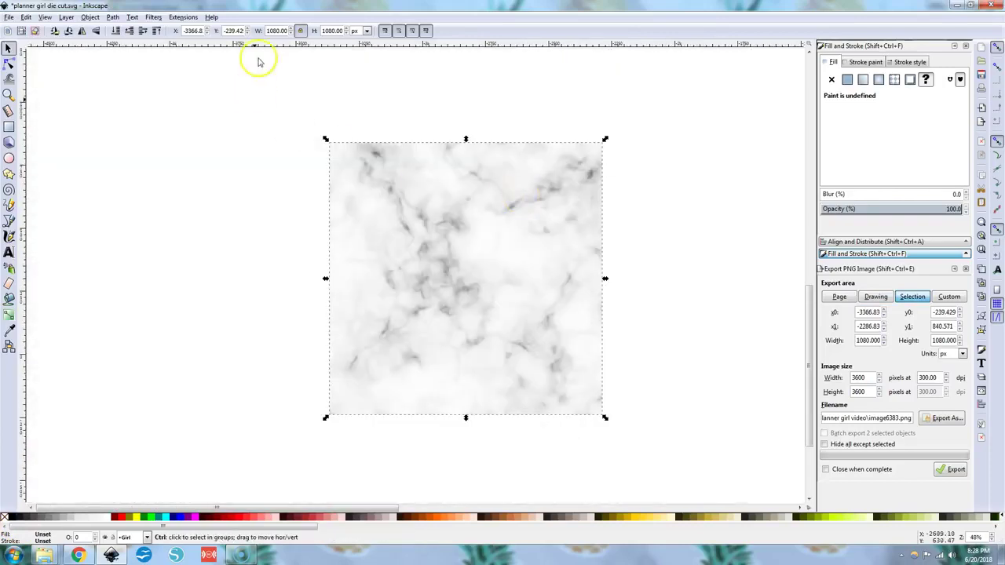
Step: Scale the white marble paper down proportionally to about 518 px square and move it over the planner girl
left_click_drag(325, 139, 427, 254)
left_click_drag(525, 303, 511, 207)
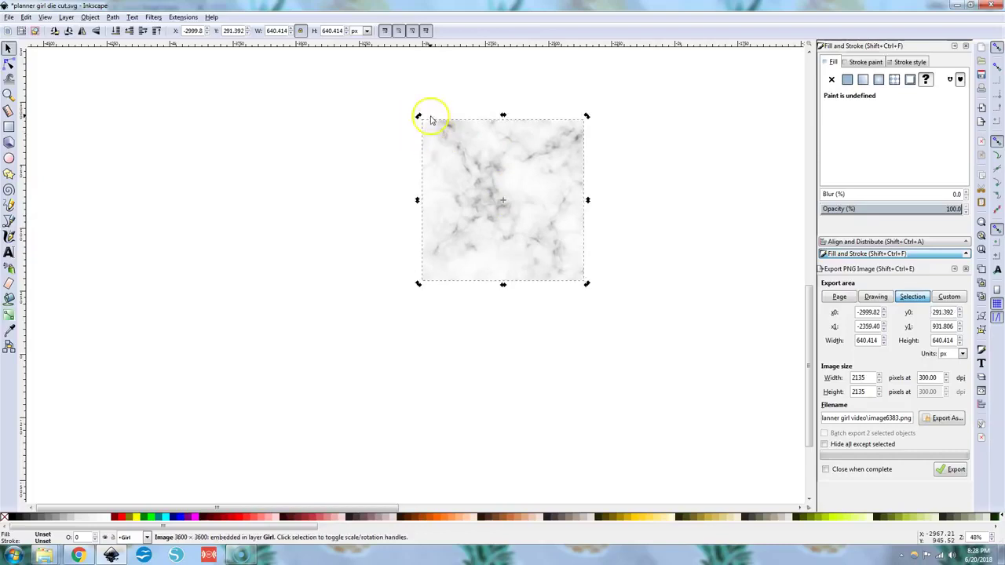
left_click_drag(416, 115, 448, 144)
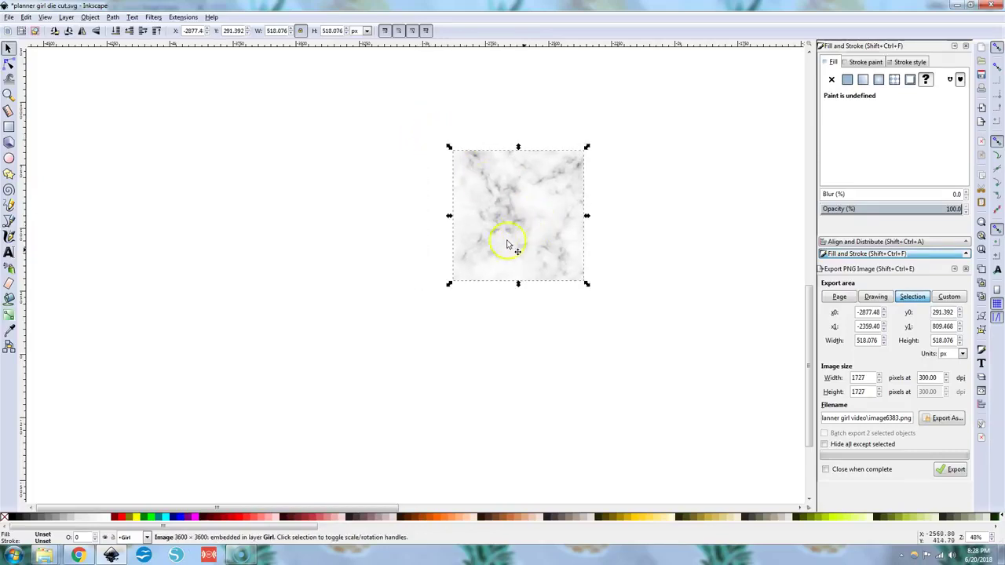
Step: Lower the marble paper behind the girl, scale it to about 464 px square and position it to cover the whole silhouette
left_click(116, 31)
left_click_drag(586, 284, 529, 216)
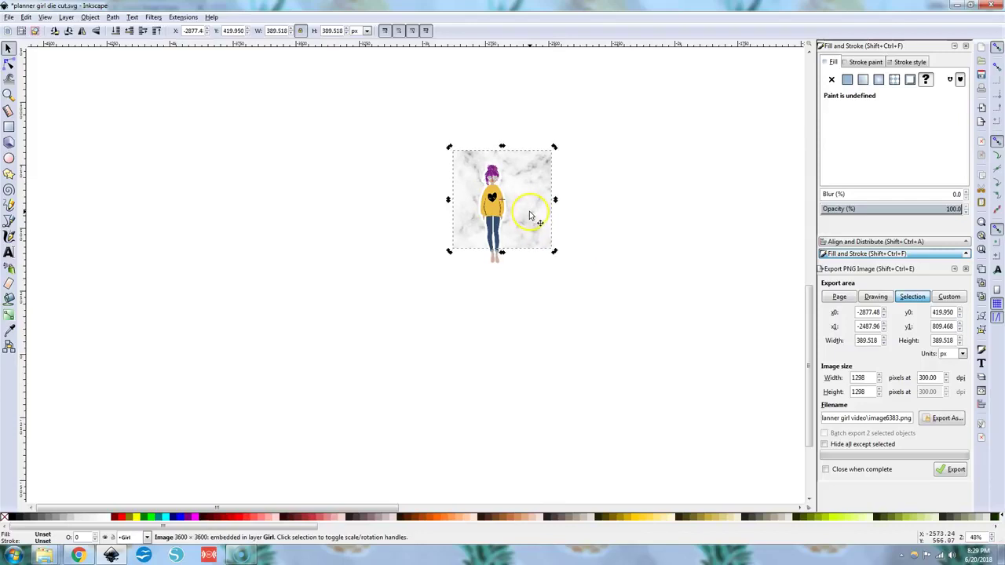
key("ctrl+z")
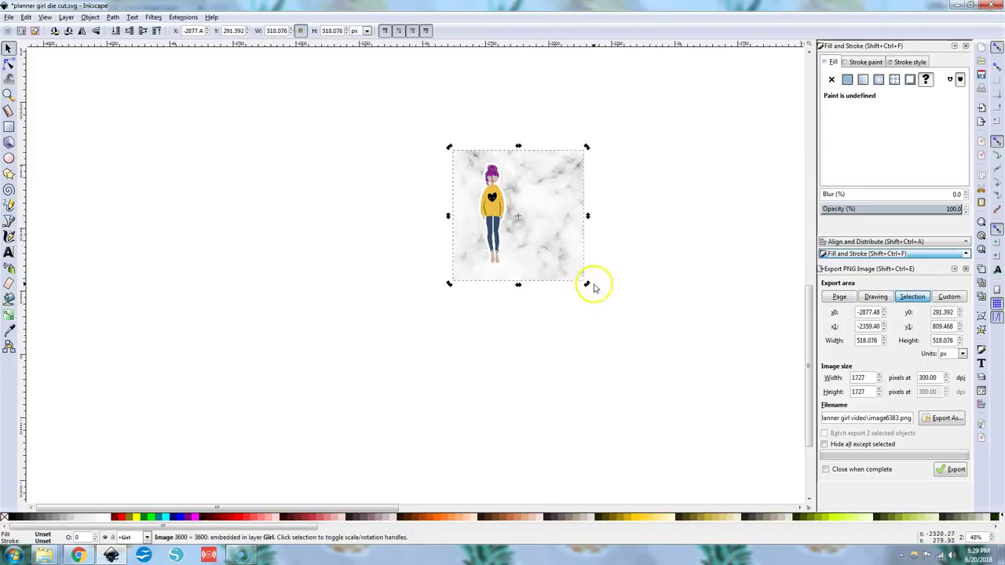
left_click_drag(586, 285, 572, 280)
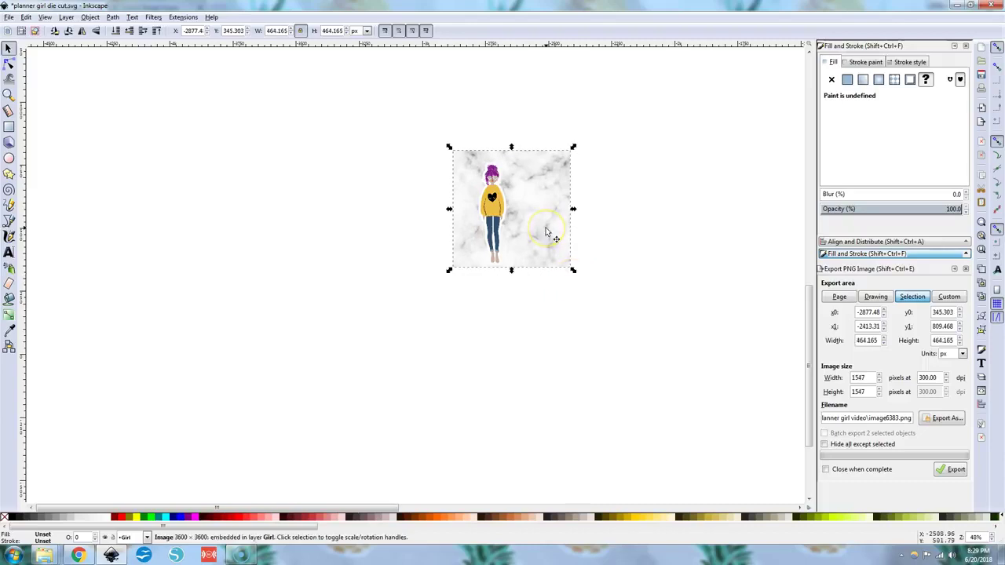
left_click_drag(547, 233, 547, 237)
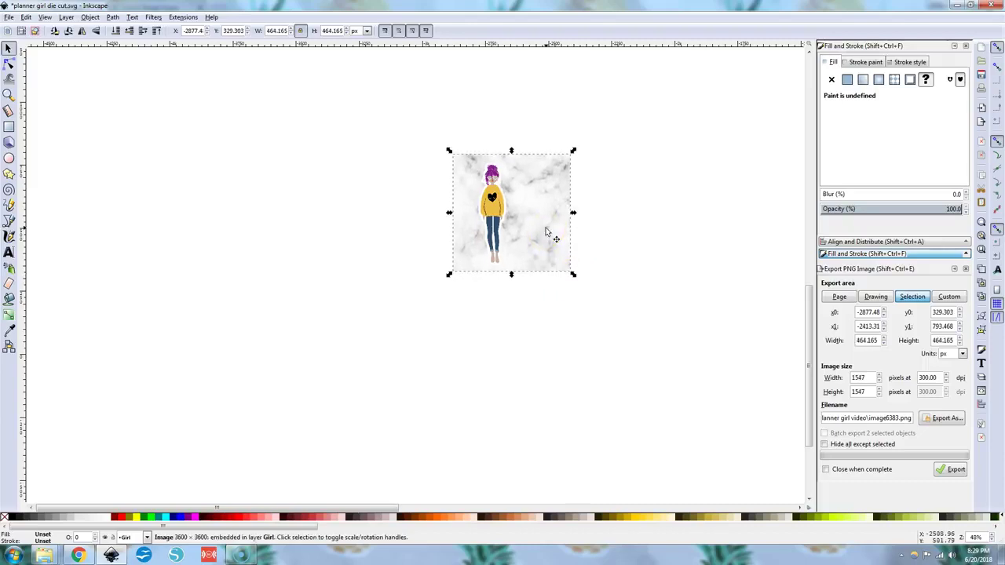
Step: Clip the marble paper to the girl's white outset silhouette
scroll(547, 237, "up", 4, "ctrl")
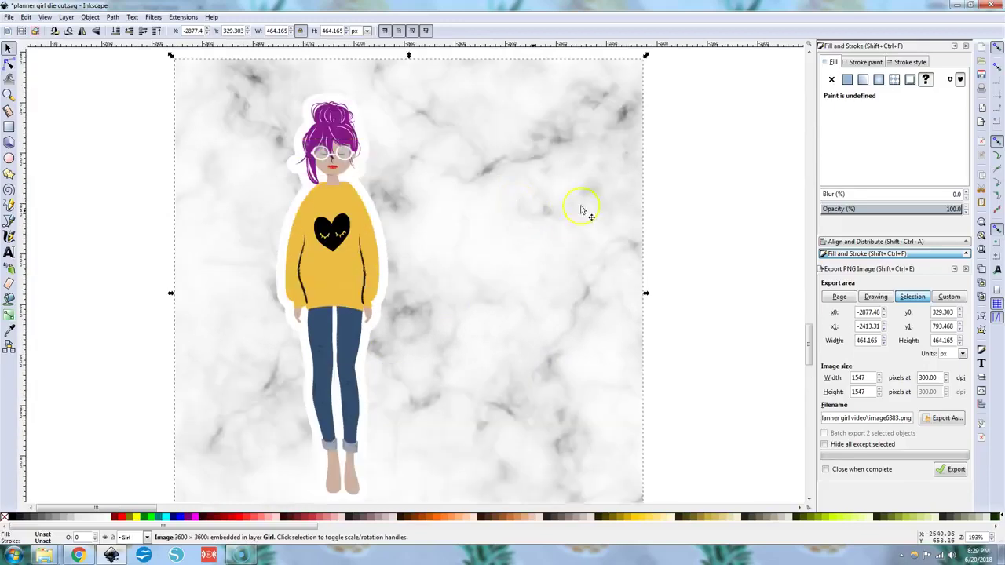
key("shift")
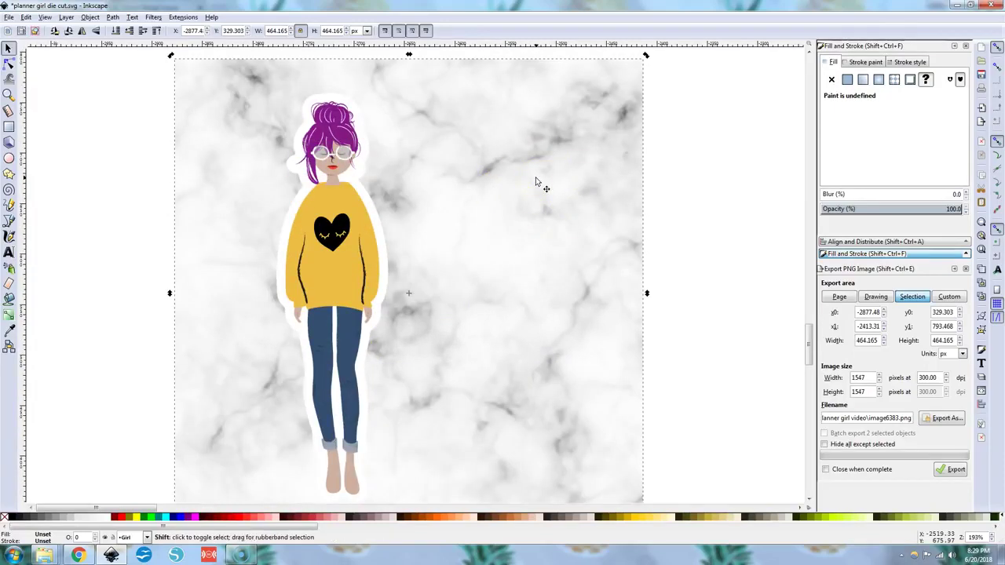
left_click(385, 290, "shift")
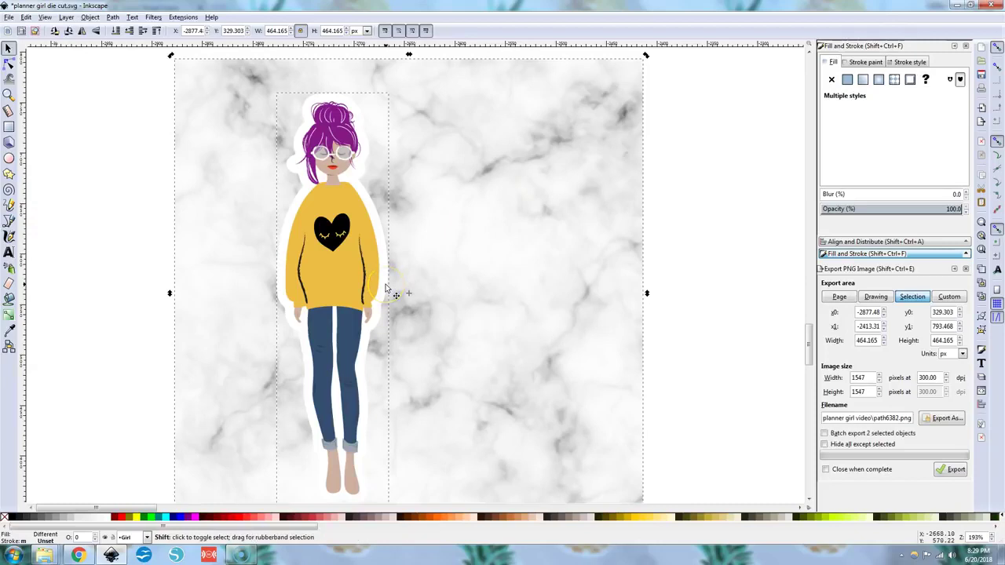
right_click(384, 288)
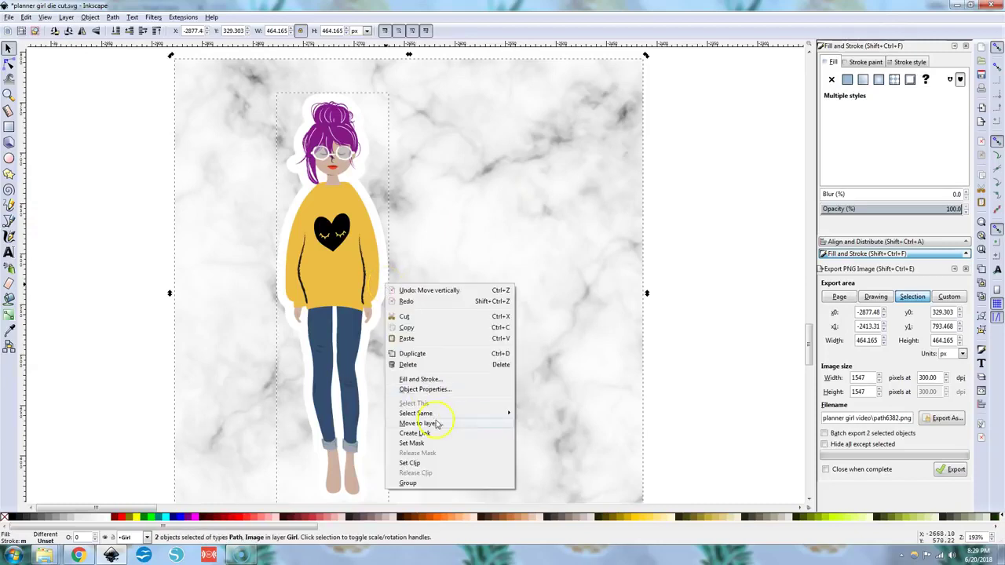
left_click(423, 464)
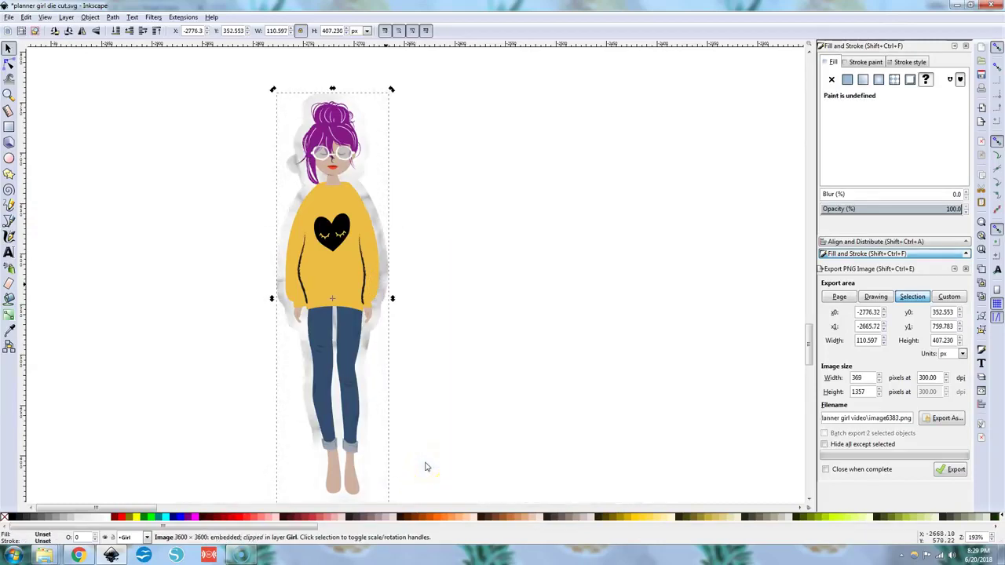
left_click(507, 340)
Step: Export the girl image and its marble backing together as image6368 2.png at 300 dpi into the thj planner girl video folder
scroll(507, 338, "down", 1)
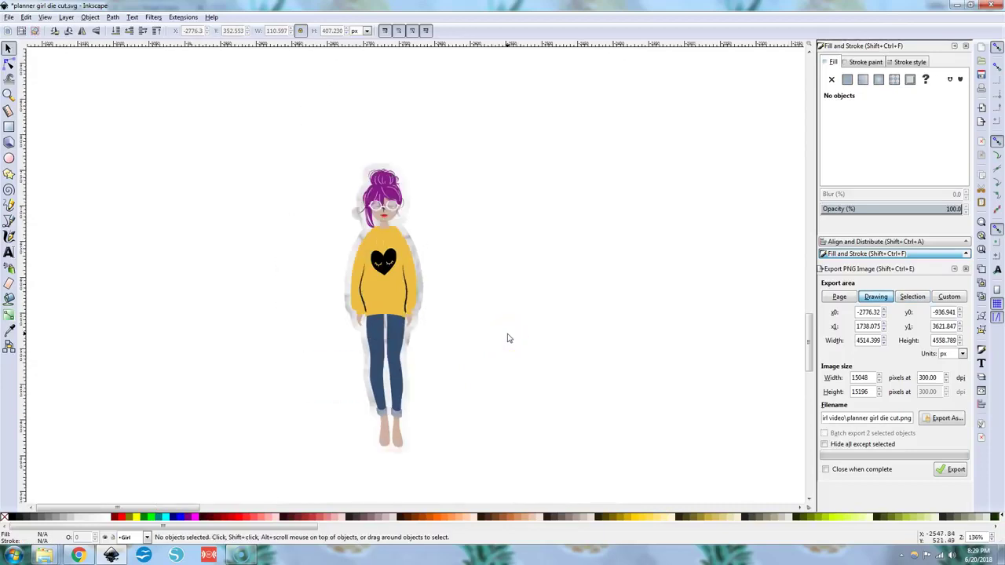
left_click_drag(283, 121, 472, 489)
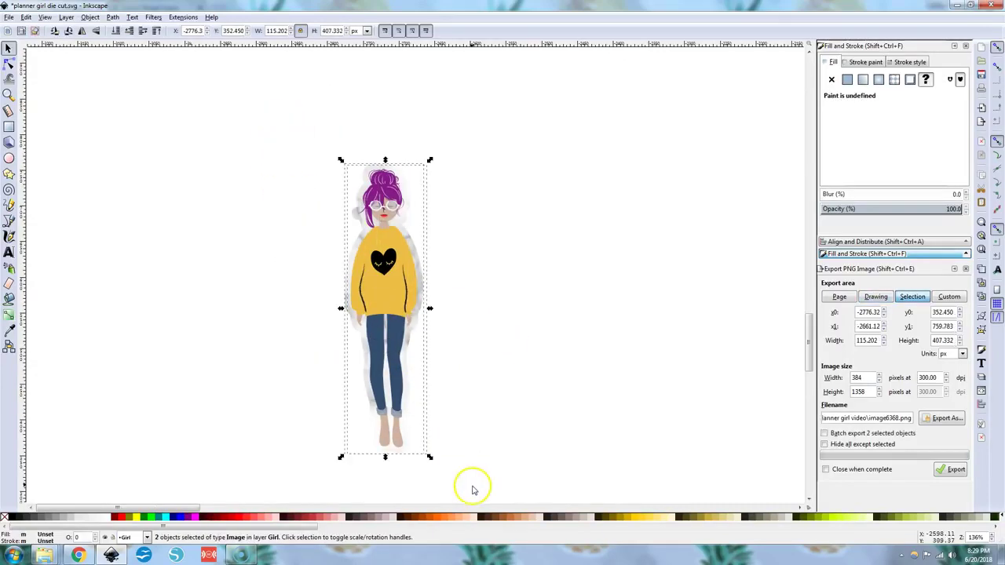
left_click(948, 420)
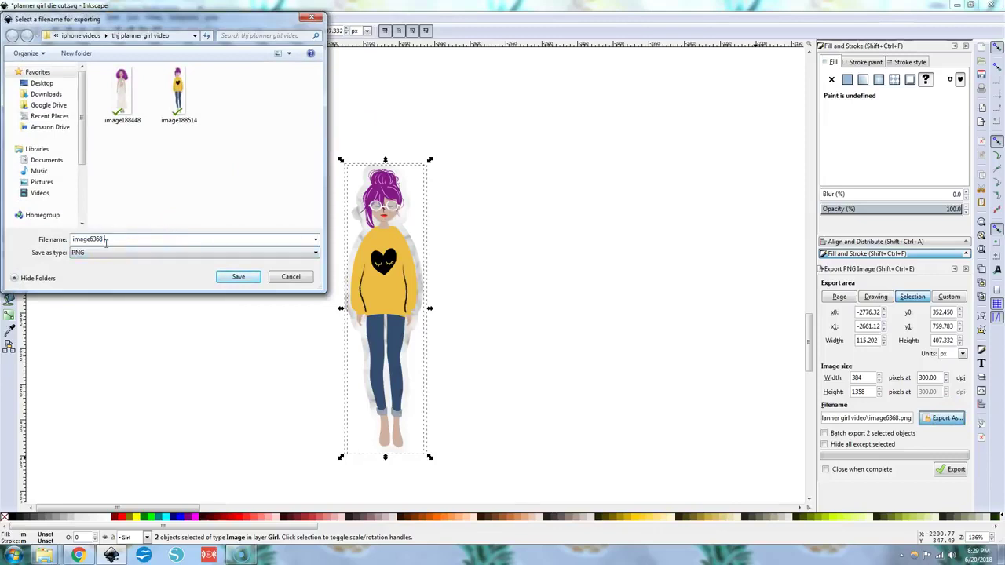
left_click(253, 279)
left_click(944, 472)
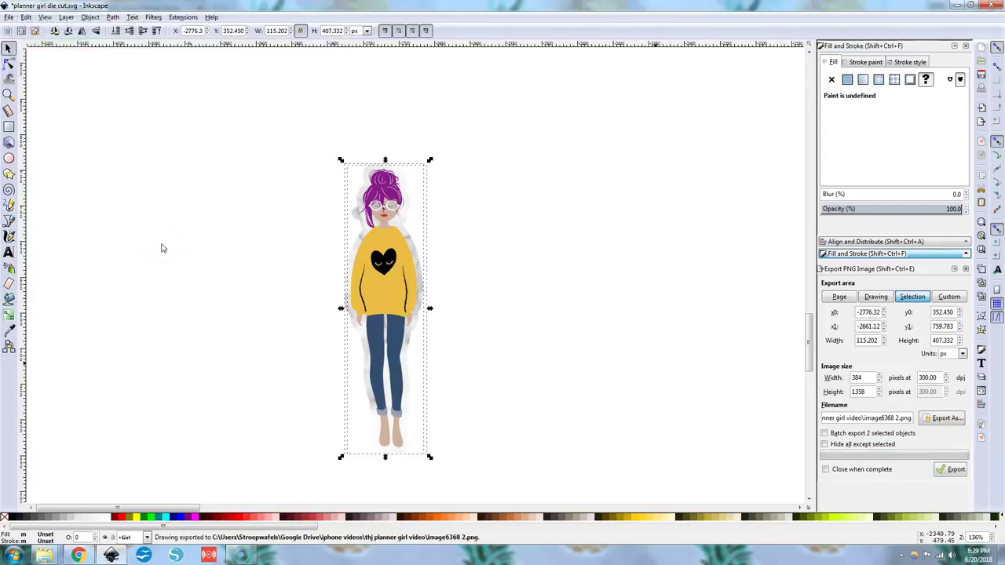
Step: Switch to Cricut Design Space in Chrome and start a new project
left_click(79, 555)
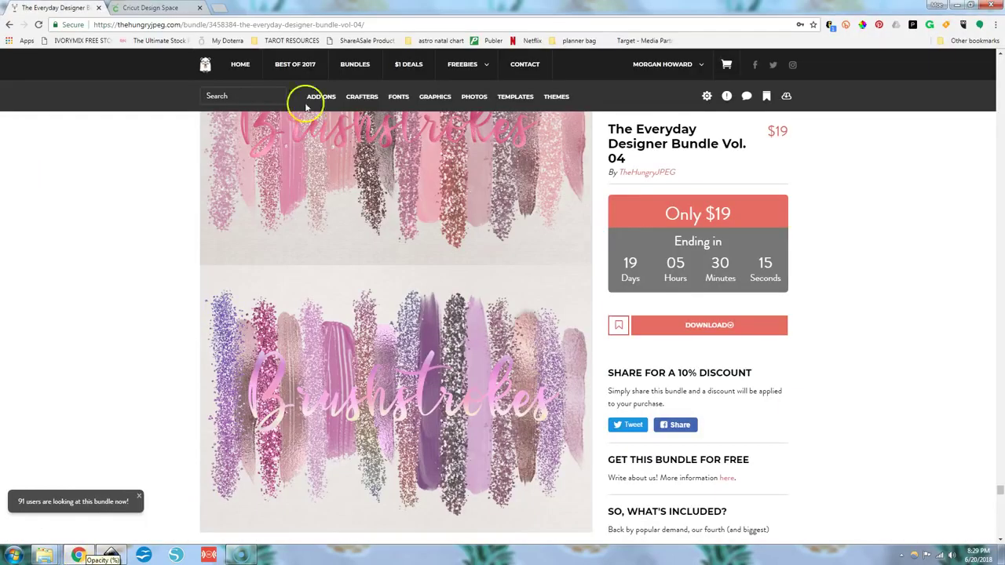
left_click(163, 9)
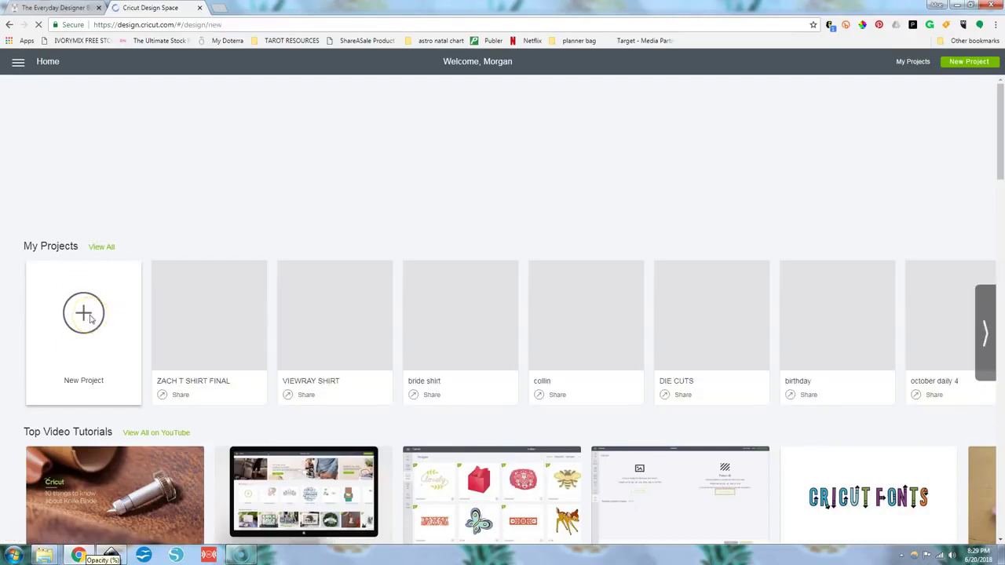
left_click(88, 315)
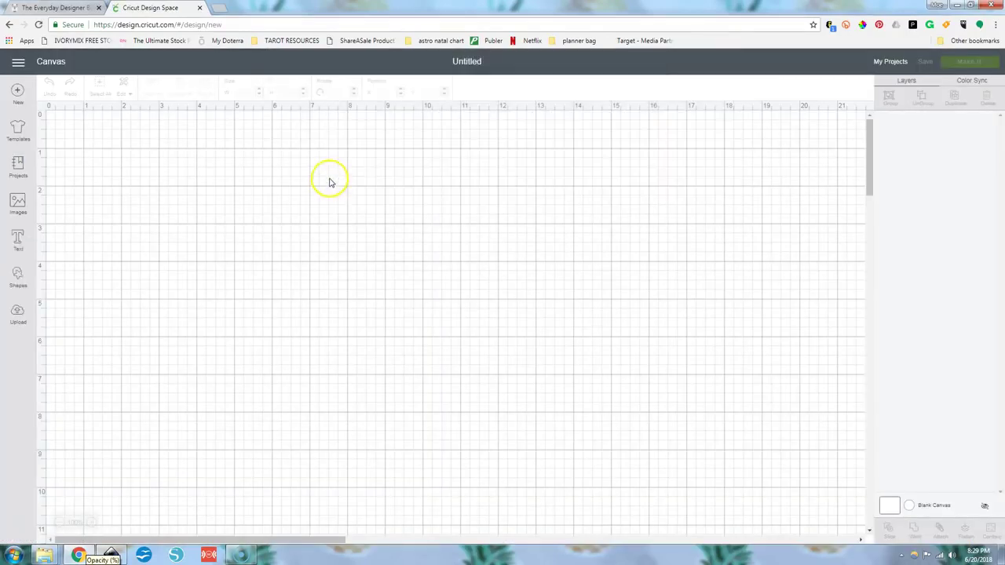
Step: Upload image6368 2 from the thj planner girl video folder in Google Drive's iphone videos folder
left_click(17, 314)
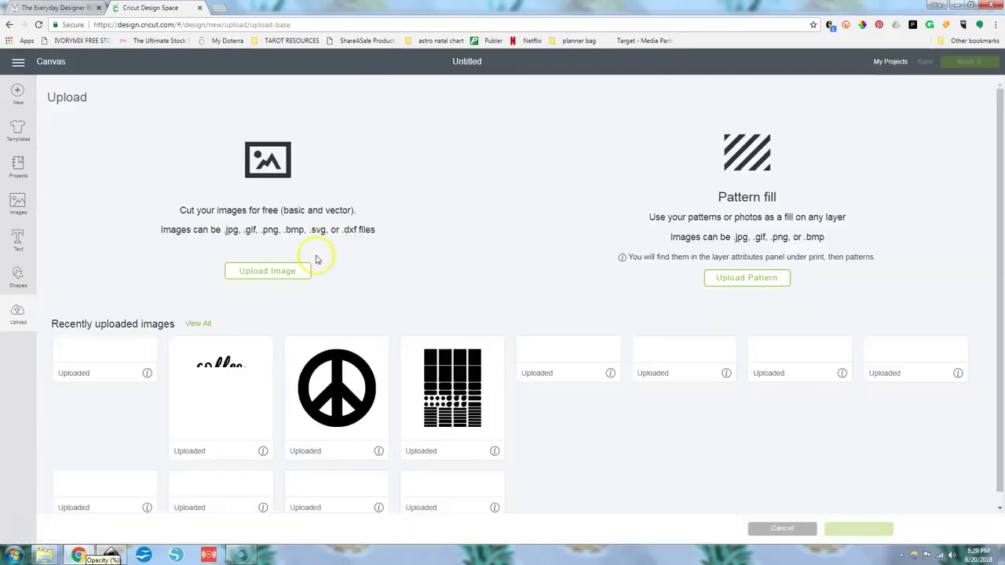
left_click(277, 269)
left_click(521, 294)
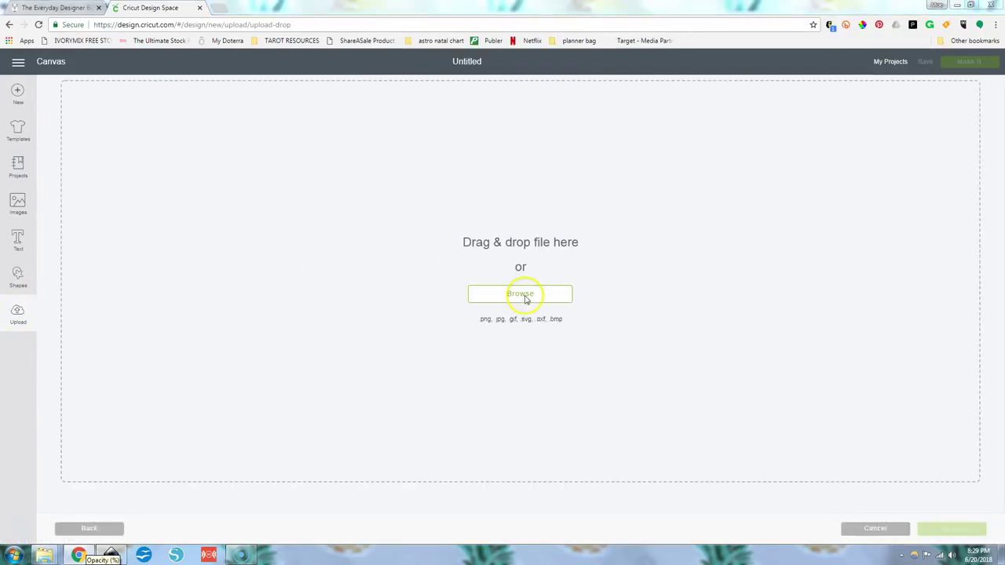
left_click(38, 93)
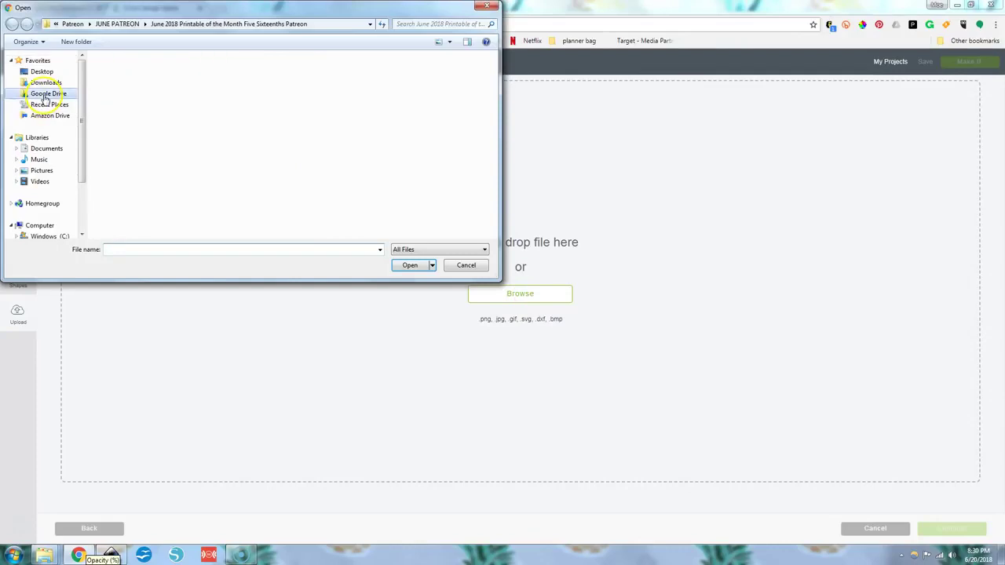
double_click(333, 157)
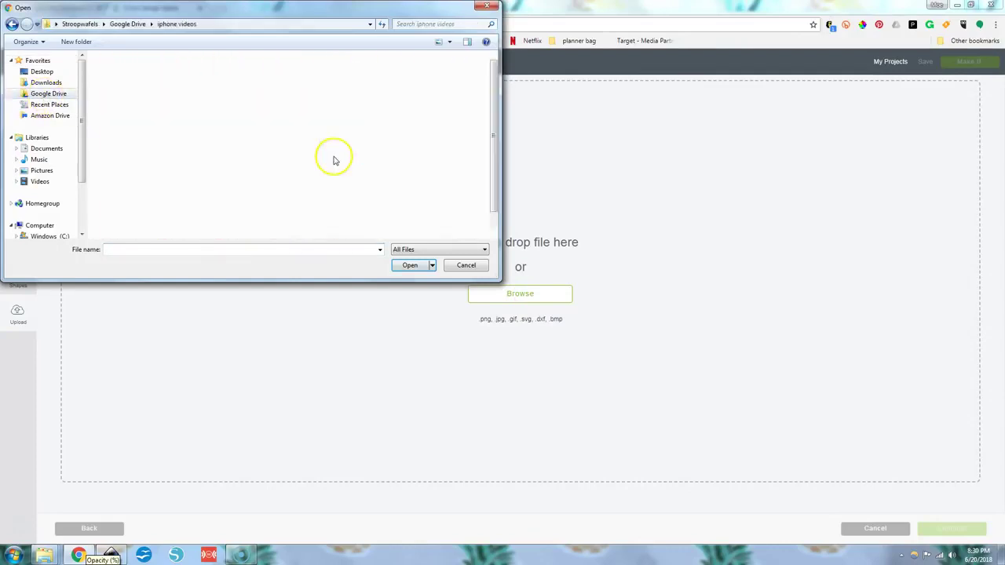
double_click(110, 88)
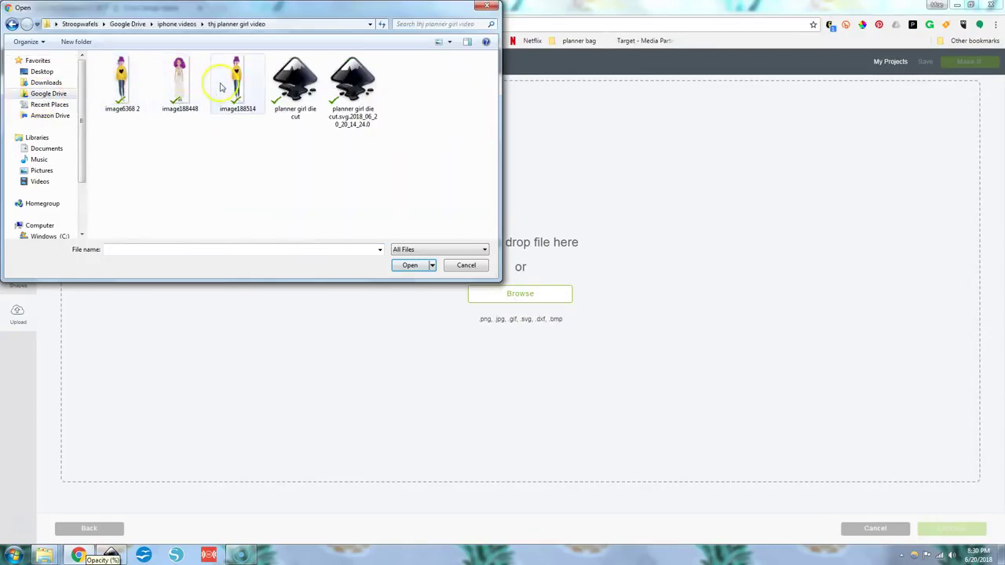
left_click(126, 91)
left_click(419, 266)
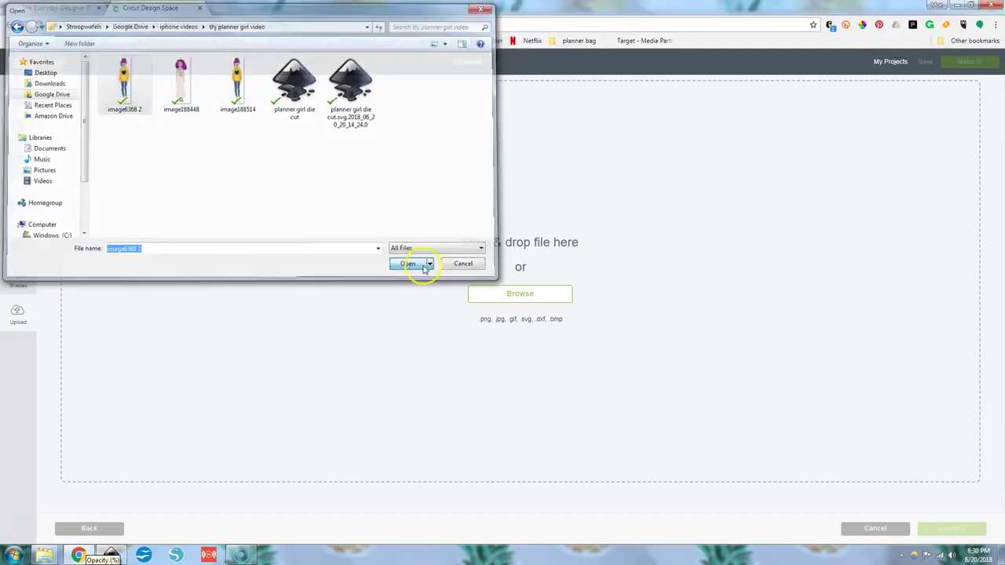
Step: Set the image type to Complex, keep the background unedited and save the upload as a print then cut image
left_click(558, 311)
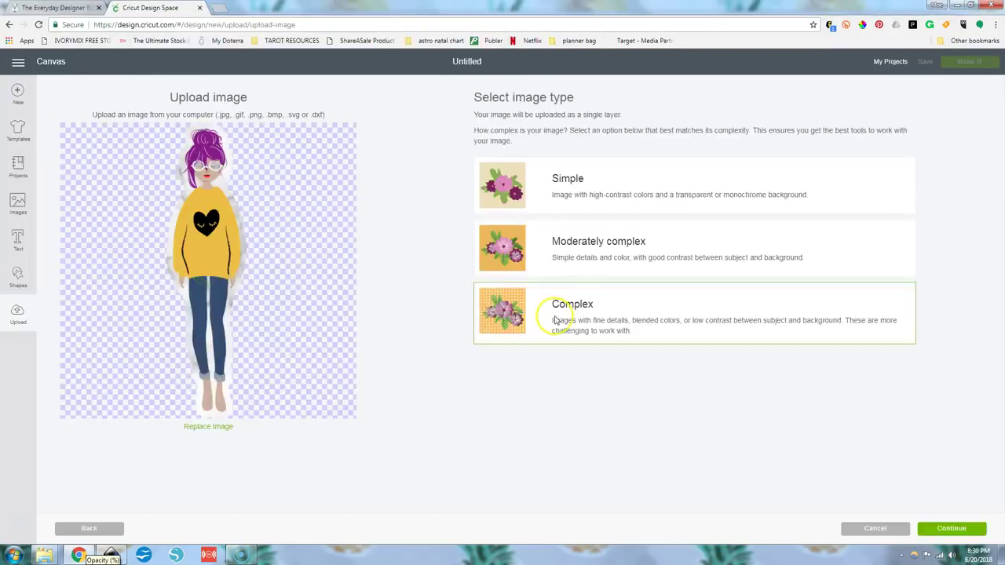
left_click(951, 528)
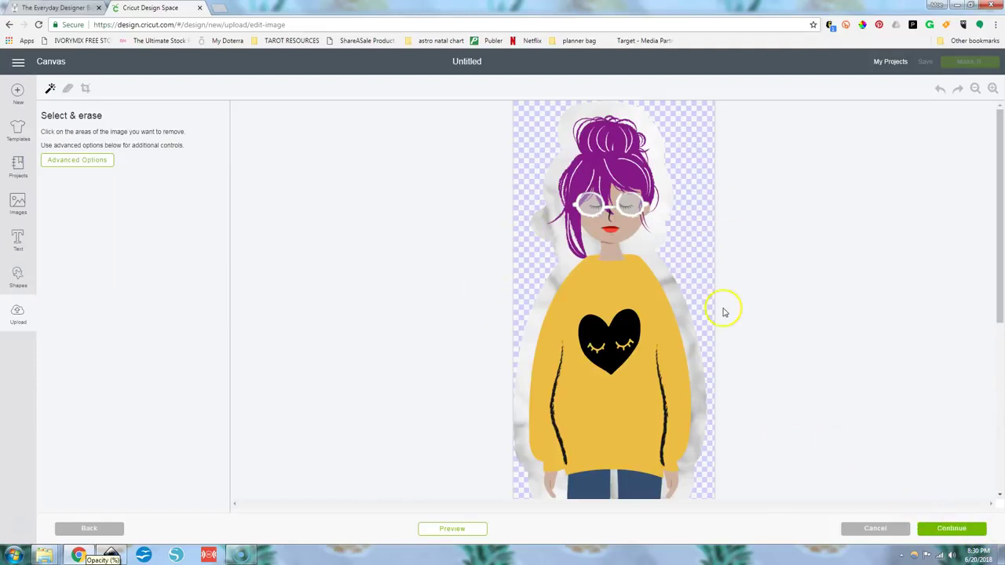
left_click(966, 531)
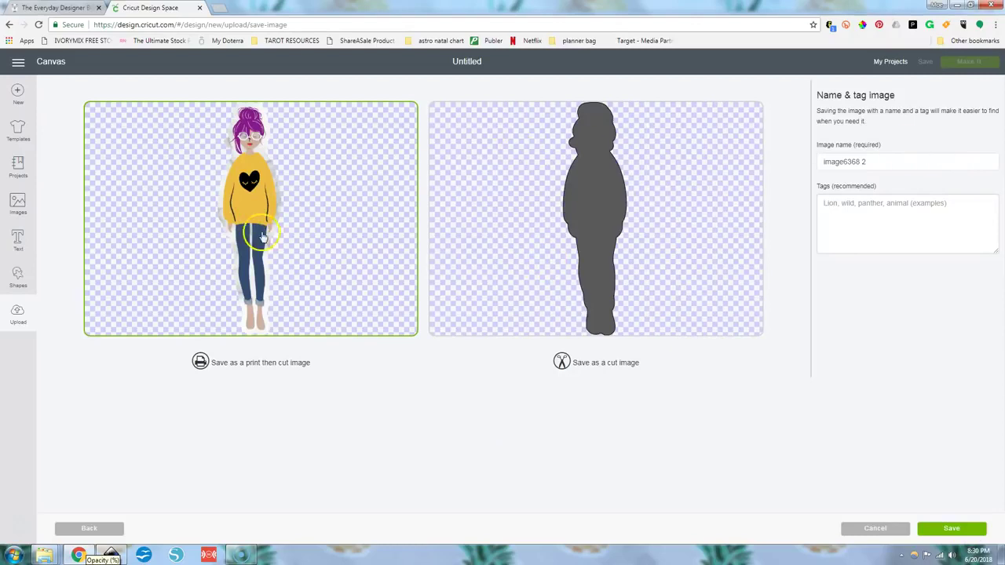
left_click(941, 530)
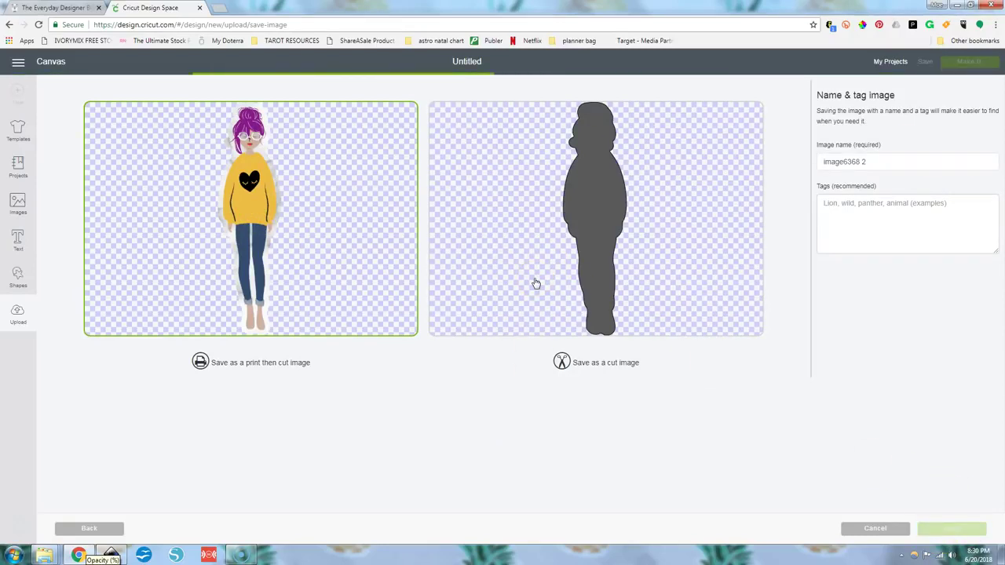
Step: Insert the uploaded girl image into the canvas and set its height to 4.5 in
left_click(119, 387)
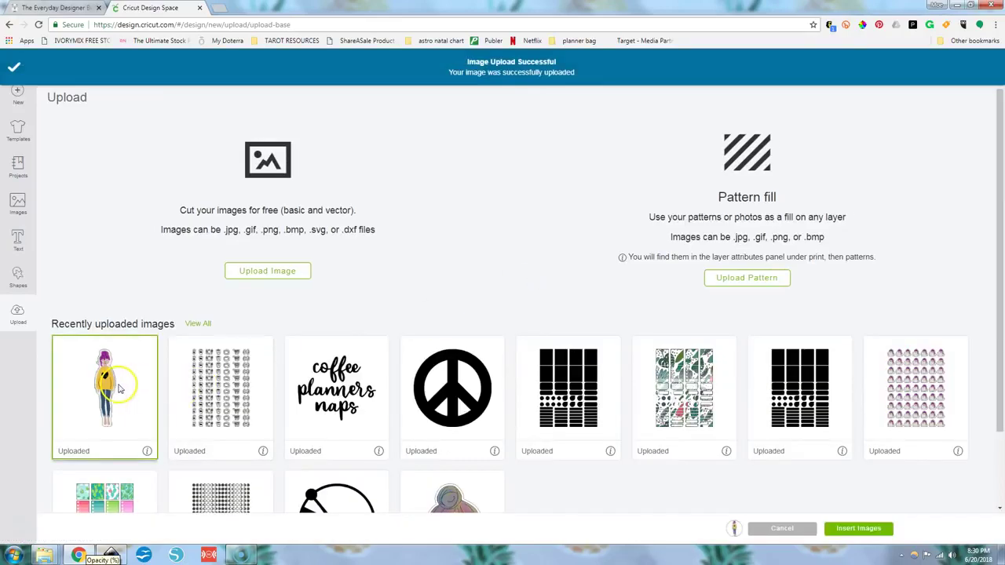
left_click(870, 529)
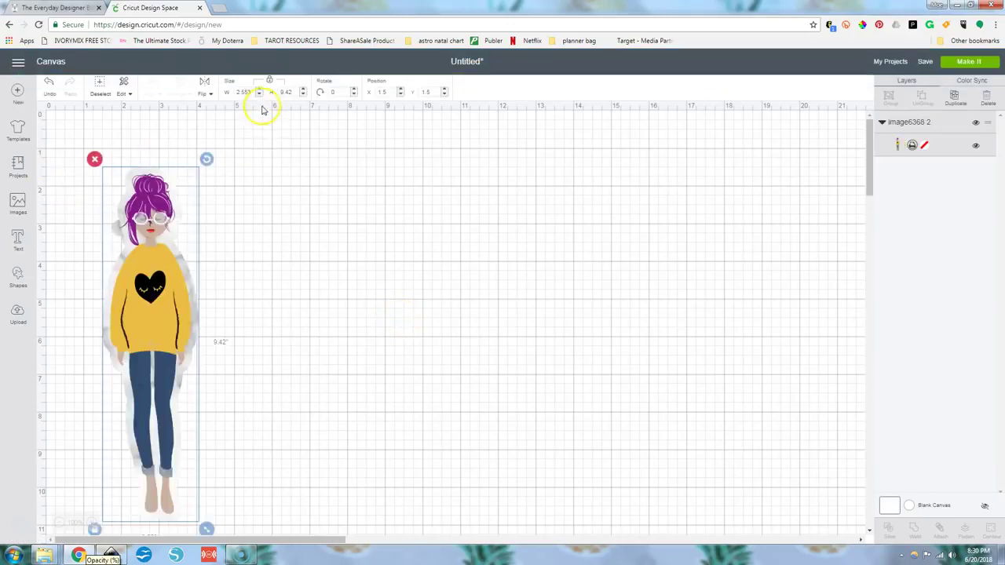
left_click_drag(296, 92, 270, 94)
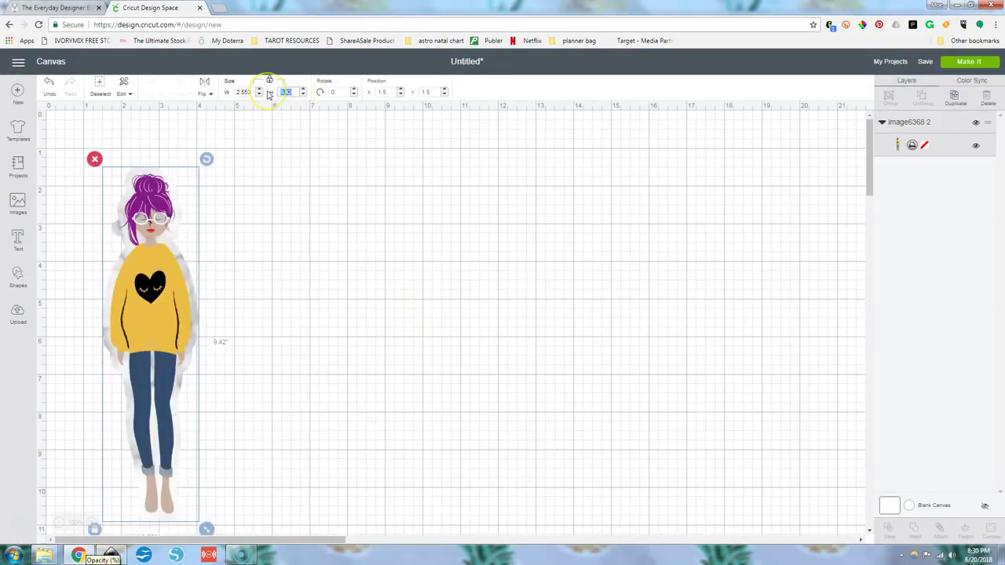
type("4.5")
key("Return")
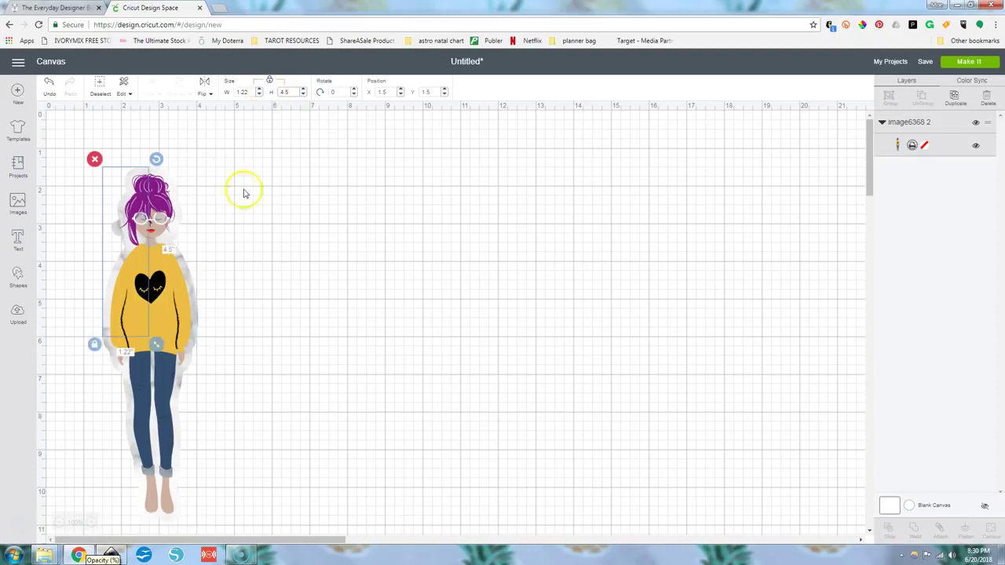
Step: Arrange the two girl die cuts side by side with a gap between them, and send the project to mat preparation
left_click_drag(133, 242, 167, 234)
left_click(159, 242)
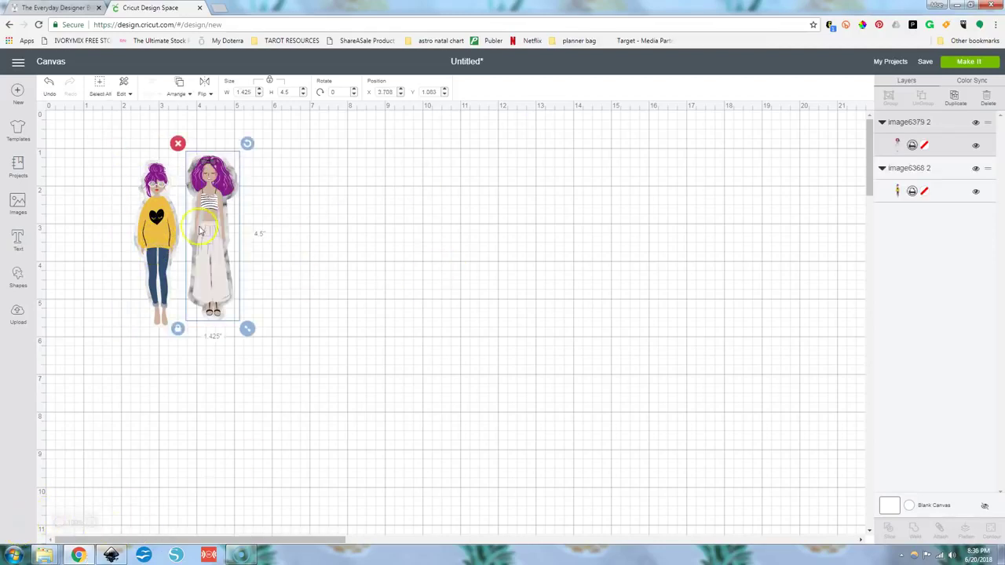
left_click_drag(208, 247, 230, 253)
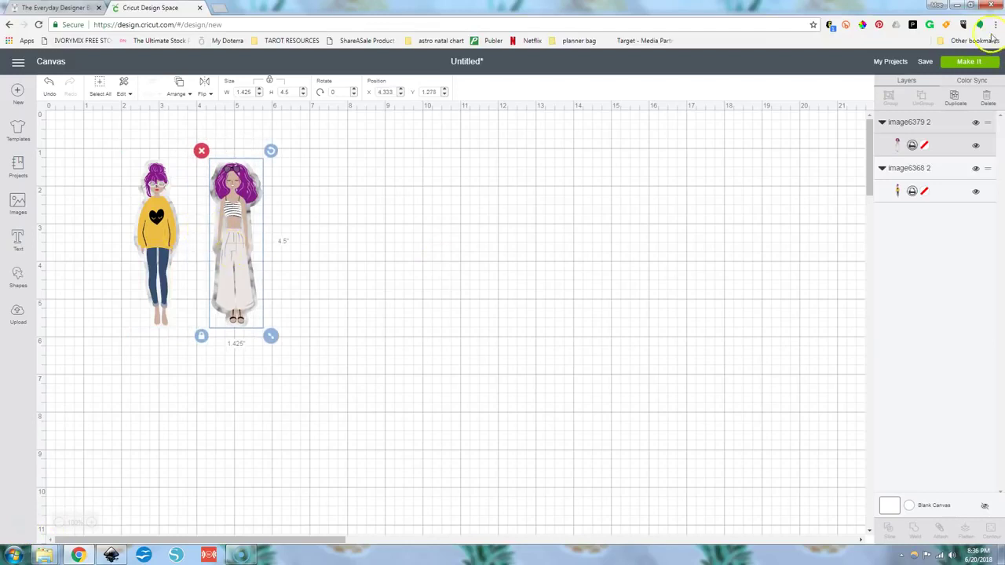
left_click(970, 63)
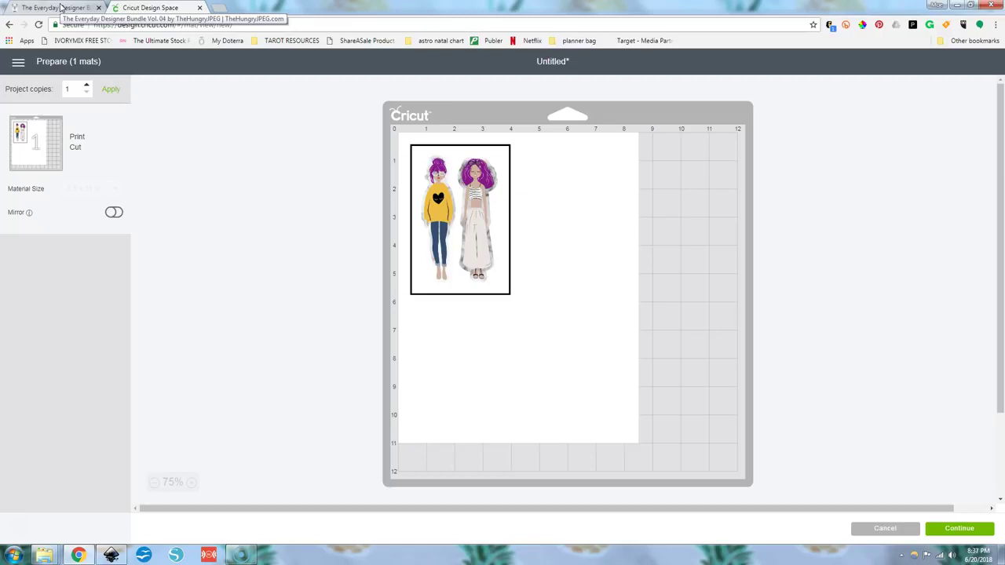
Step: Switch to The Everyday Designer Bundle Vol. 04 page and look over its header and the products included in the bundle
left_click(62, 8)
scroll(442, 309, "up", 5)
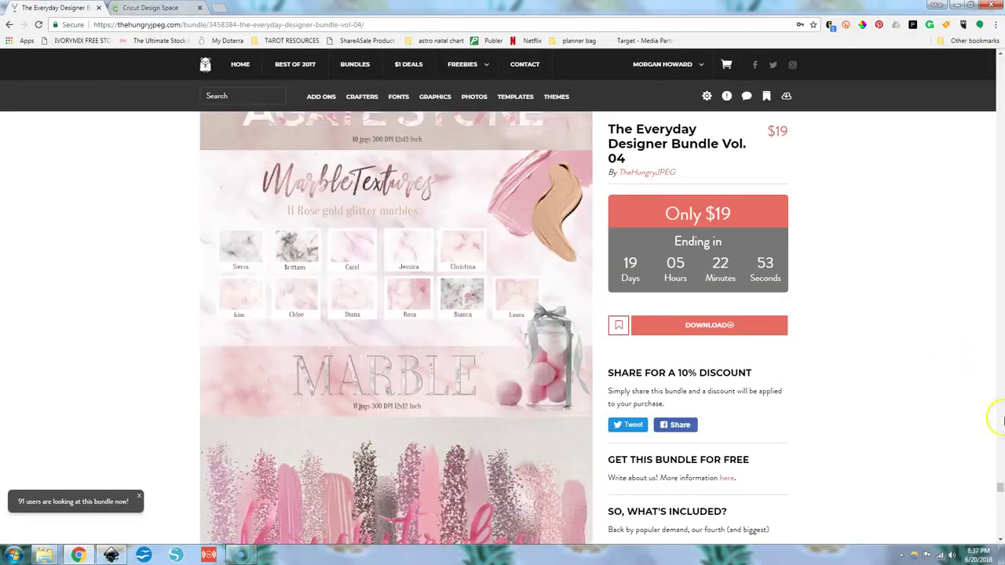
left_click_drag(997, 491, 999, 63)
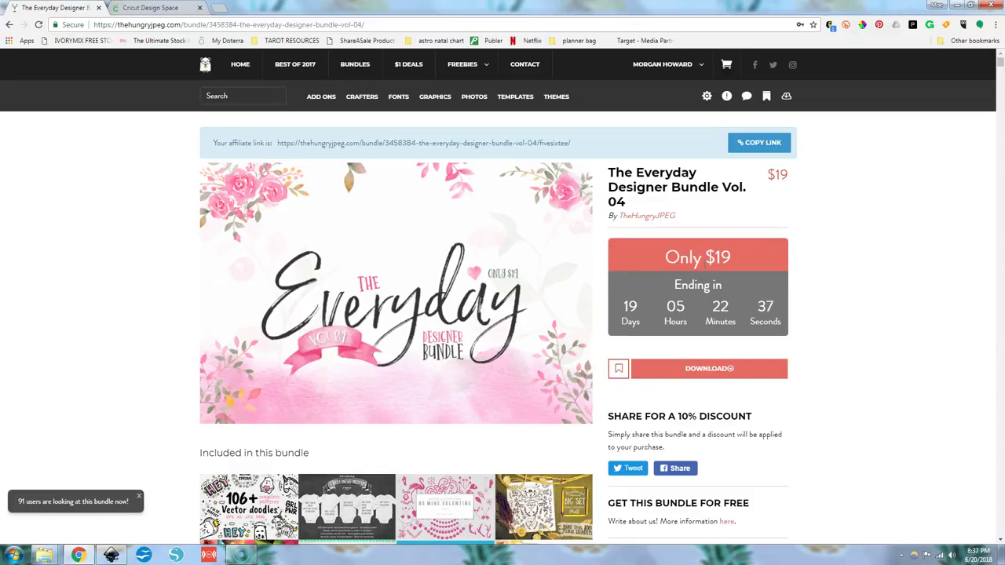
scroll(381, 419, "down", 2)
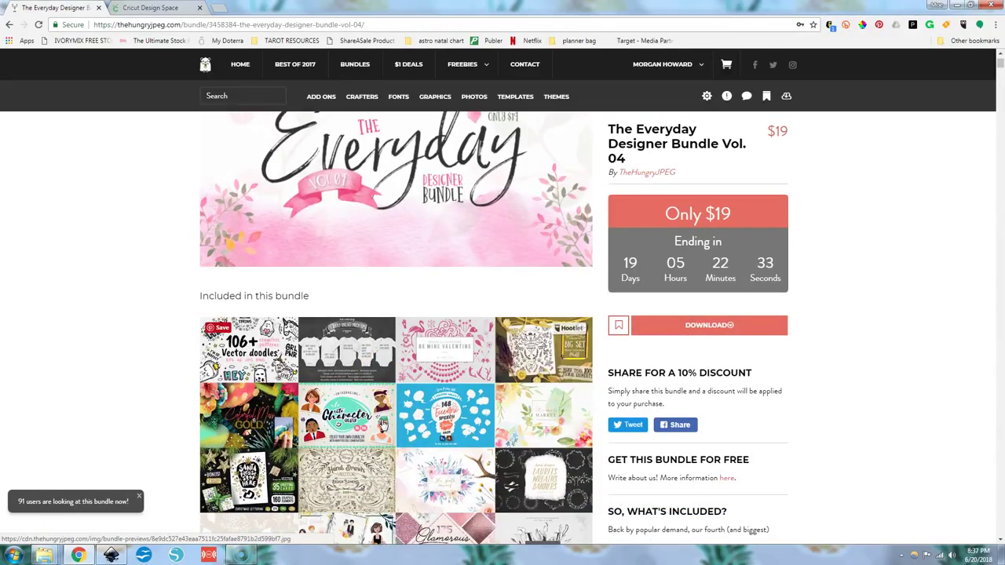
scroll(383, 424, "down", 2)
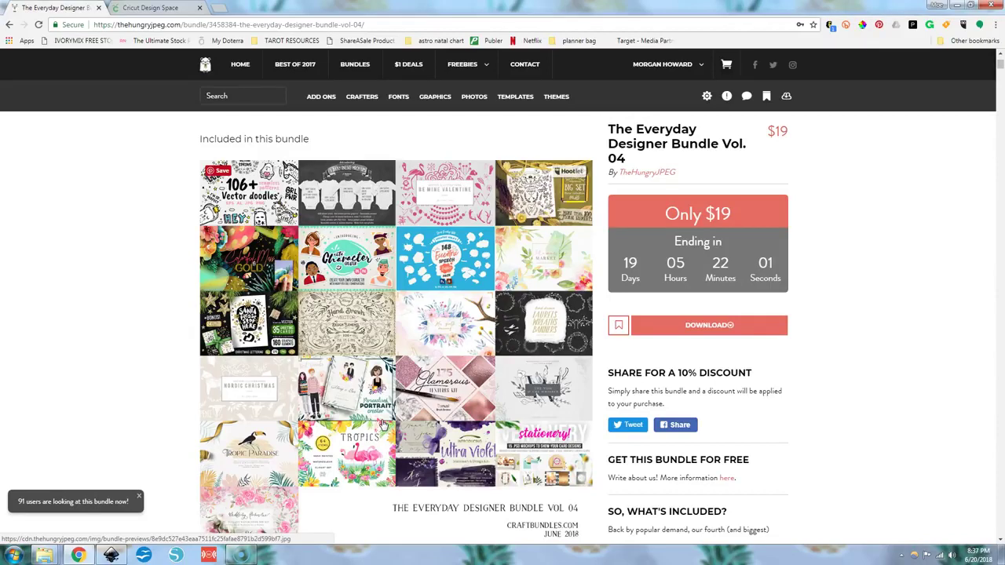
scroll(393, 343, "up", 4)
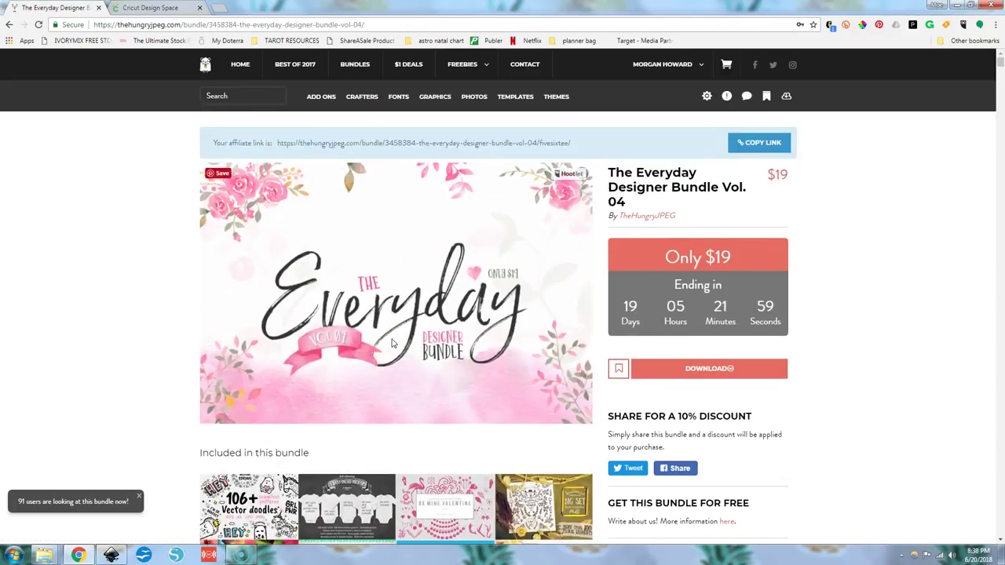